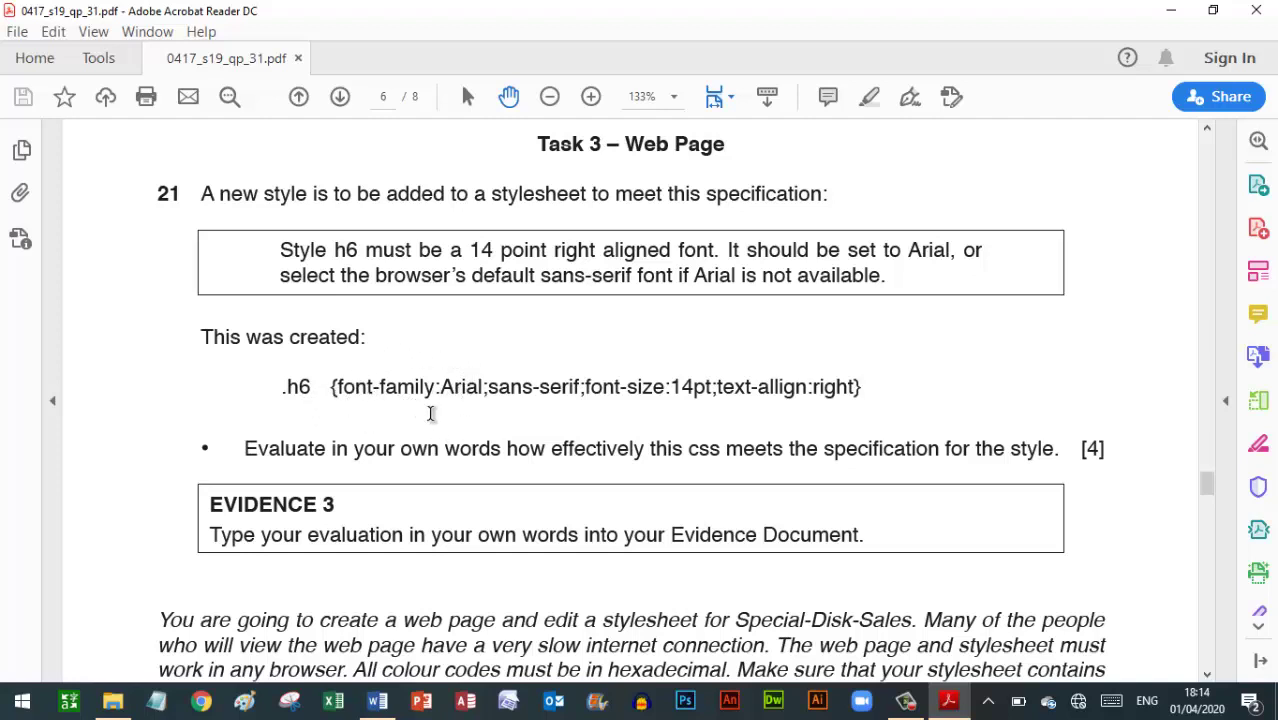
Leave question 21's h6 style task in the PDF and bring the Word evidence document forward
left_click(378, 698)
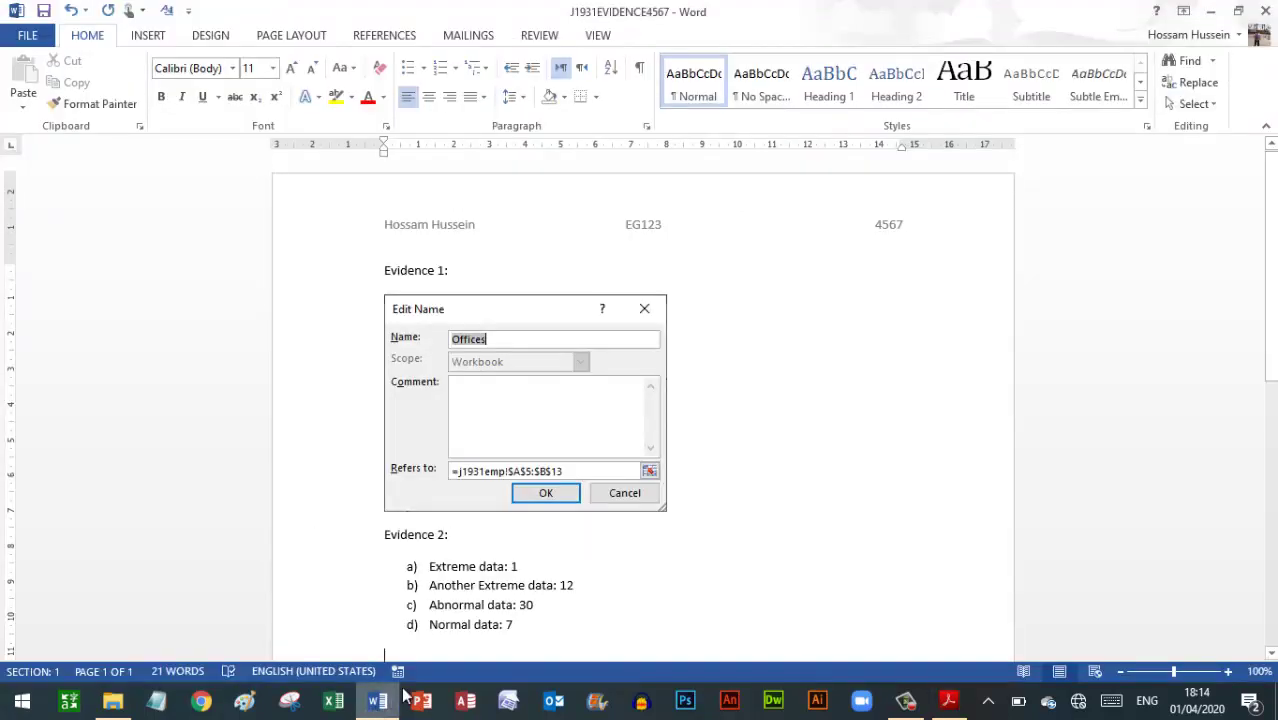
Type the 'Evidence 3:' heading and start a 1. 2. 3. numbered list below it
type("E")
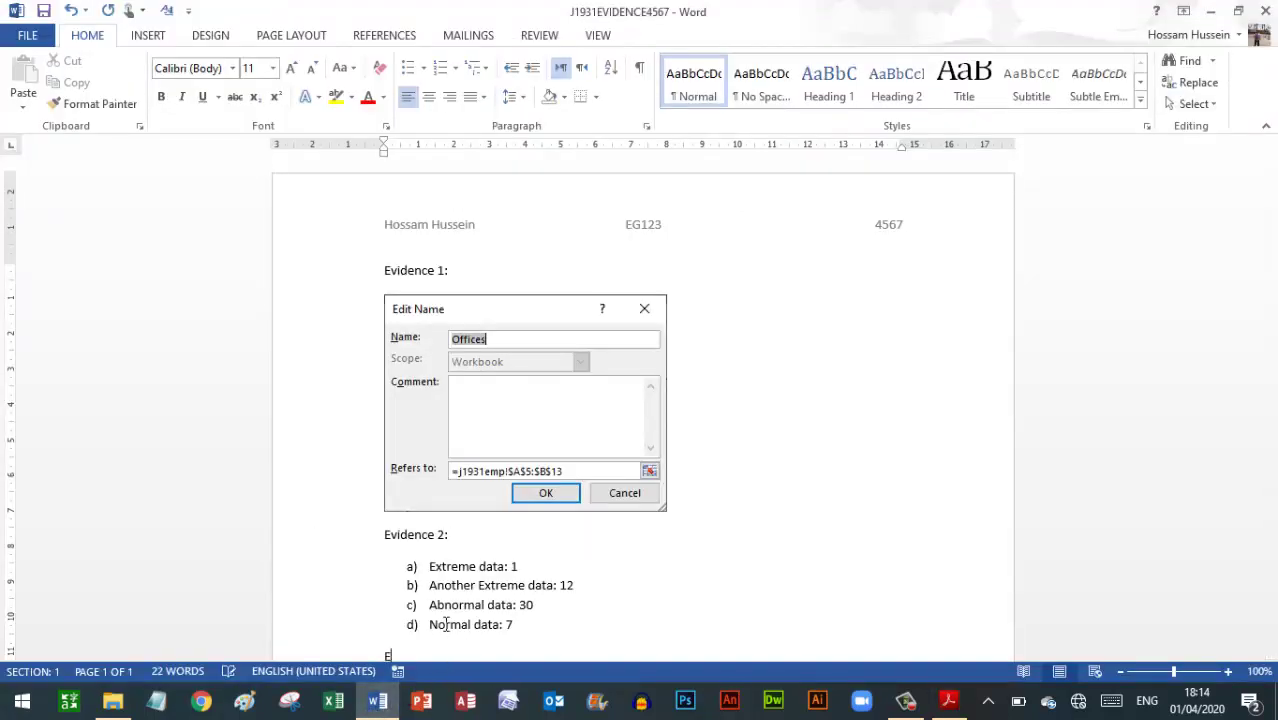
type("vidence 3:")
key("Return")
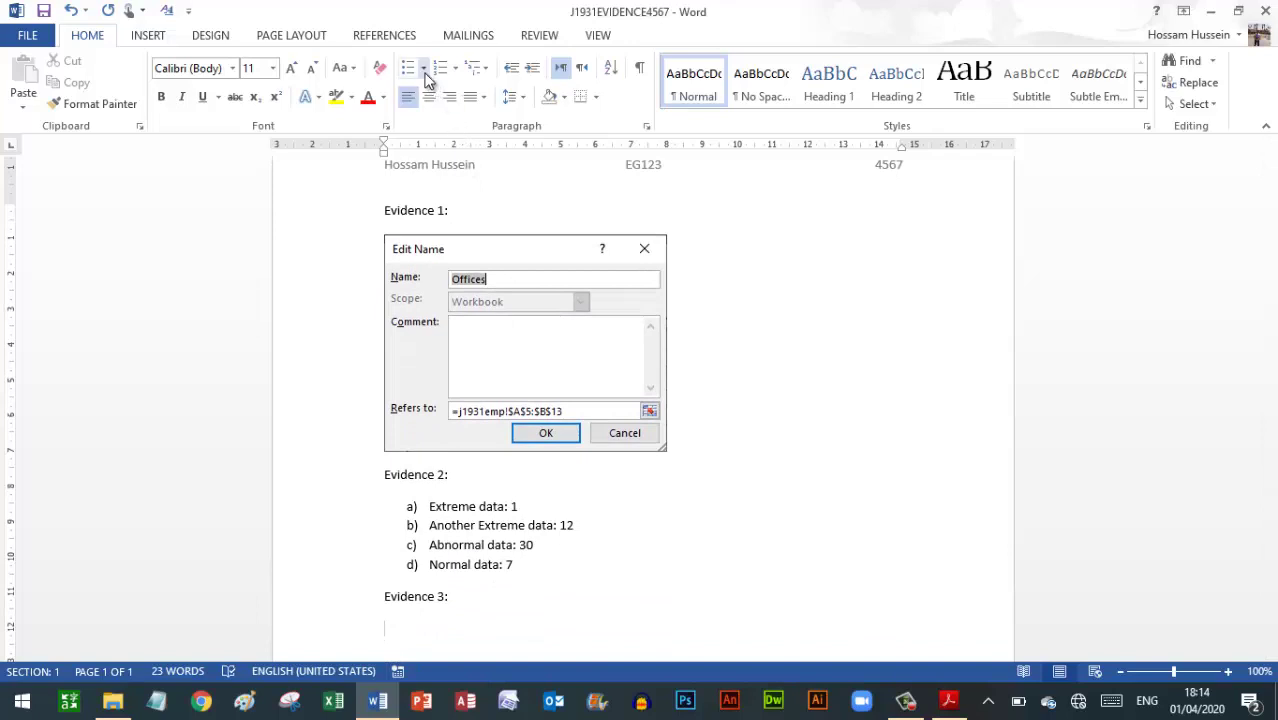
left_click(455, 76)
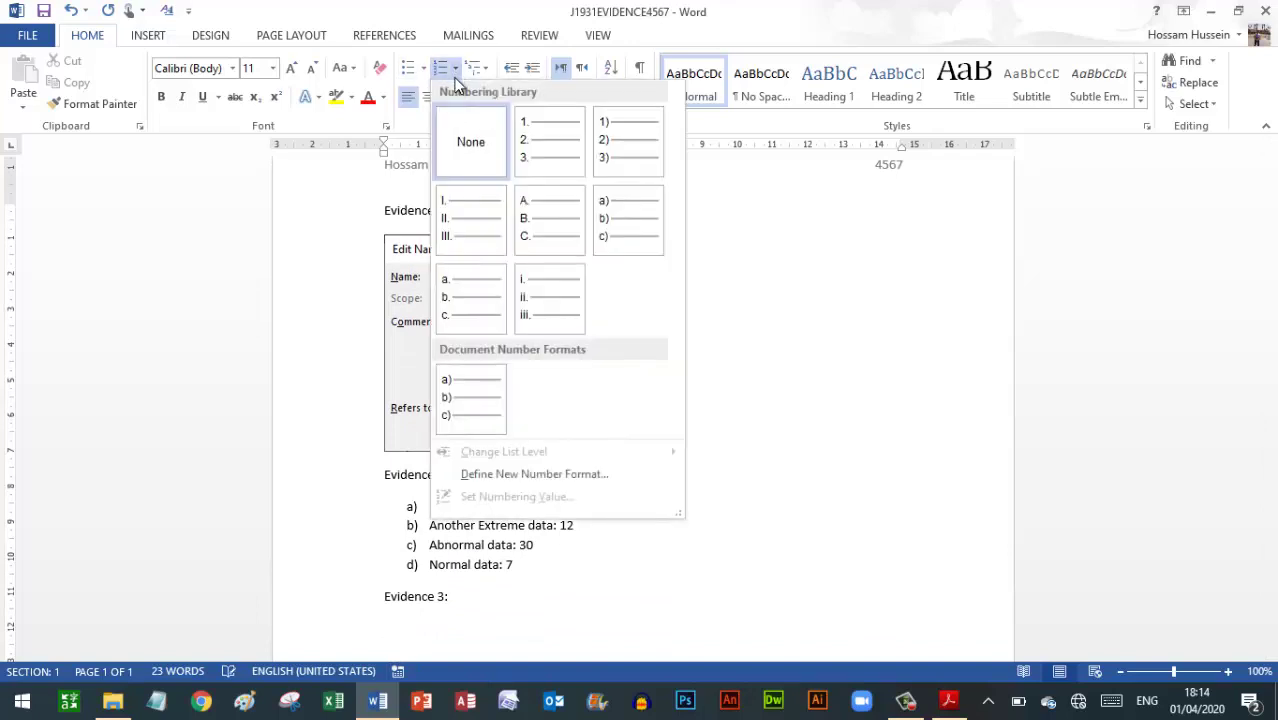
left_click(548, 165)
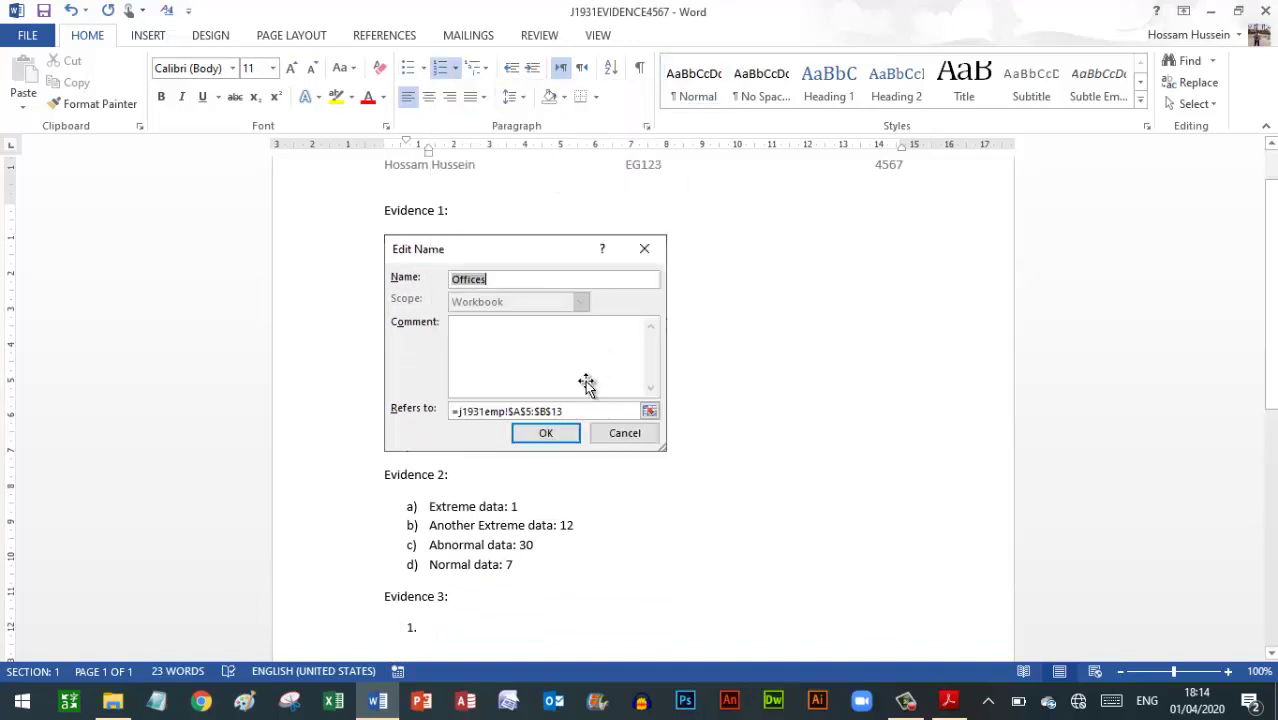
List 'Spell Mistake on Allign', begin item 2 'After the Font Fam', then return to the PDF
type("Spel")
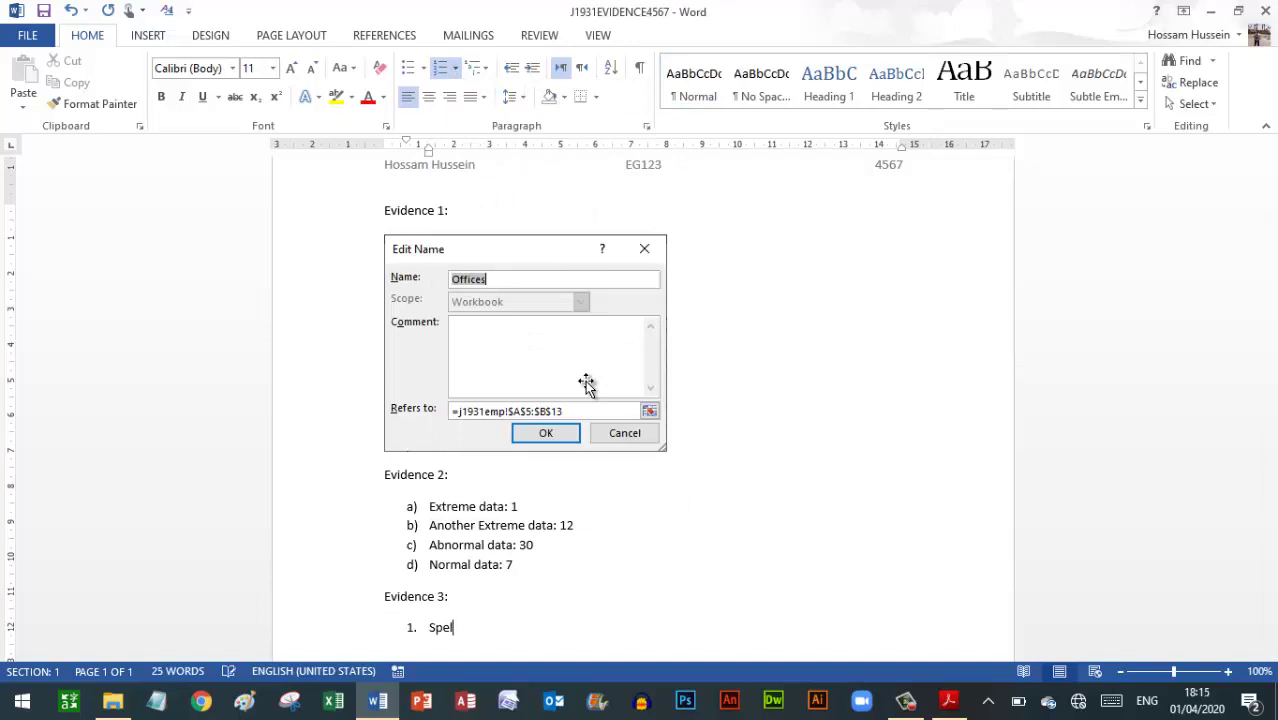
type("l Mistake on Allign")
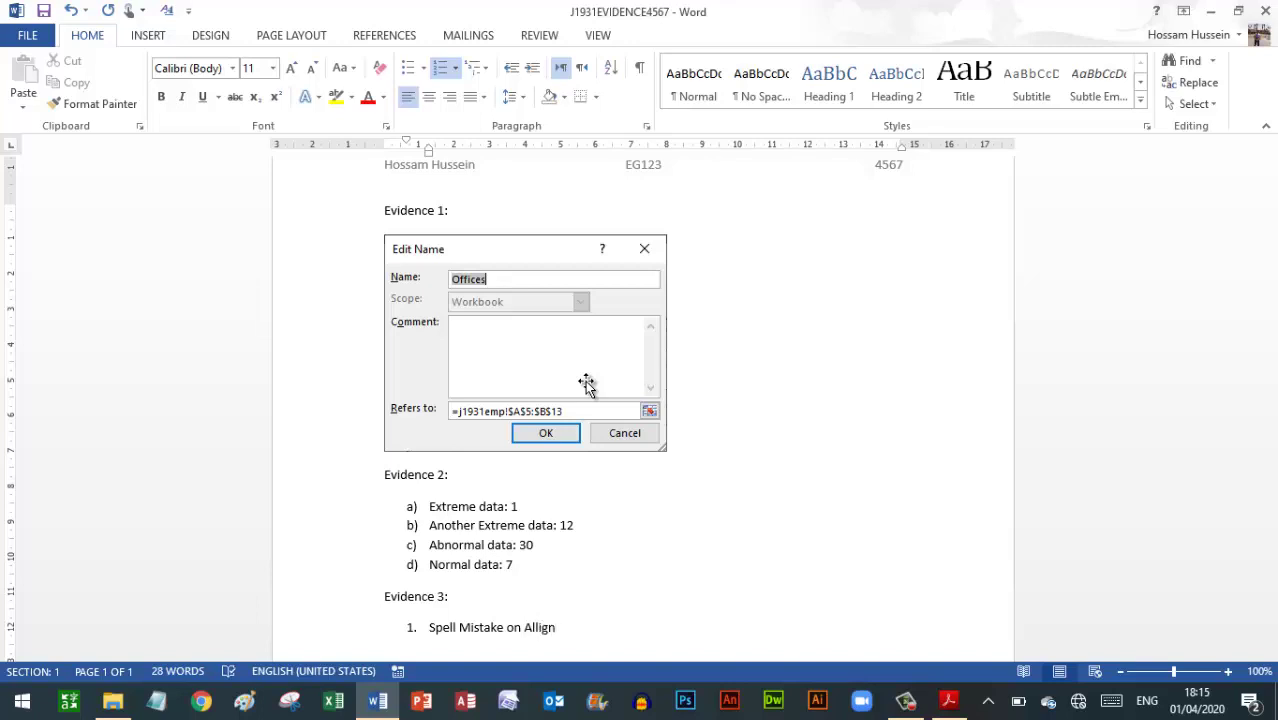
key("Return")
type("After the Font")
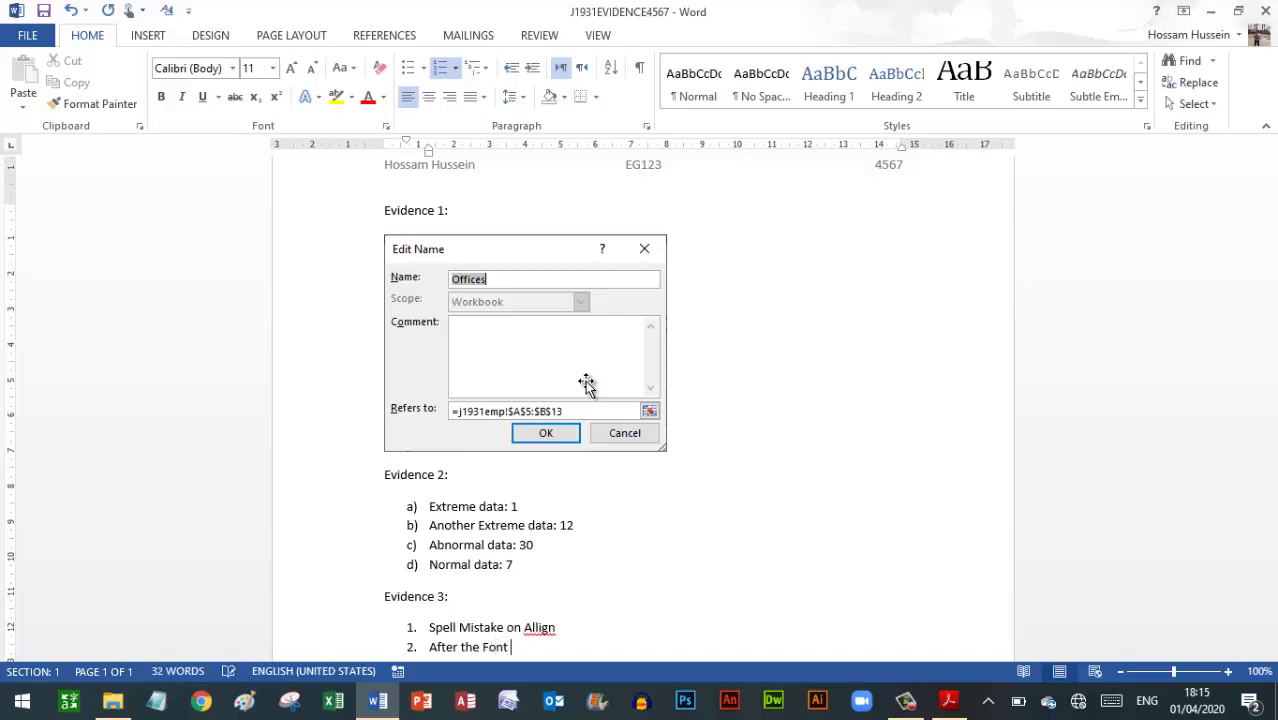
type(" Family")
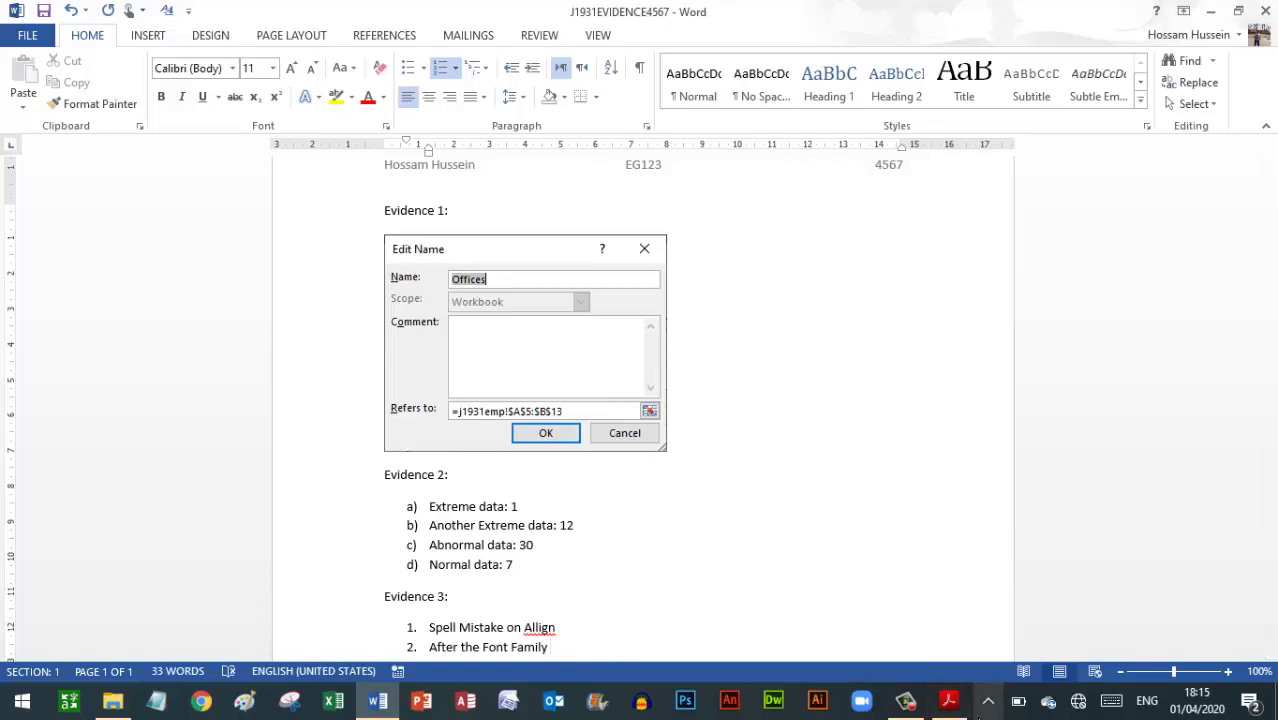
left_click(950, 702)
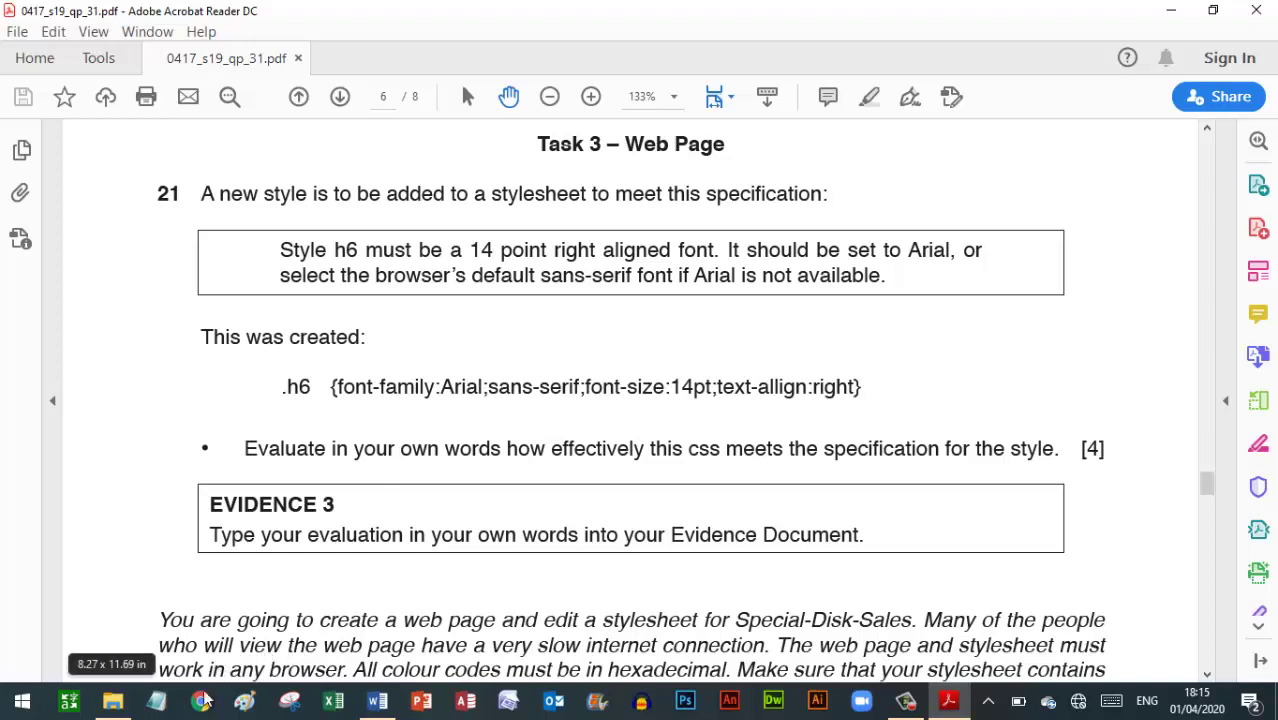
Finish item 2 noting that after Arial there is a Comma, not a Semicolon
left_click(376, 702)
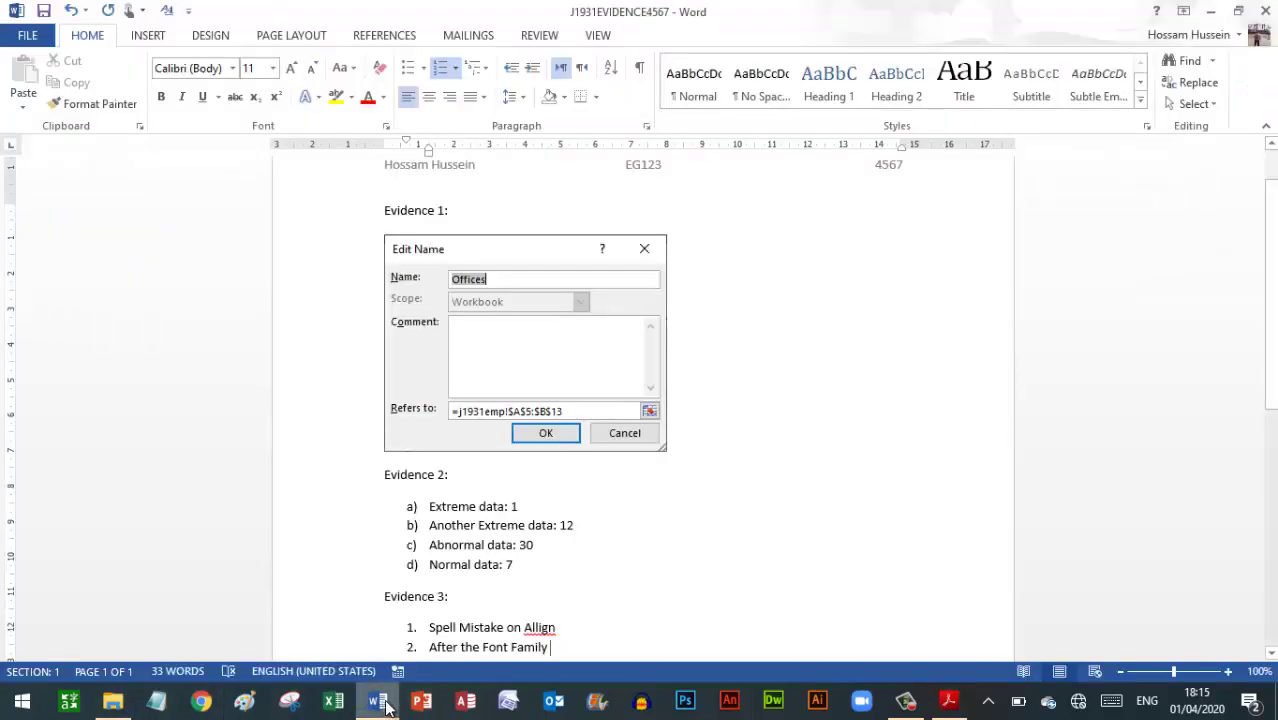
type("Ar")
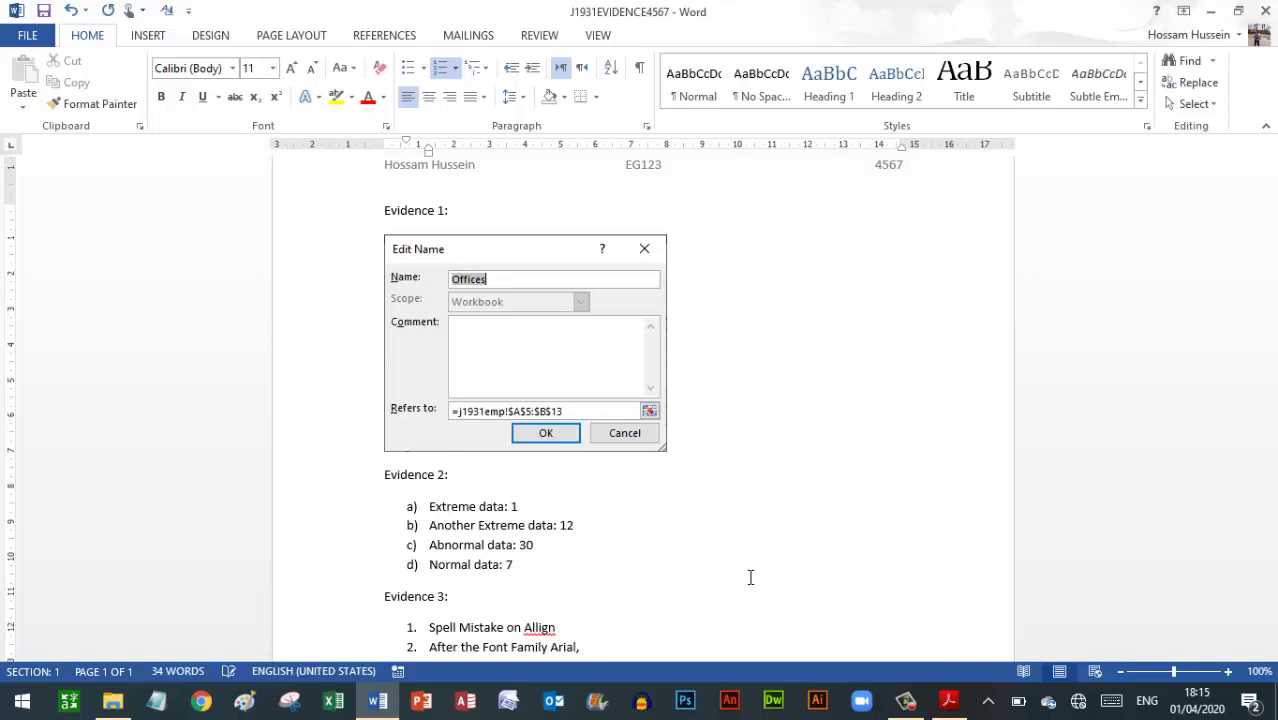
type("ial there is a Comma Not ")
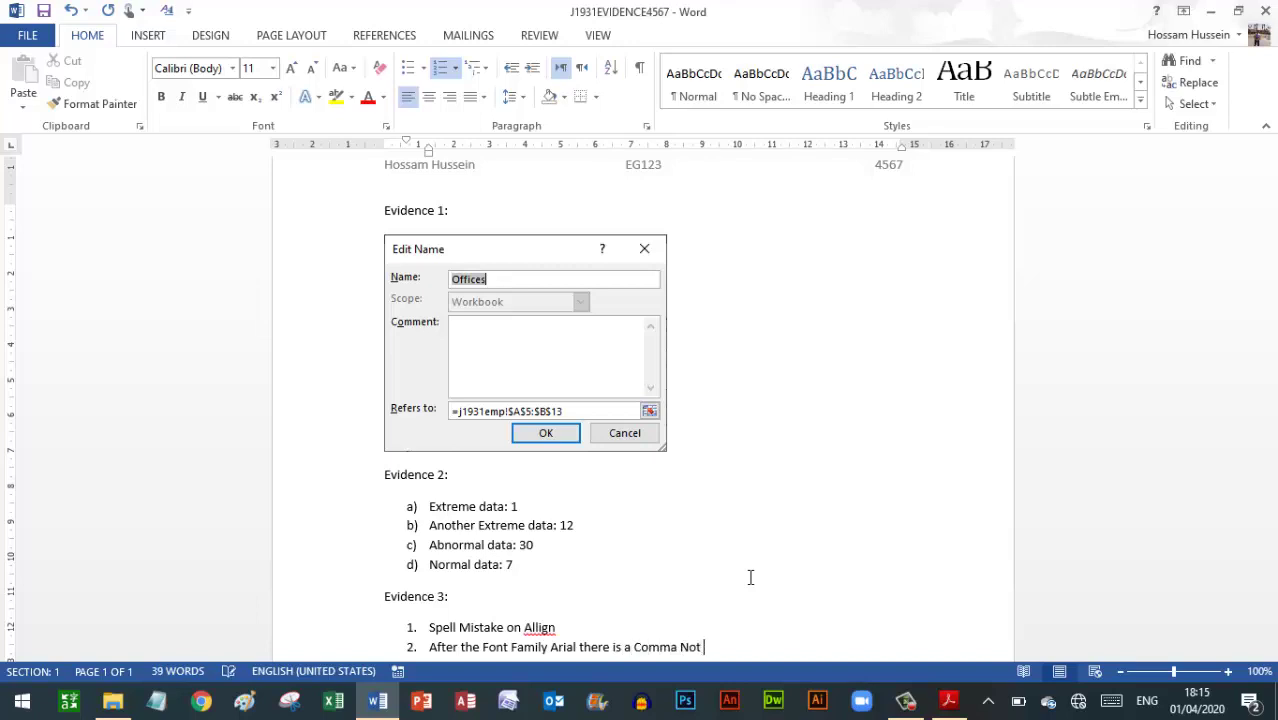
type("Semi Co")
key("Down")
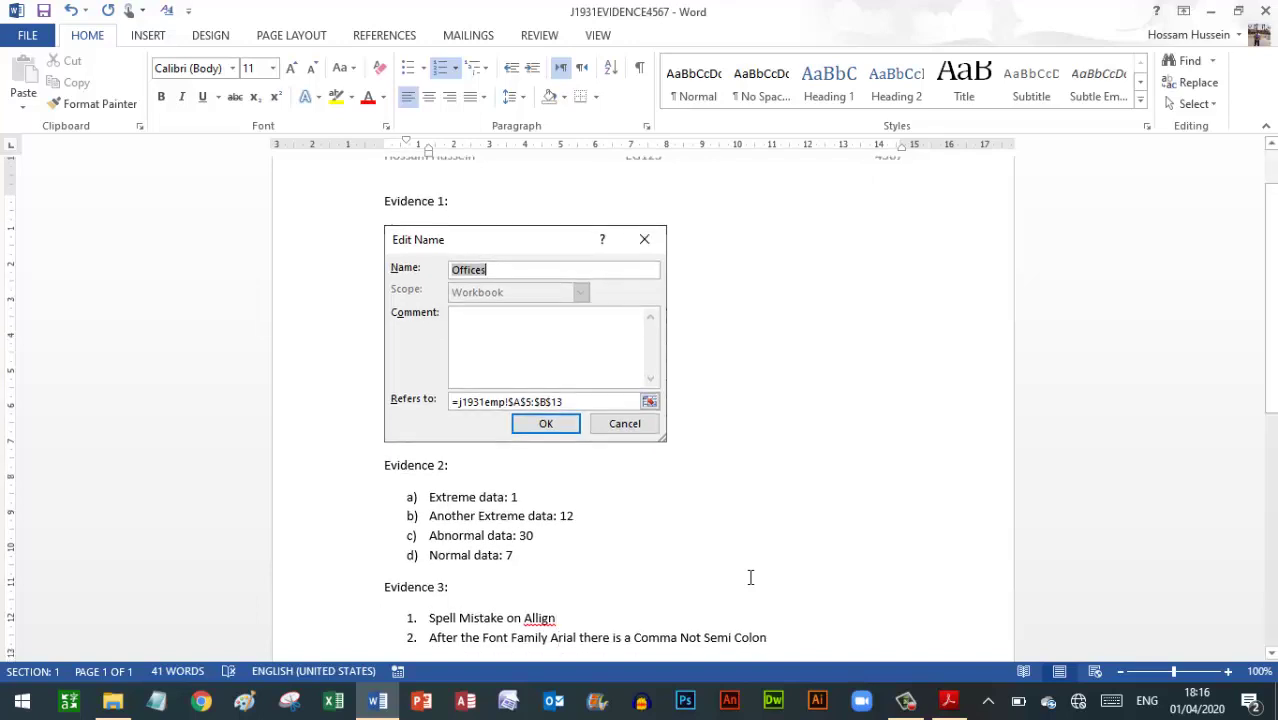
Add items 3 and 4, 'Font Family is correct' and 'Font size is correct', checking the PDF
key("Return")
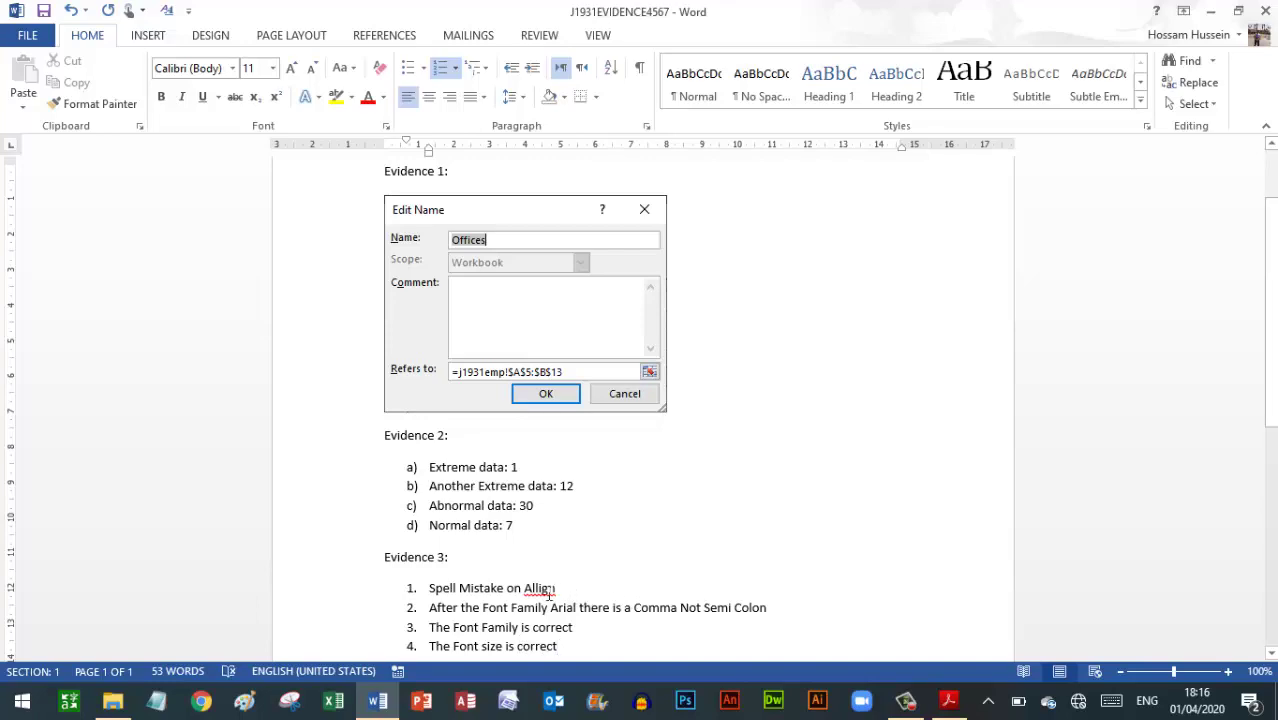
left_click(958, 700)
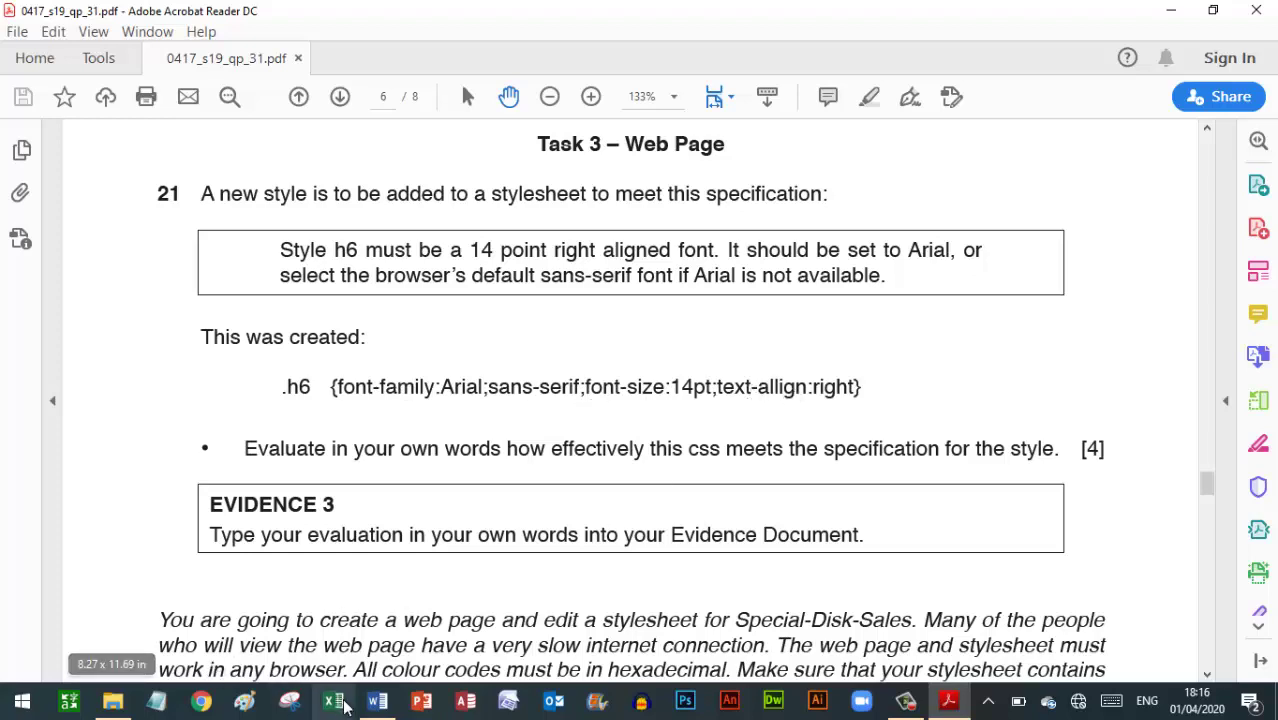
left_click(376, 705)
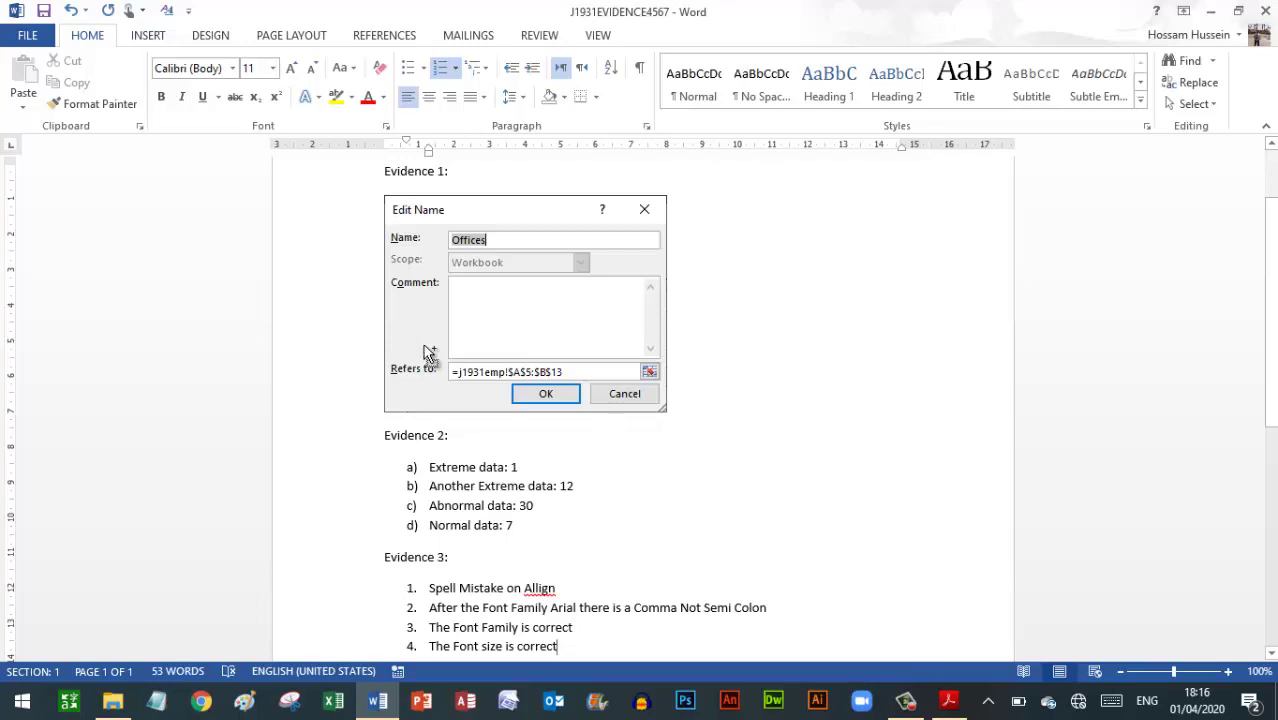
left_click(948, 700)
Scroll the PDF to question 22 on the SDS folder, then minimise Acrobat and Word
scroll(156, 497, "down", 8)
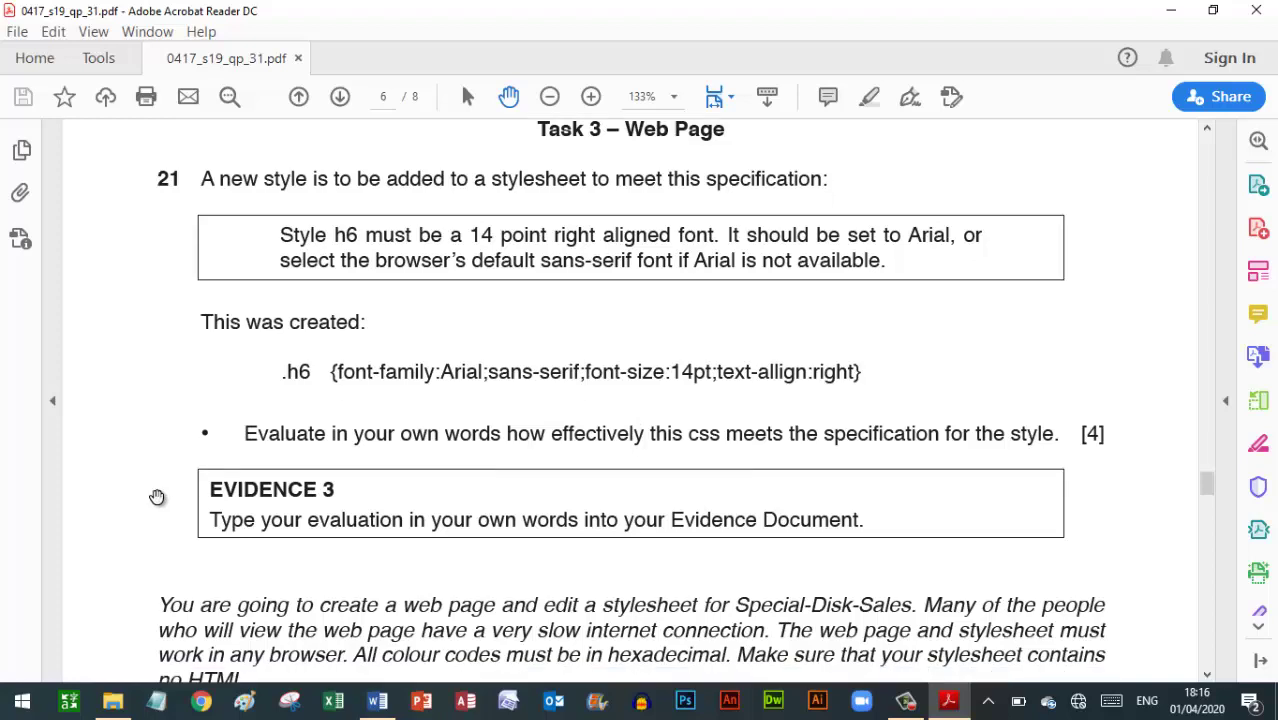
scroll(156, 497, "down", 2)
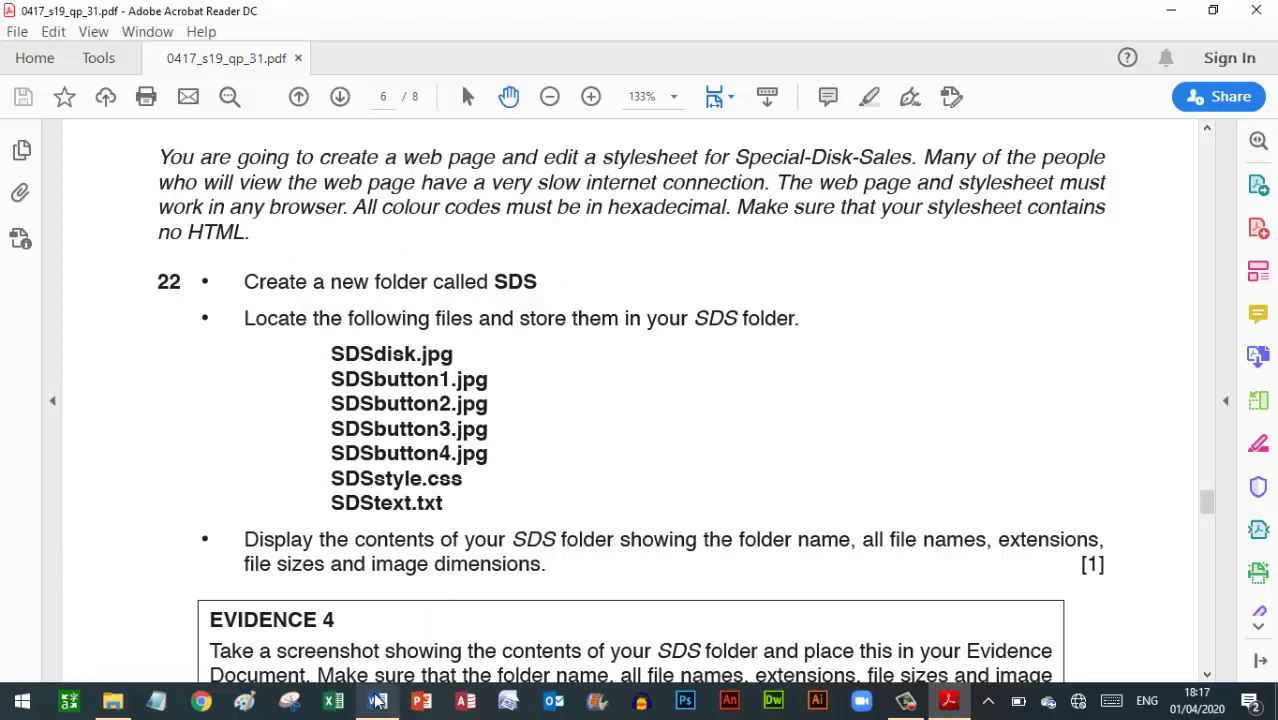
mouse_move(377, 700)
left_click(1171, 10)
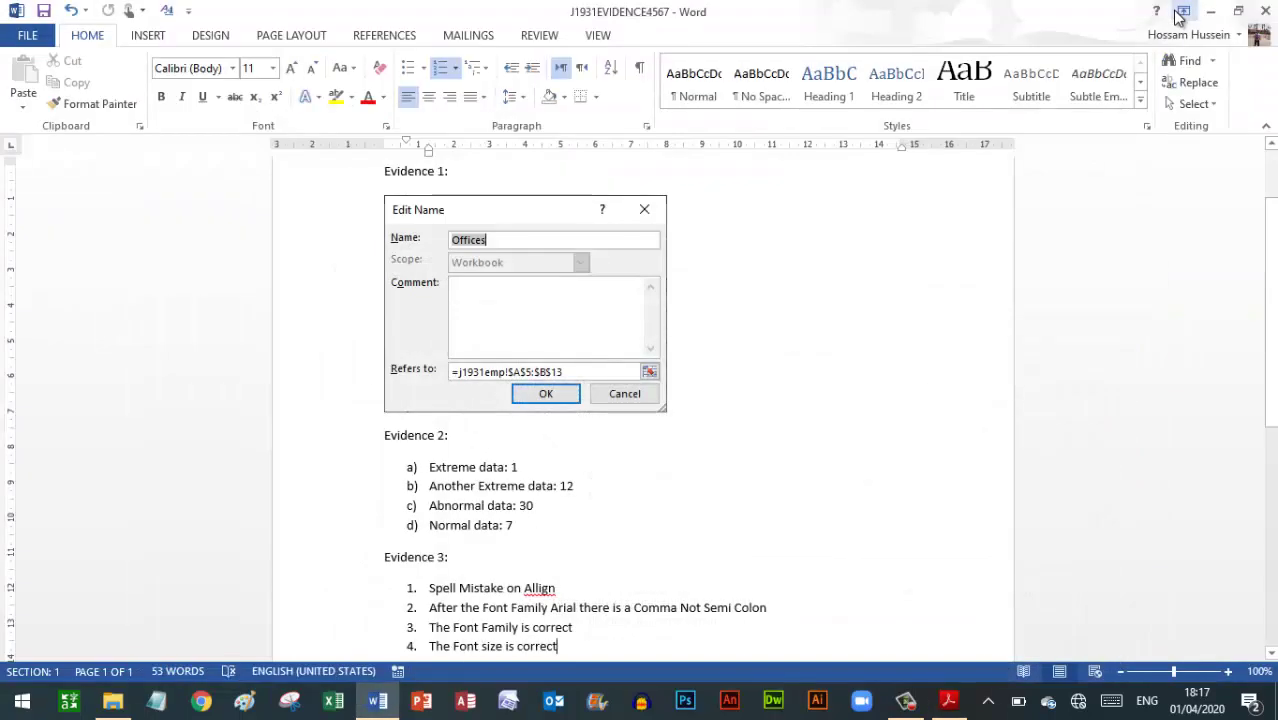
left_click(1208, 10)
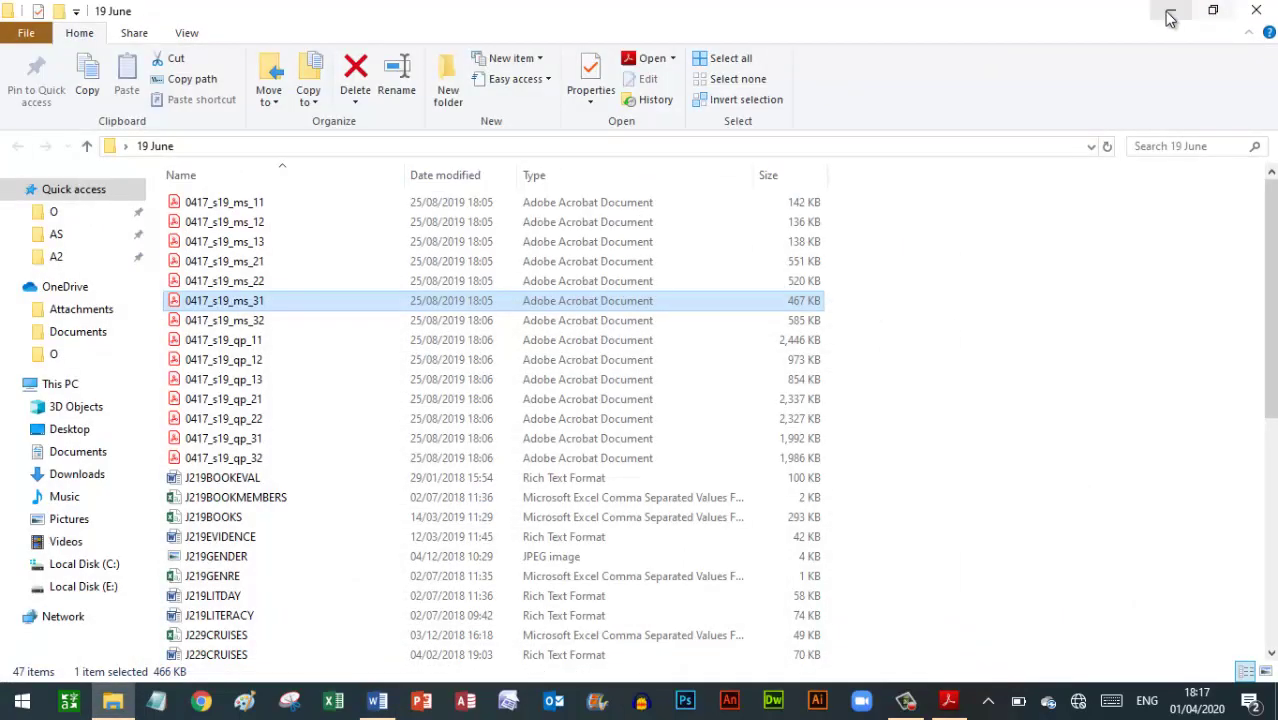
Create a new folder on the desktop
left_click(1163, 10)
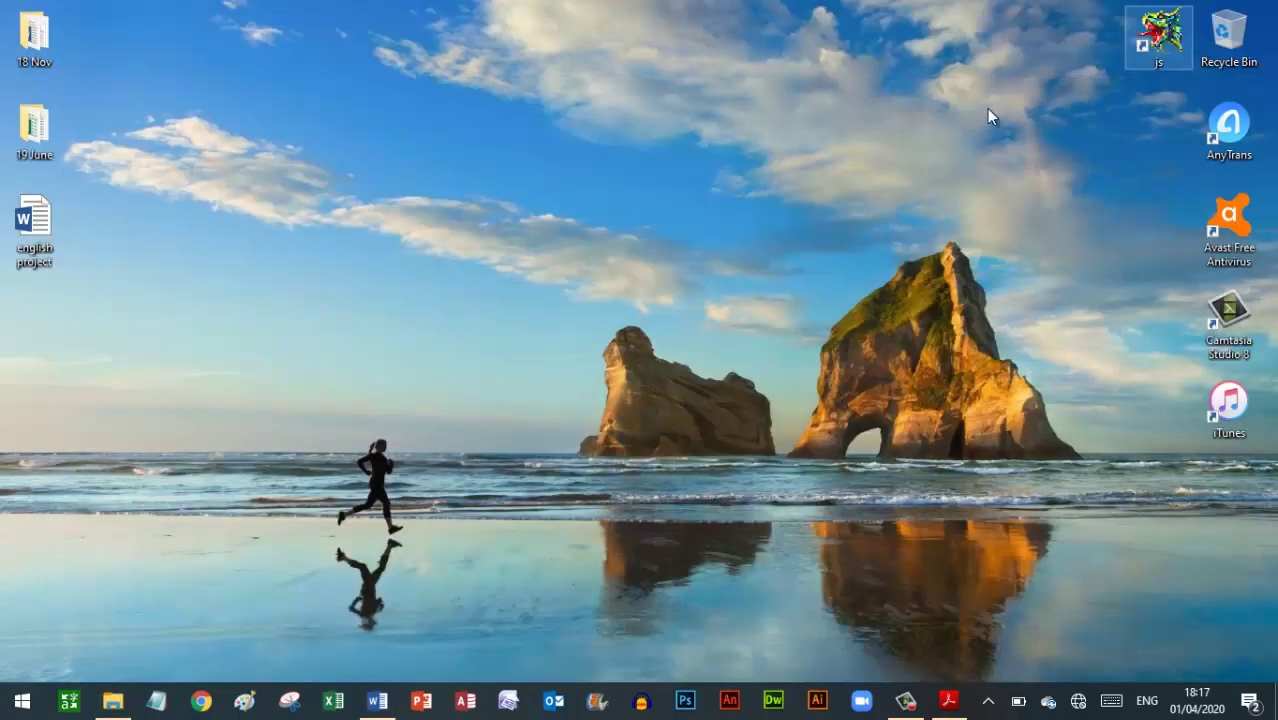
right_click(81, 322)
mouse_move(85, 333)
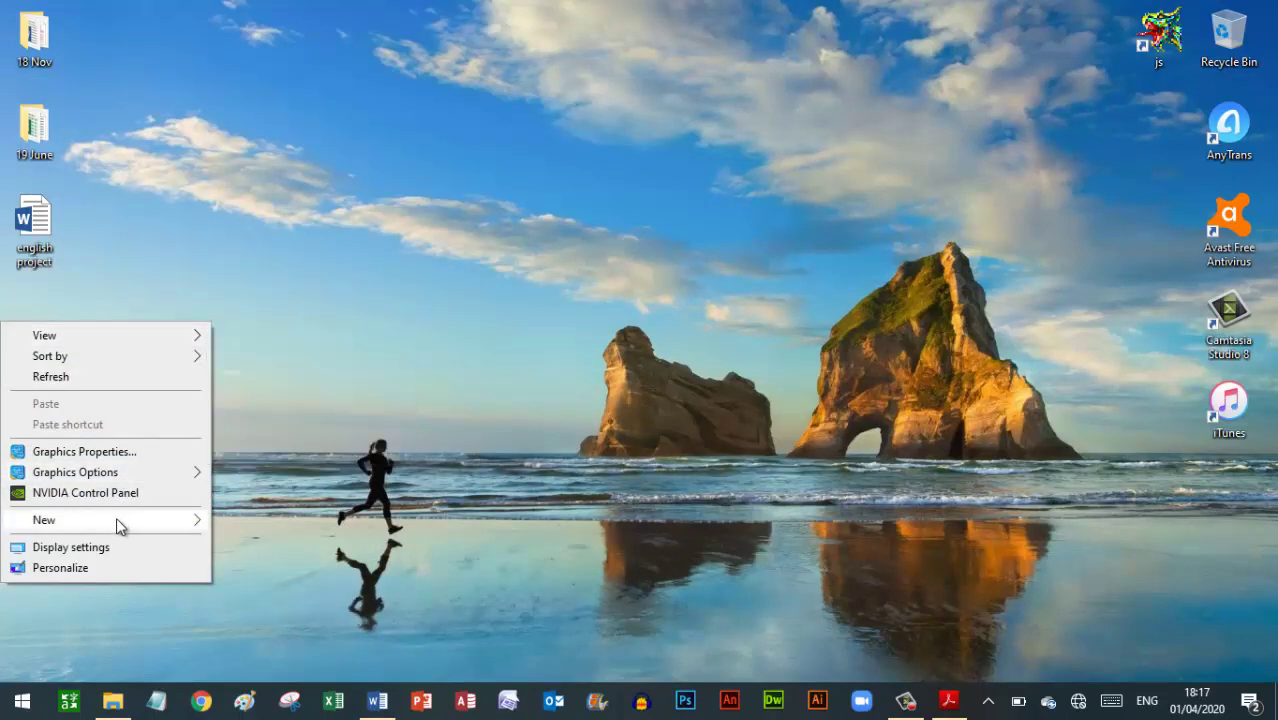
mouse_move(116, 519)
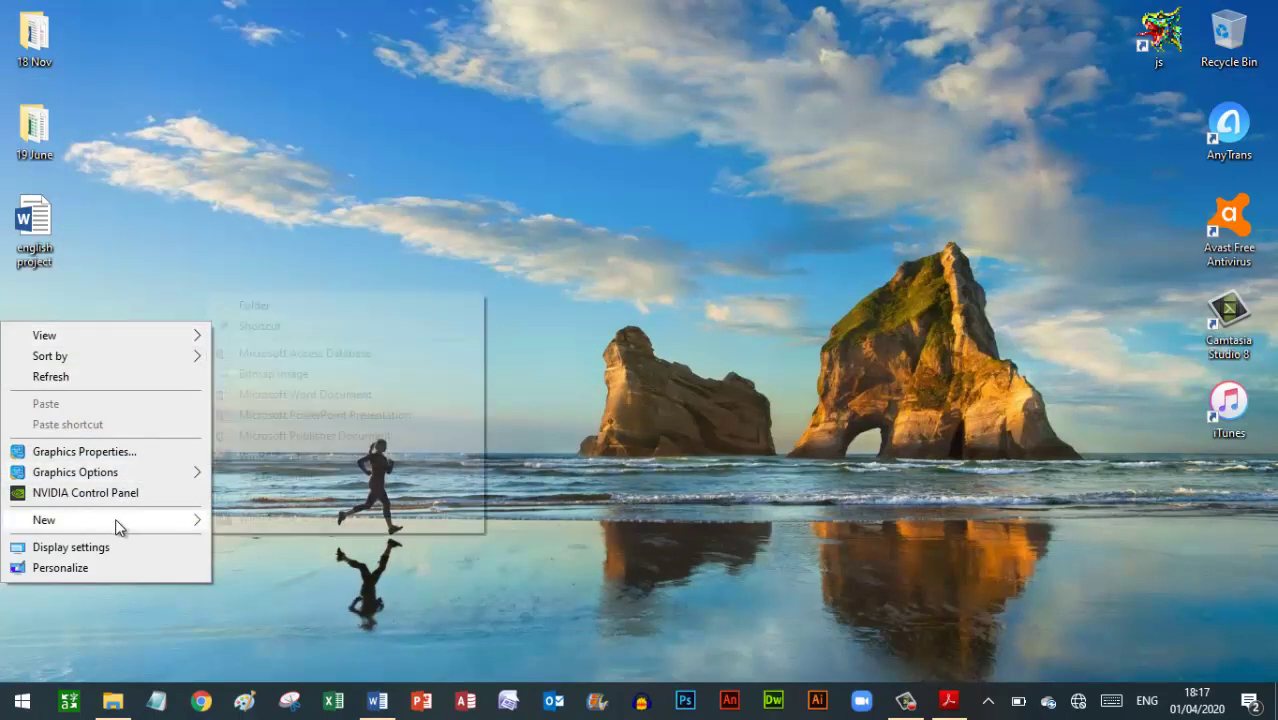
left_click(262, 308)
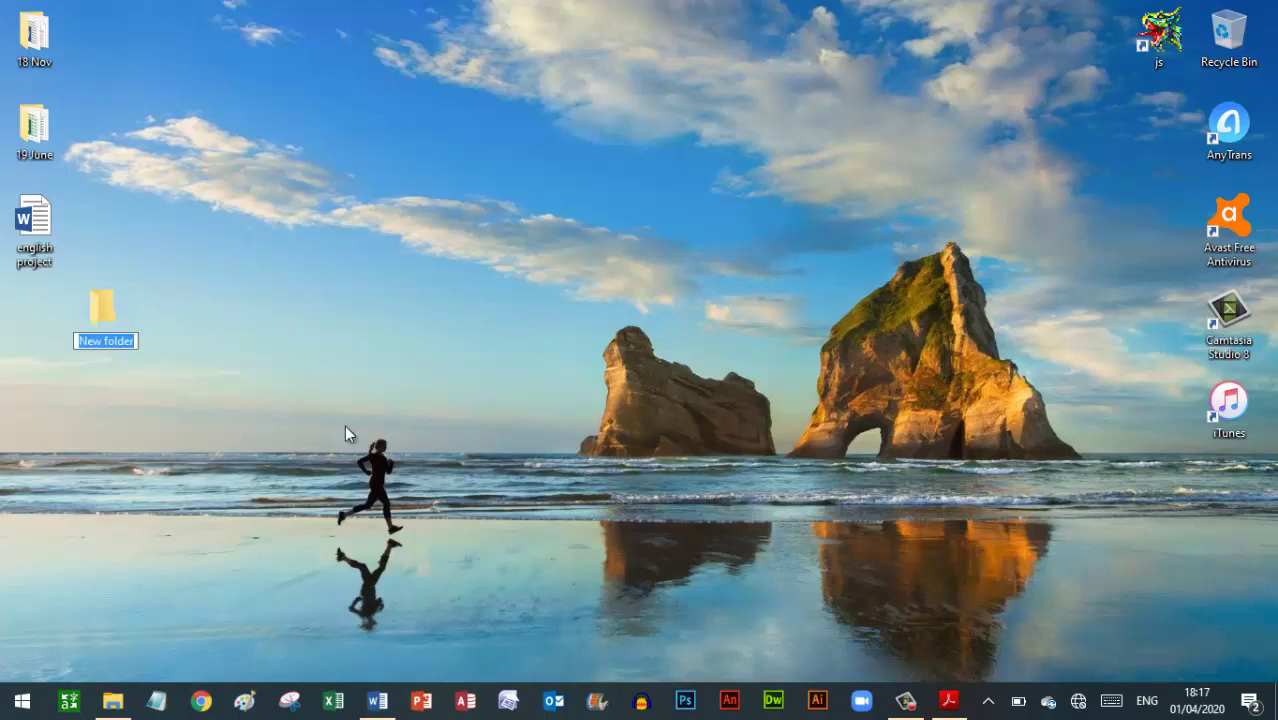
left_click(946, 704)
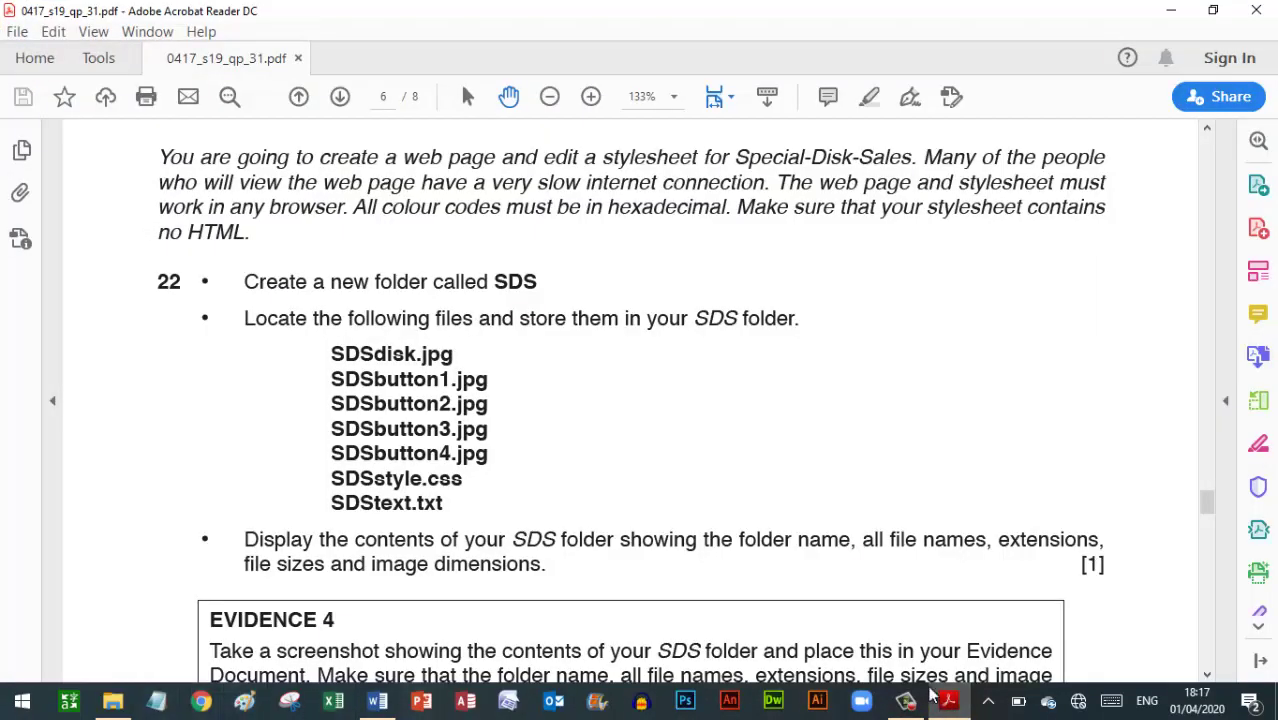
left_click(936, 698)
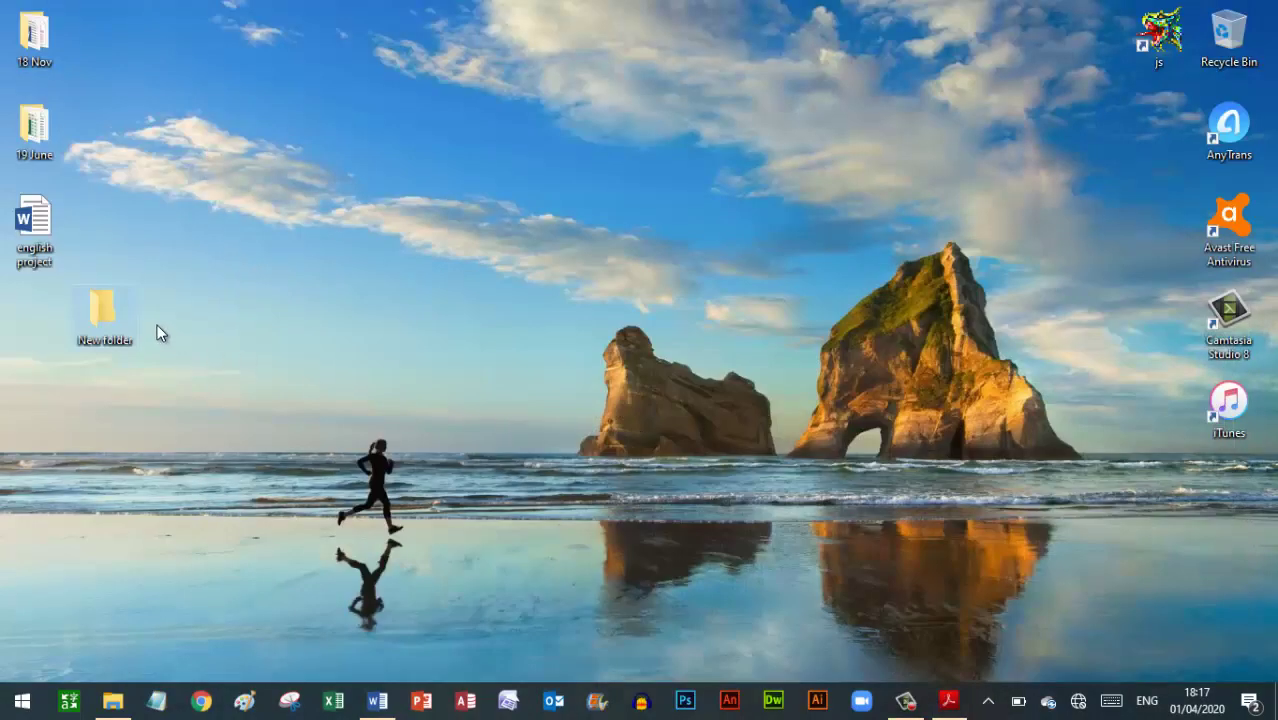
Rename the new folder to SDS, move it under english project, and open it
double_click(110, 313)
key("shift+F10")
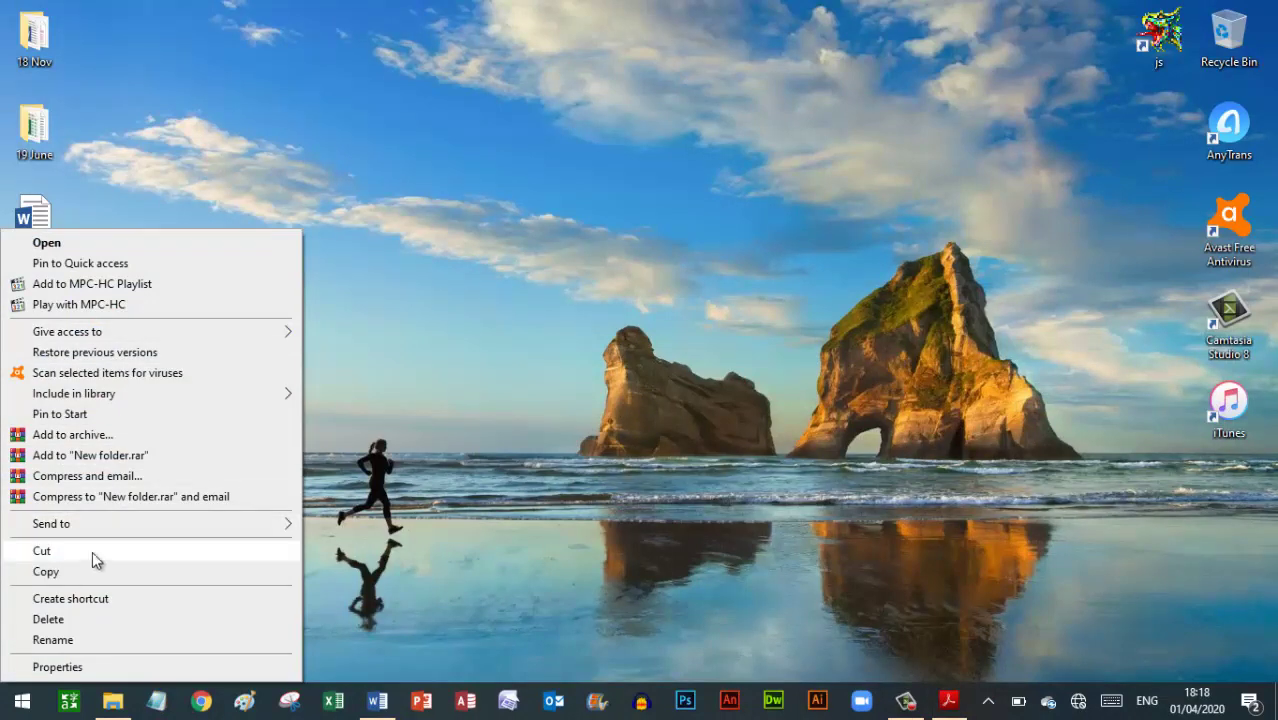
left_click(52, 640)
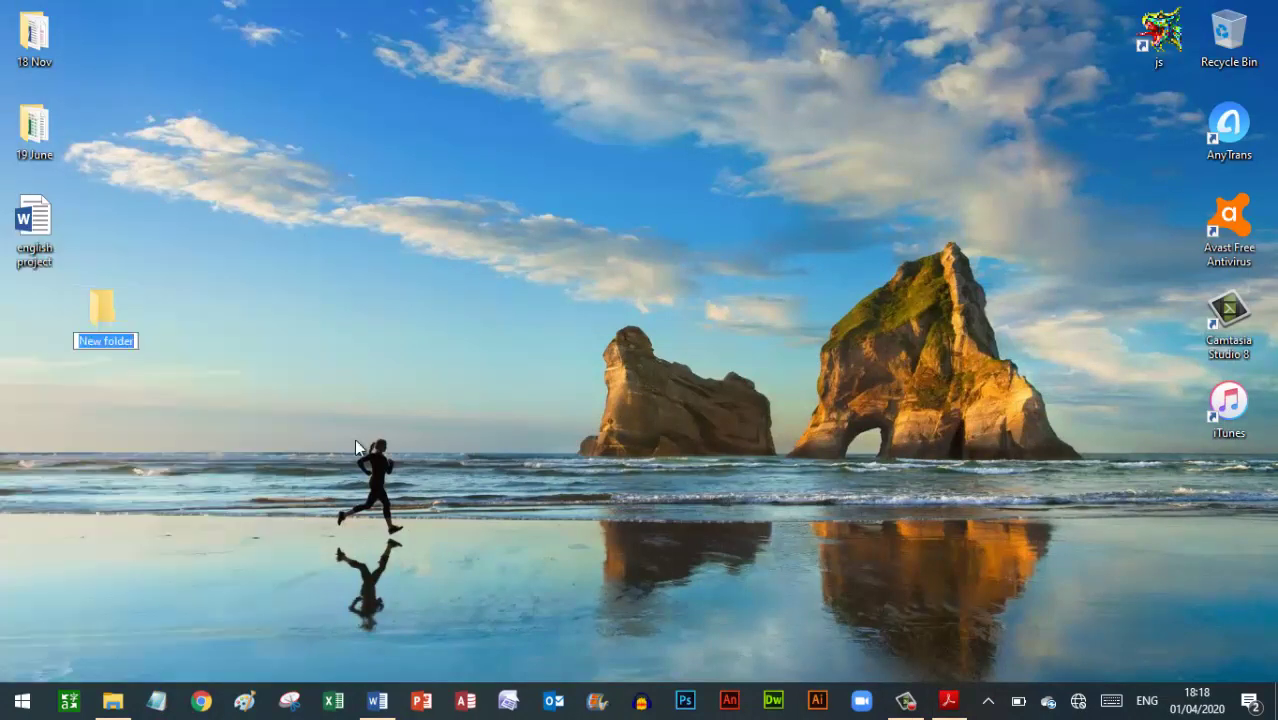
type("SDS")
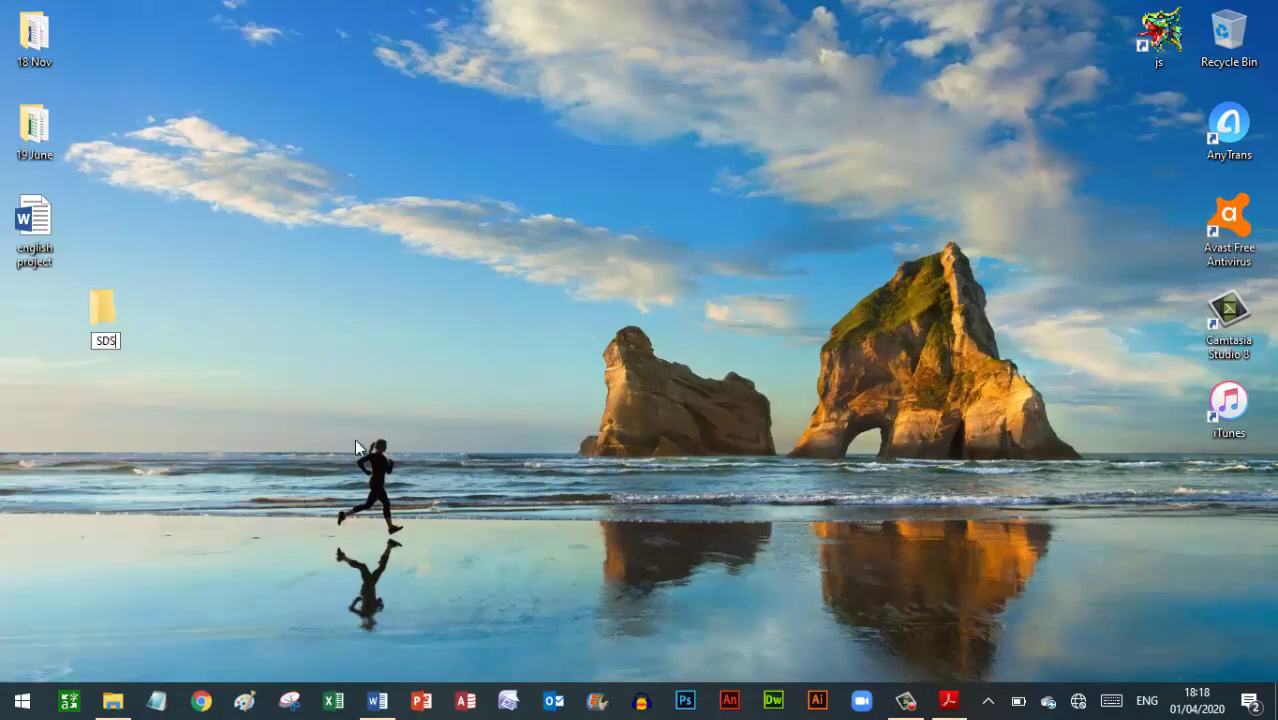
key("Return")
left_click_drag(100, 310, 33, 317)
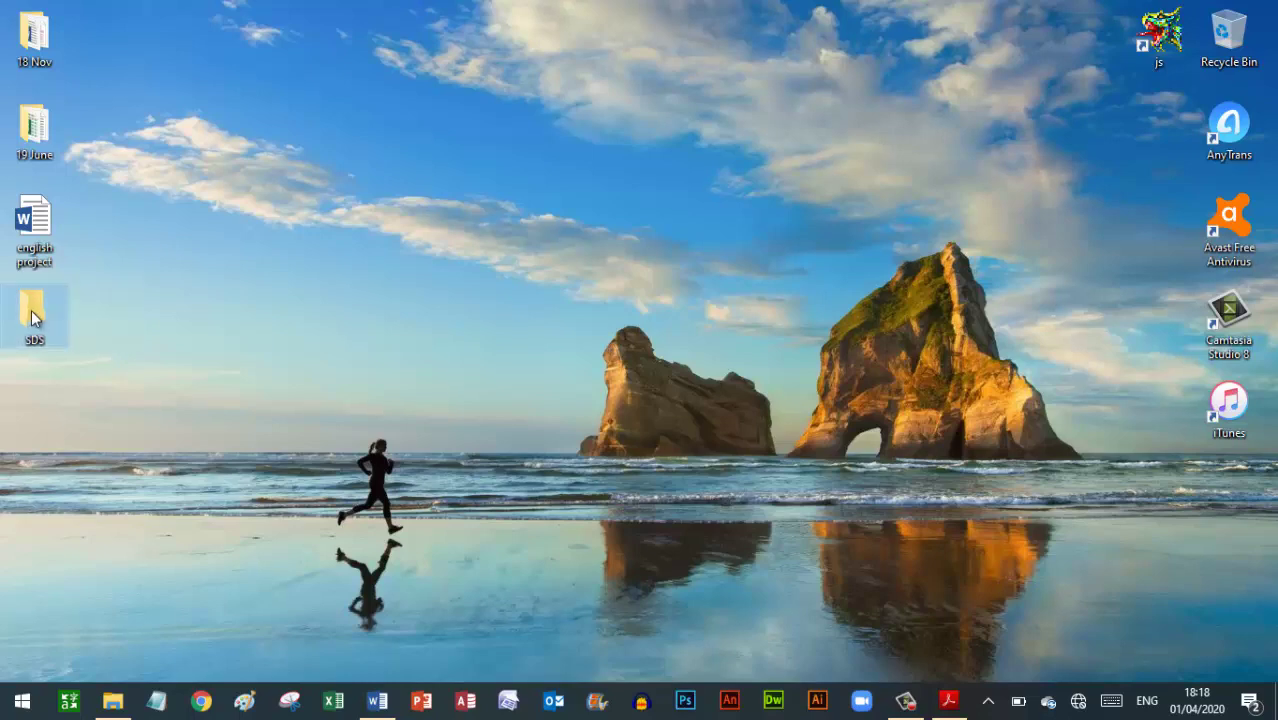
double_click(35, 318)
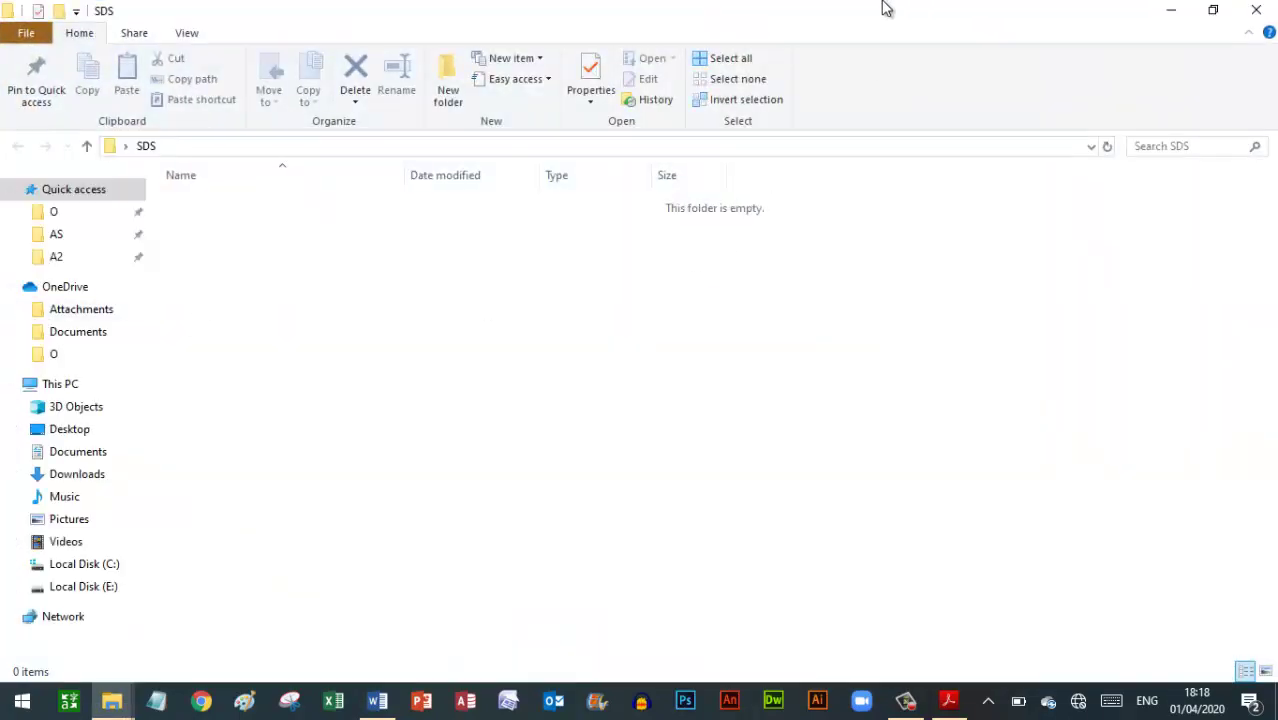
Snap the SDS window to the right half and the 19 June folder to the left half
double_click(820, 14)
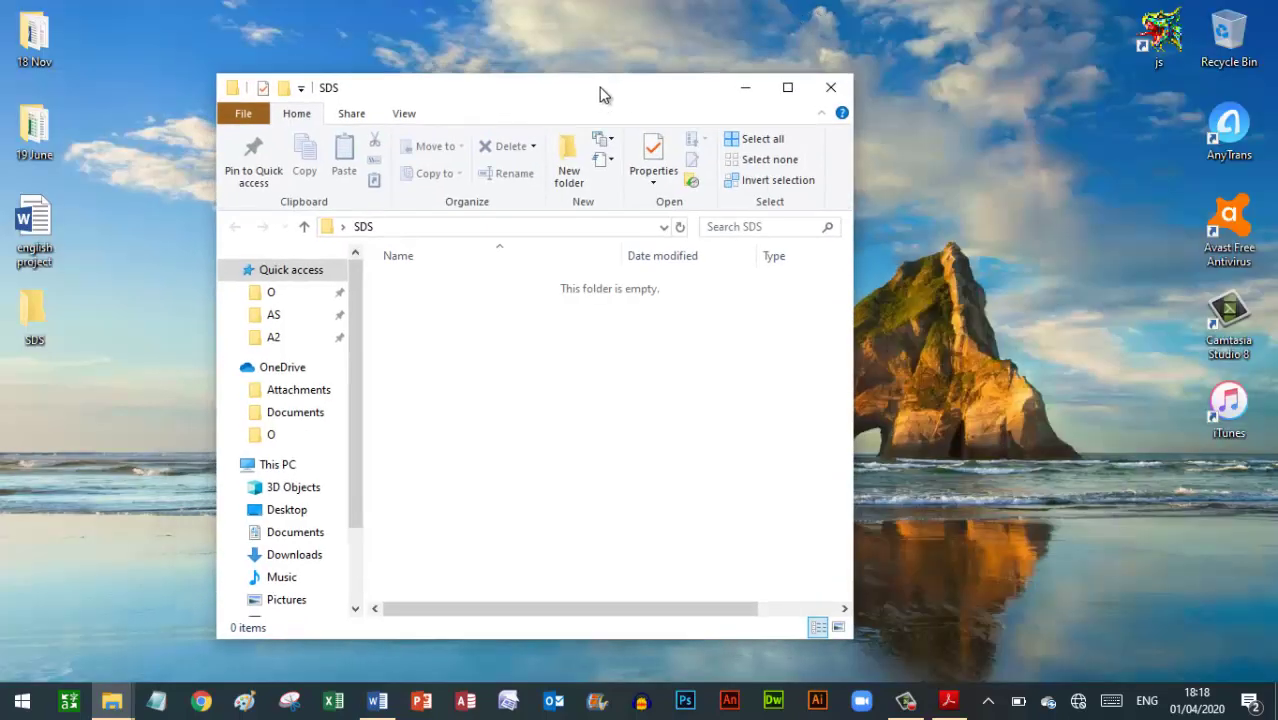
left_click_drag(603, 94, 1276, 80)
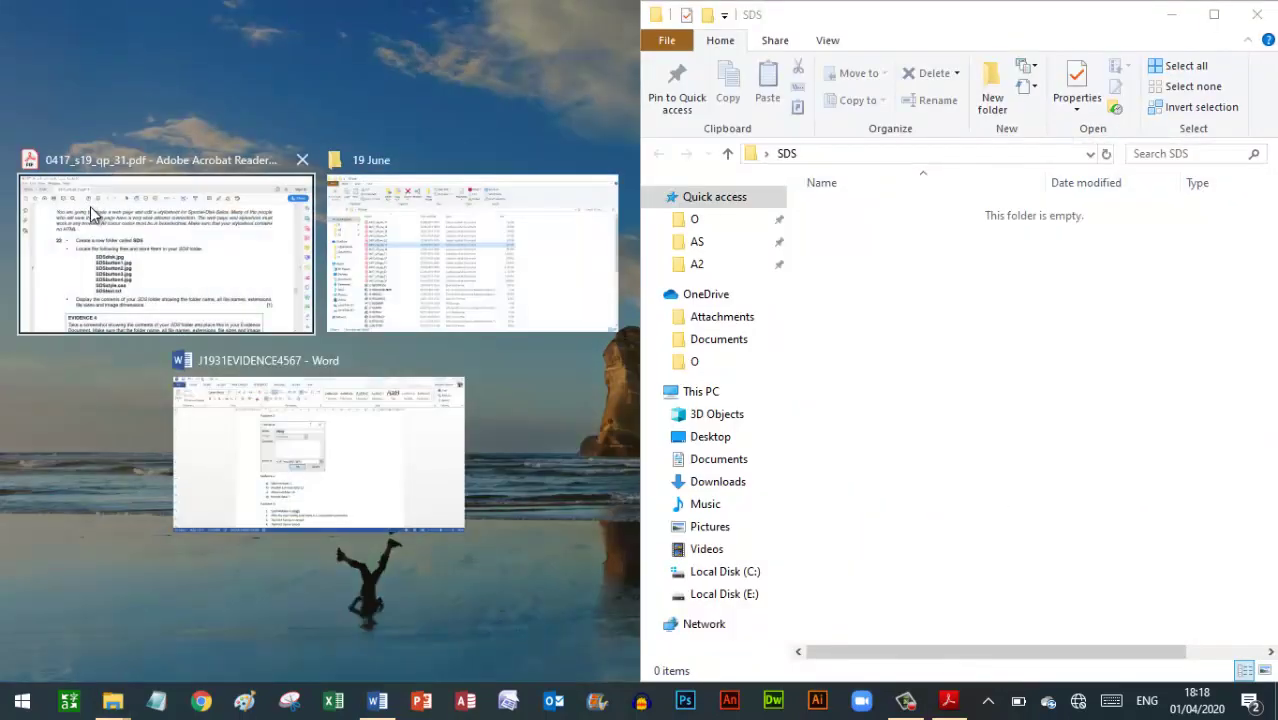
left_click(456, 234)
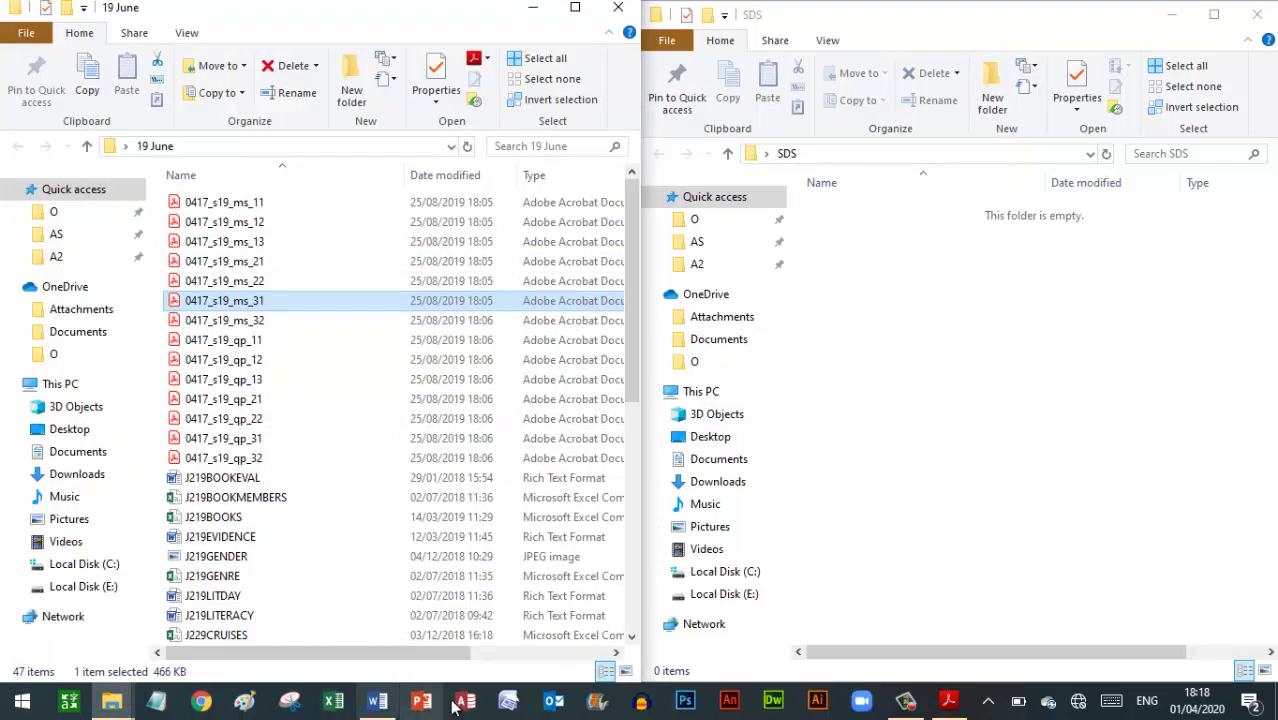
left_click(946, 702)
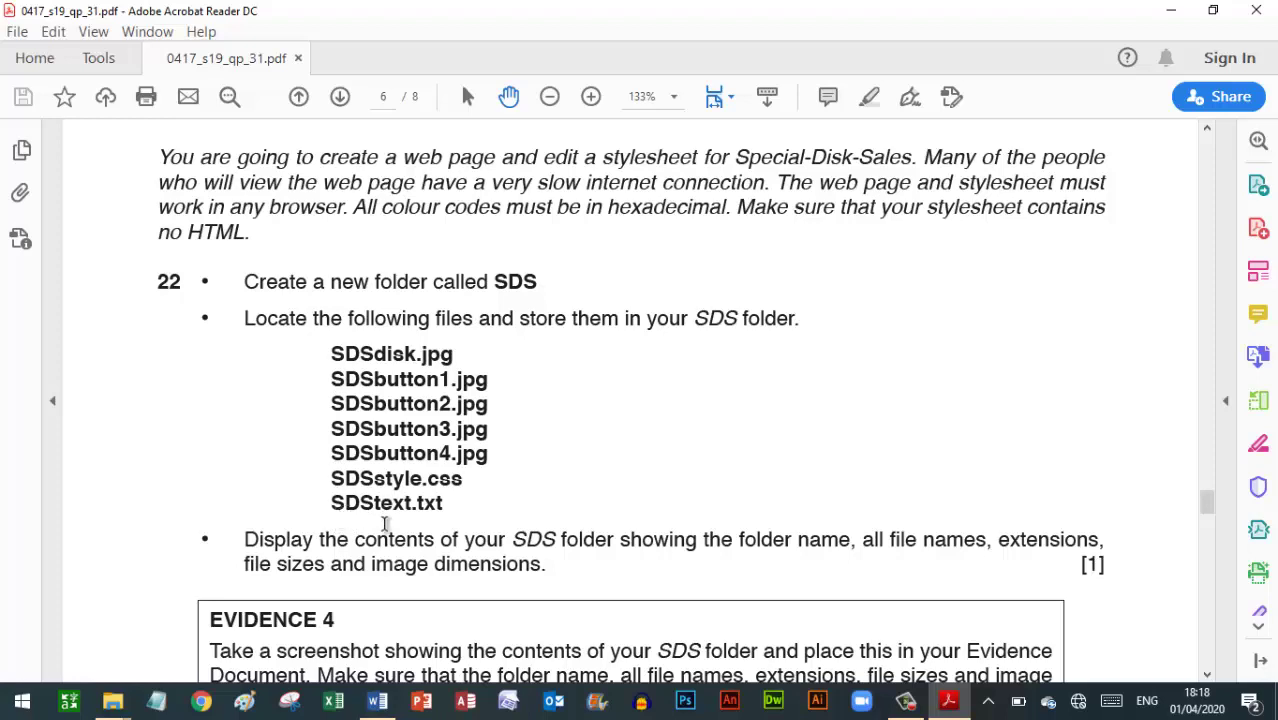
left_click(1178, 18)
Select the group of SDS files in the 19 June folder
left_click(212, 538)
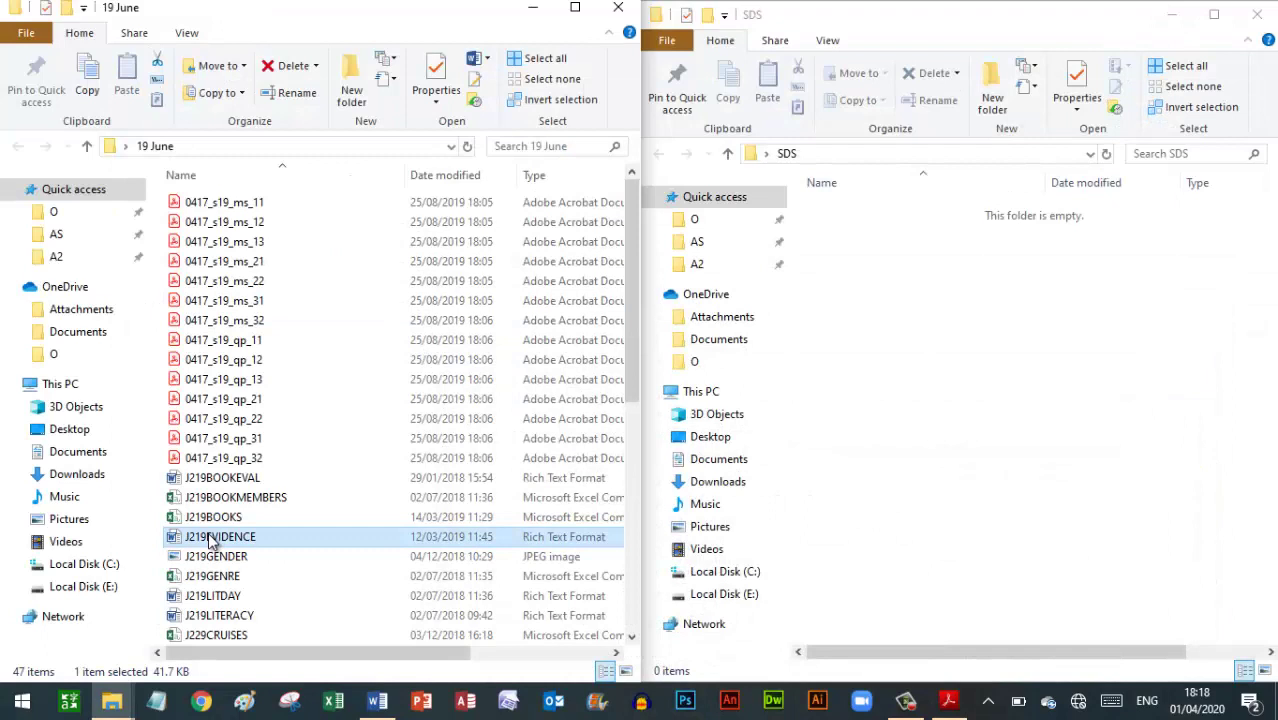
key("Down")
key("s")
key("Down")
key("Down")
key("Up")
key("Up")
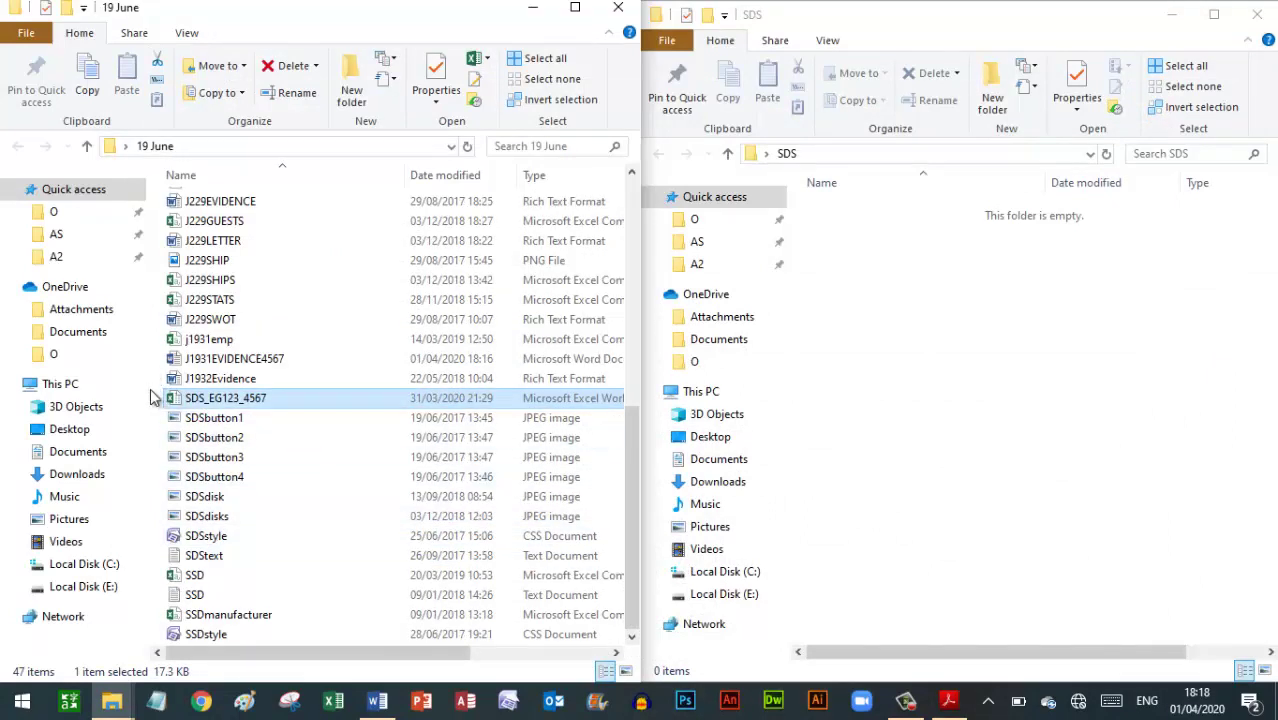
left_click_drag(155, 398, 240, 558)
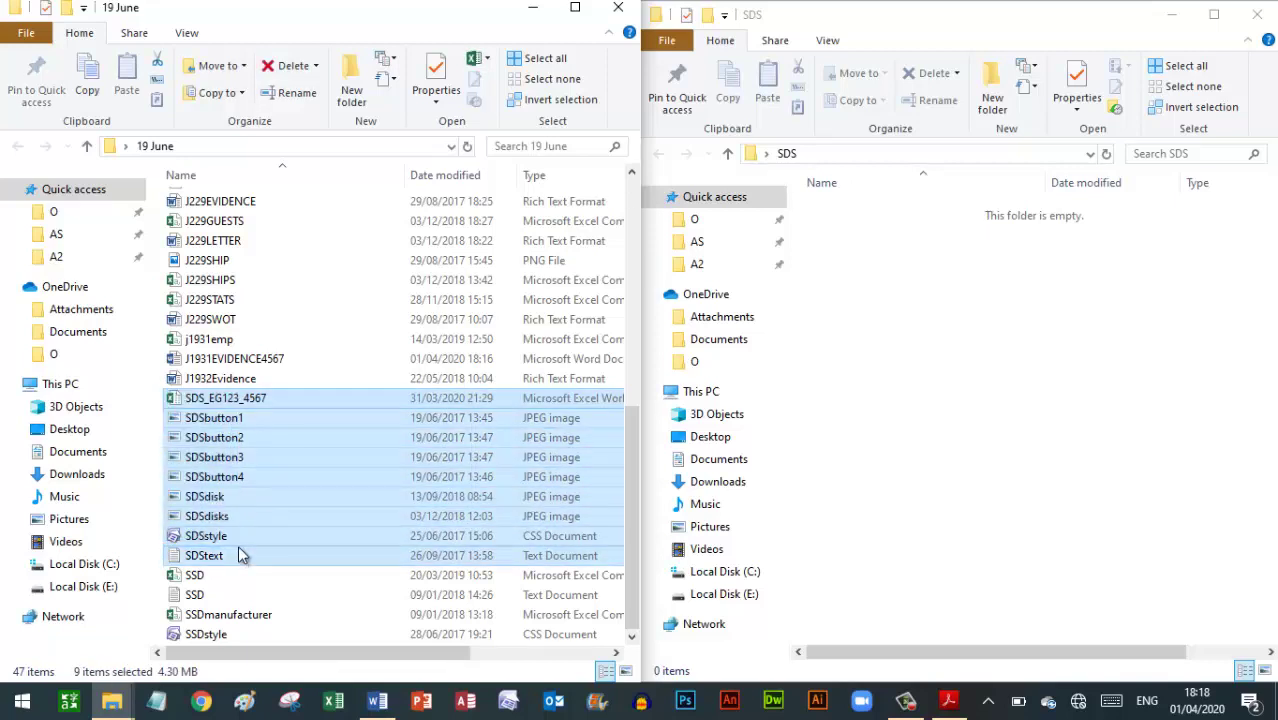
Move SDSbutton1 through SDStext into the SDS folder and dock the exam paper on the left
left_click(157, 418)
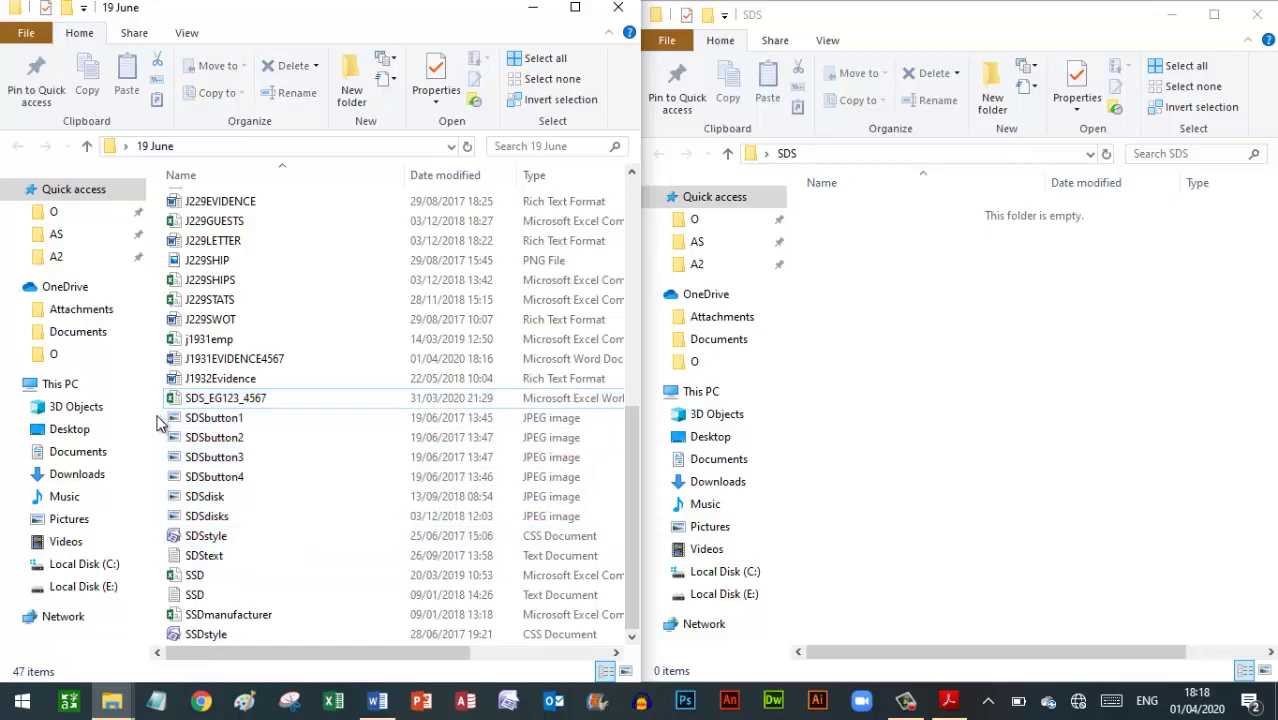
left_click_drag(157, 418, 925, 453)
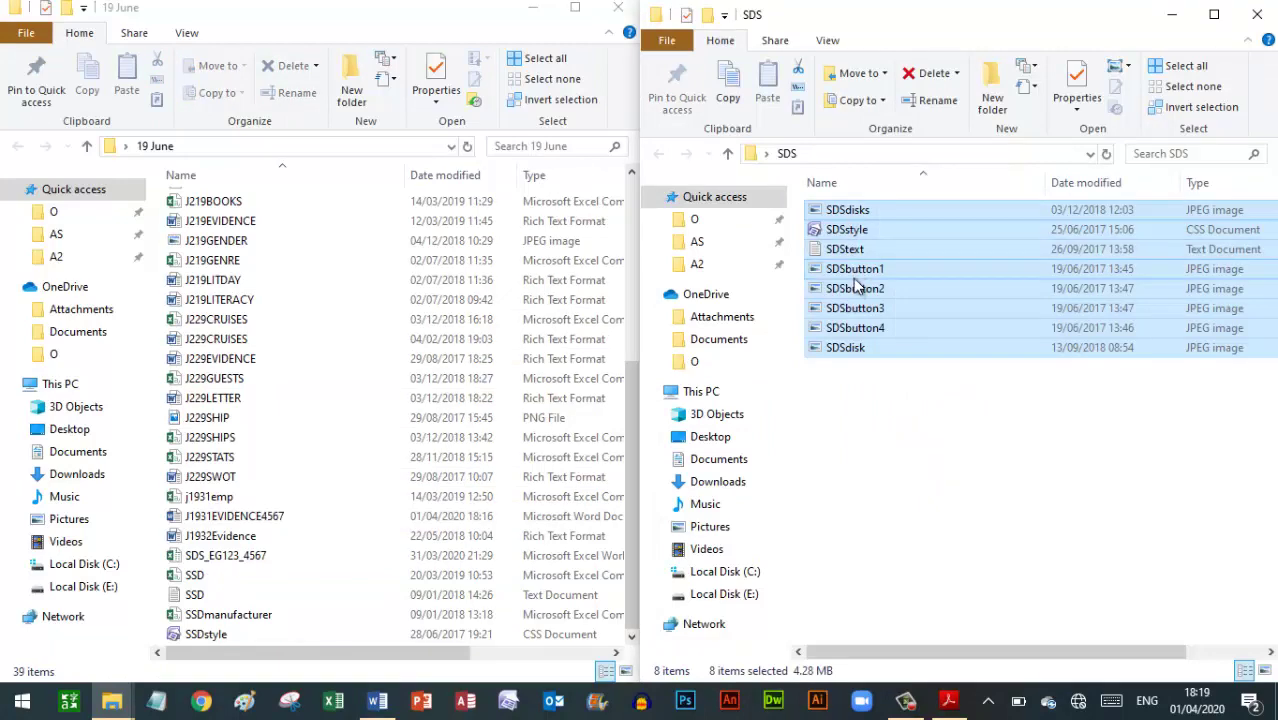
left_click(951, 701)
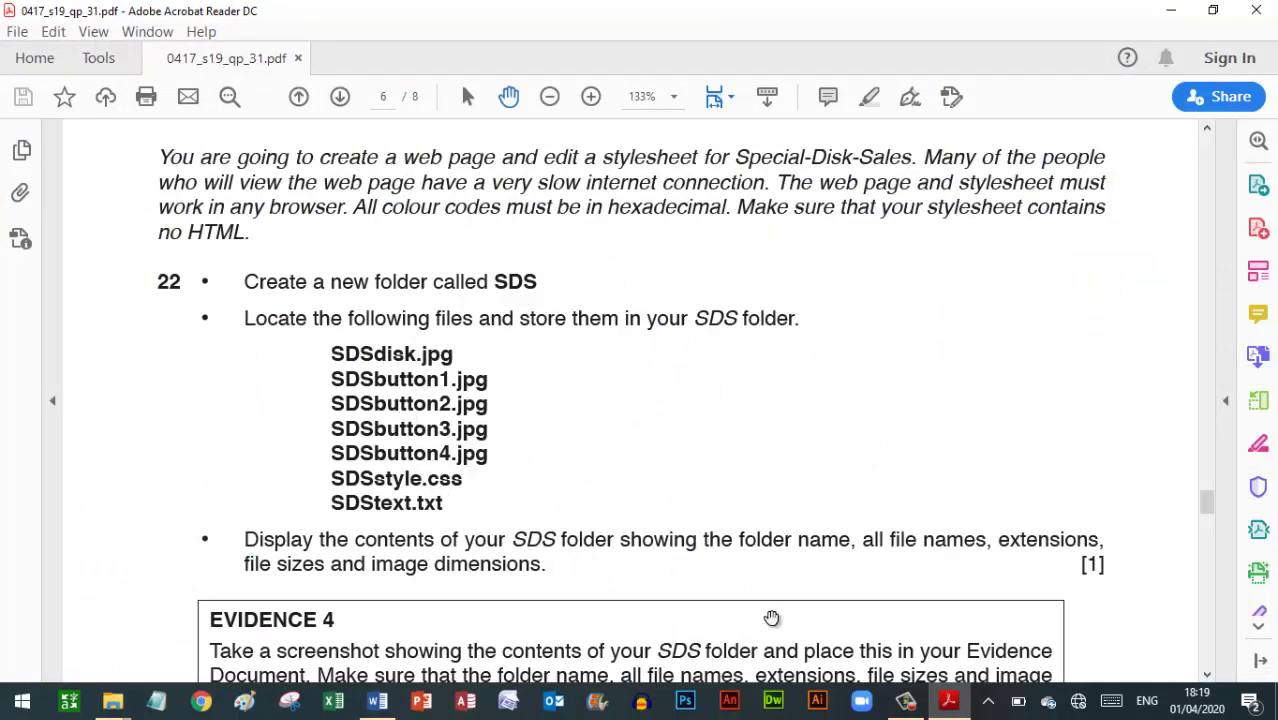
left_click(951, 701)
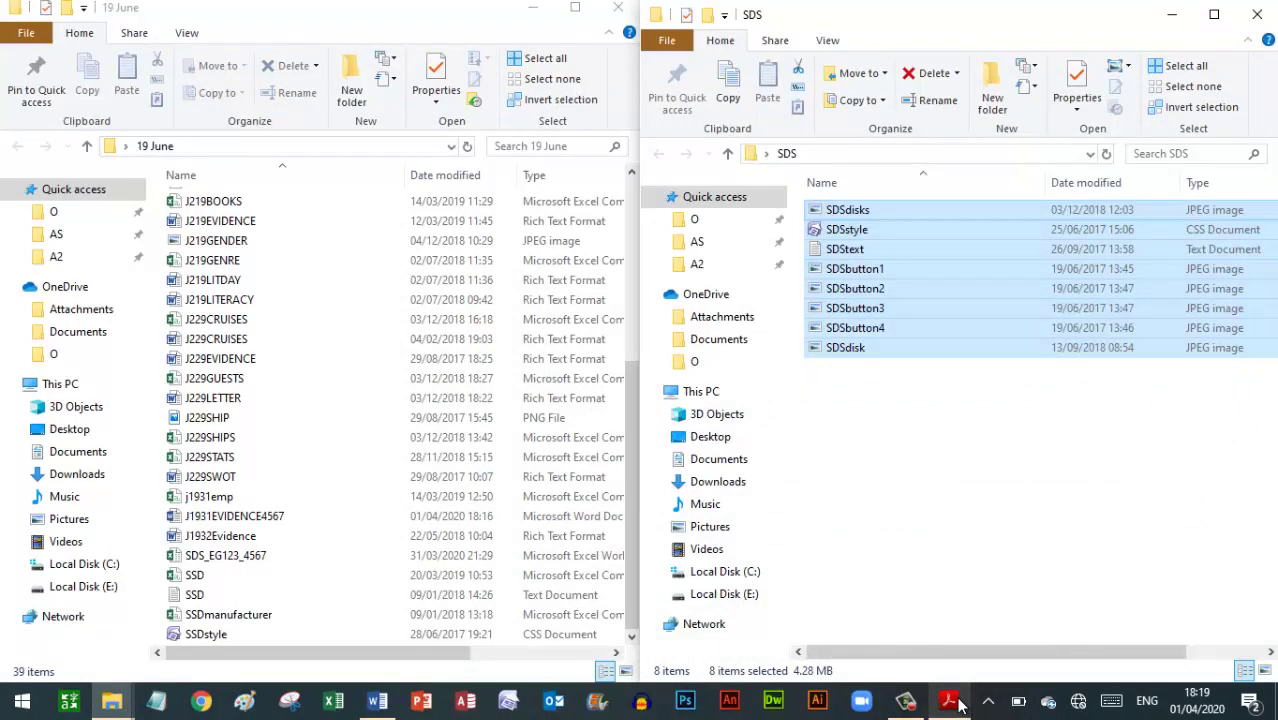
left_click(951, 701)
key("super+Left")
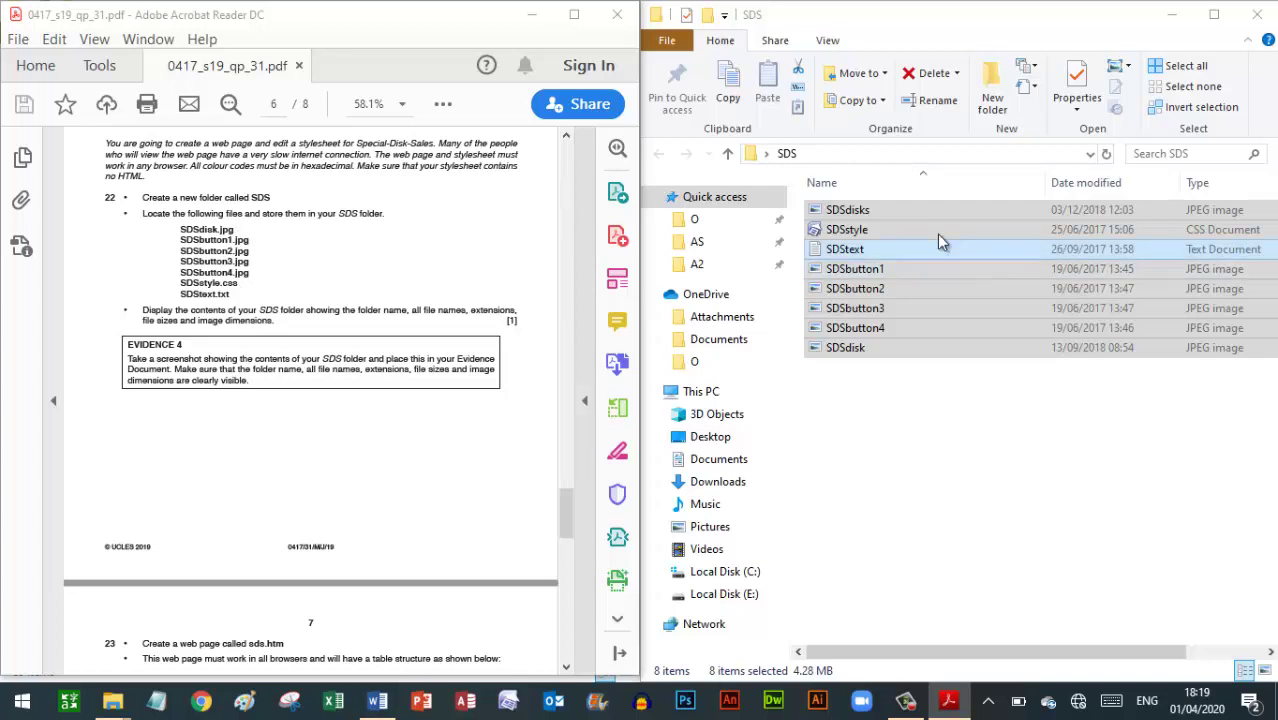
Permanently delete the unwanted SDSdisks image
left_click(883, 213)
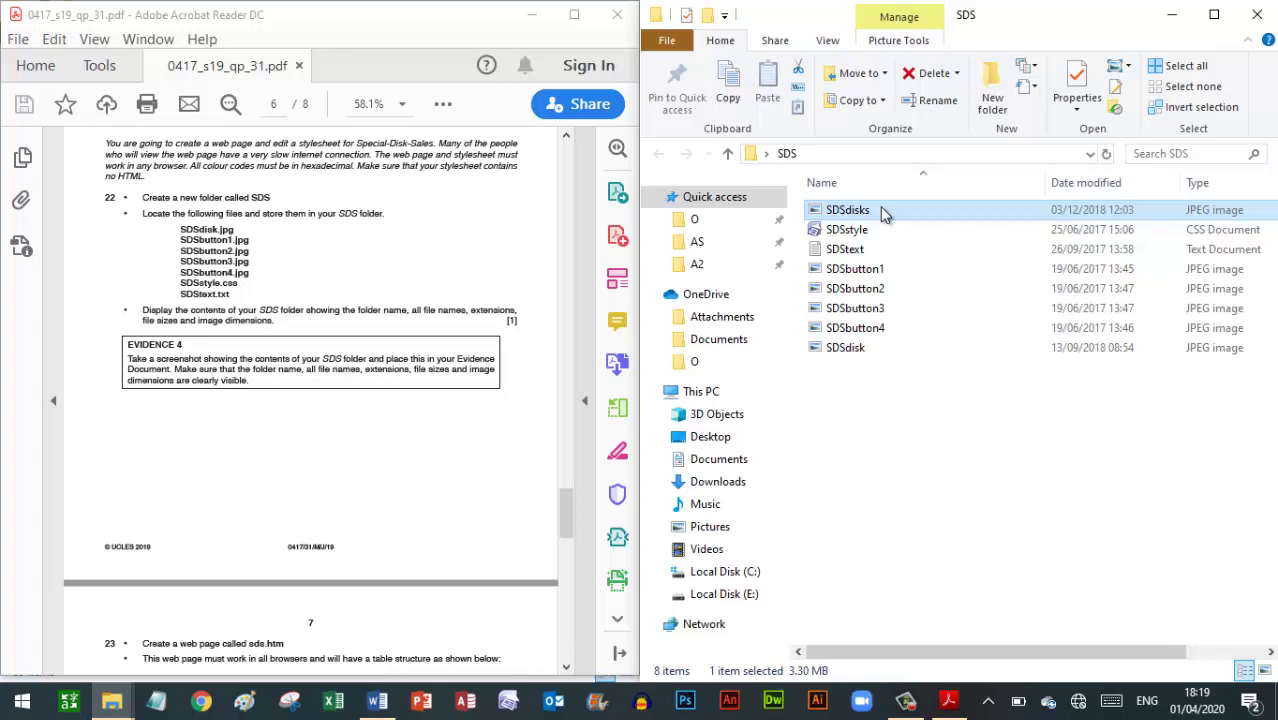
key("shift+Delete")
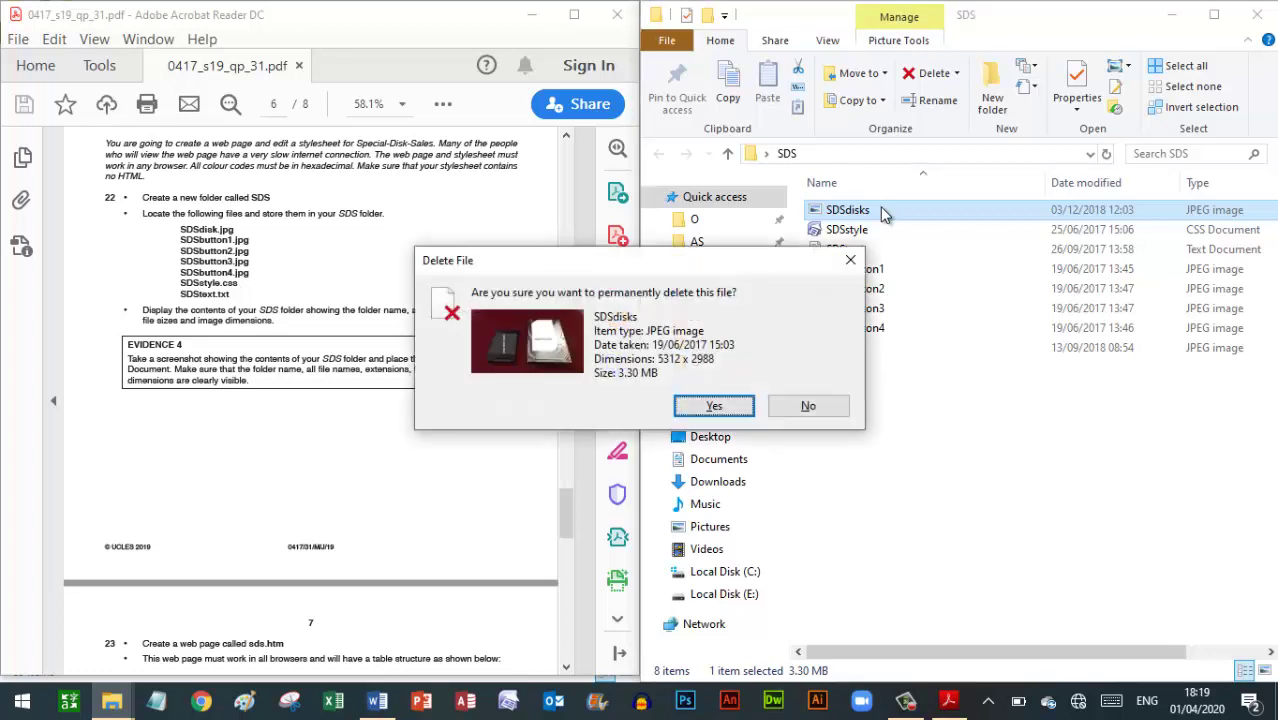
key("Return")
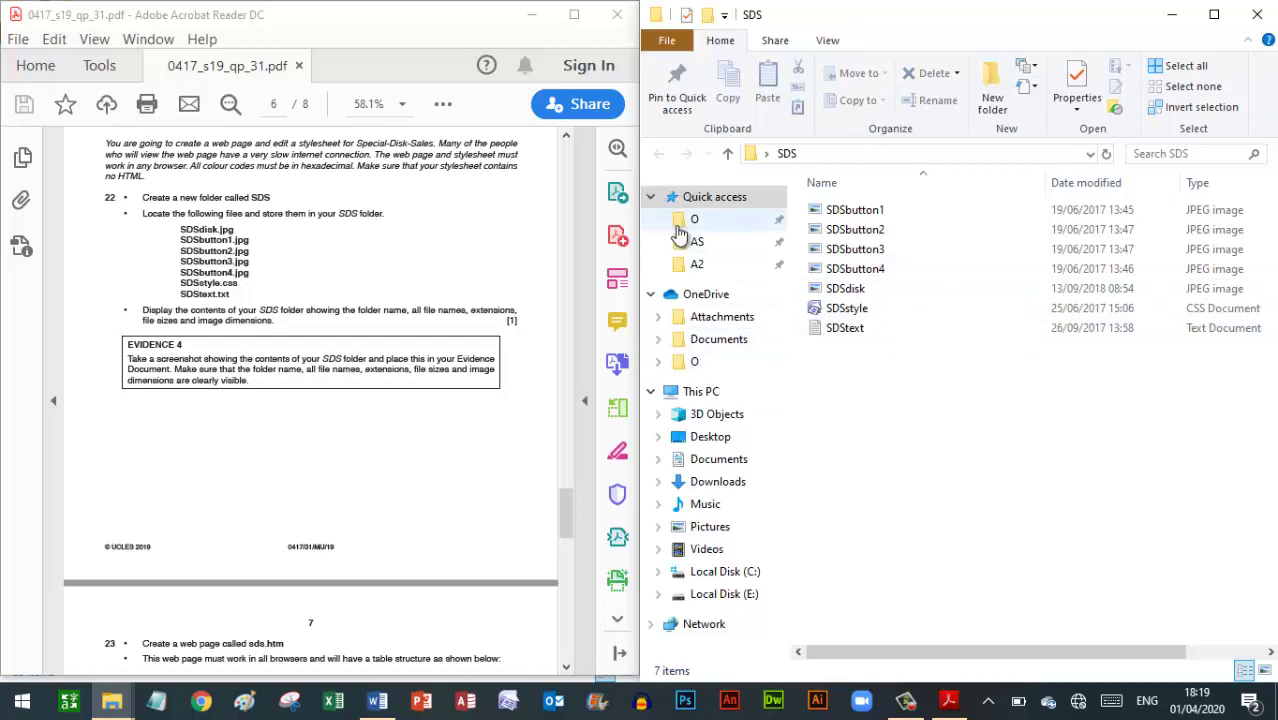
Maximise the exam paper, scroll to the Evidence 4 screenshot instructions, then bring back the SDS folder
left_click(575, 15)
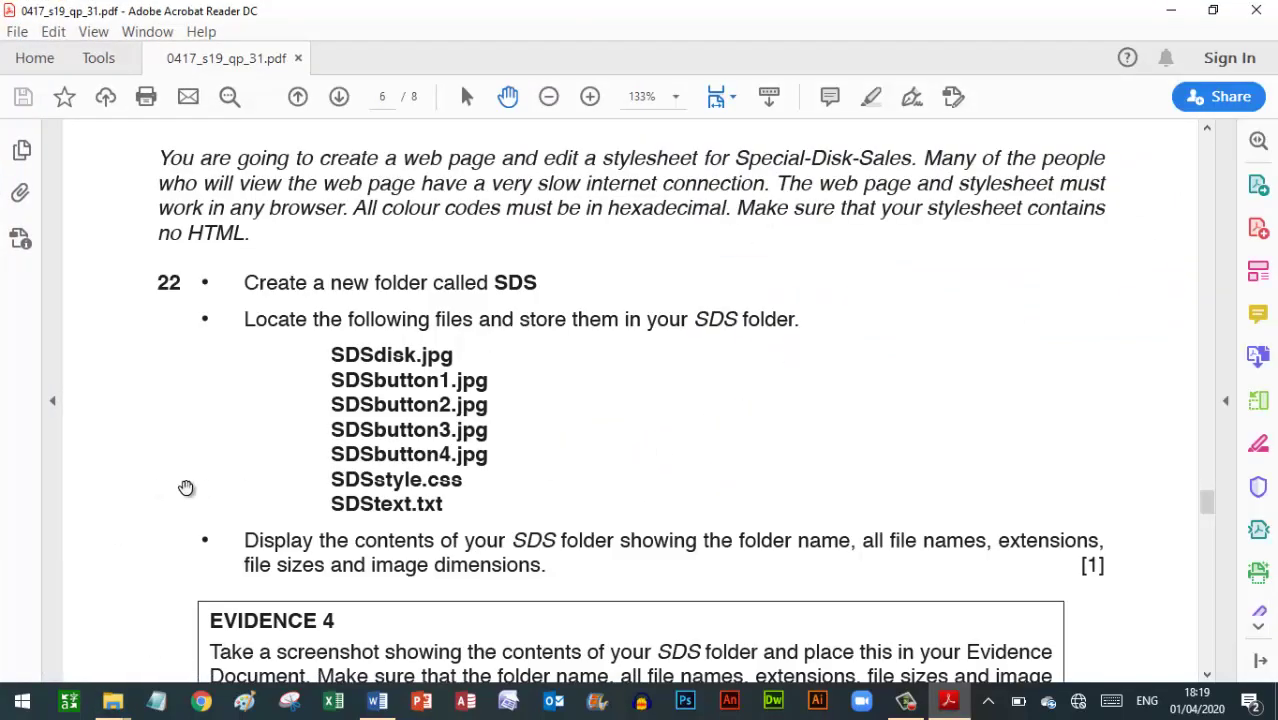
scroll(172, 486, "down", 5)
scroll(186, 487, "down", 1)
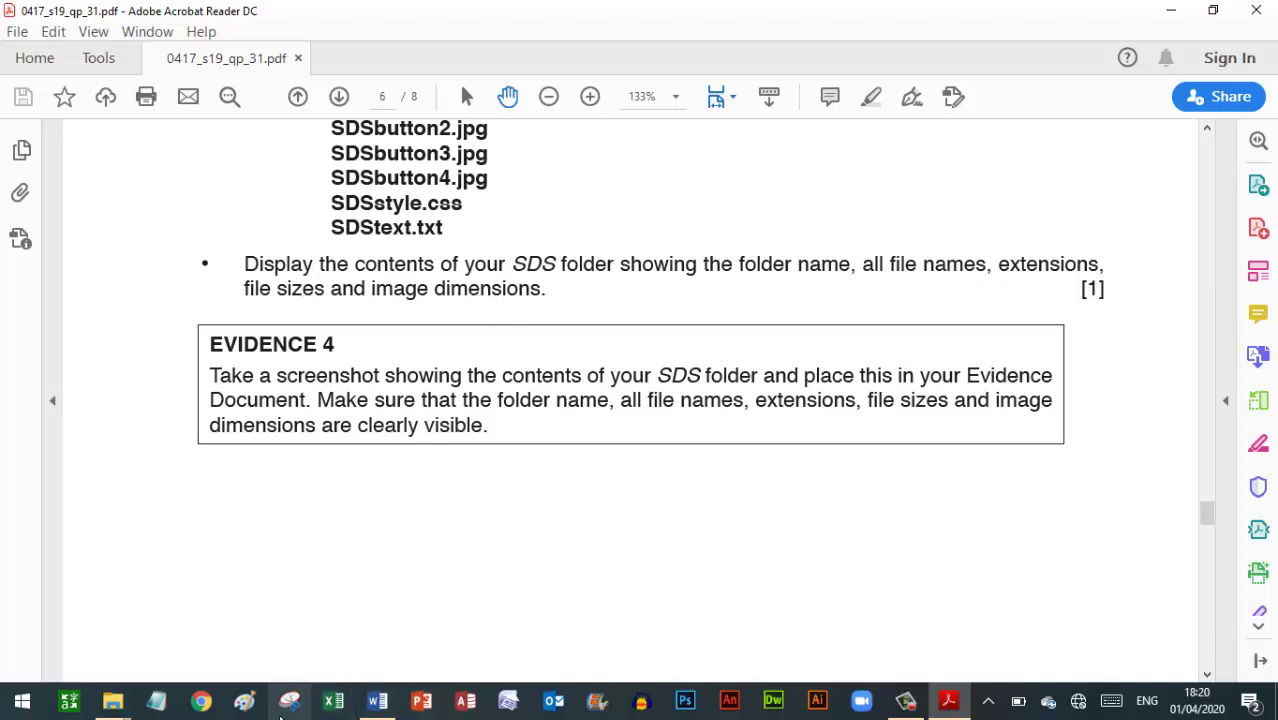
mouse_move(120, 700)
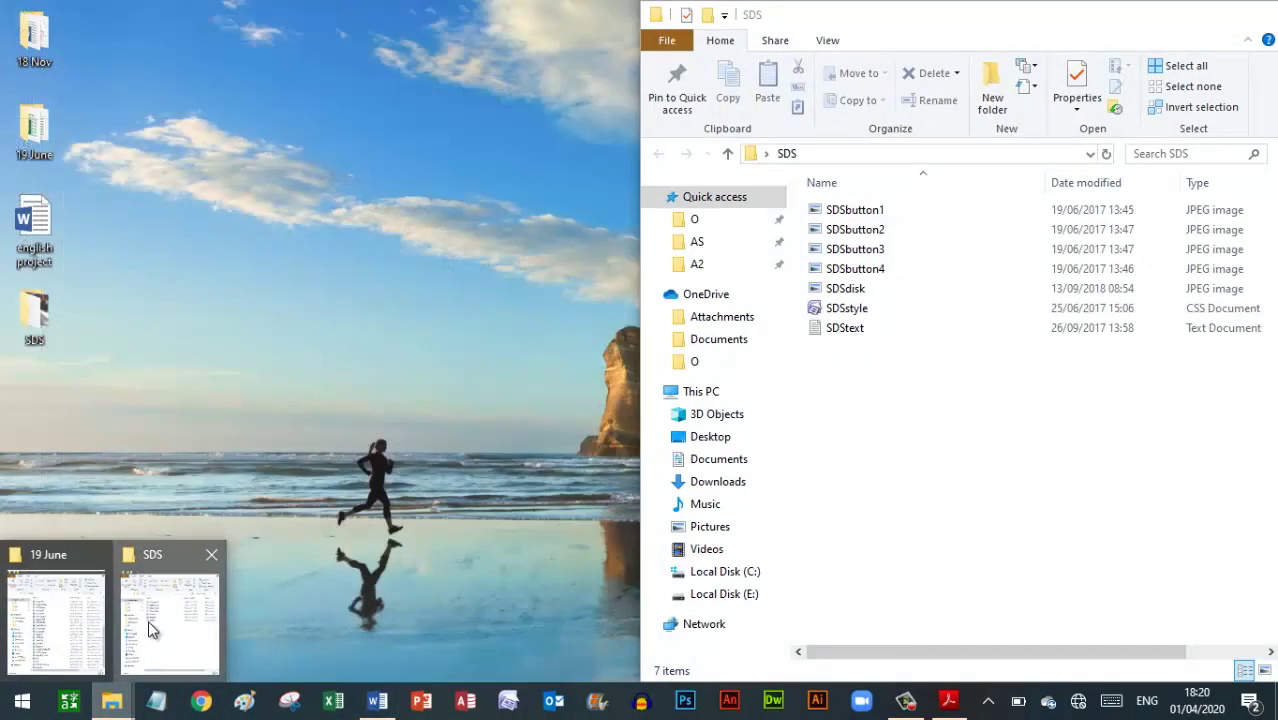
left_click(148, 634)
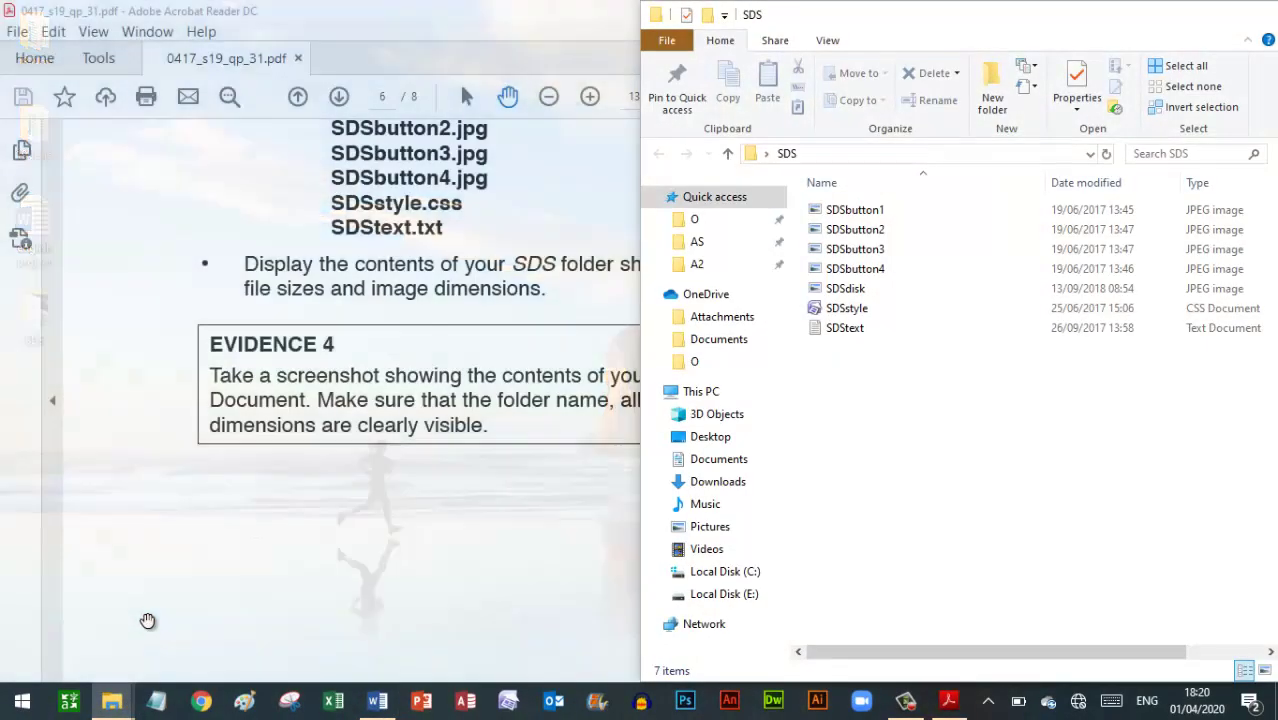
Maximise the SDS folder and add a Dimensions column to its details view, then return to the exam paper
left_click(1218, 12)
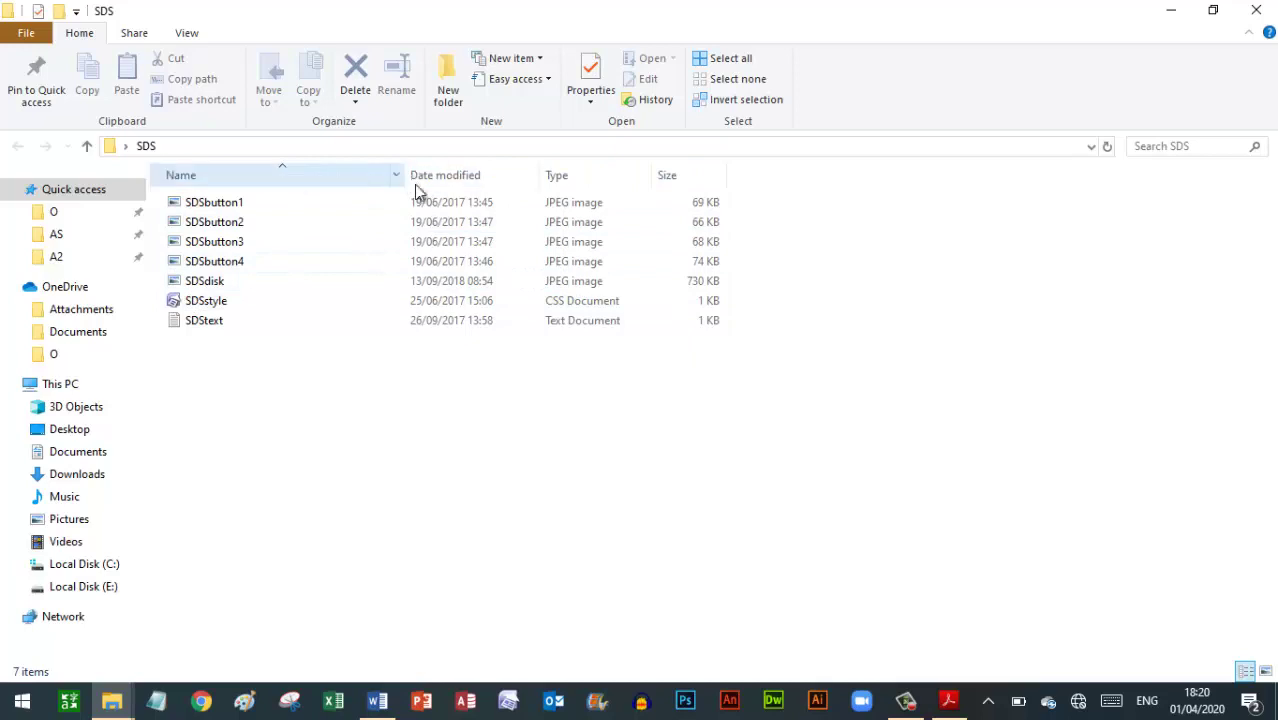
right_click(674, 182)
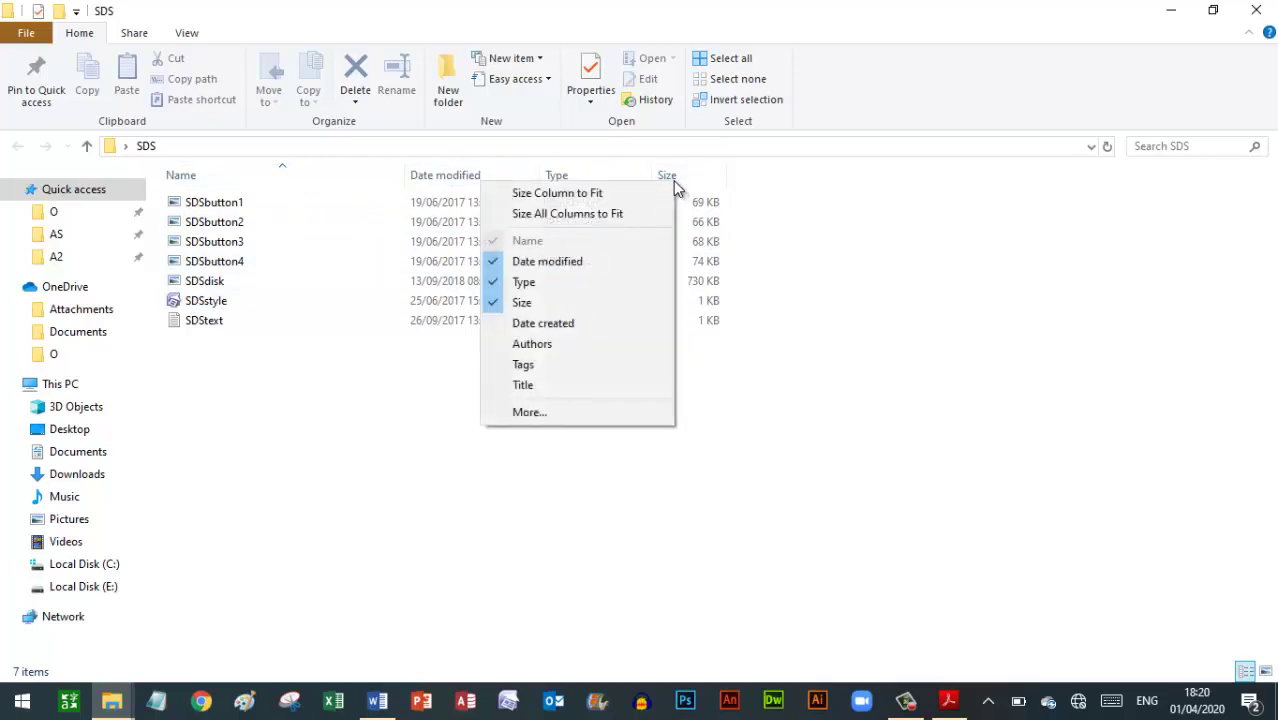
left_click(530, 412)
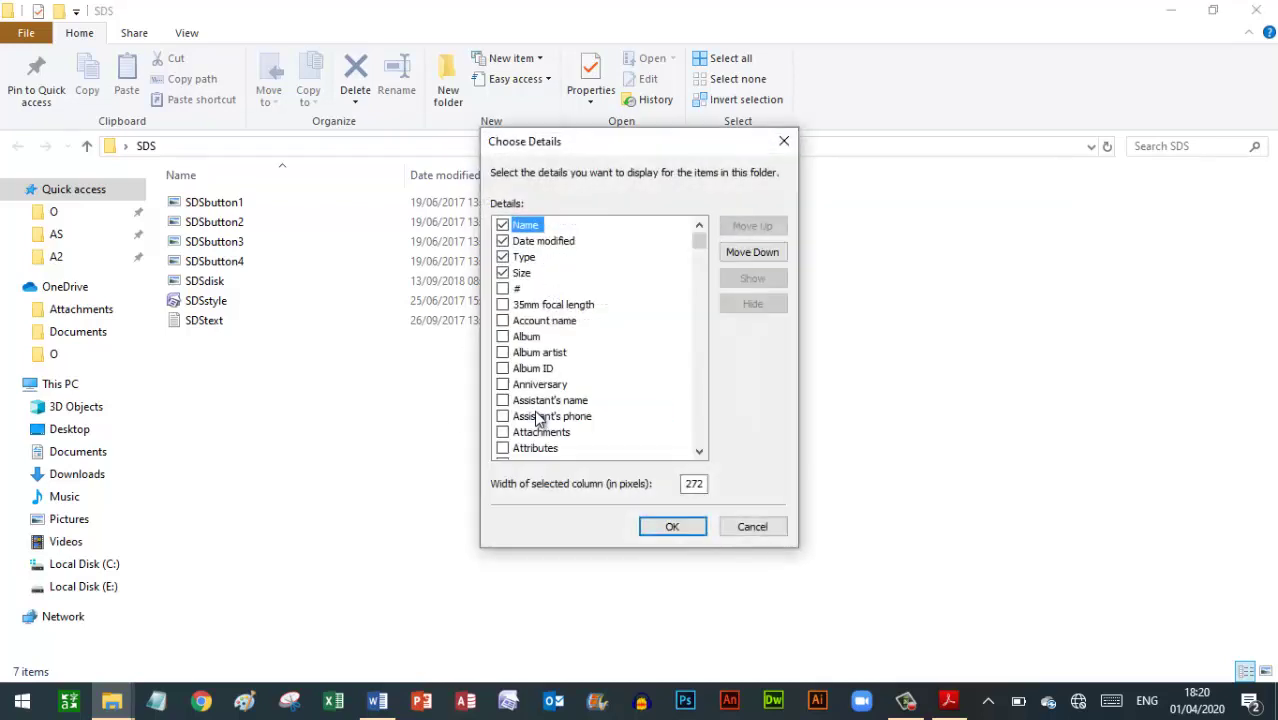
key("d")
key("d")
key("d")
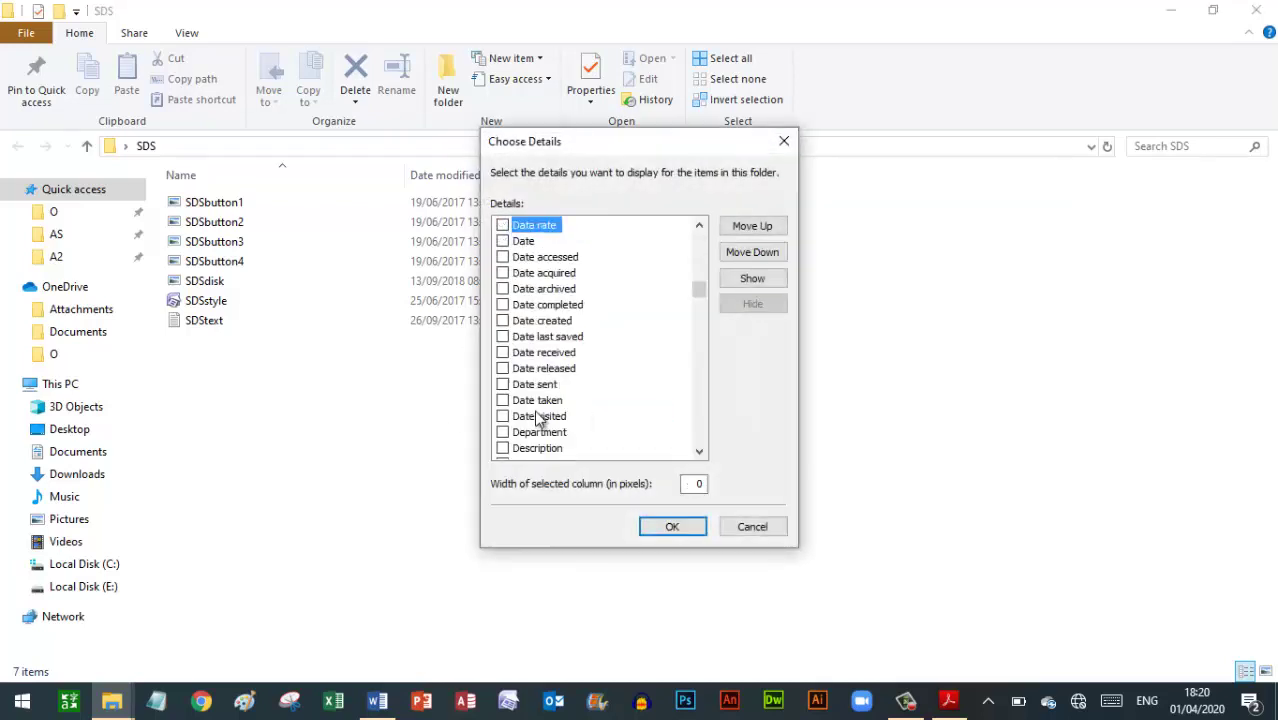
key("d")
key("d")
key("d")
key("d")
key("d")
key("d")
key("d")
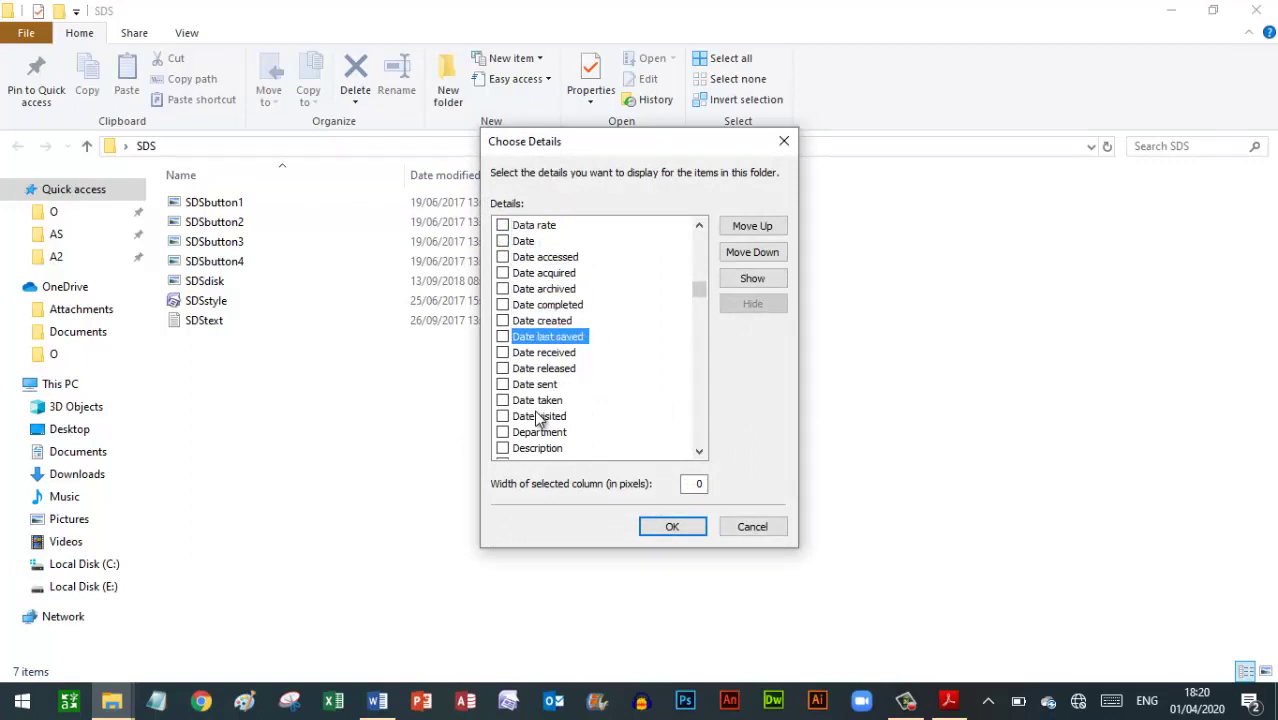
key("d")
key("d")
key("d")
key("d")
key("d")
key("d")
key("d")
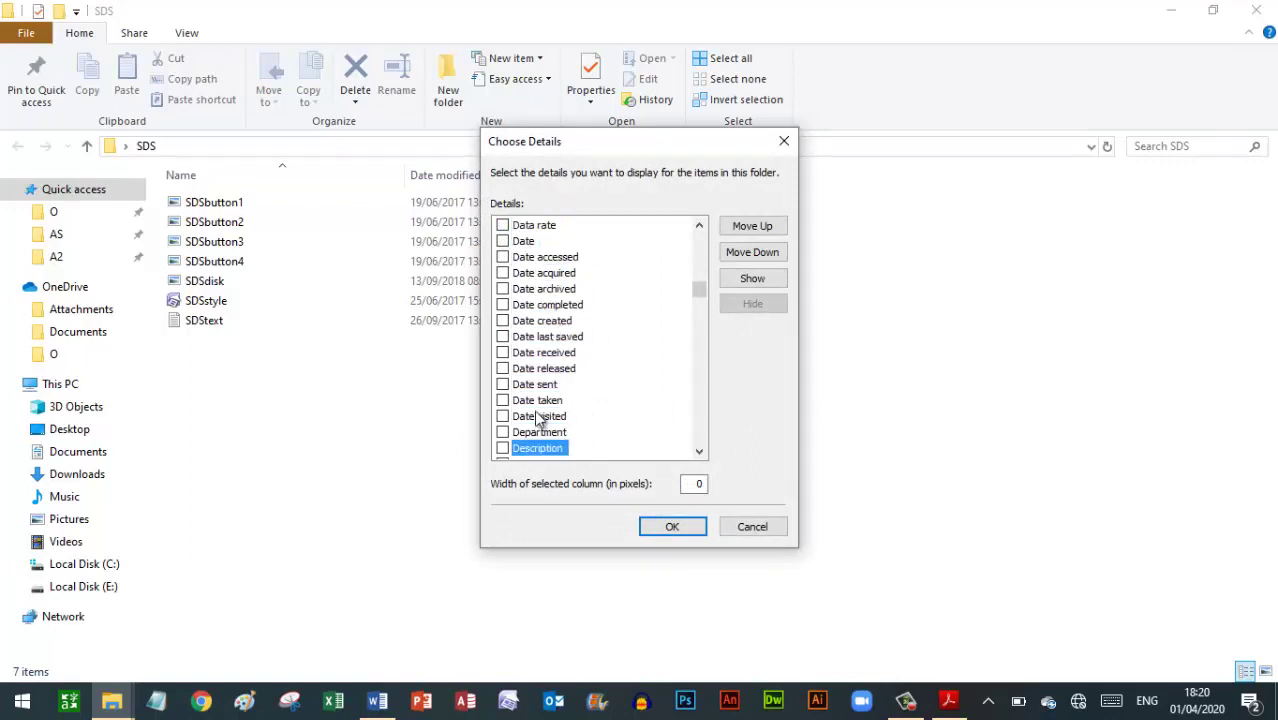
key("d")
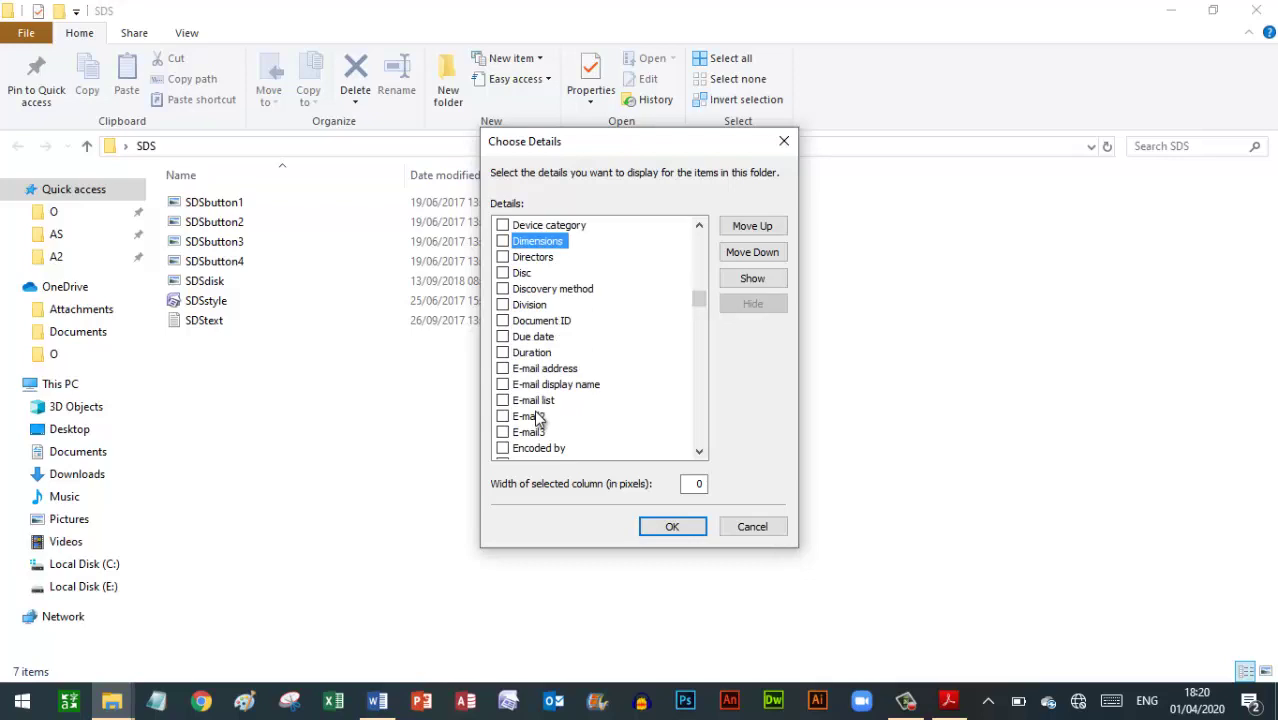
left_click(504, 242)
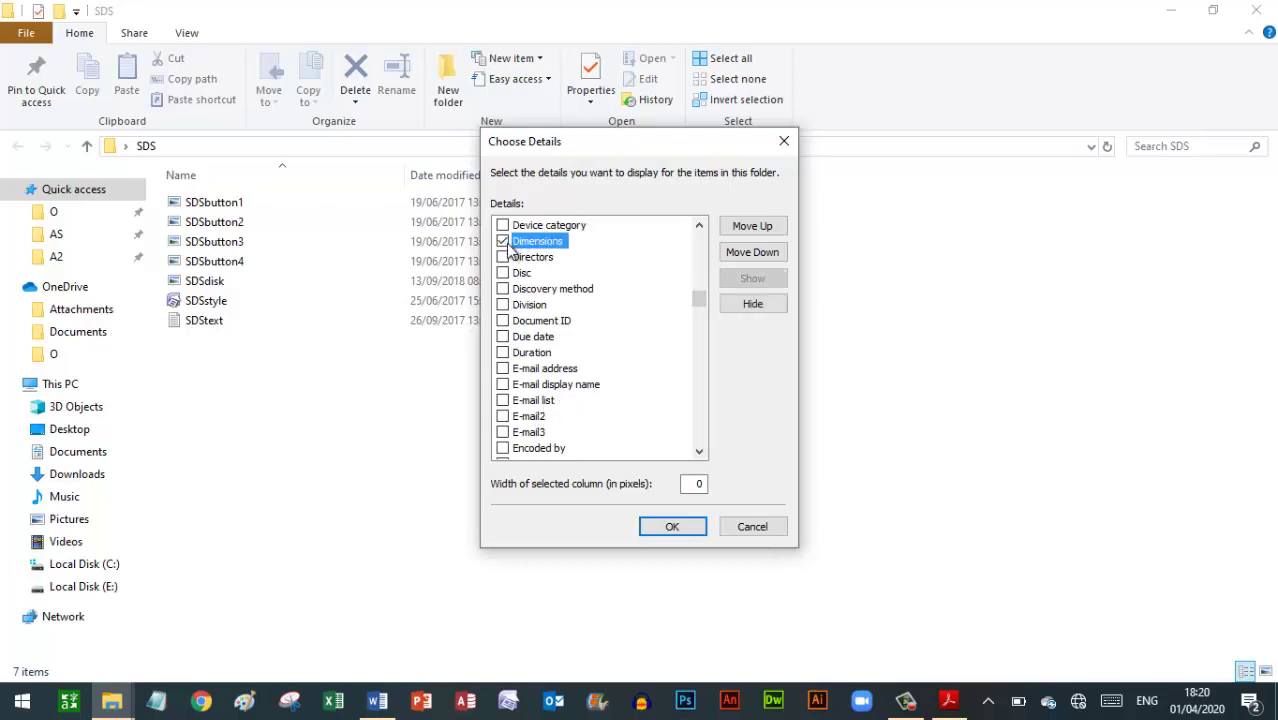
left_click(672, 527)
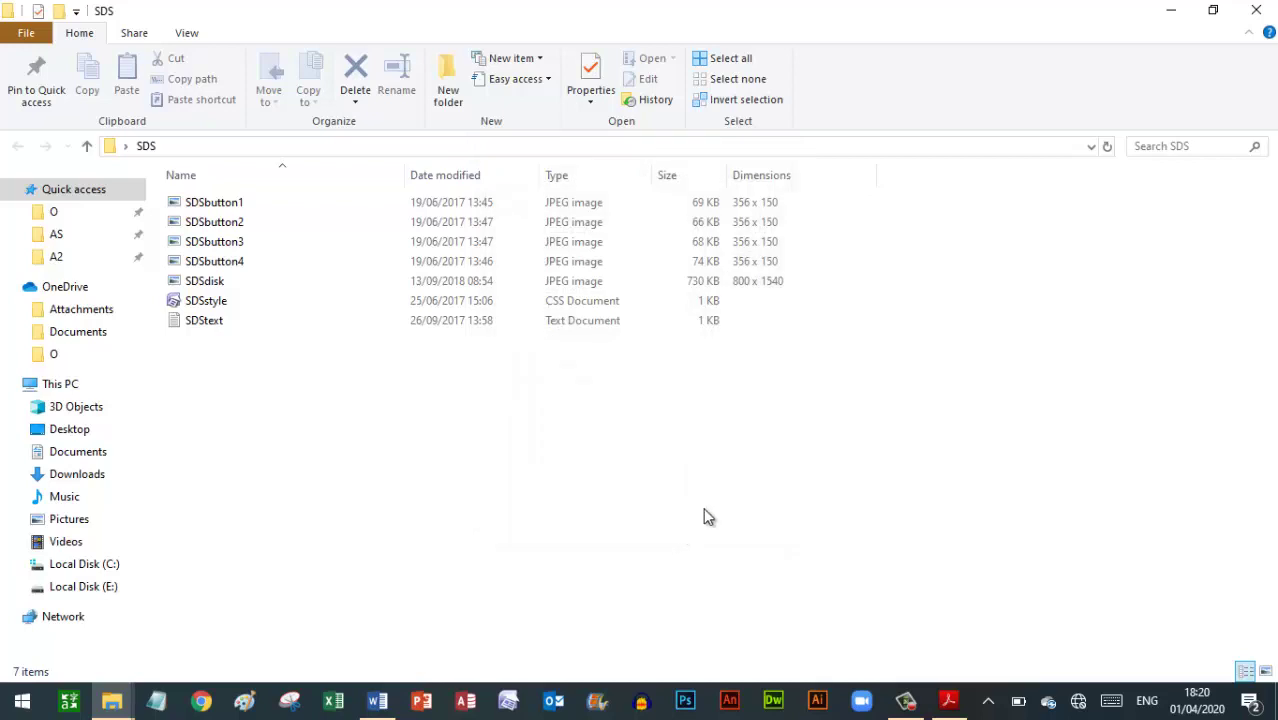
left_click(949, 700)
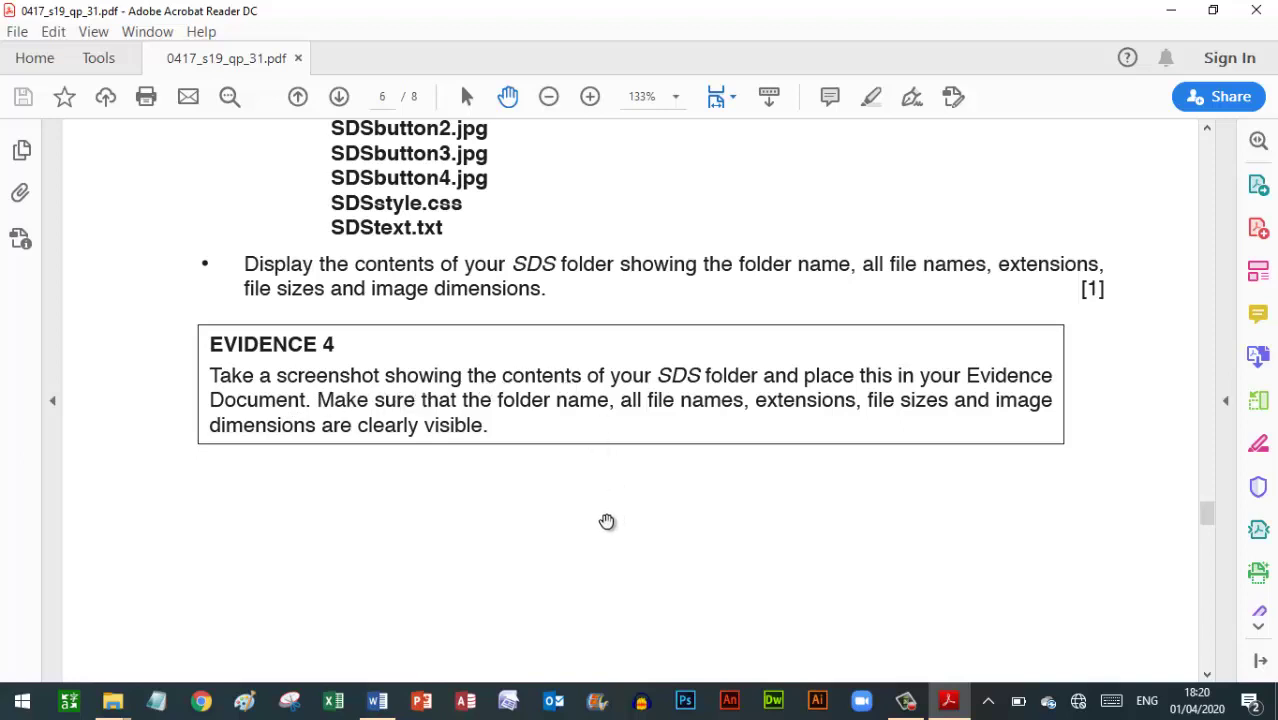
After checking the SDS folder, end Word's numbered list with a plain line
mouse_move(114, 703)
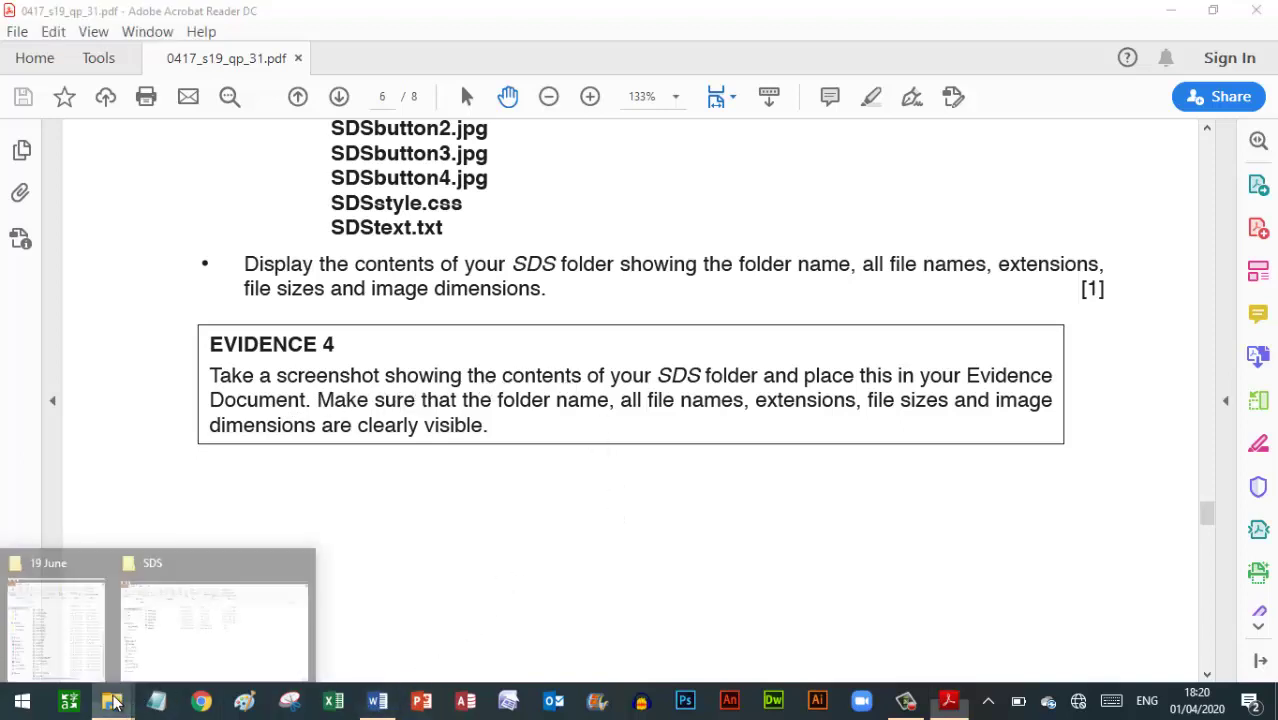
left_click(177, 652)
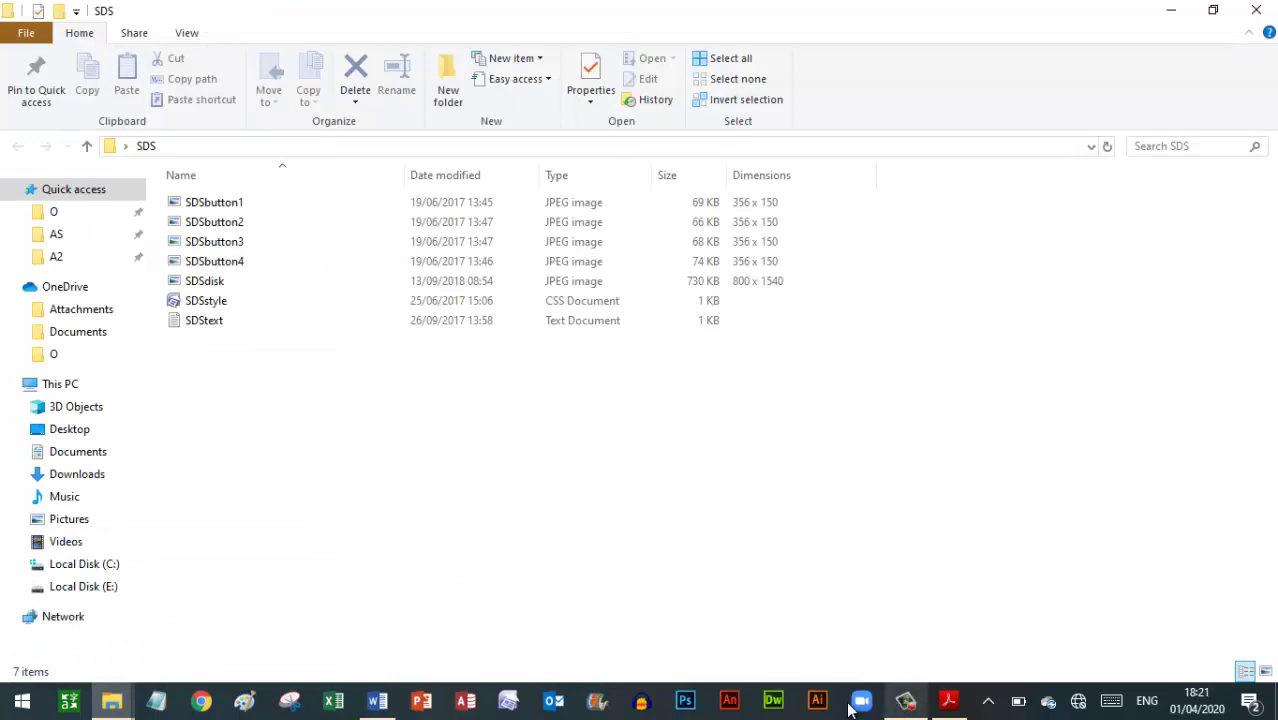
left_click(383, 708)
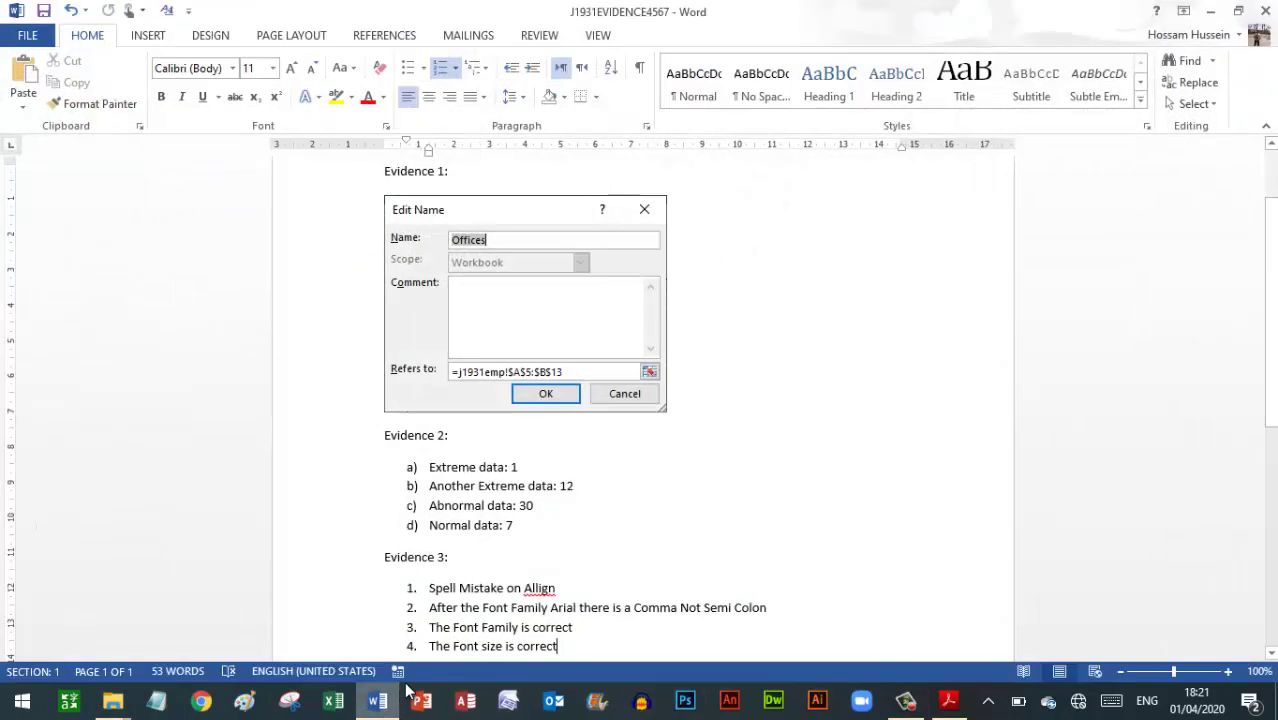
key("Return")
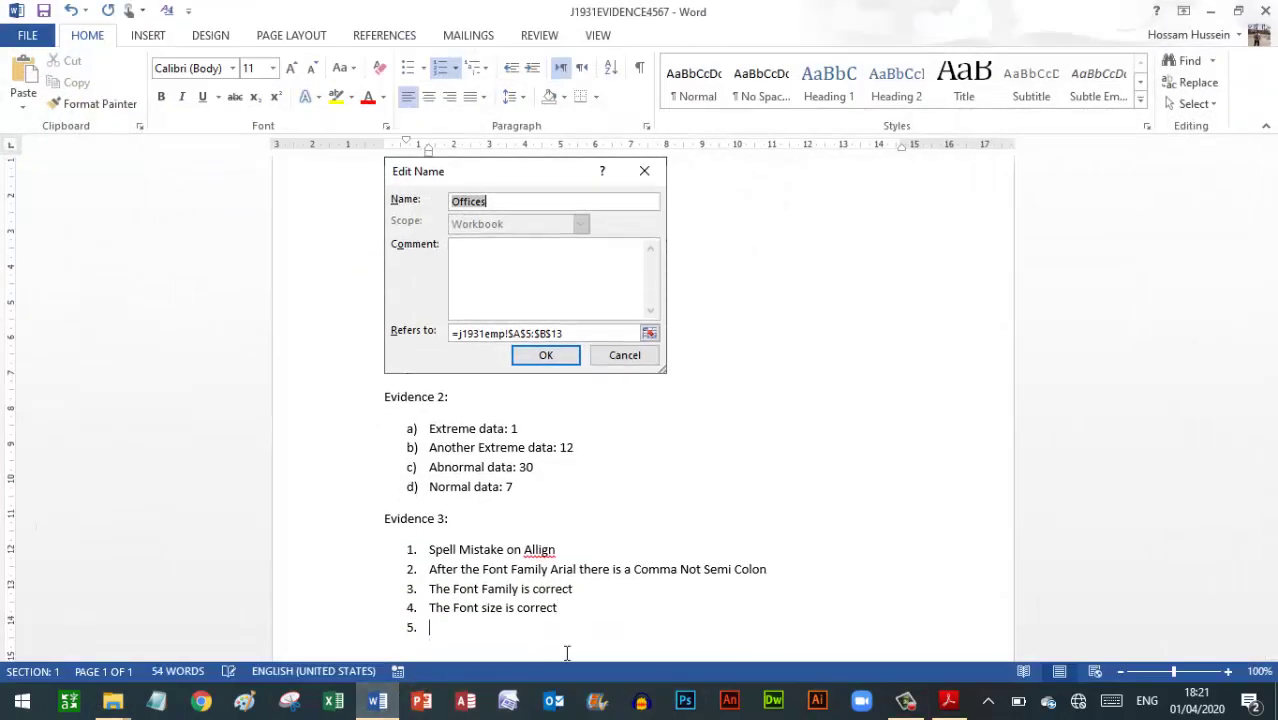
key("Return")
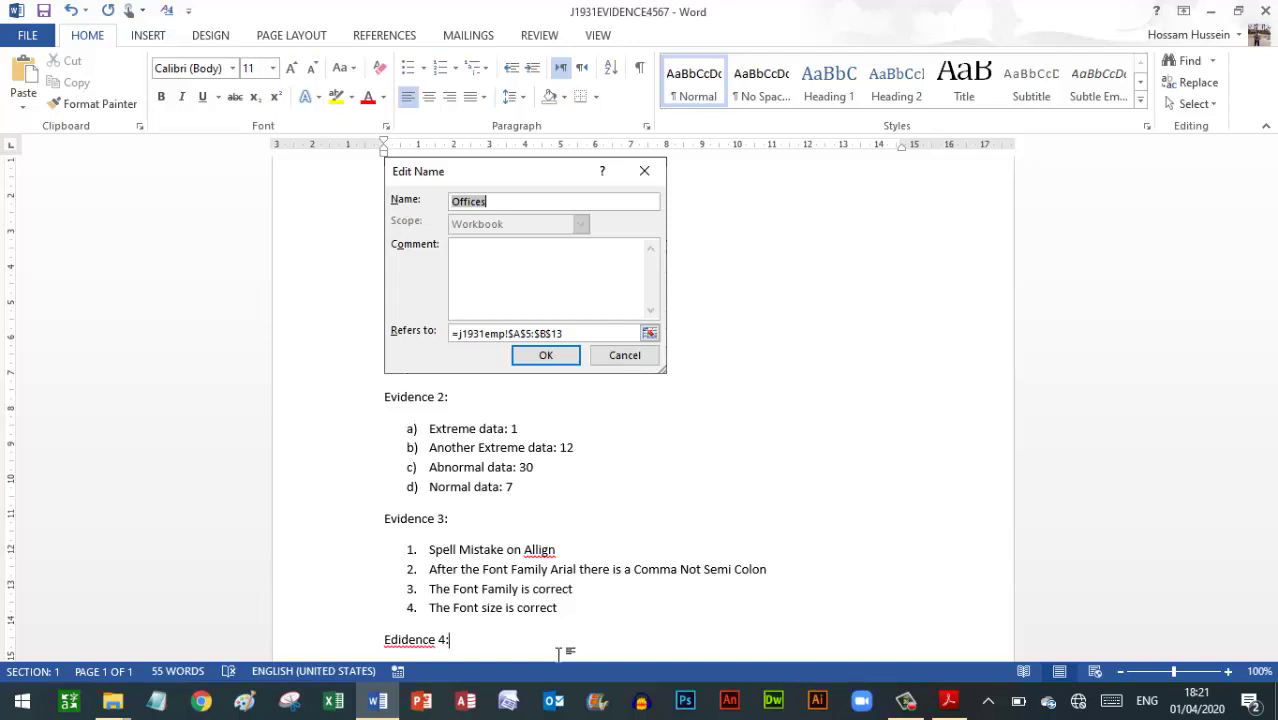
Correct the heading to 'Evidence 4:' and paste the SDS folder screenshot beneath it
left_click(399, 639)
key("BackSpace")
type("v")
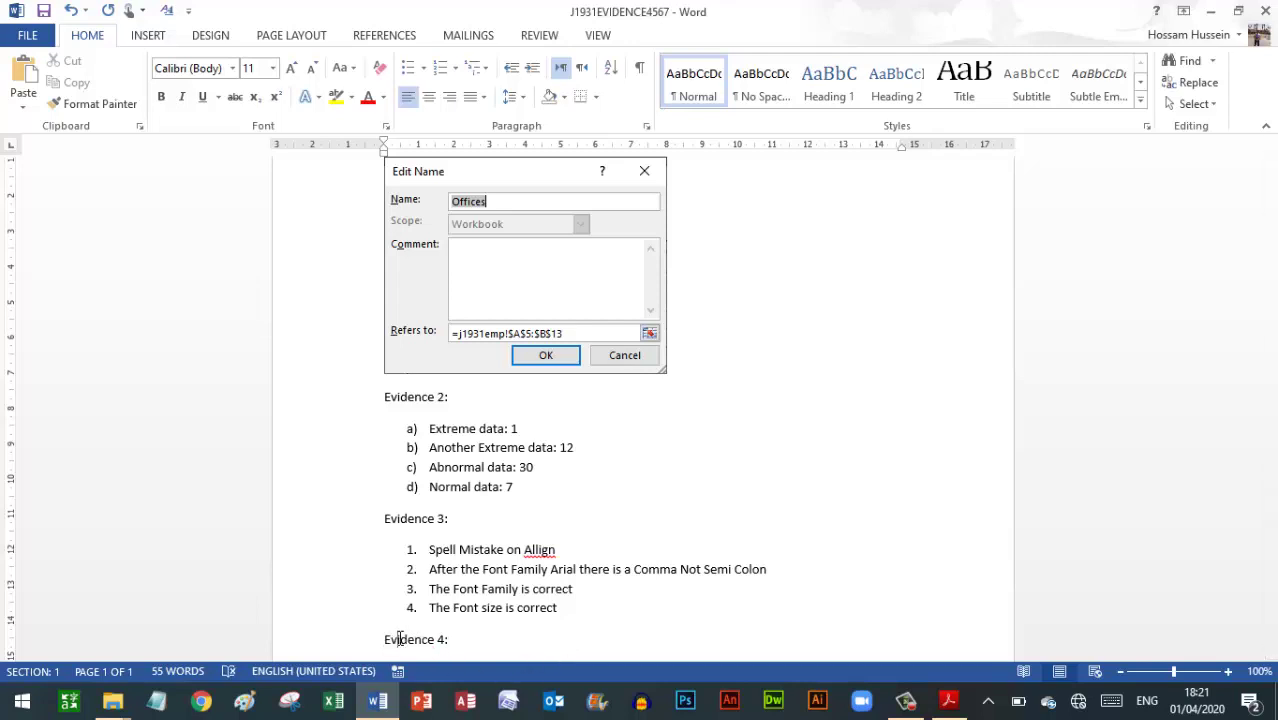
key("Down")
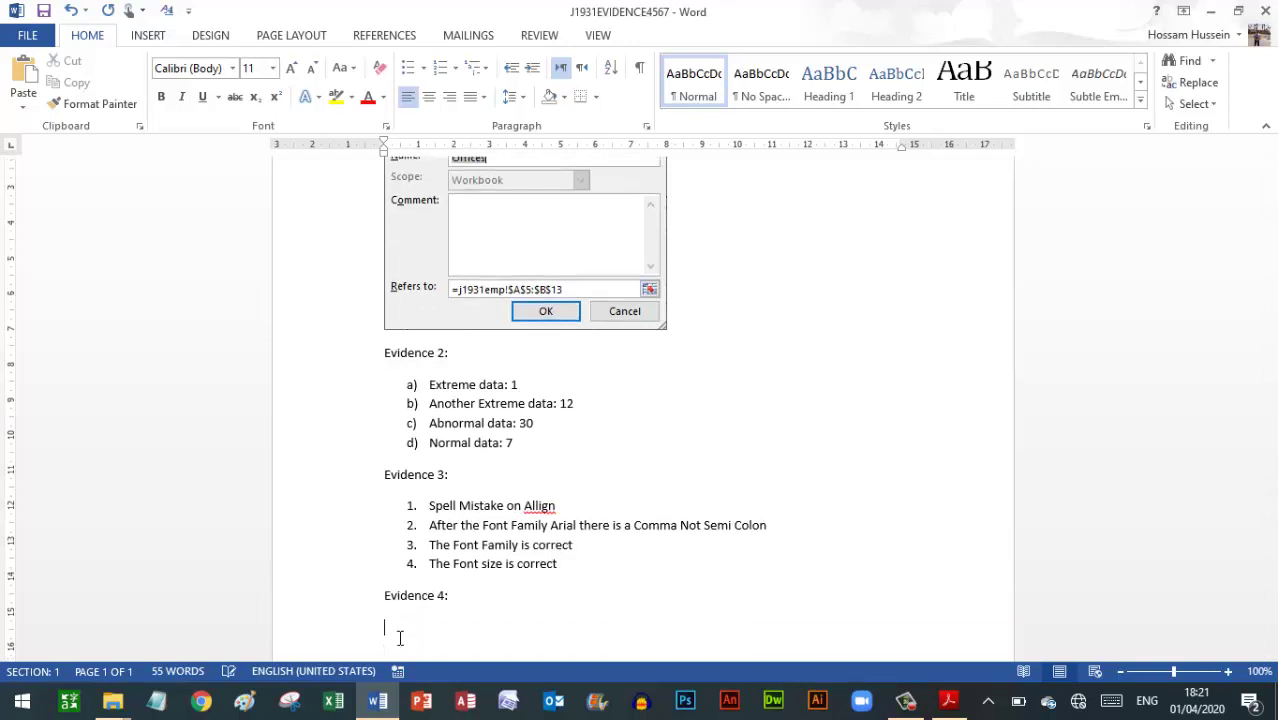
key("ctrl+v")
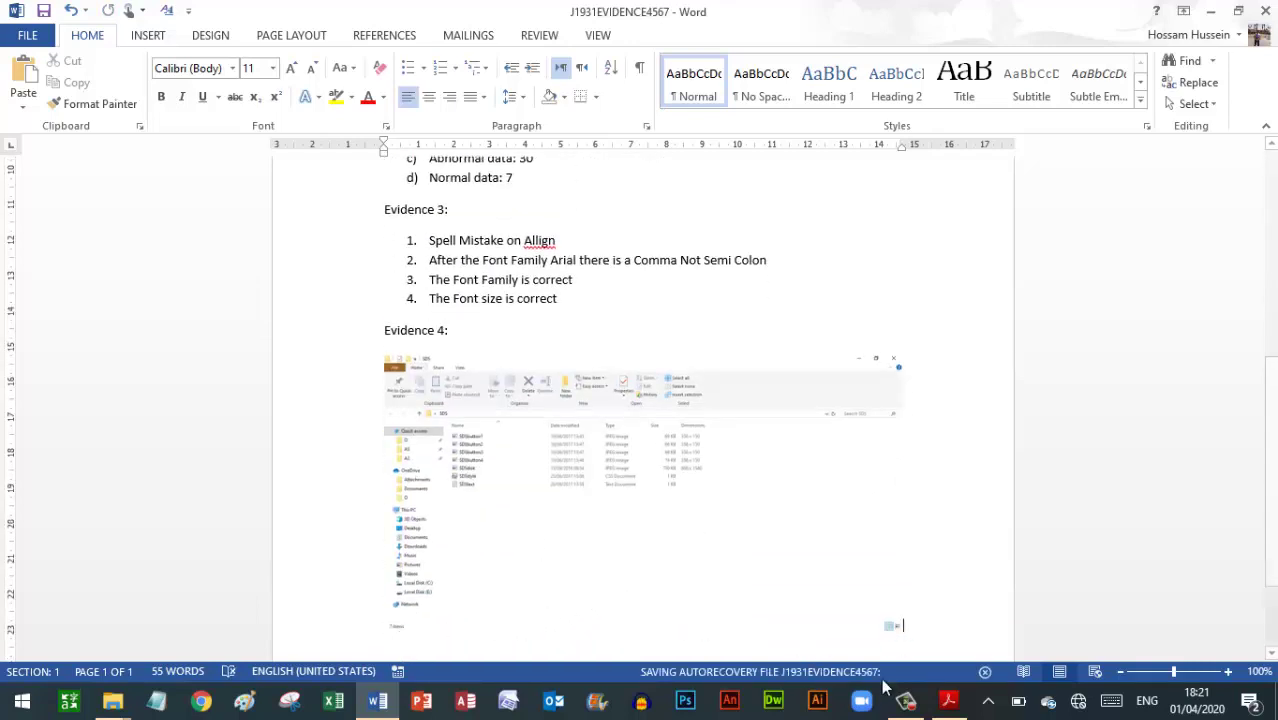
left_click(948, 700)
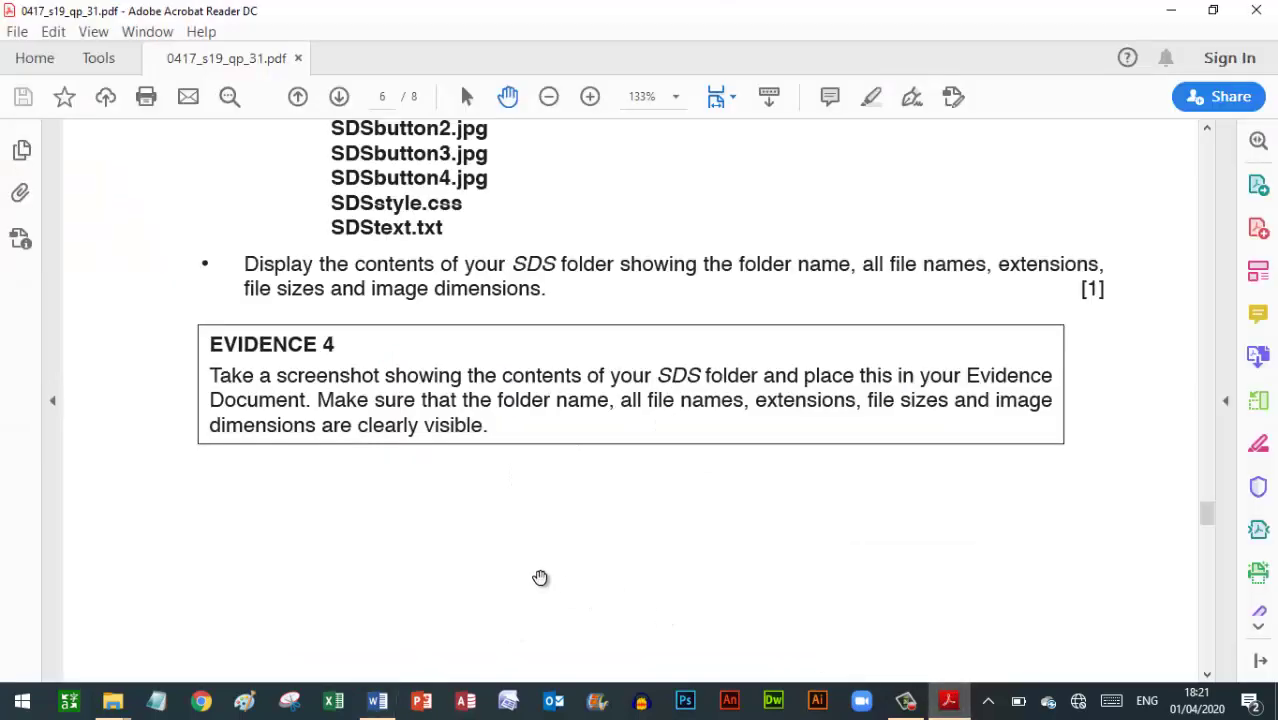
Scroll the PDF to question 23's sds.htm table on page 7 and launch SharePoint Designer 2007
scroll(541, 577, "down", 10)
scroll(541, 577, "down", 4)
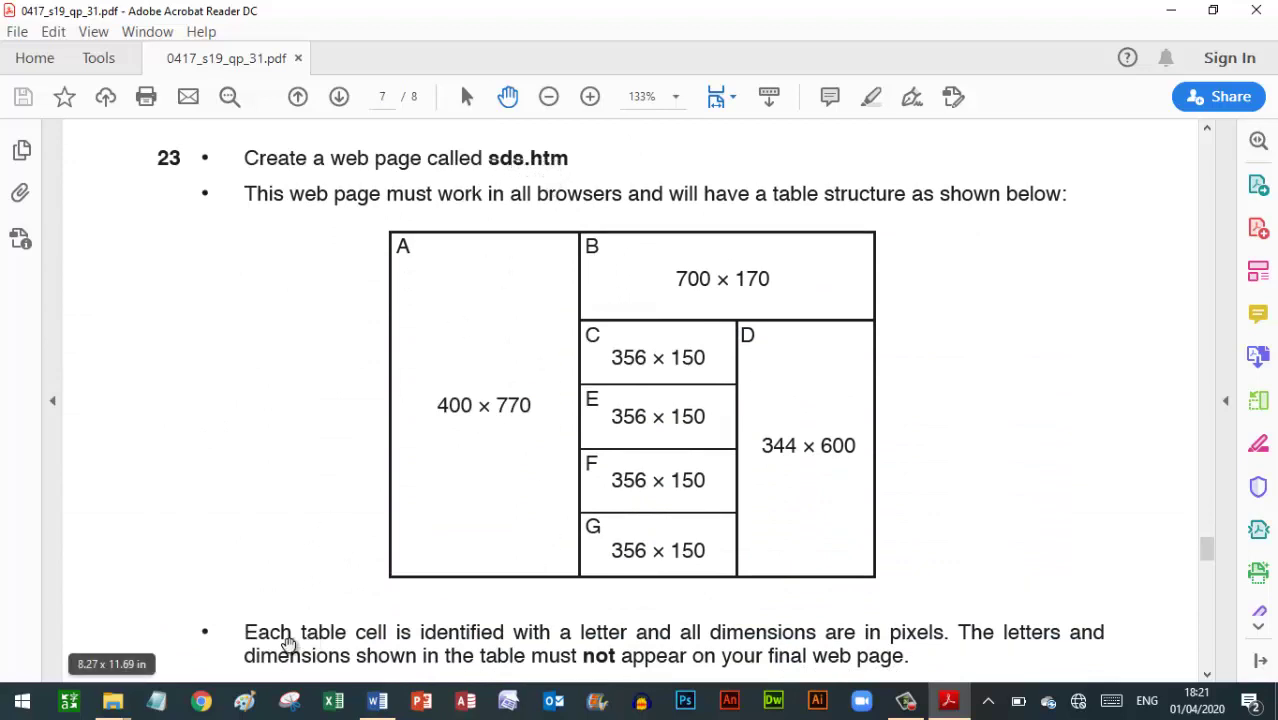
key("super")
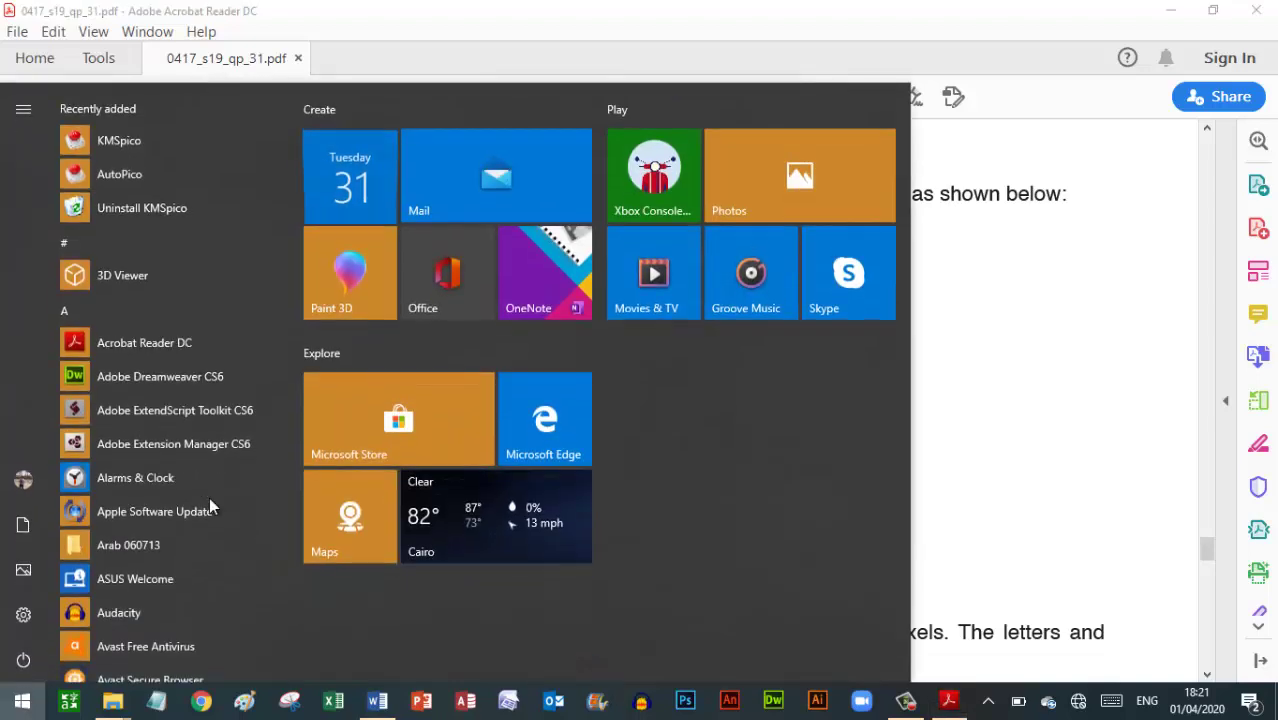
type("sha")
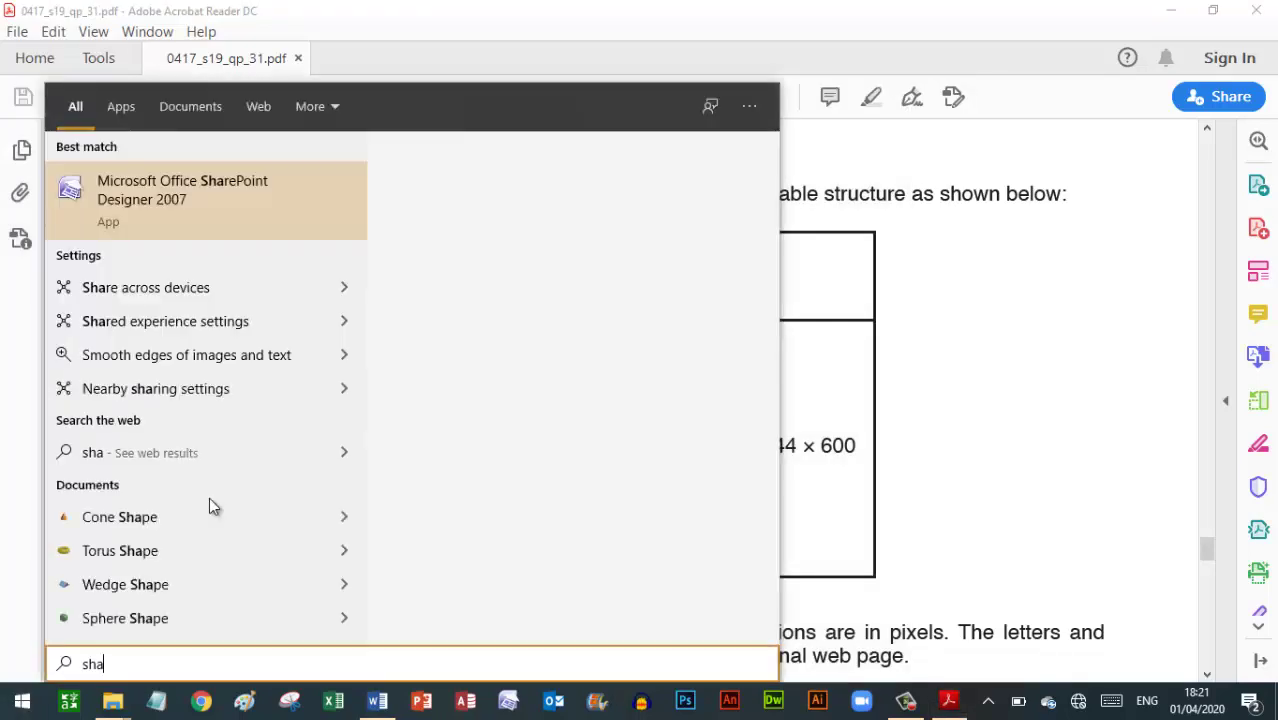
left_click(173, 200)
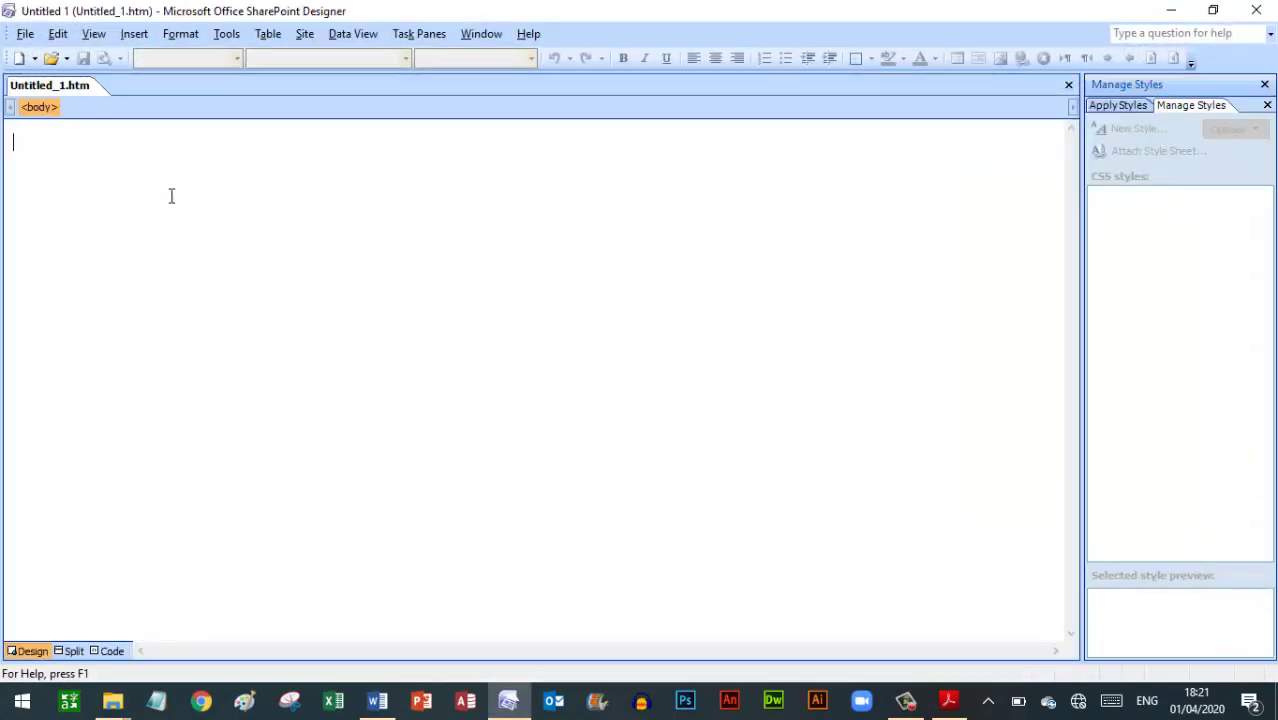
Save the blank page as SDS.htm in the Desktop SDS folder, then review the exam's table diagram
left_click(682, 385)
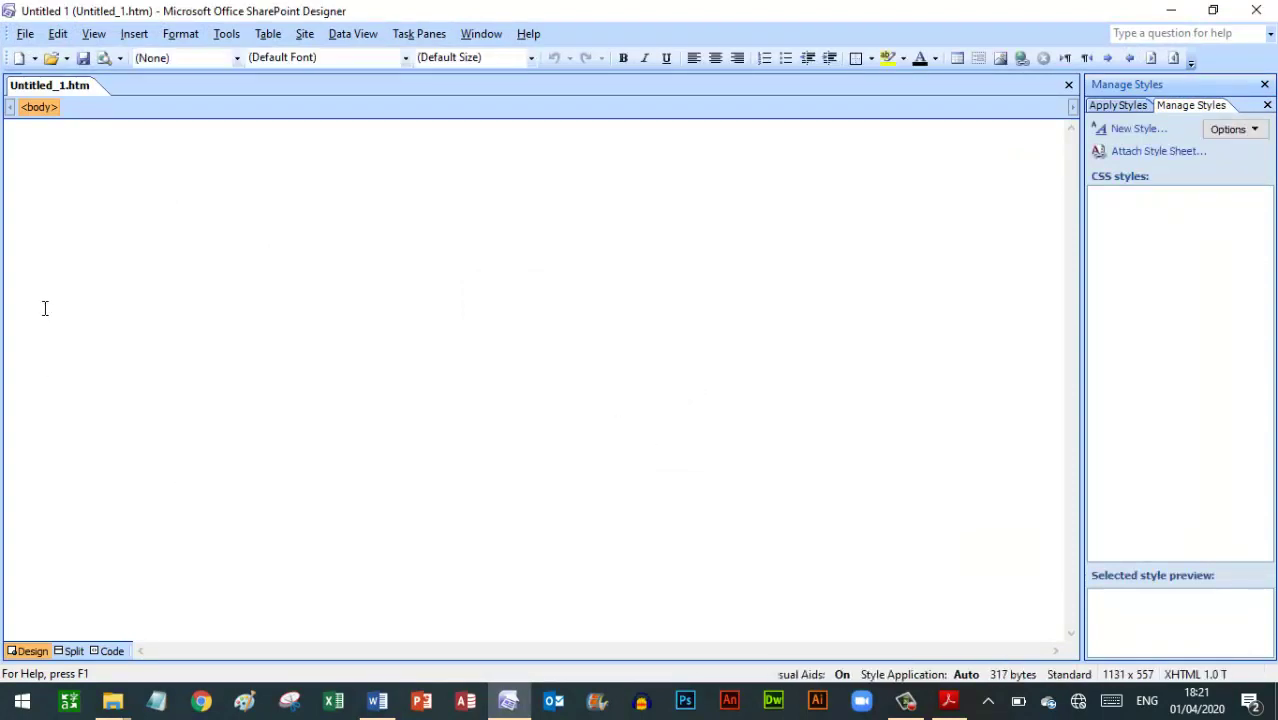
left_click(25, 33)
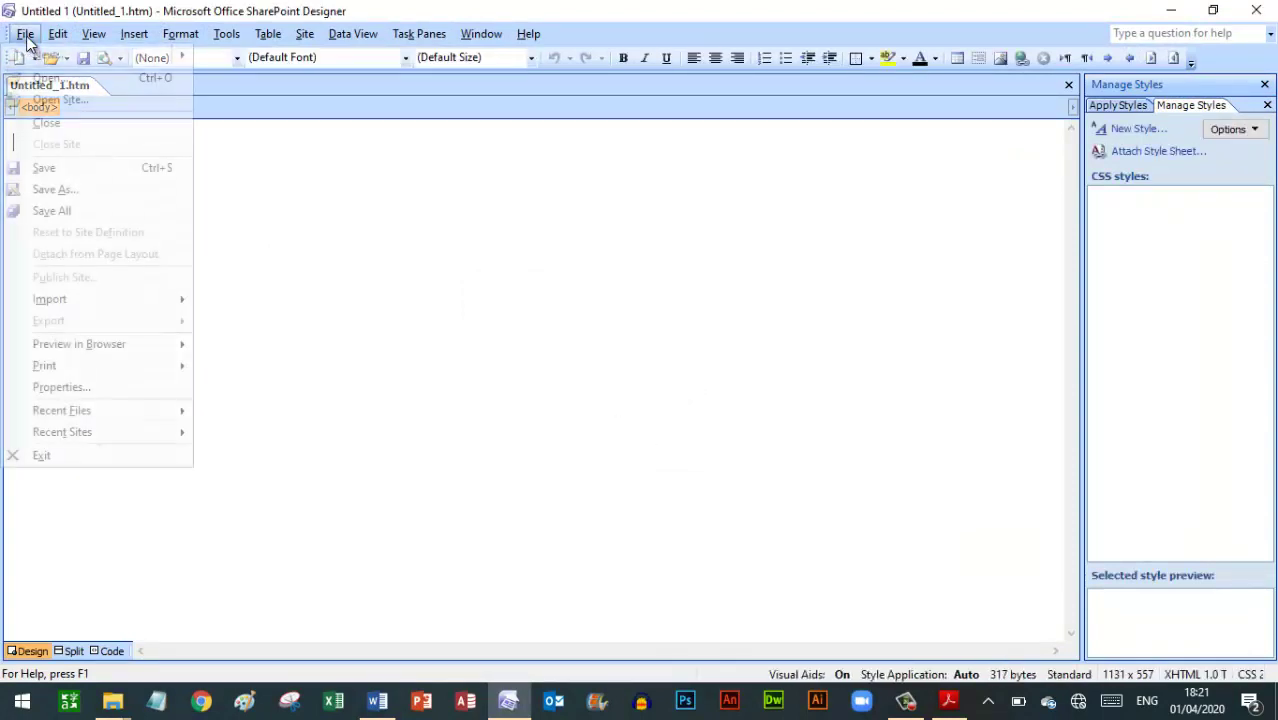
left_click(57, 187)
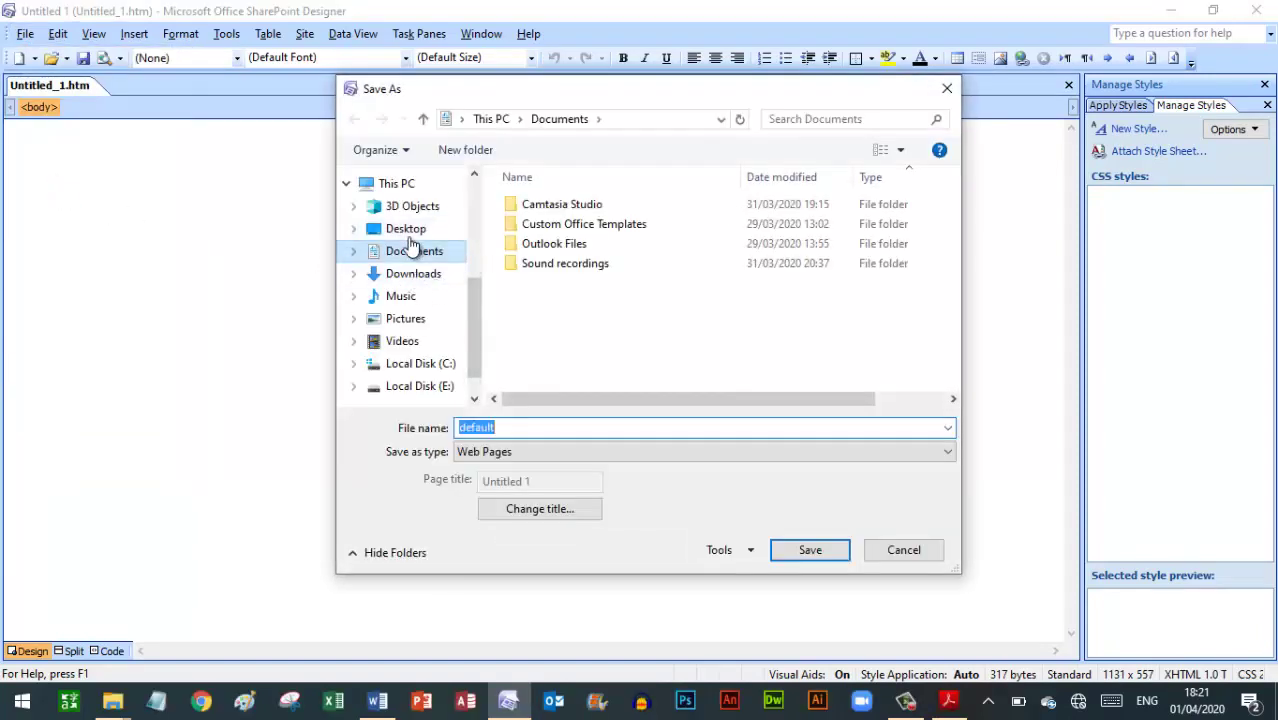
left_click(402, 228)
left_click(534, 243)
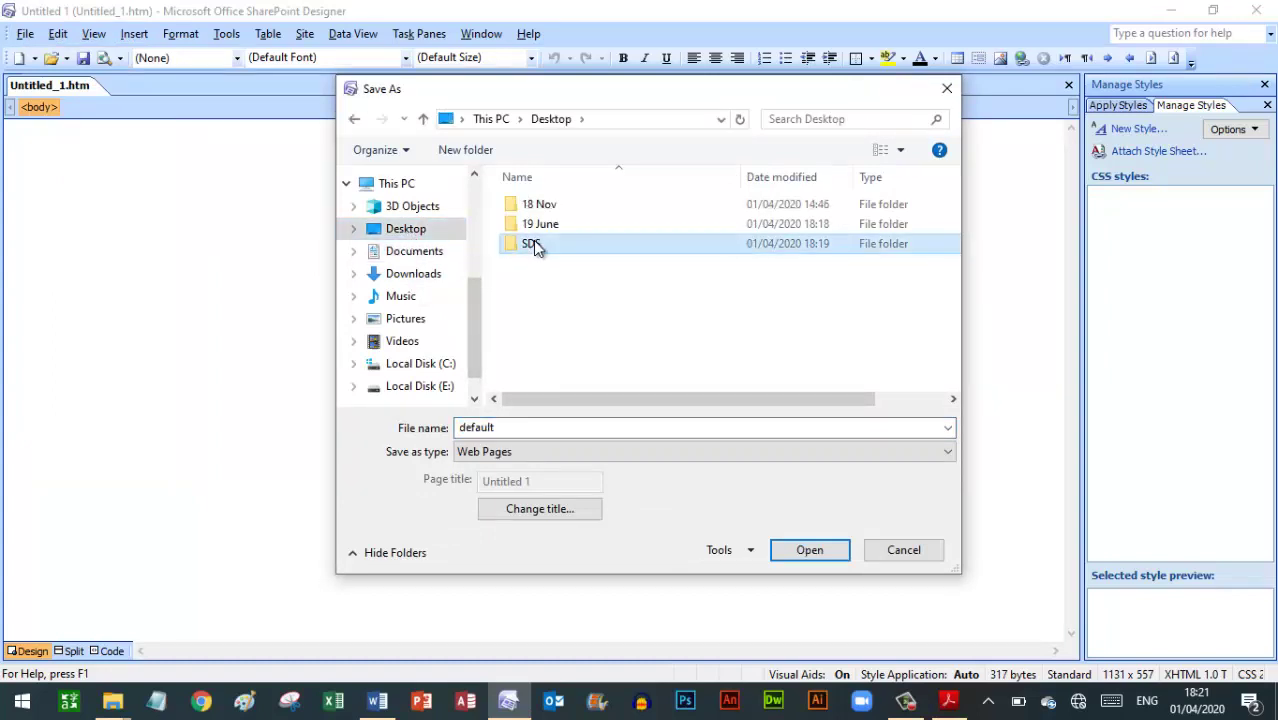
double_click(533, 243)
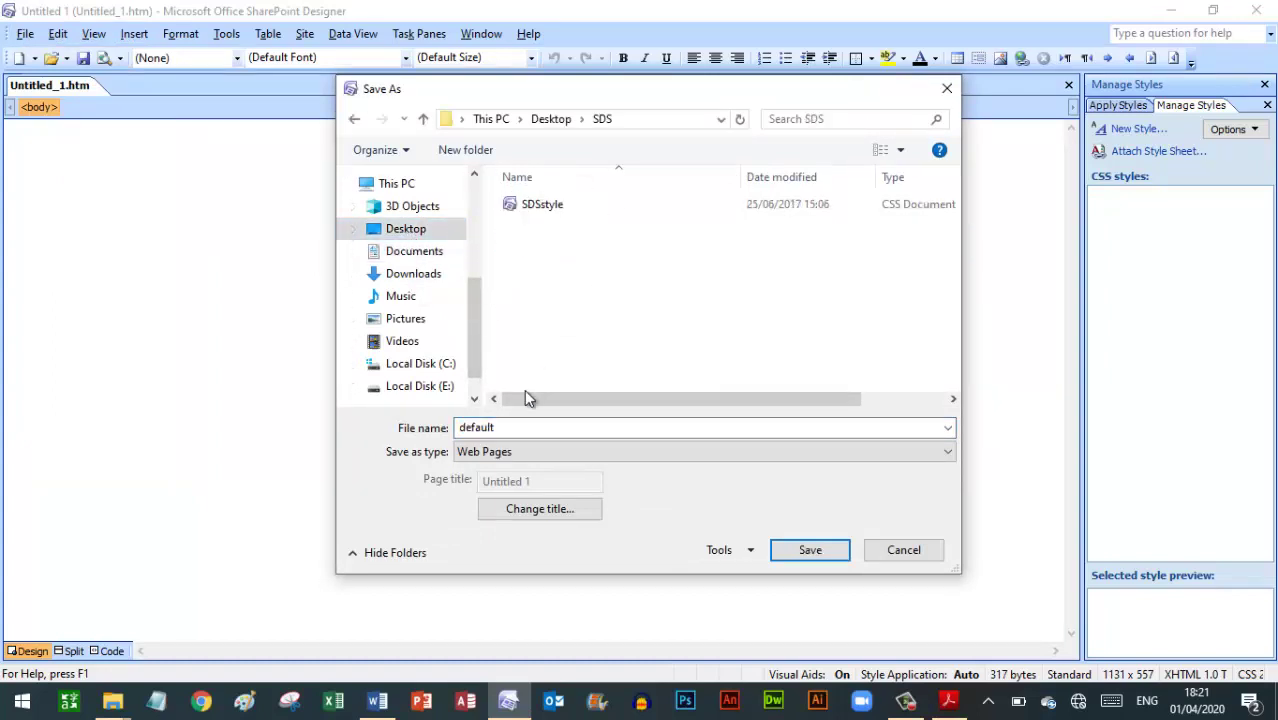
double_click(512, 427)
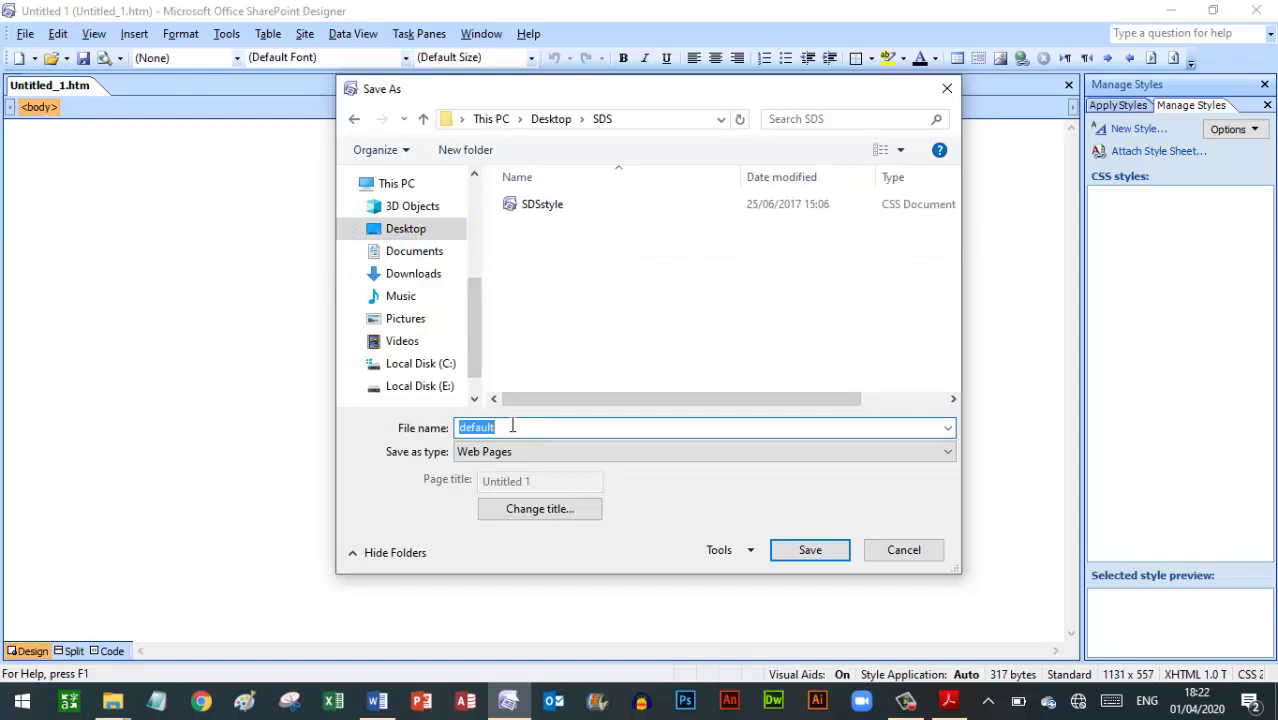
type("SDS")
left_click(396, 495)
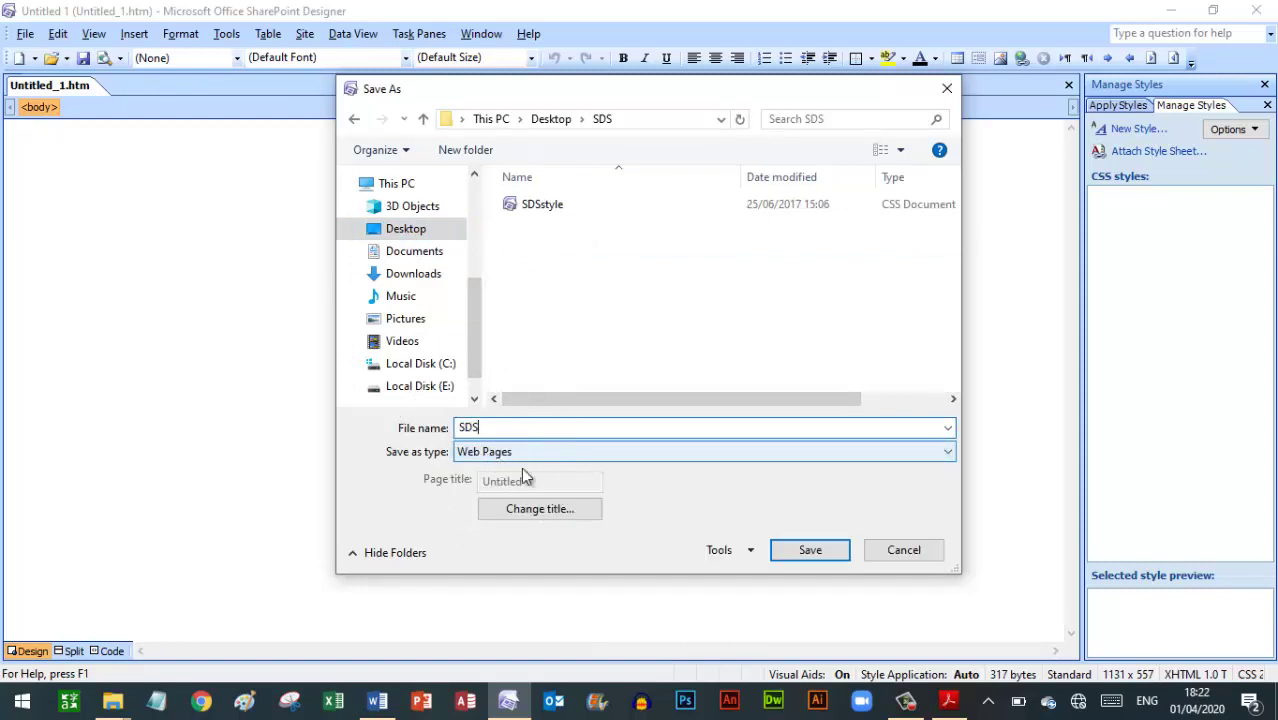
left_click(811, 556)
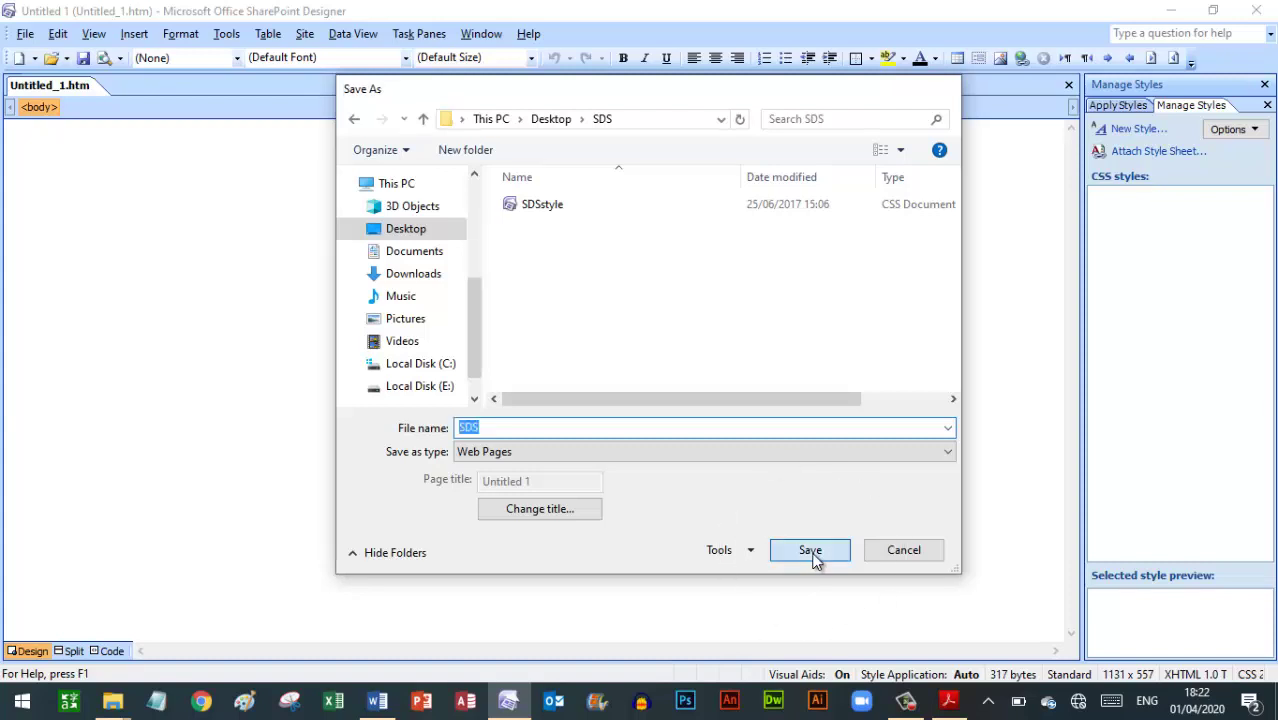
left_click(949, 703)
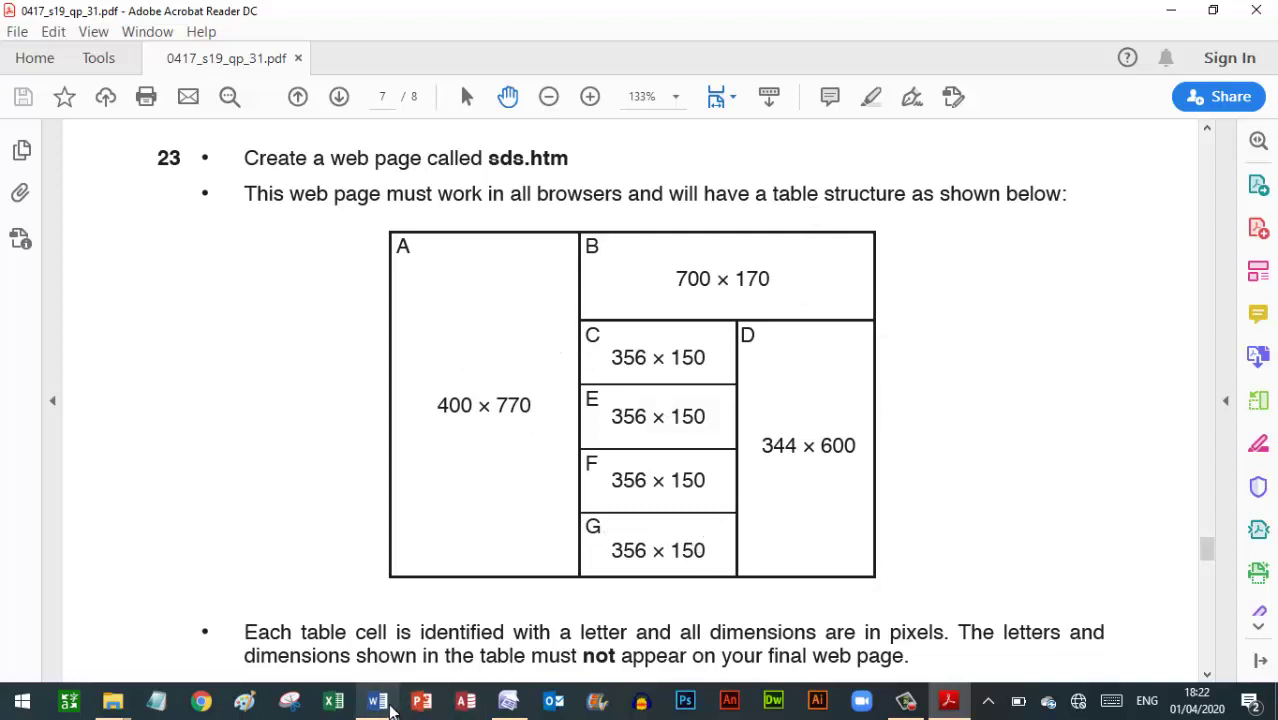
Insert a borderless 5-row, 3-column table on SDS.htm
left_click(508, 700)
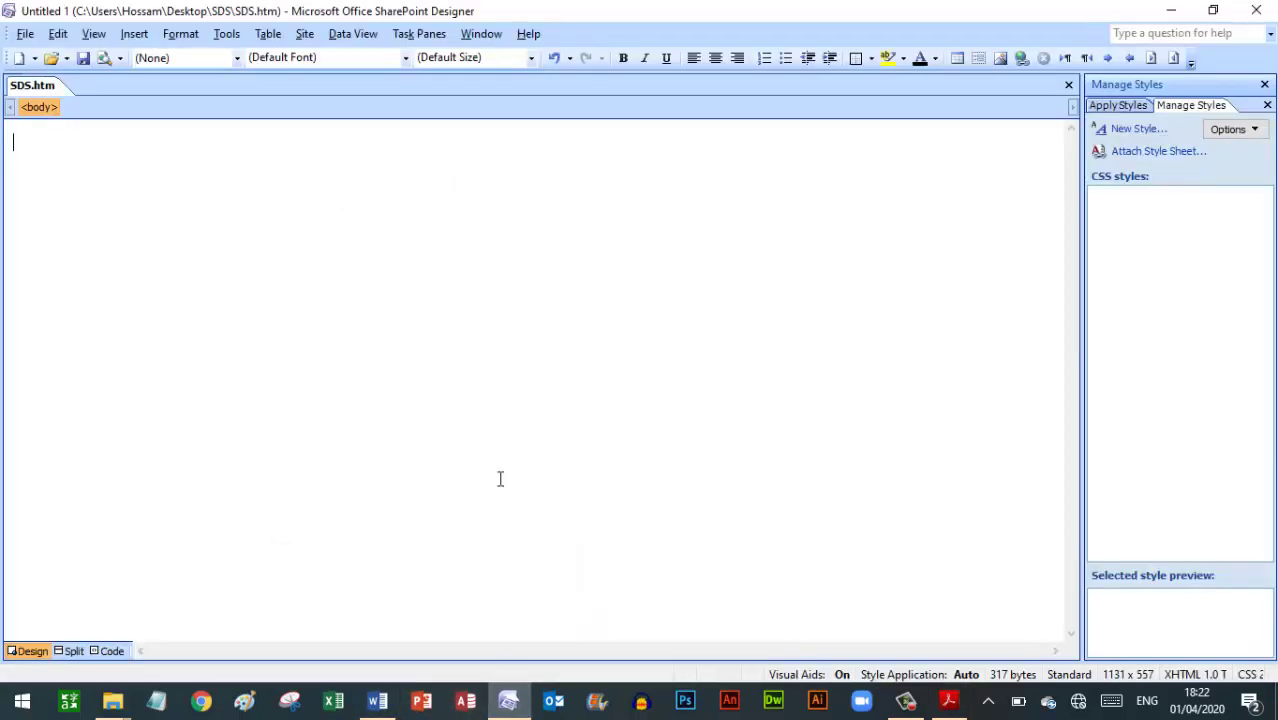
left_click(268, 36)
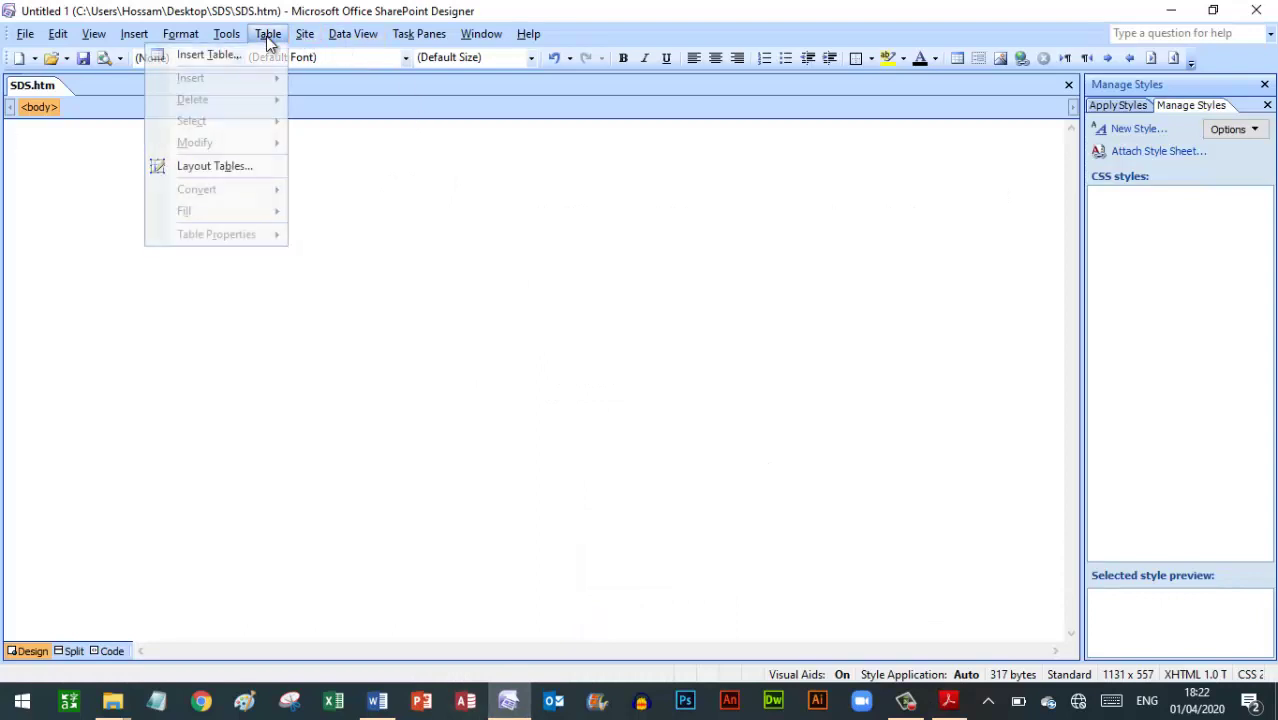
left_click(209, 54)
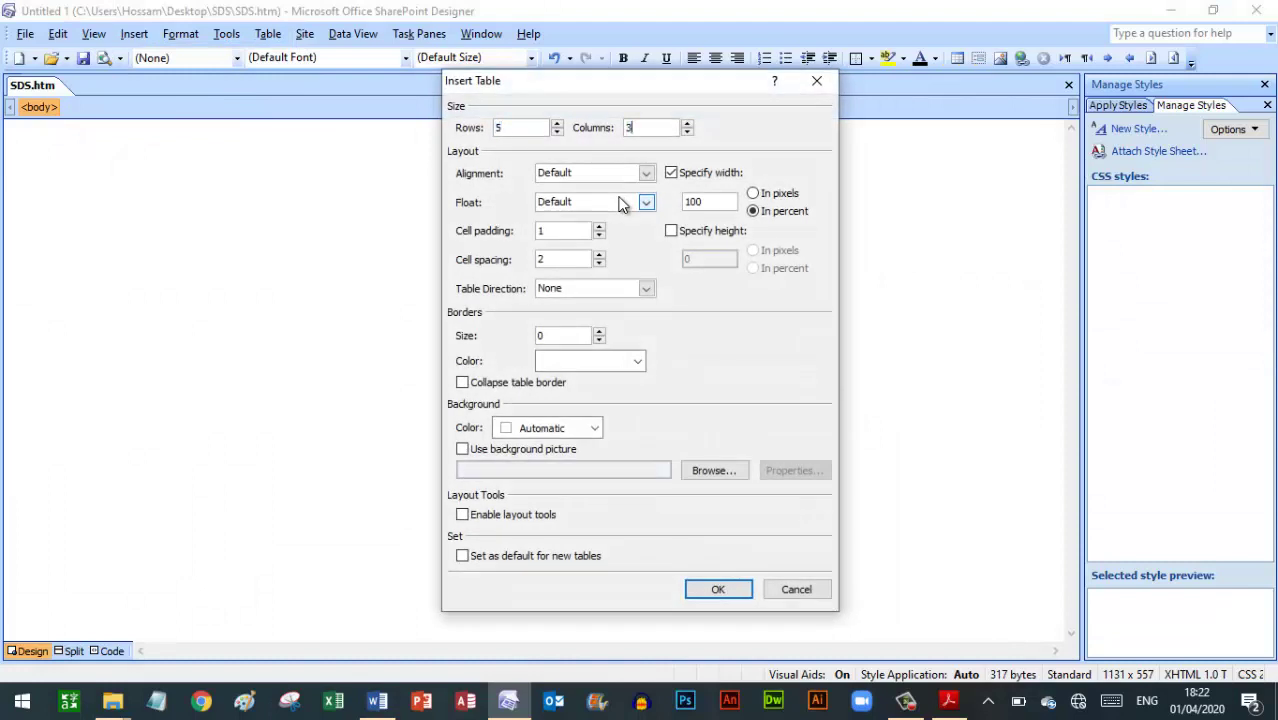
left_click(734, 592)
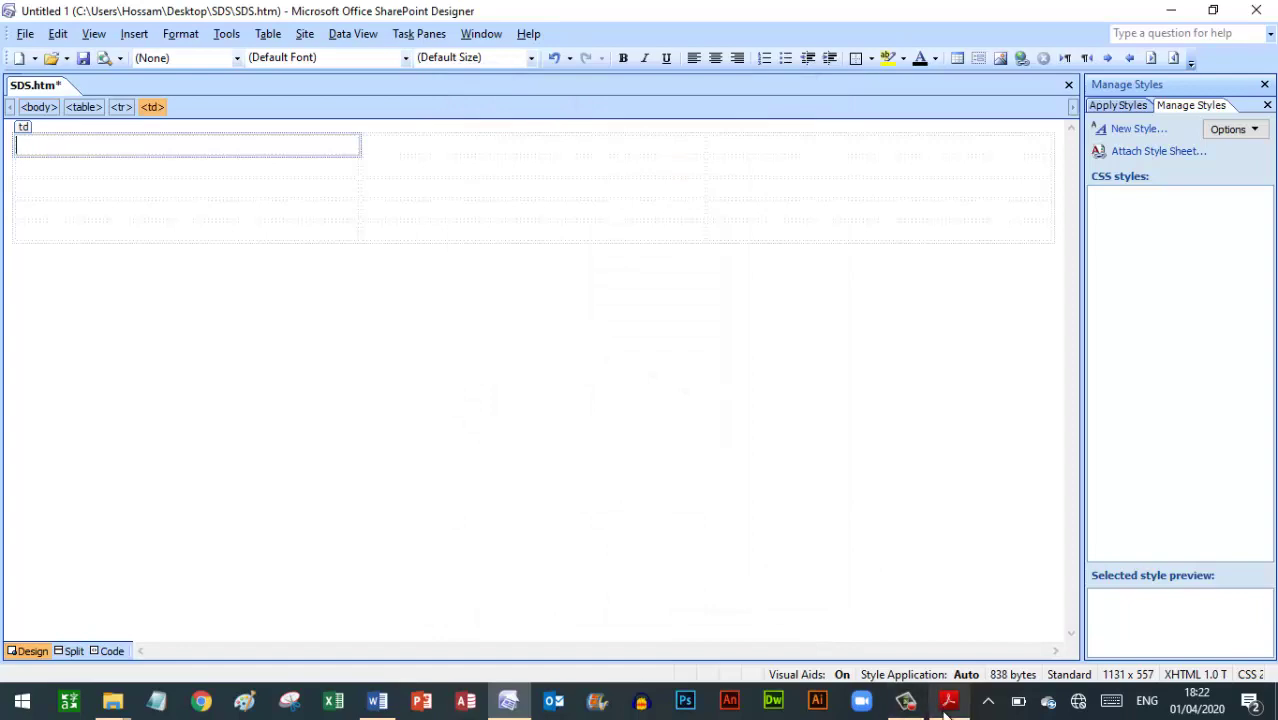
Merge the table's first column into one tall cell, matching cell A in the exam diagram
left_click(948, 700)
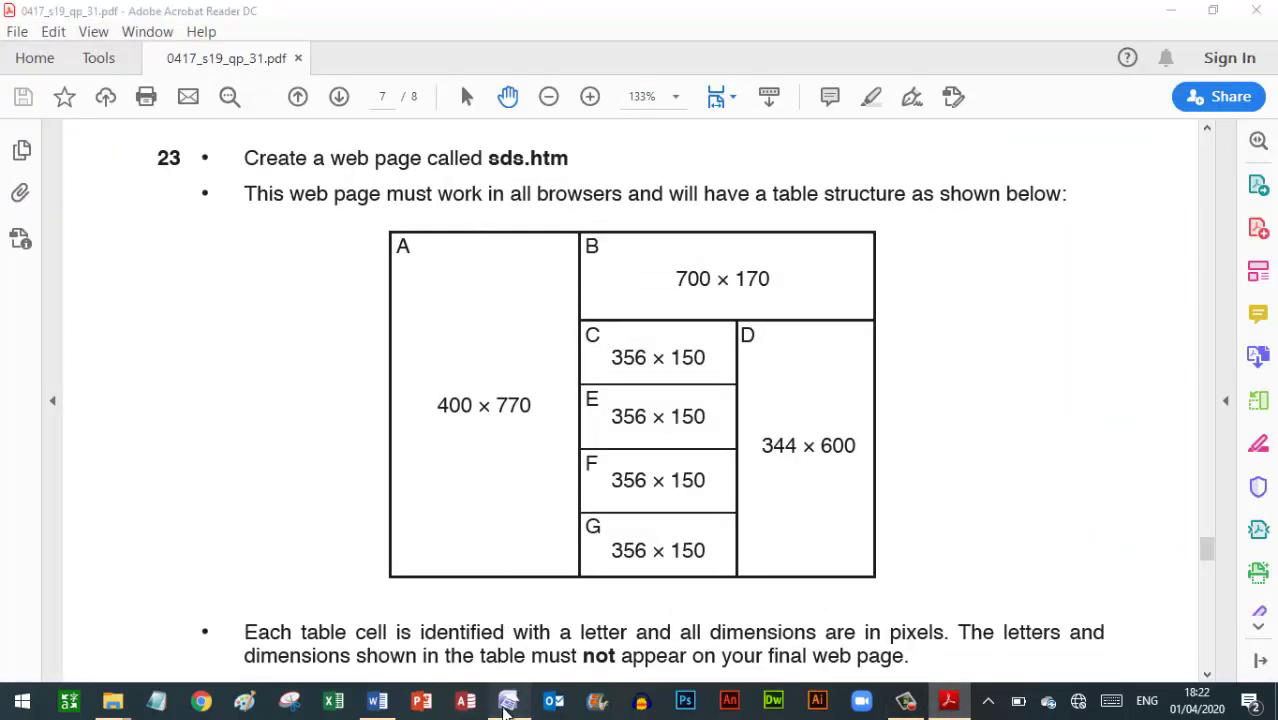
left_click(512, 699)
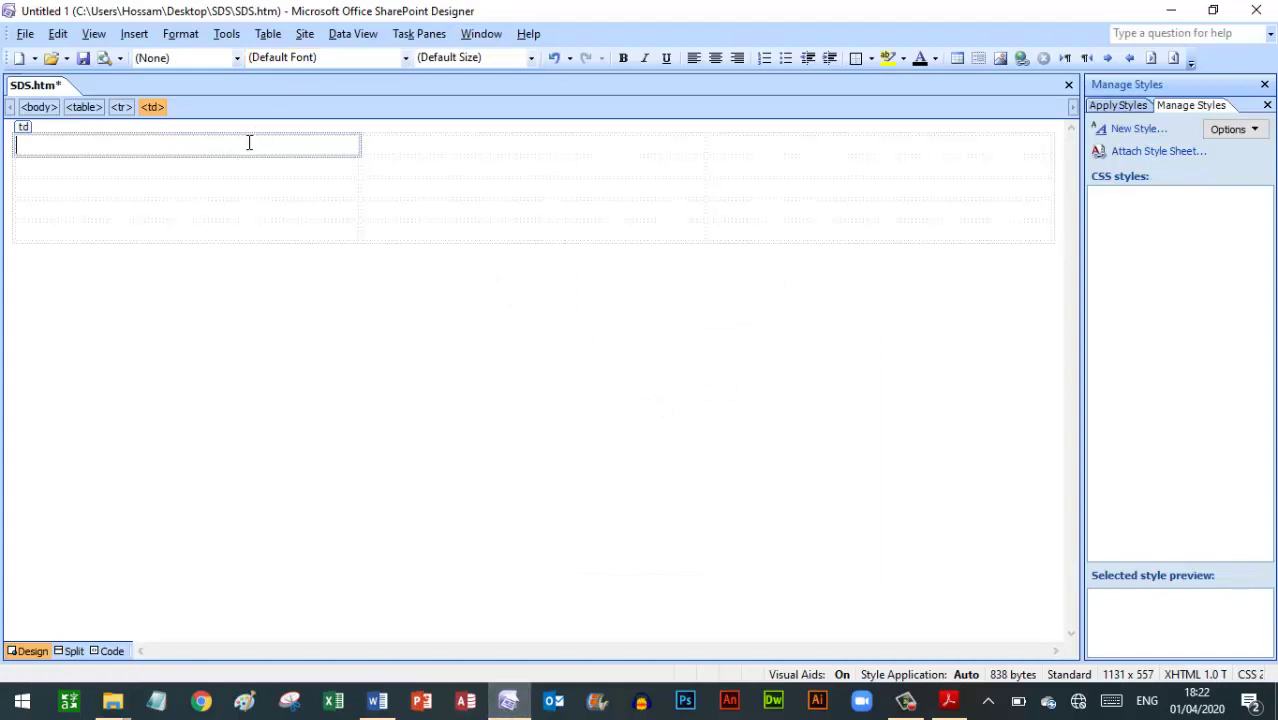
left_click_drag(249, 143, 243, 223)
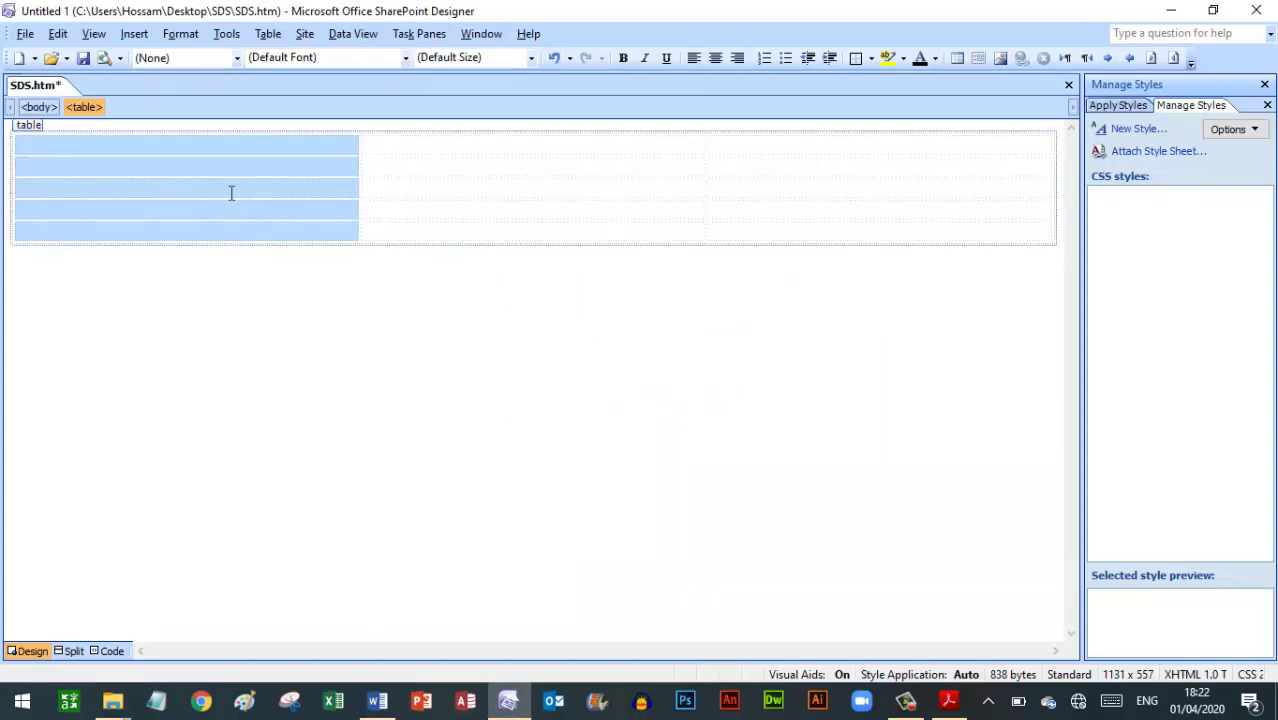
right_click(231, 193)
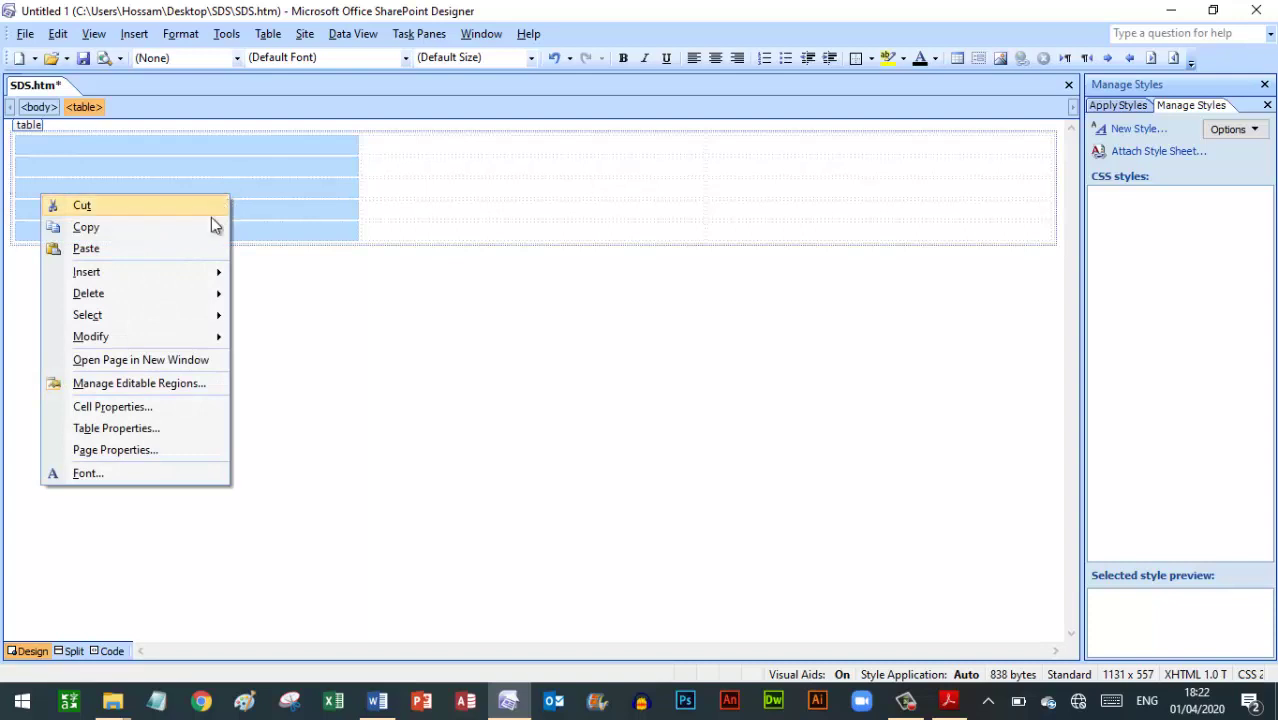
left_click(87, 340)
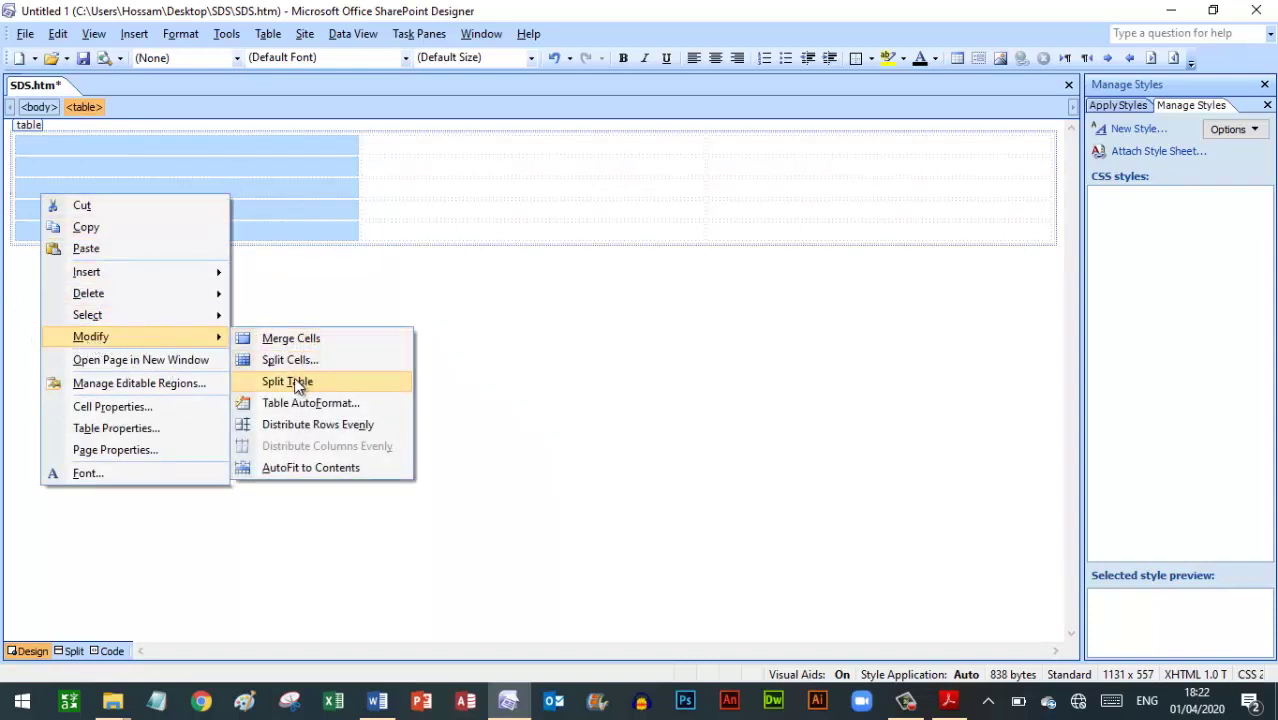
left_click(286, 340)
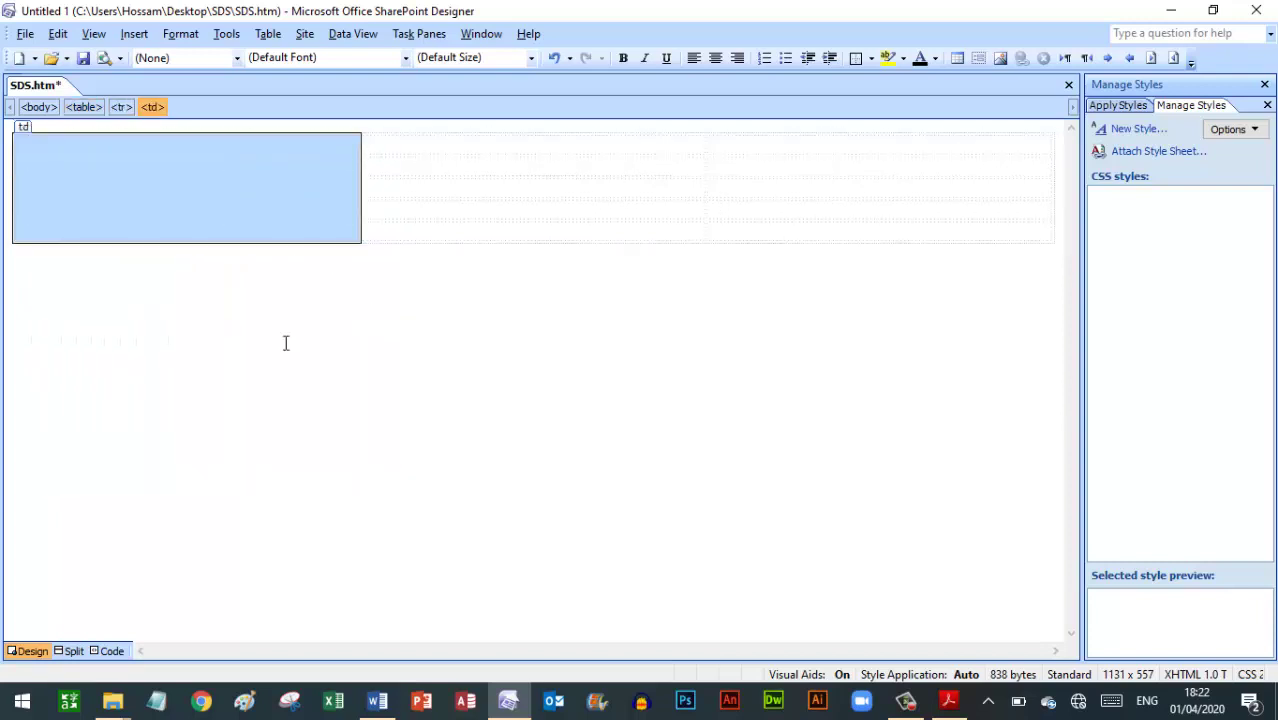
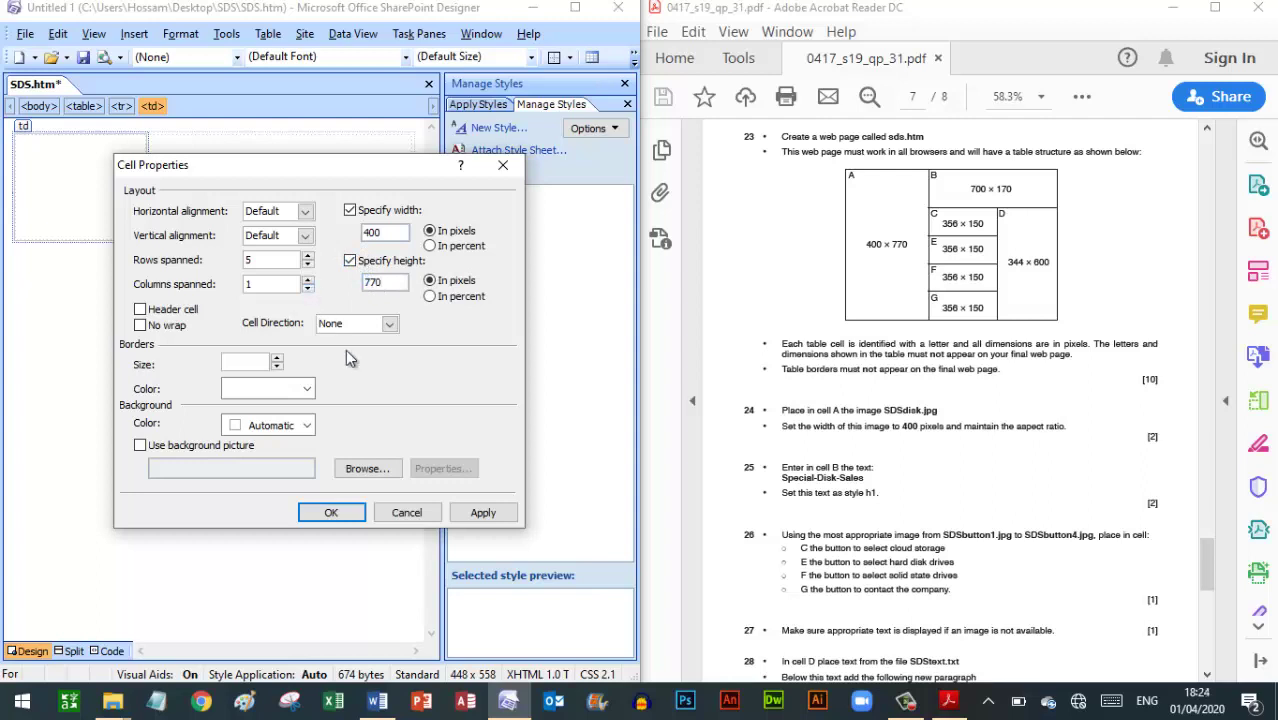
Confirm cell A's fixed size of 400 × 770 pixels in Cell Properties
left_click(338, 511)
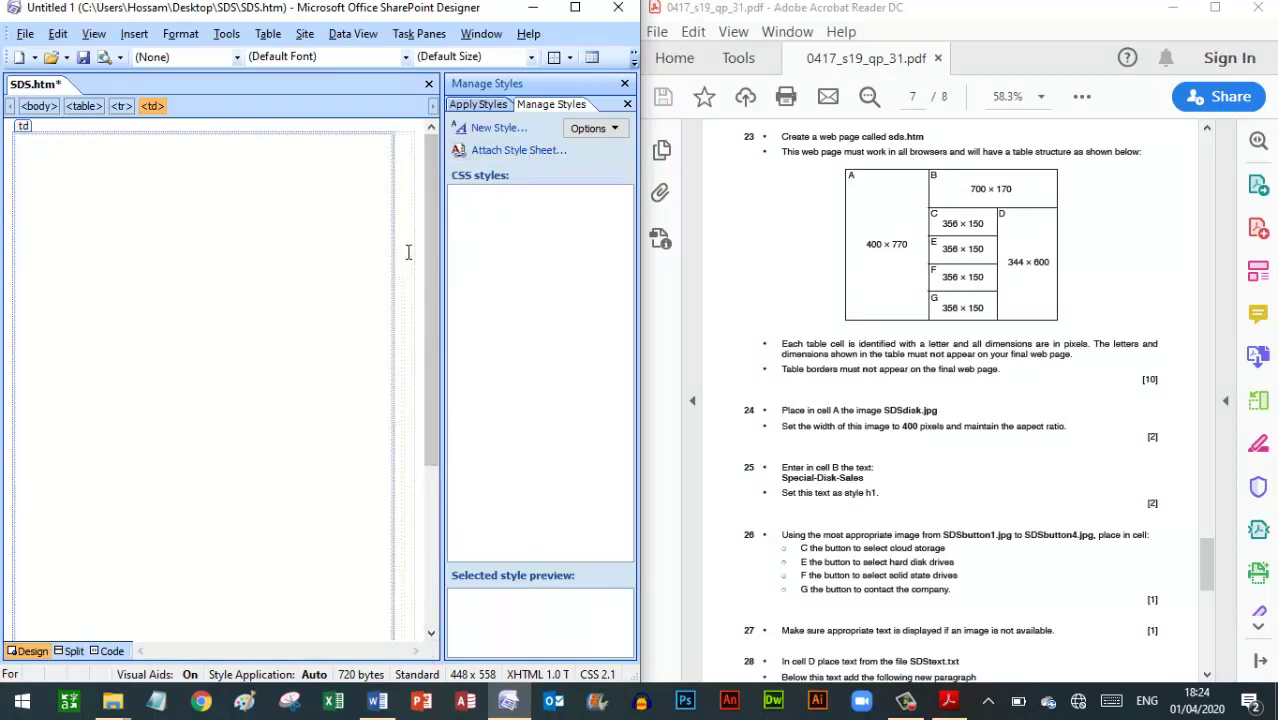
Give the two-column cell B a fixed width of 700 px and height of 170 px
left_click(403, 202)
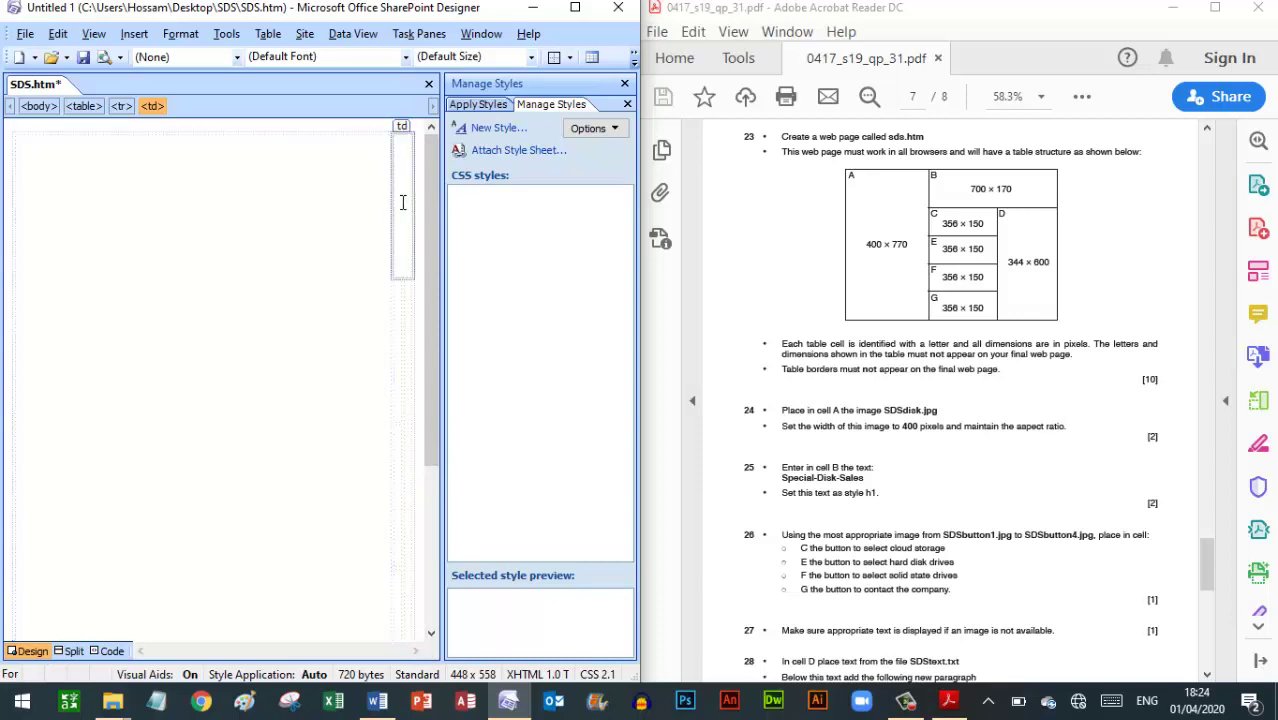
right_click(402, 203)
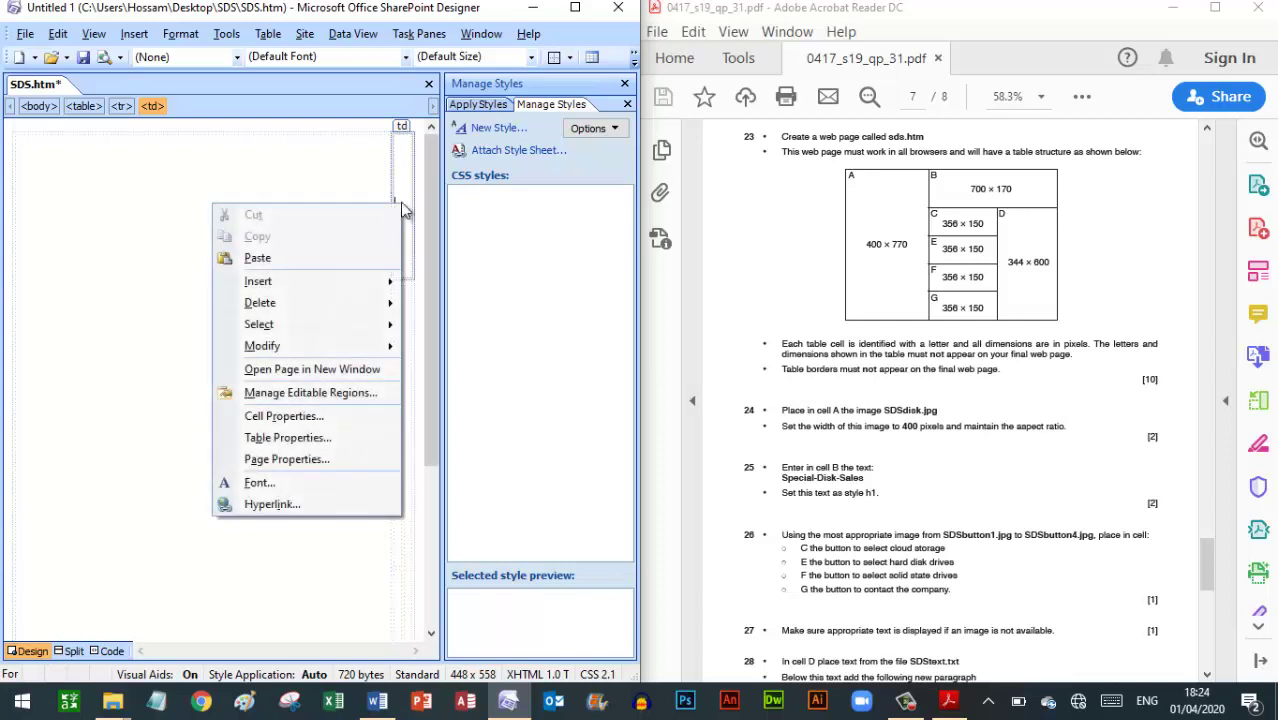
left_click(279, 418)
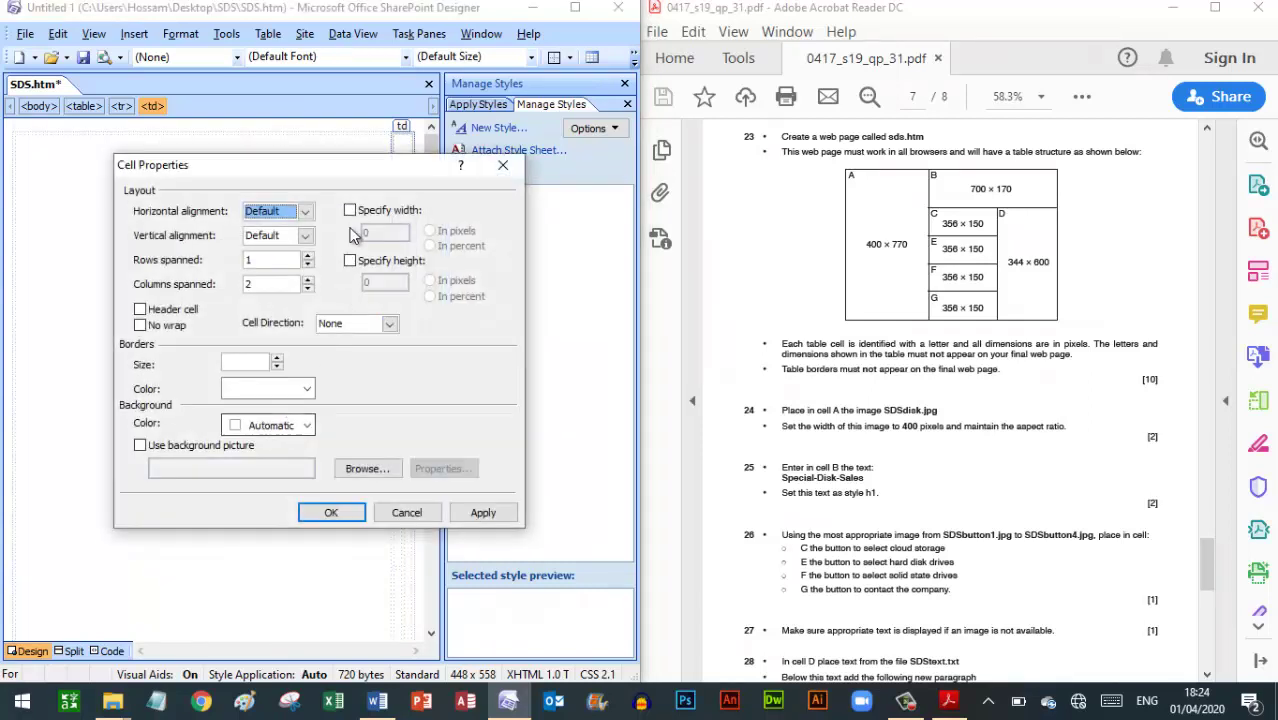
left_click(349, 210)
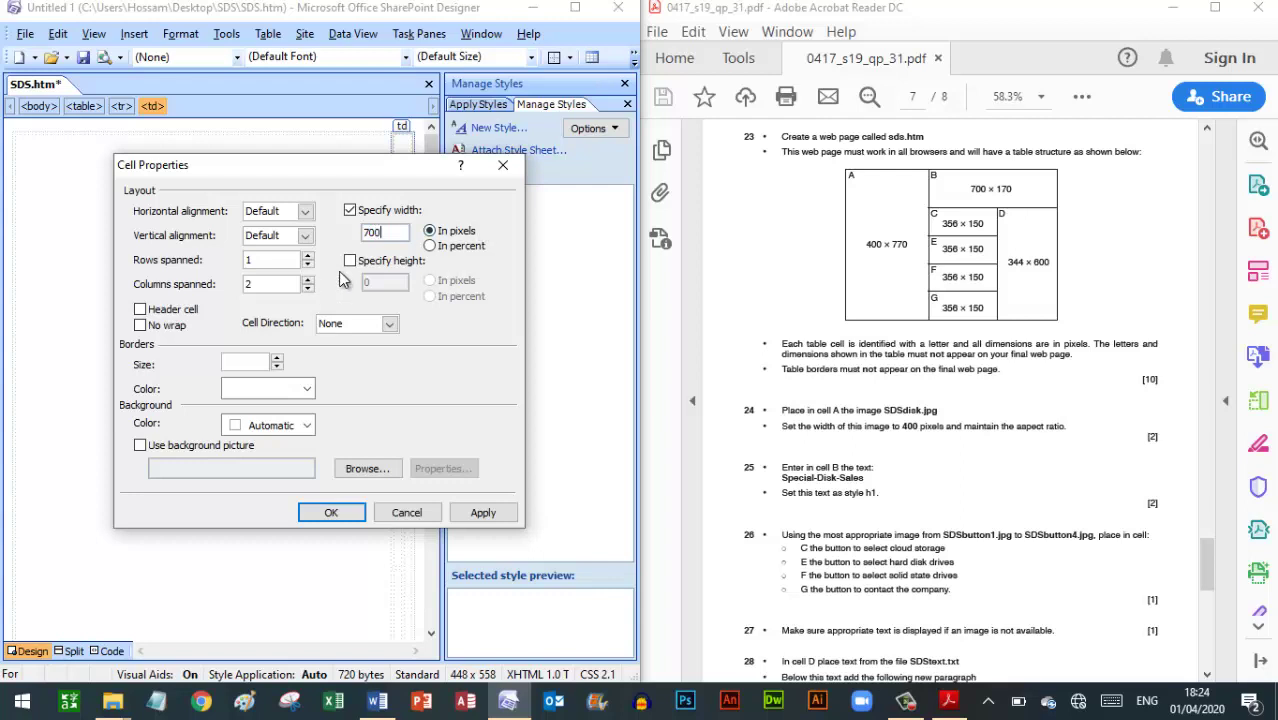
left_click(349, 261)
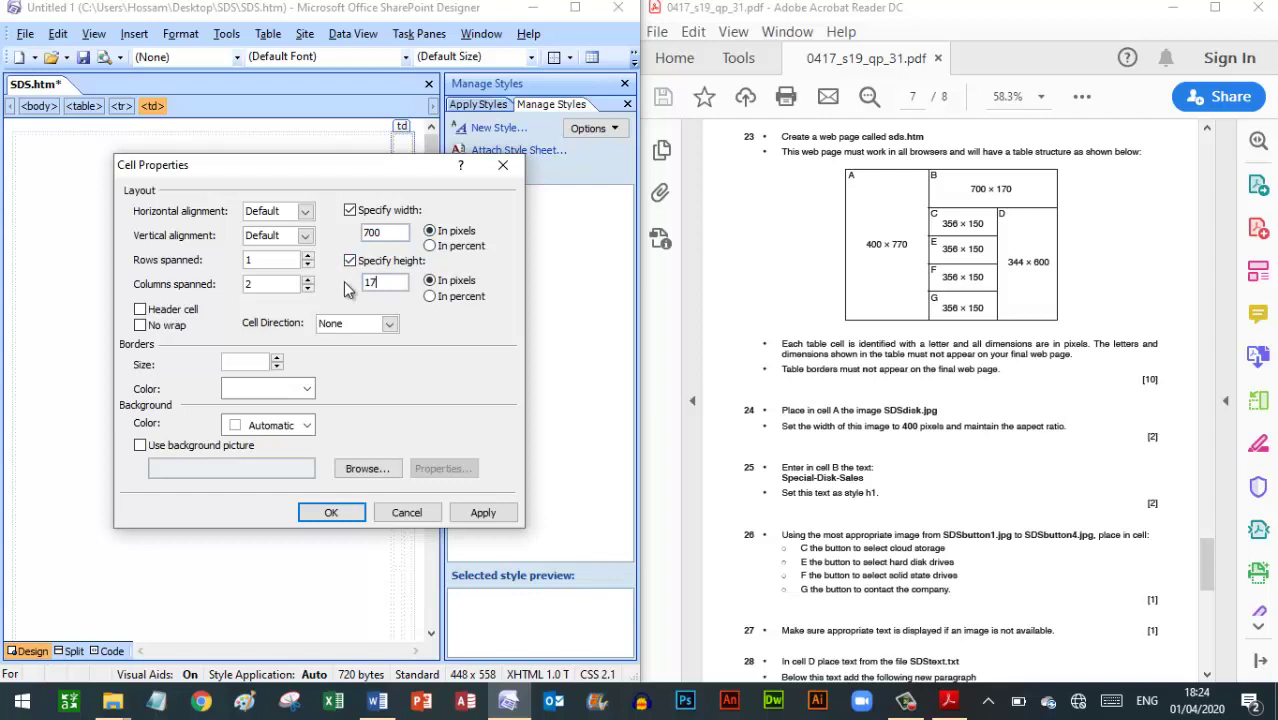
left_click(344, 514)
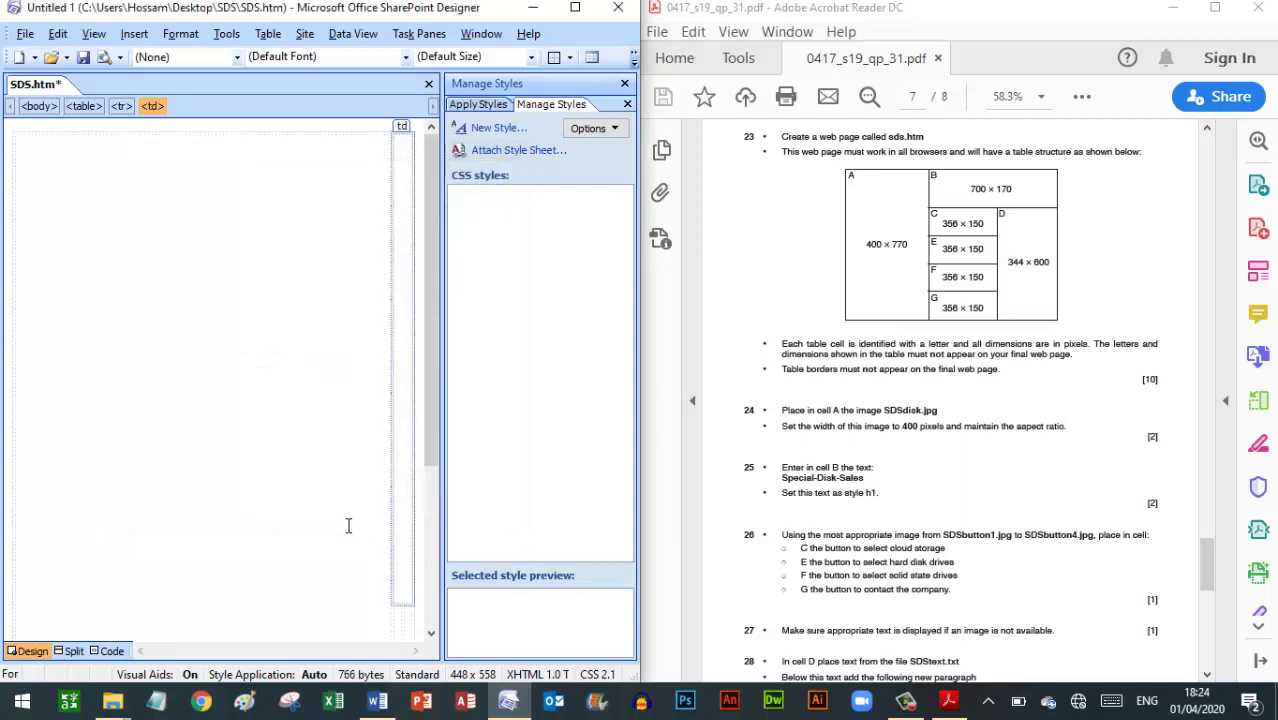
Select stacked cells C, E, F and G and fix them at 356 × 150 pixels
left_click_drag(433, 269, 448, 437)
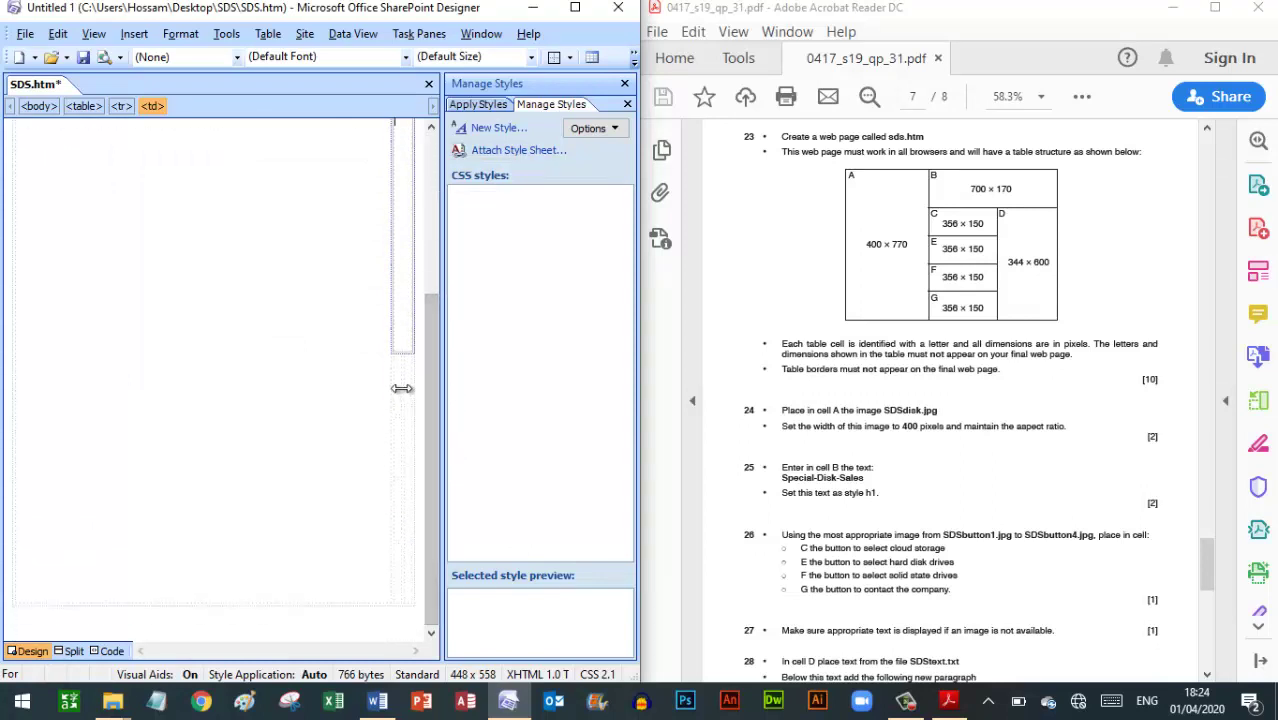
left_click_drag(396, 370, 397, 615)
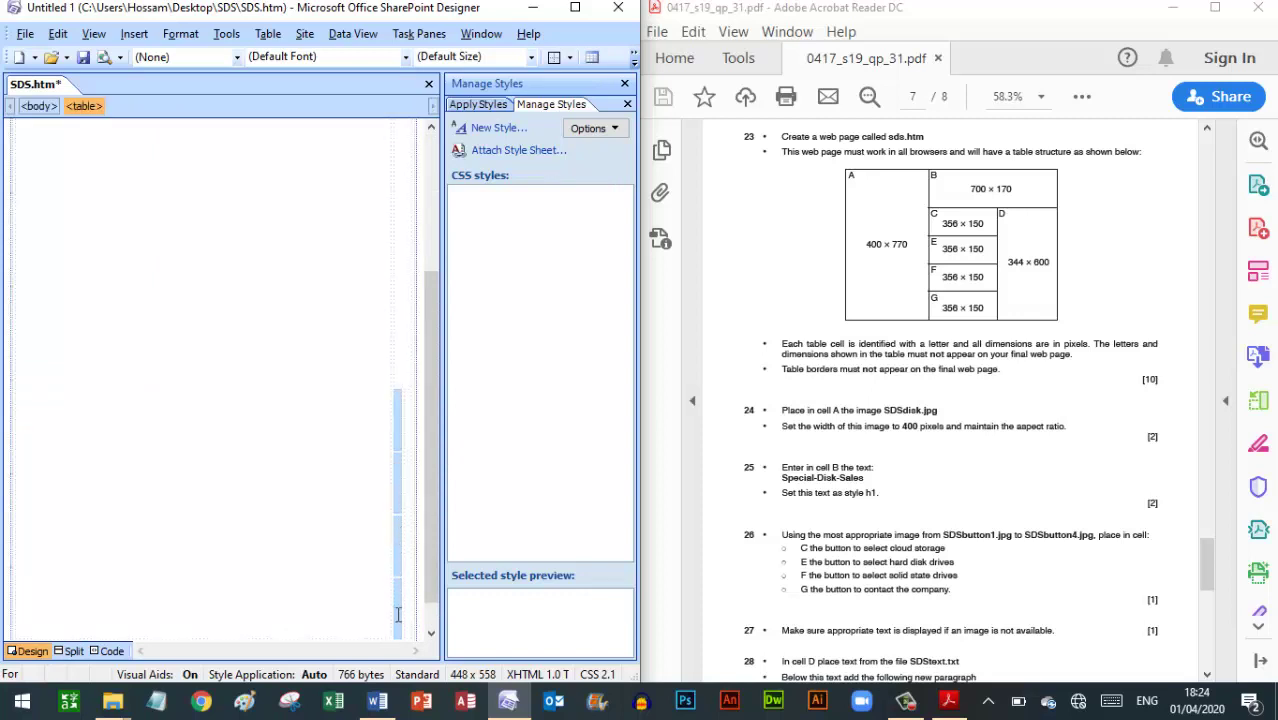
right_click(397, 615)
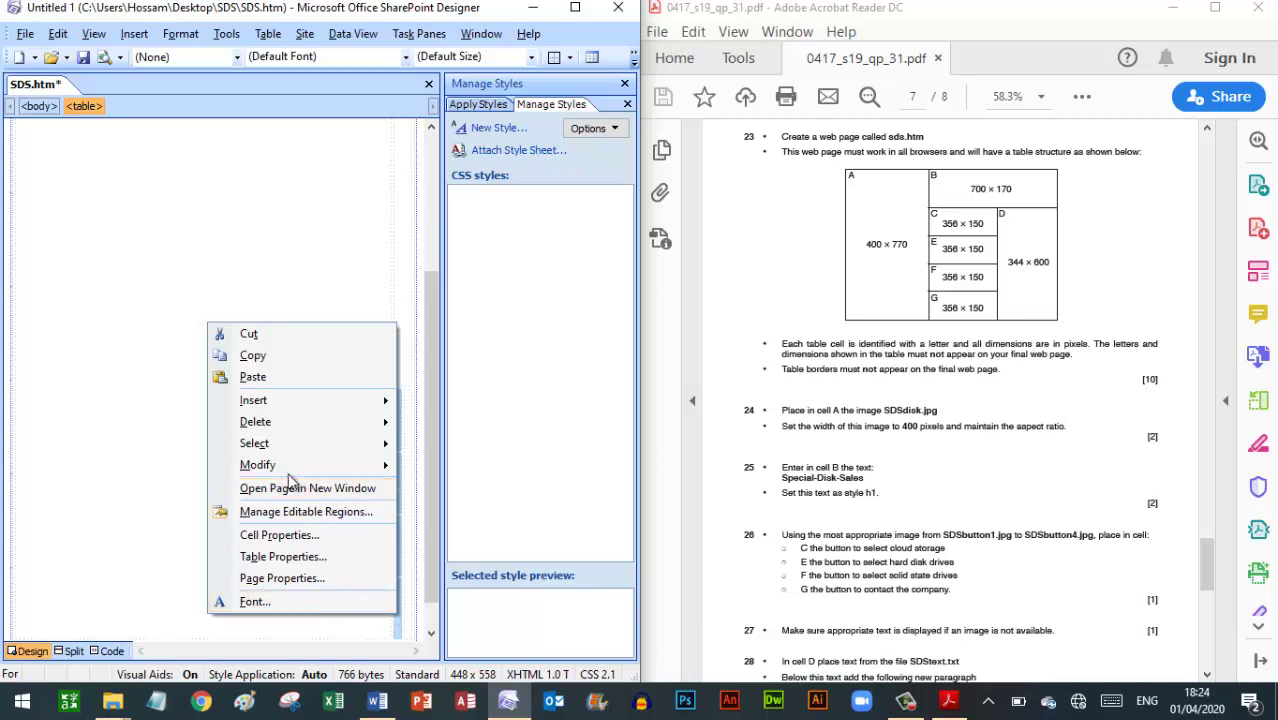
left_click(277, 537)
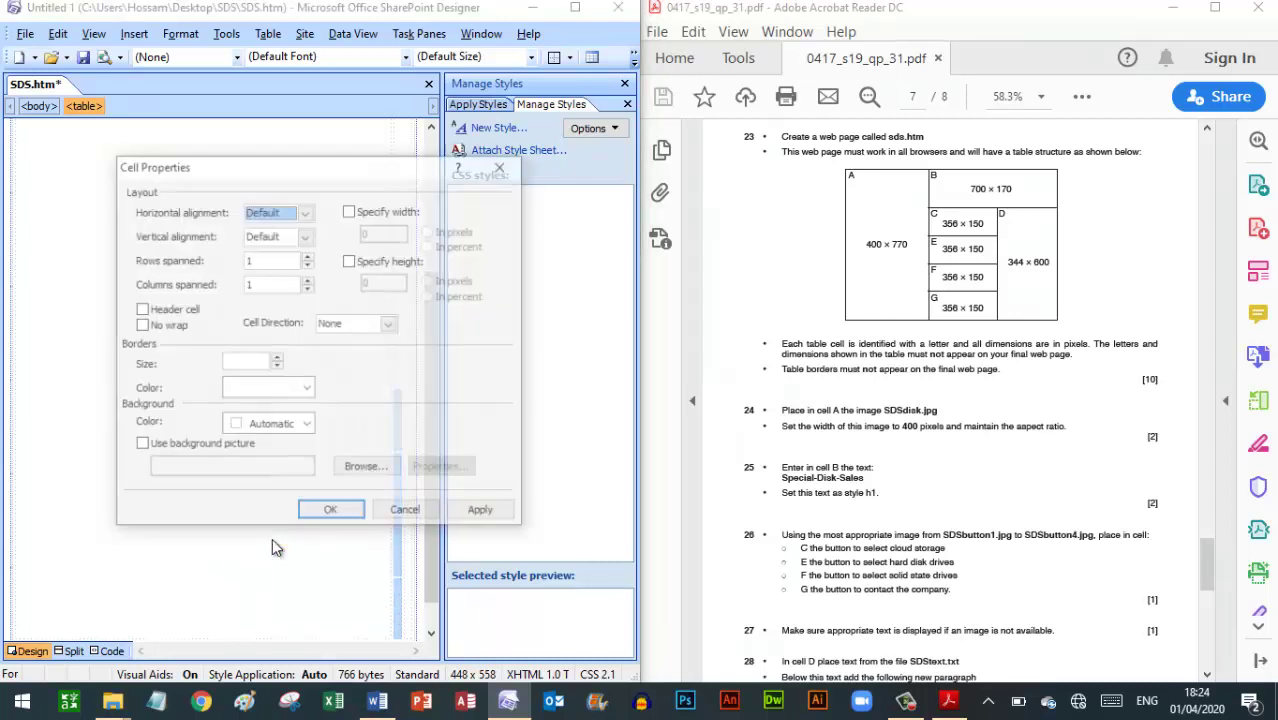
left_click(350, 210)
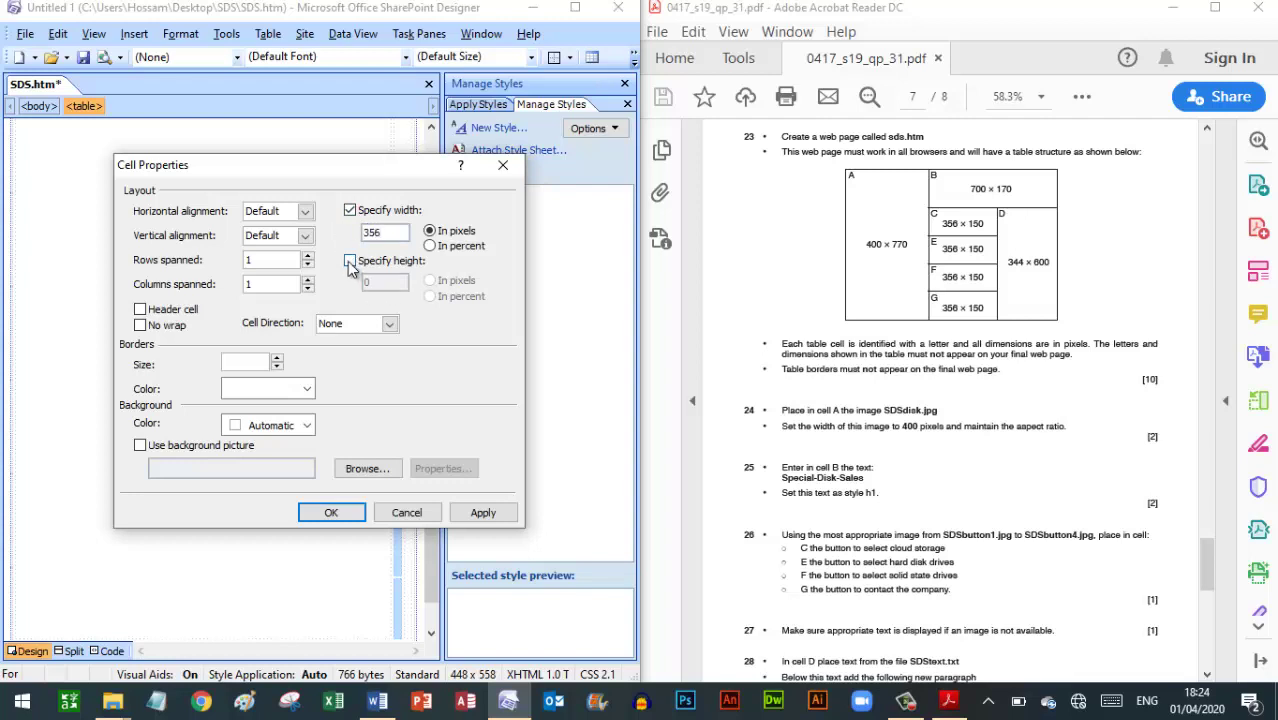
left_click(350, 261)
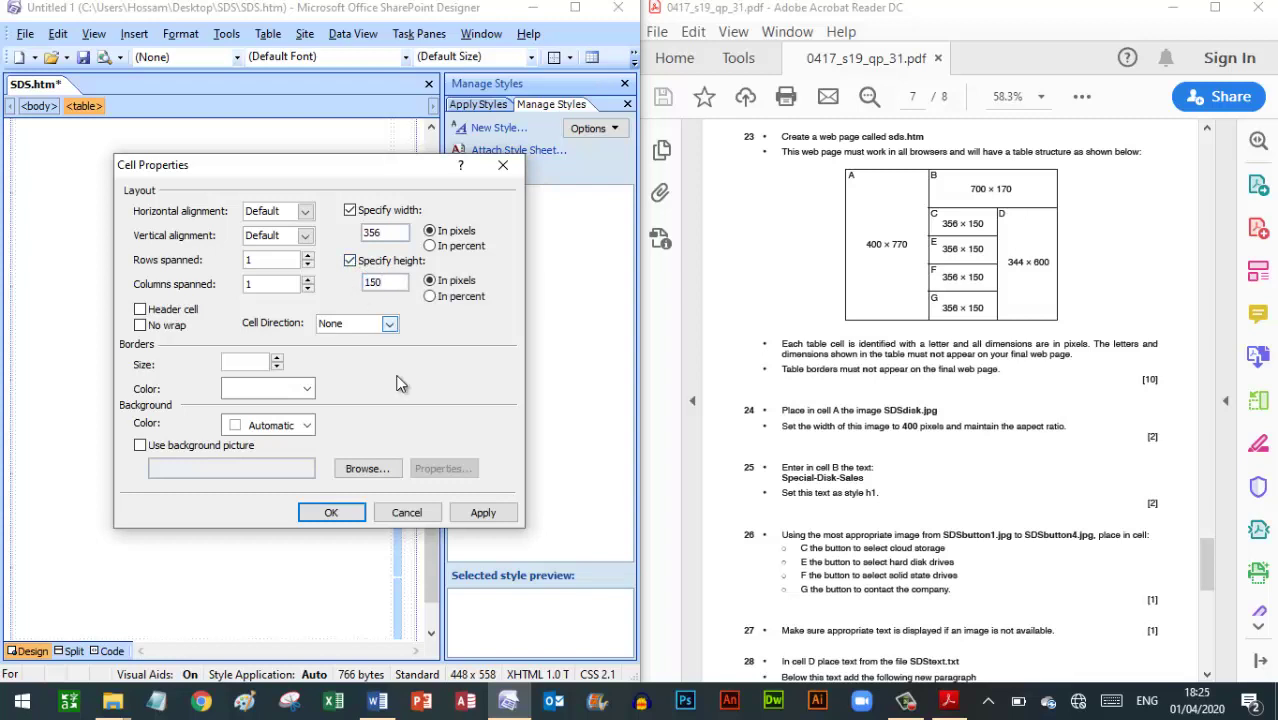
left_click(331, 512)
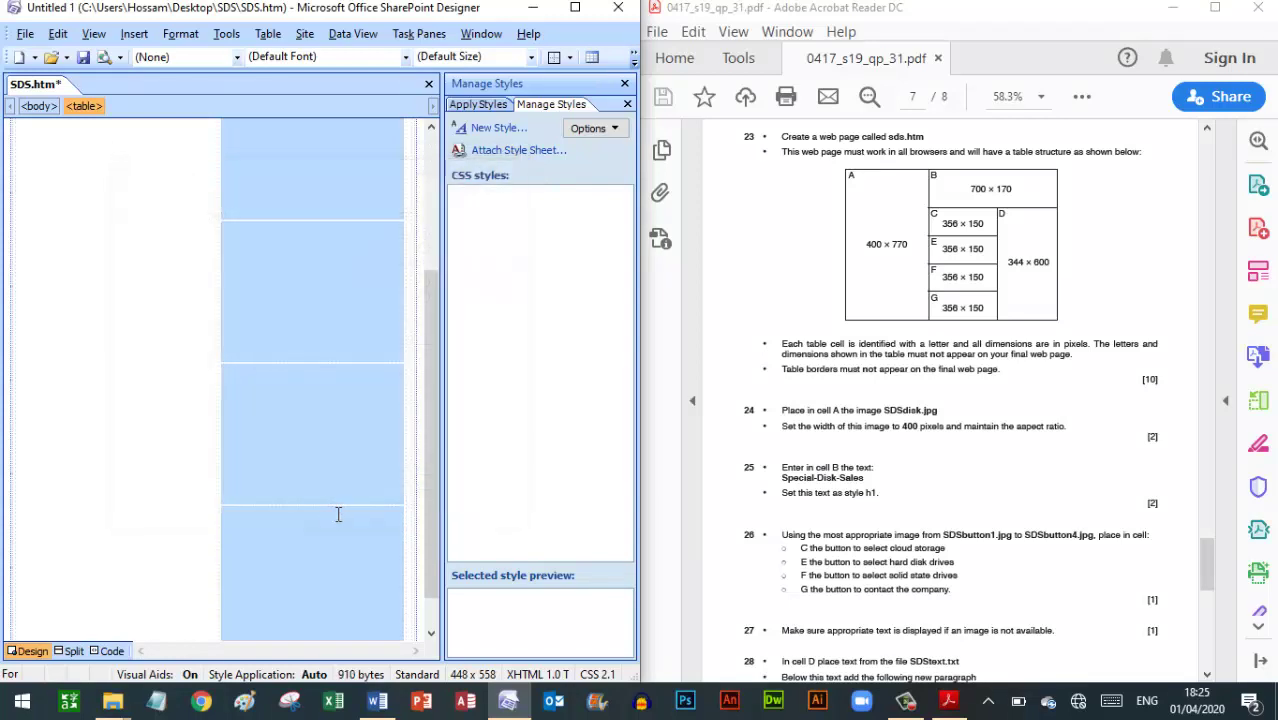
Set cell D to 344 px wide and 600 px high, checking the exam paper's dimensions
left_click(404, 370)
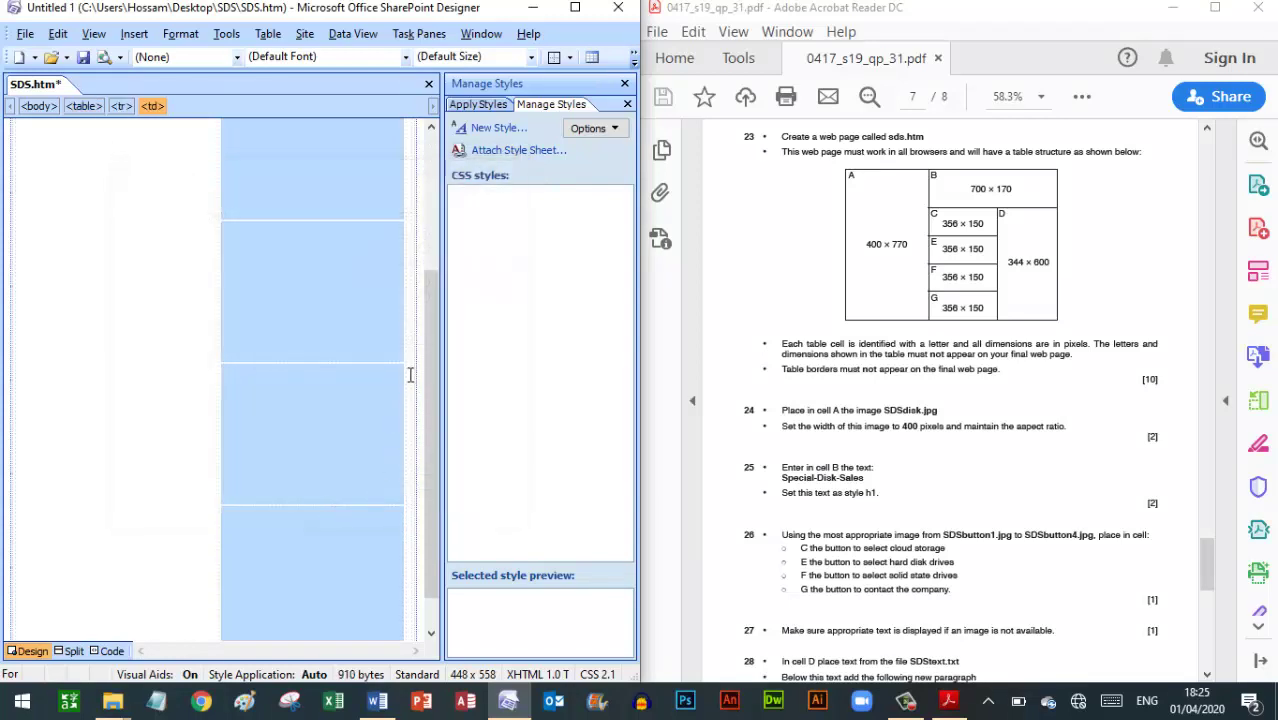
right_click(403, 366)
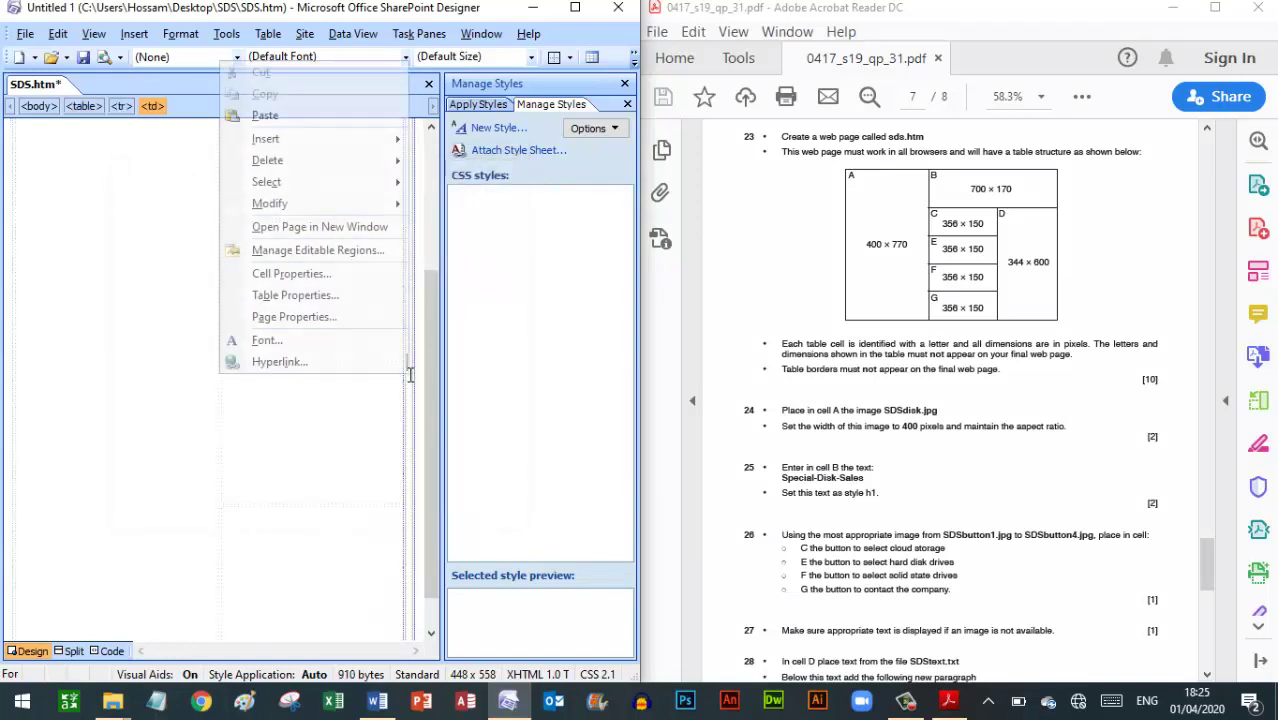
left_click(291, 280)
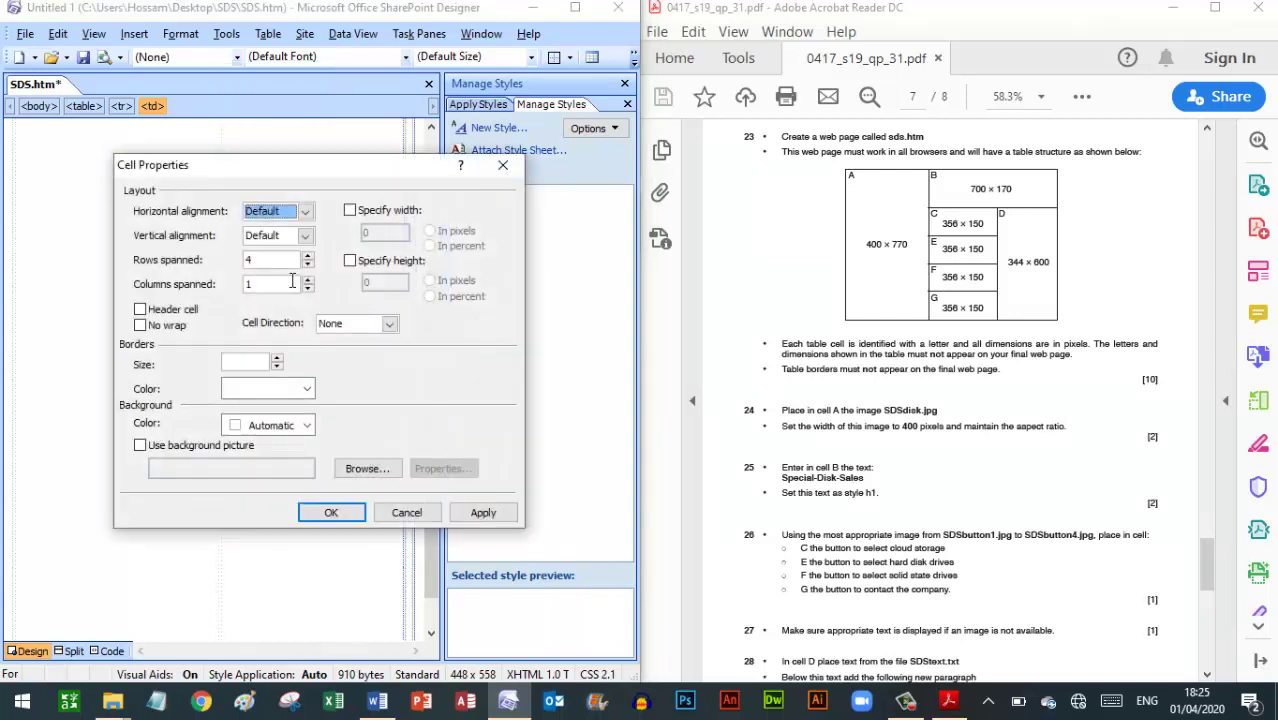
left_click(349, 210)
left_click(370, 234)
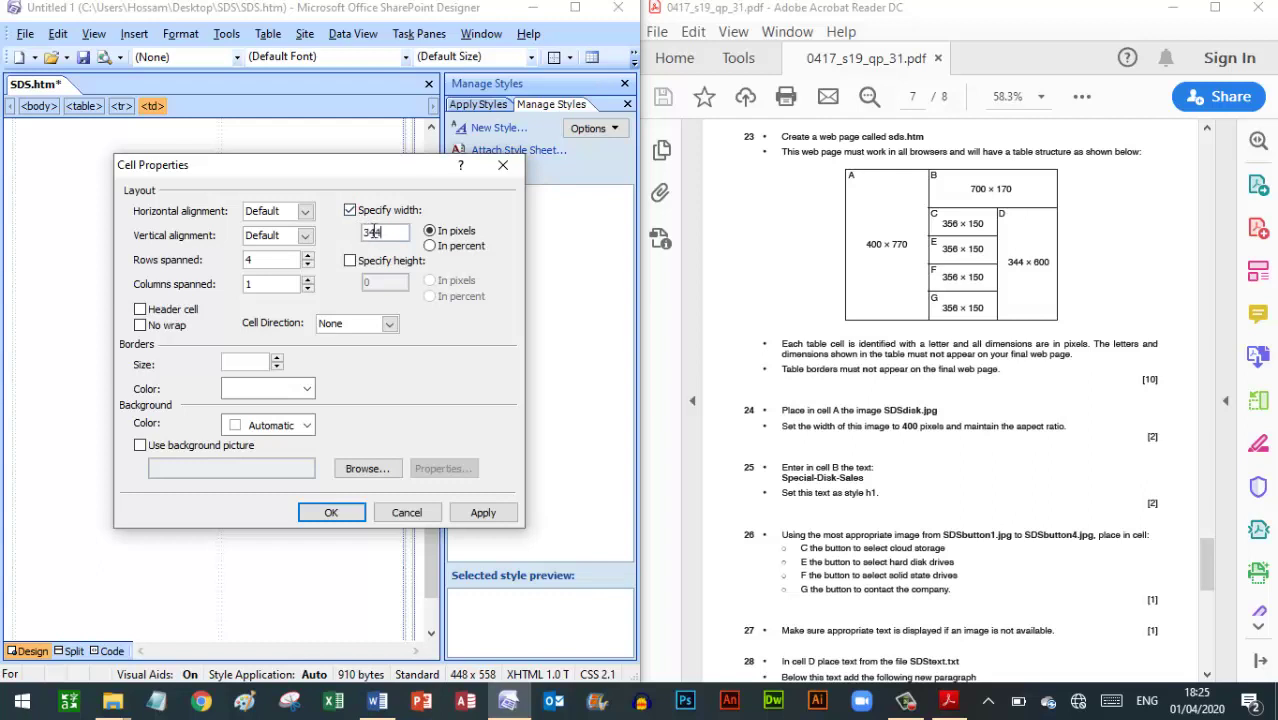
left_click(349, 260)
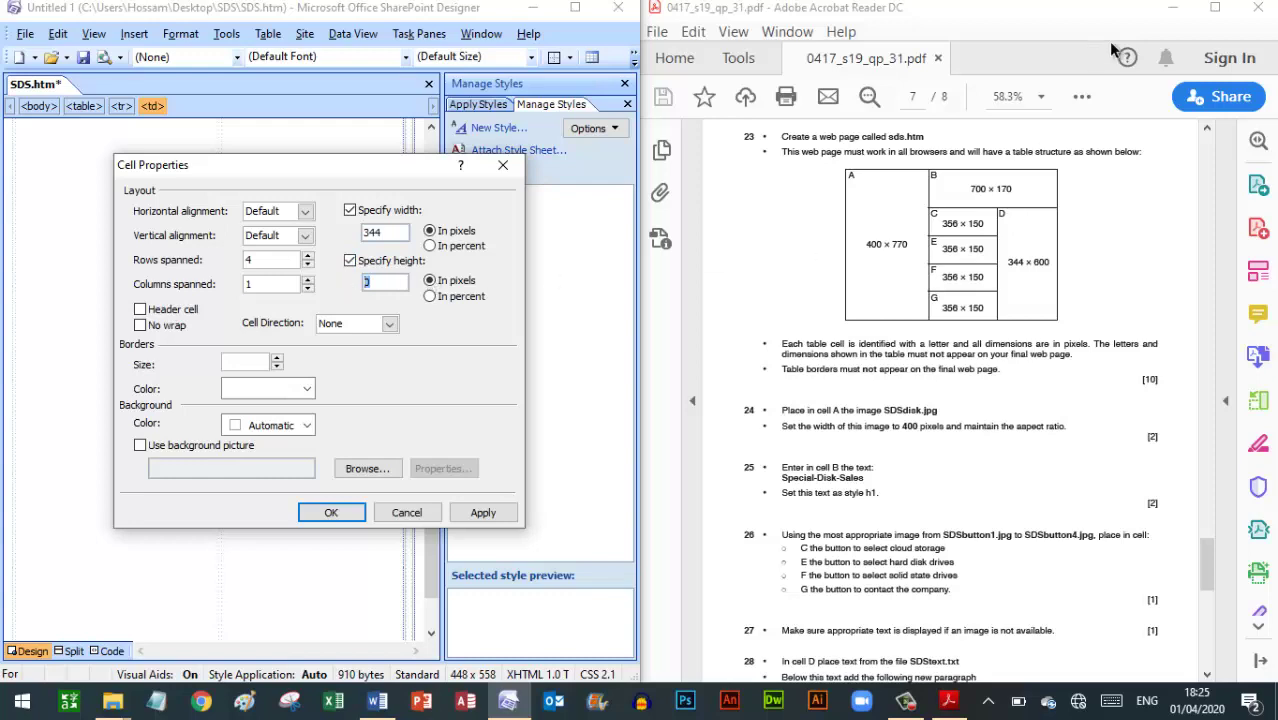
left_click(1215, 10)
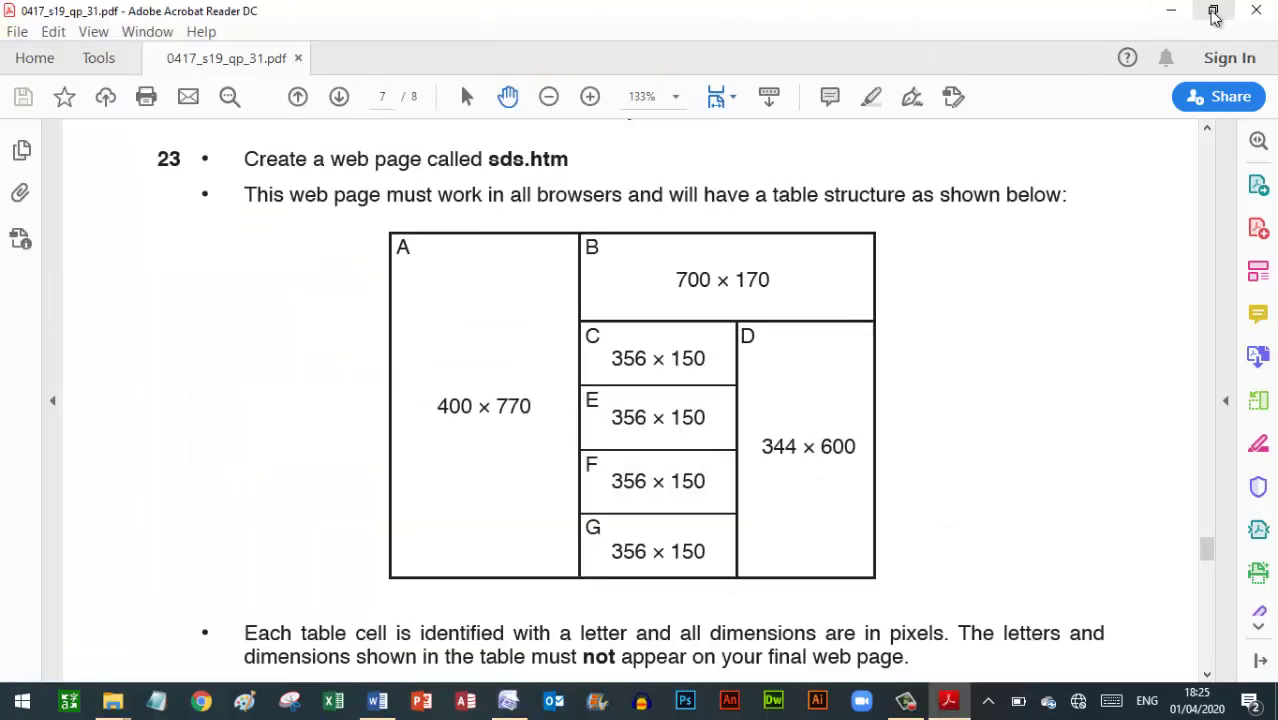
left_click(1213, 11)
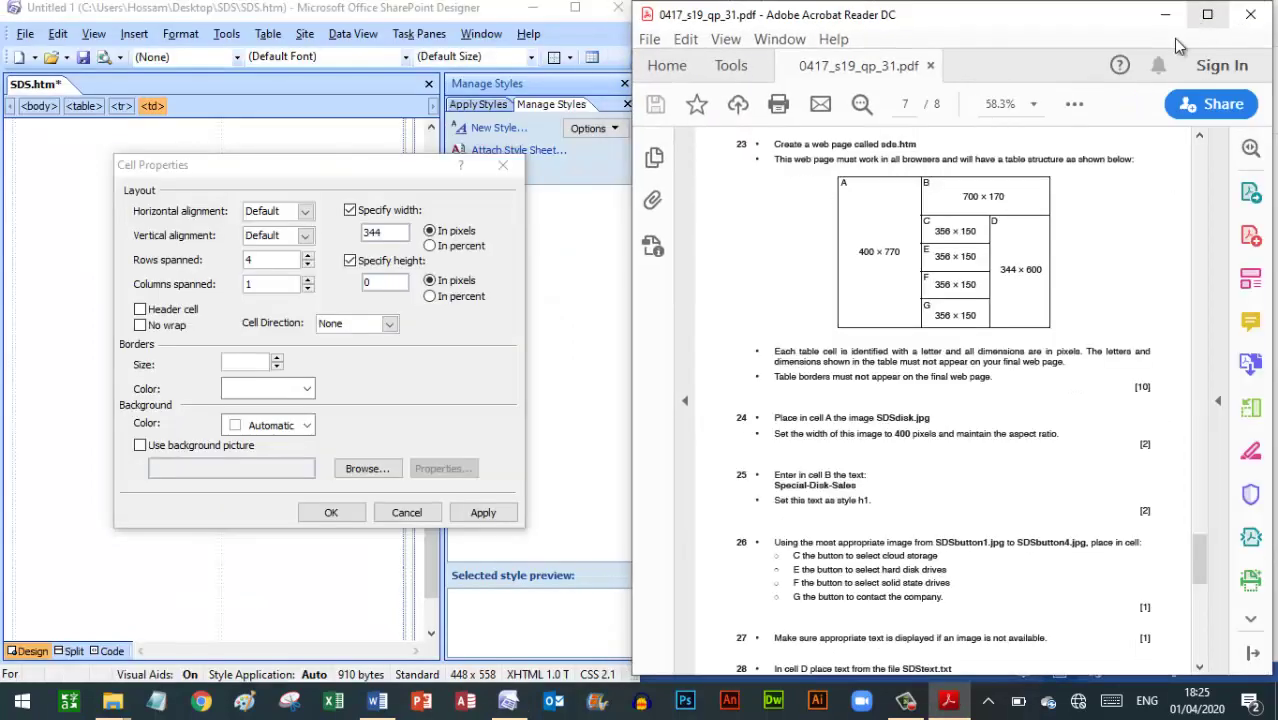
double_click(395, 283)
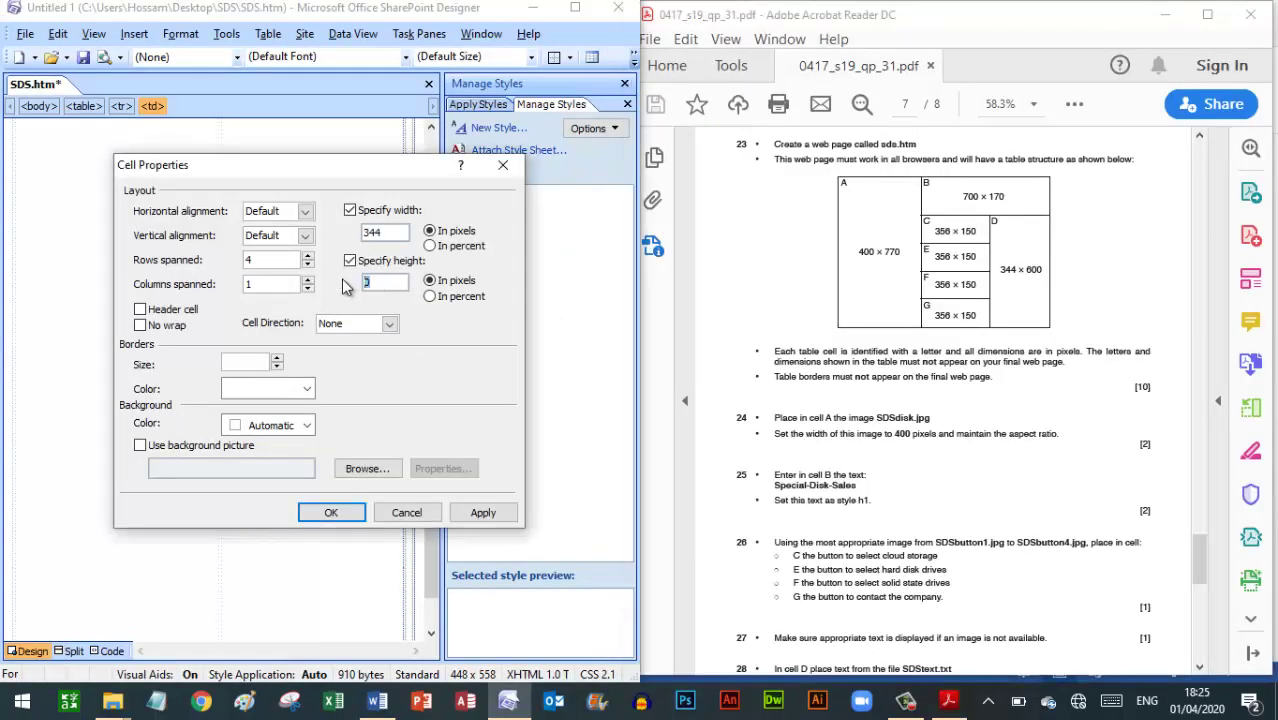
type("600")
left_click(336, 515)
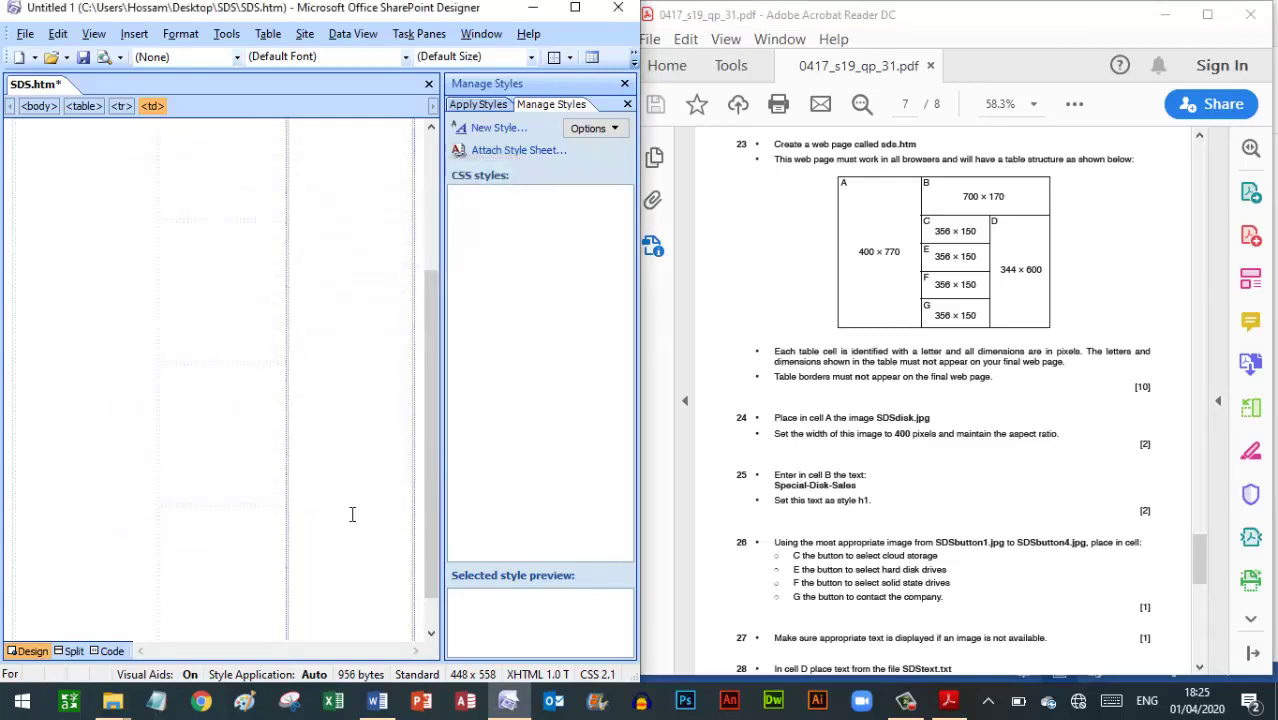
Review the exam paper's table diagram, then return to the SDS.htm editor
left_click(1208, 22)
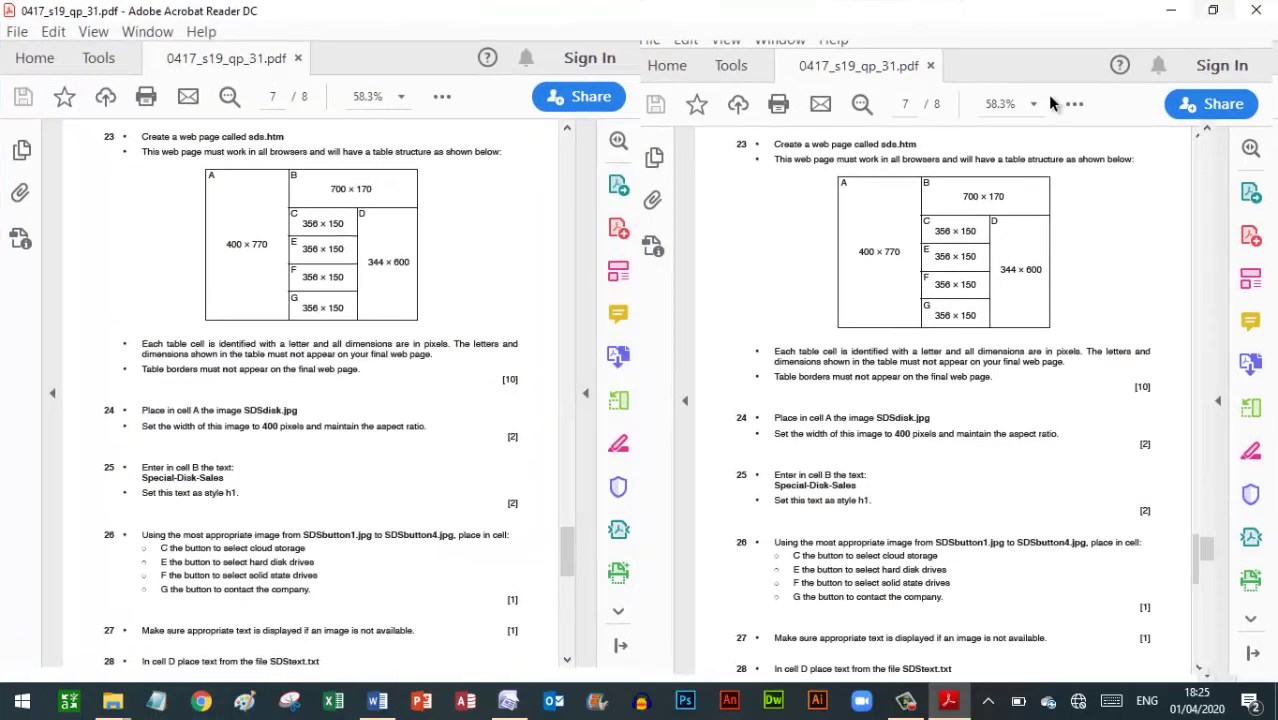
left_click(510, 705)
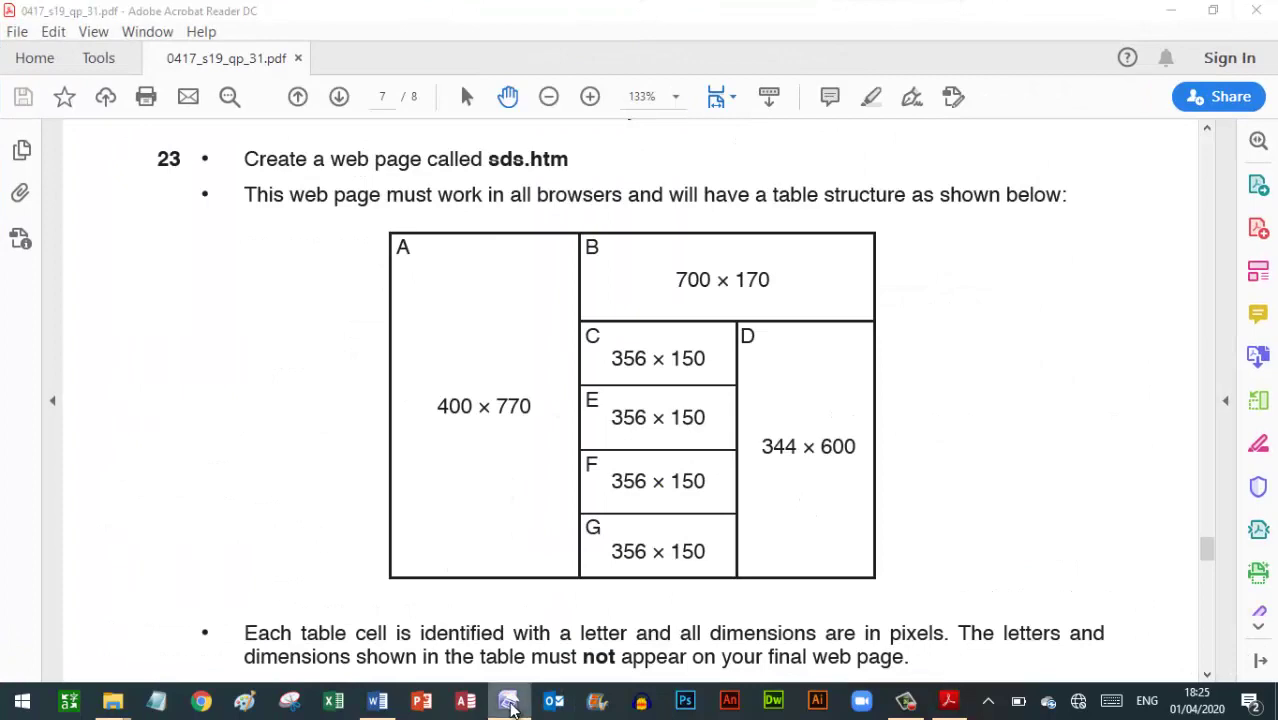
left_click(510, 705)
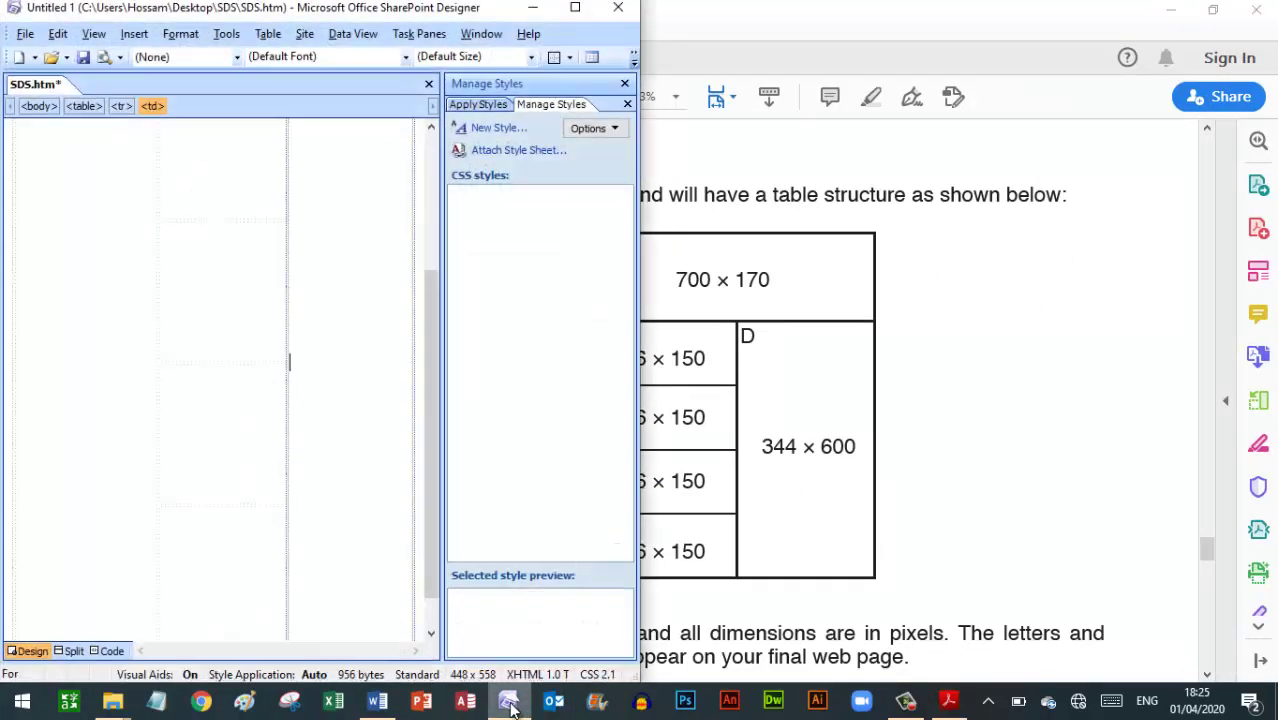
Read questions 24–27 in the exam paper, then return to SDS.htm with the cursor in cell A
left_click(575, 8)
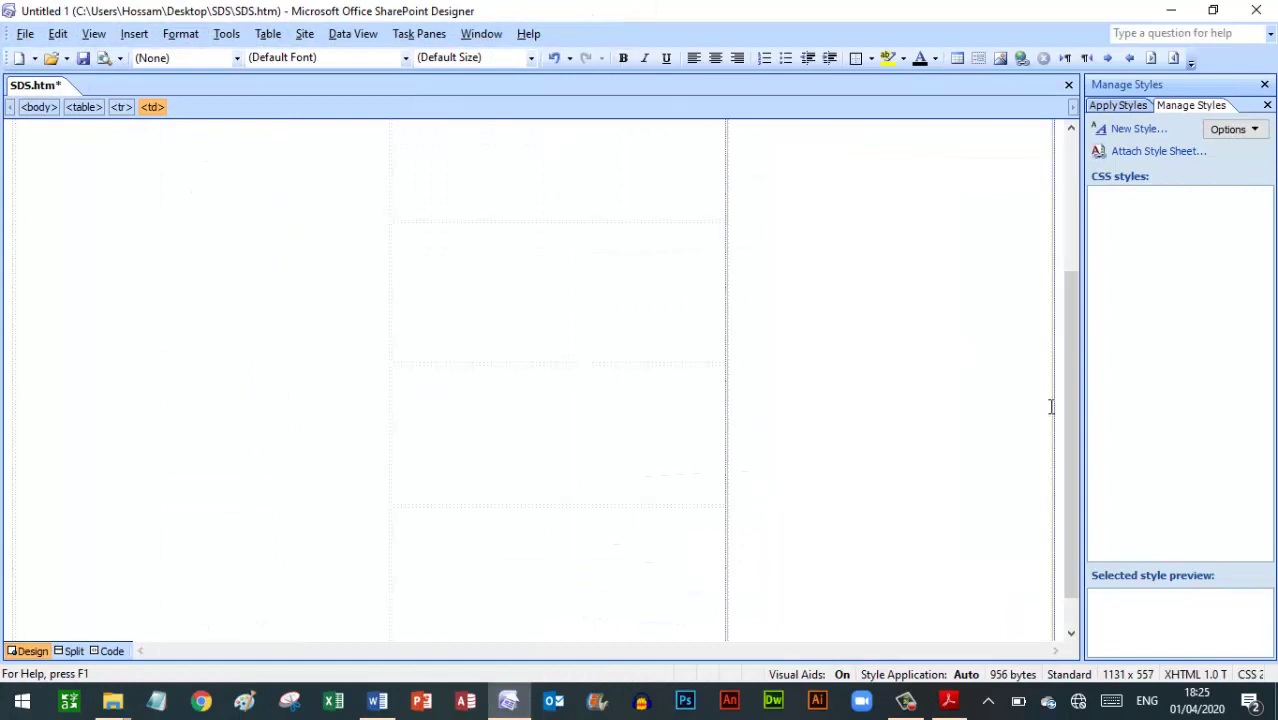
left_click_drag(1071, 373, 1072, 212)
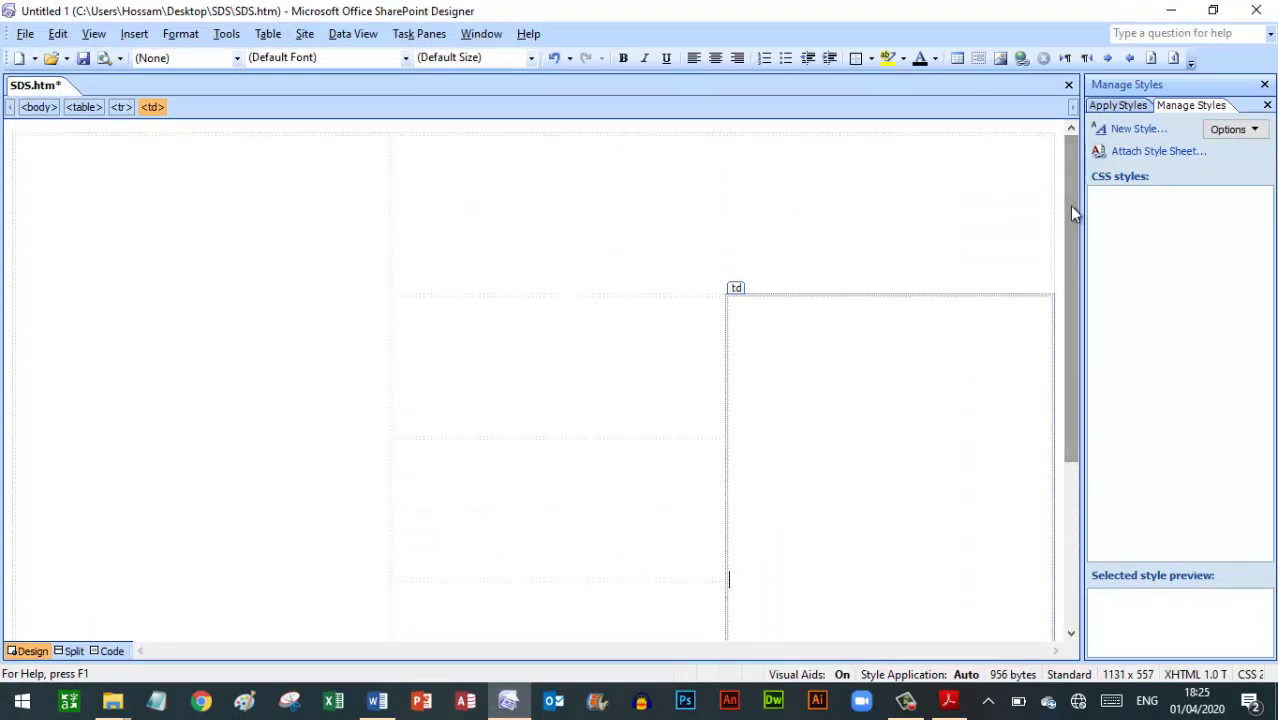
left_click(949, 700)
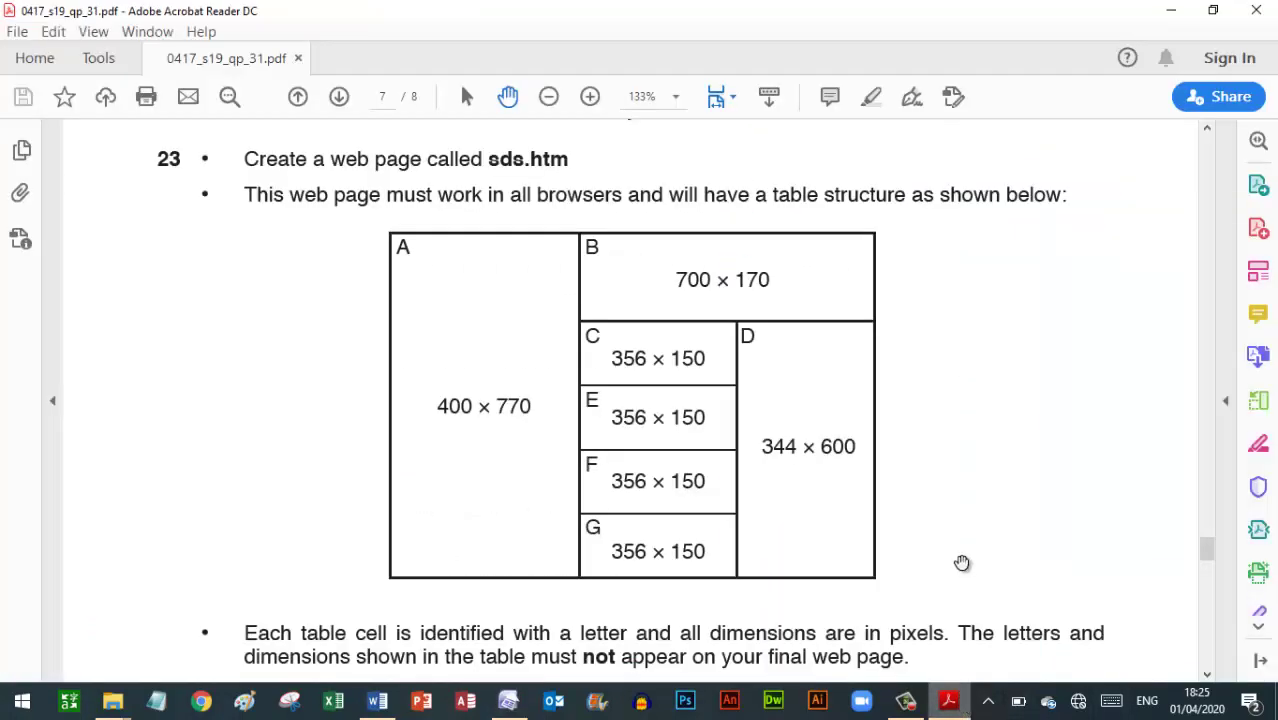
scroll(1007, 309, "down", 2)
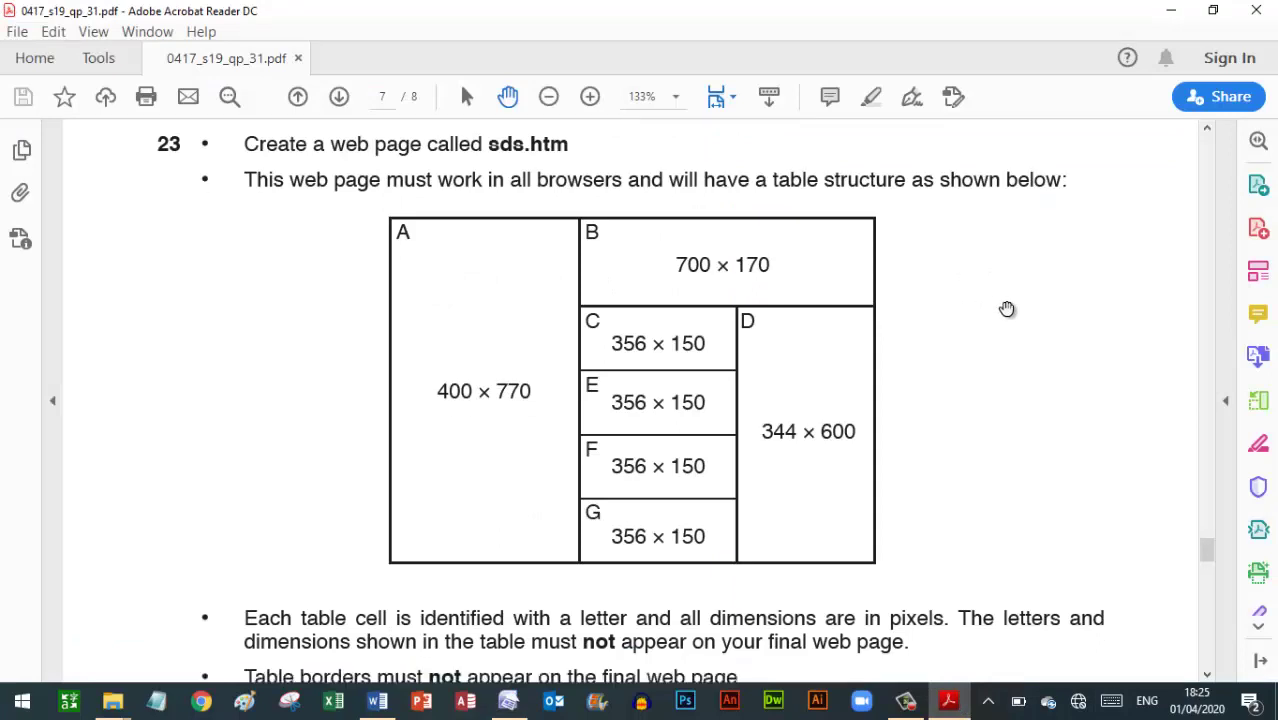
scroll(1007, 309, "down", 5)
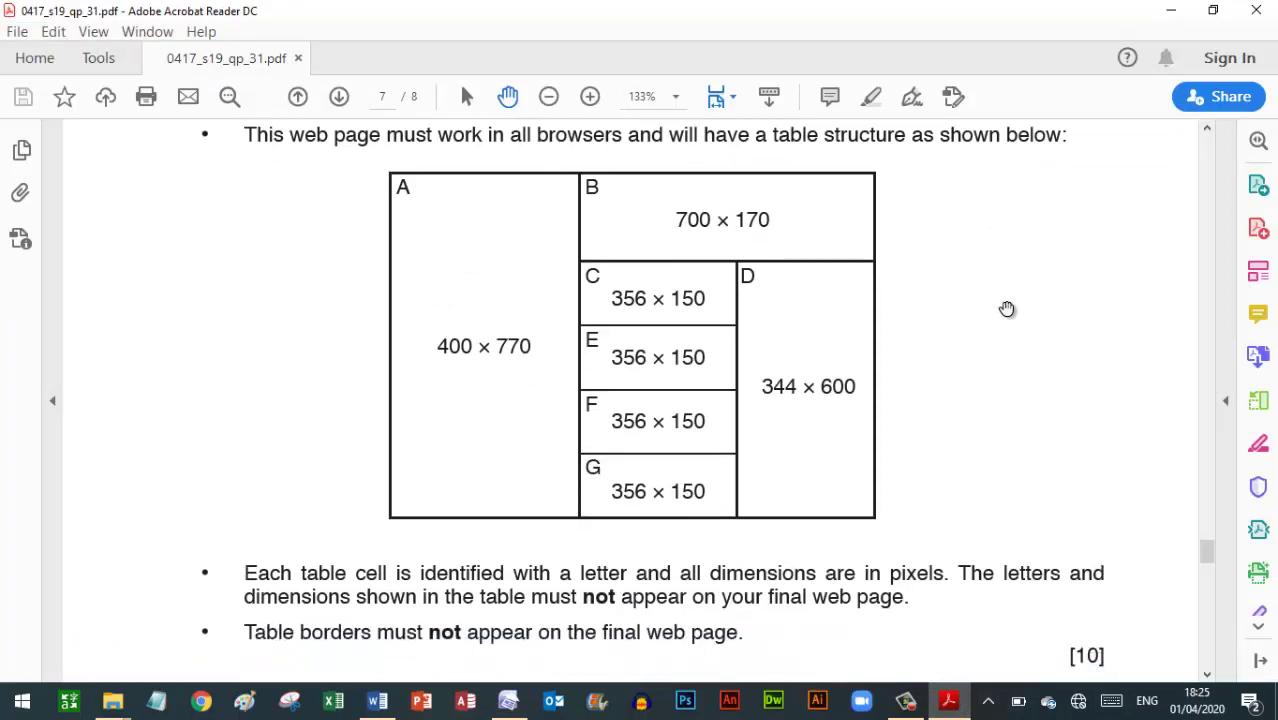
scroll(1007, 309, "down", 3)
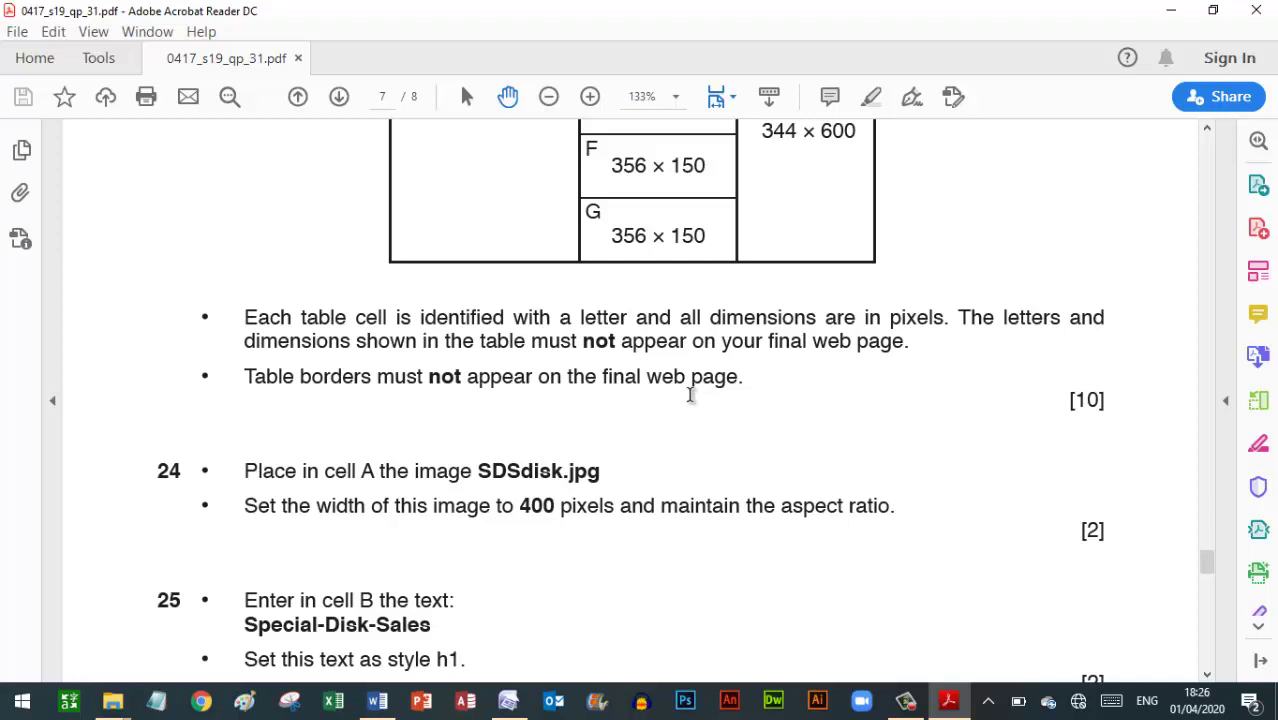
scroll(690, 395, "down", 2)
scroll(690, 395, "down", 5)
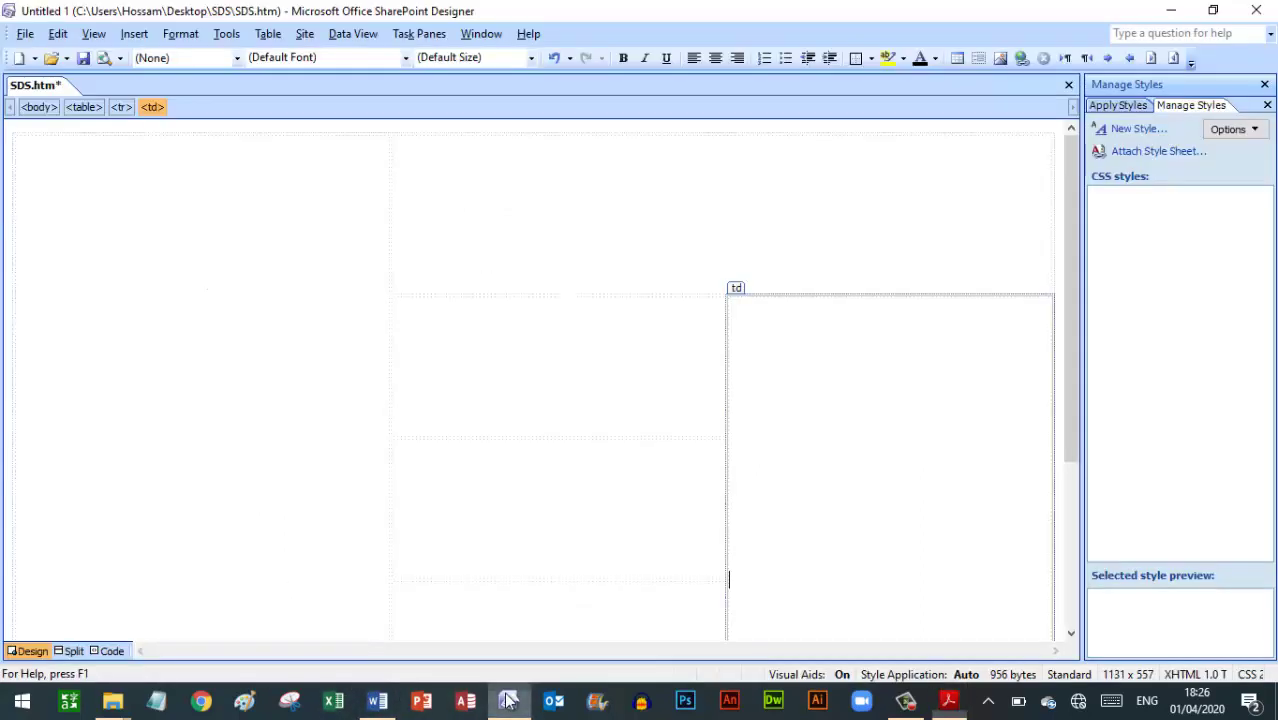
left_click(509, 701)
left_click(176, 228)
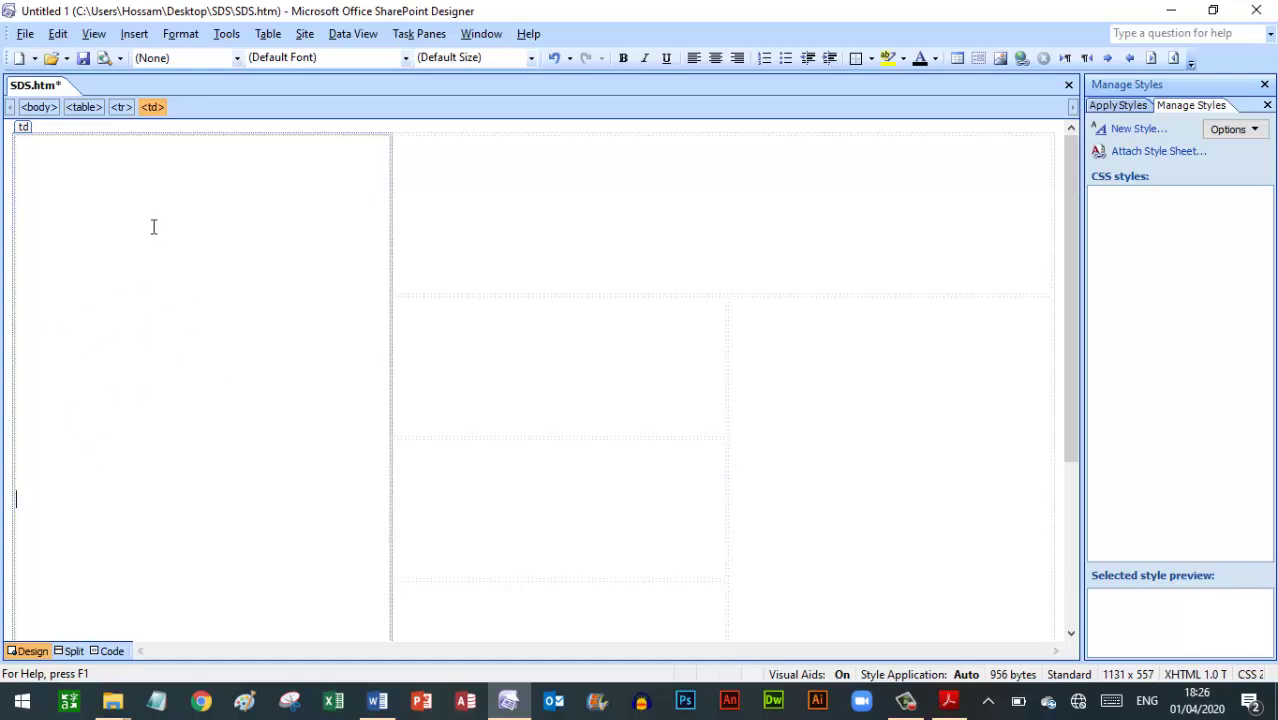
Insert a picture from file, browsing to Desktop > SDS and choosing SDSdisk
left_click(136, 34)
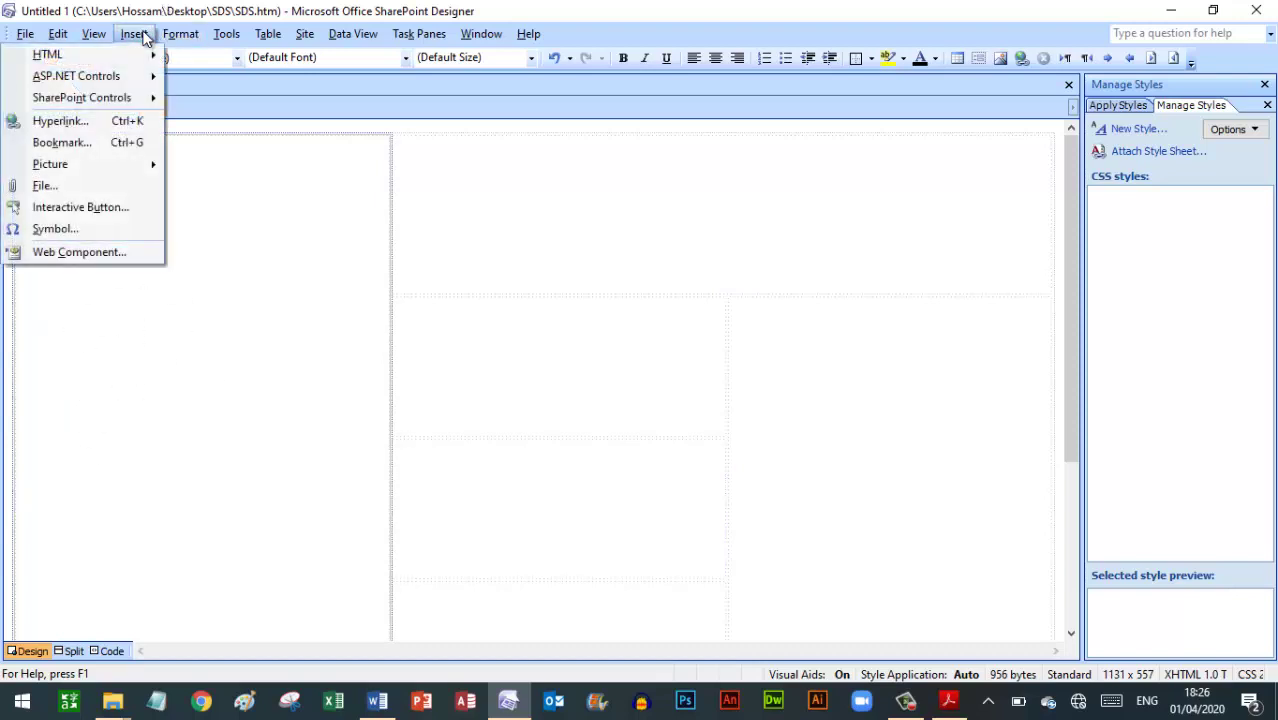
left_click(56, 170)
left_click(201, 167)
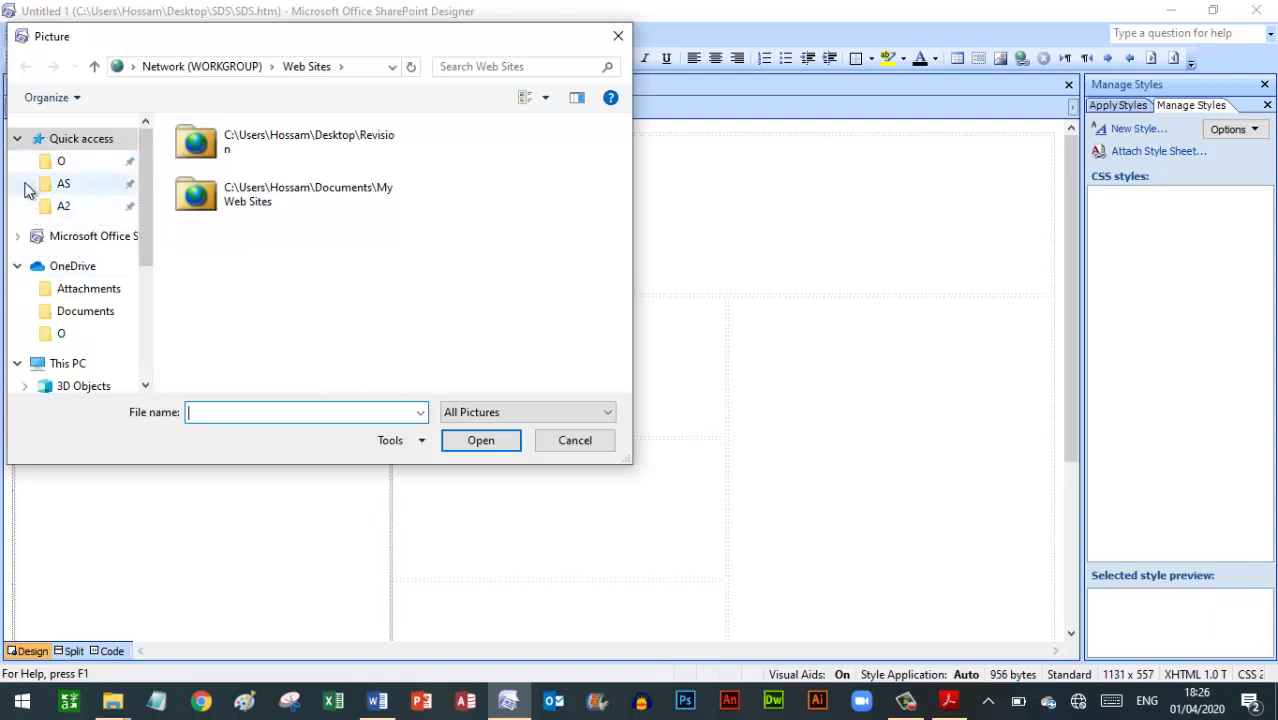
left_click(18, 234)
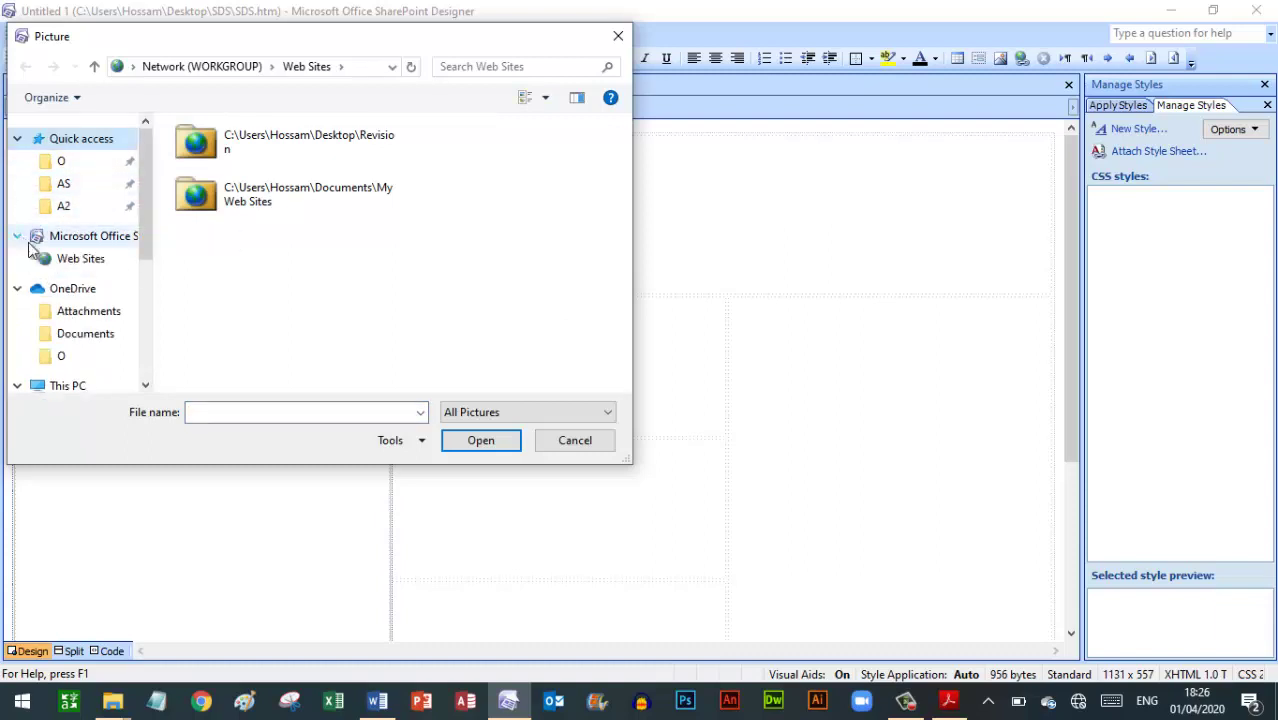
left_click_drag(144, 207, 151, 259)
left_click(80, 295)
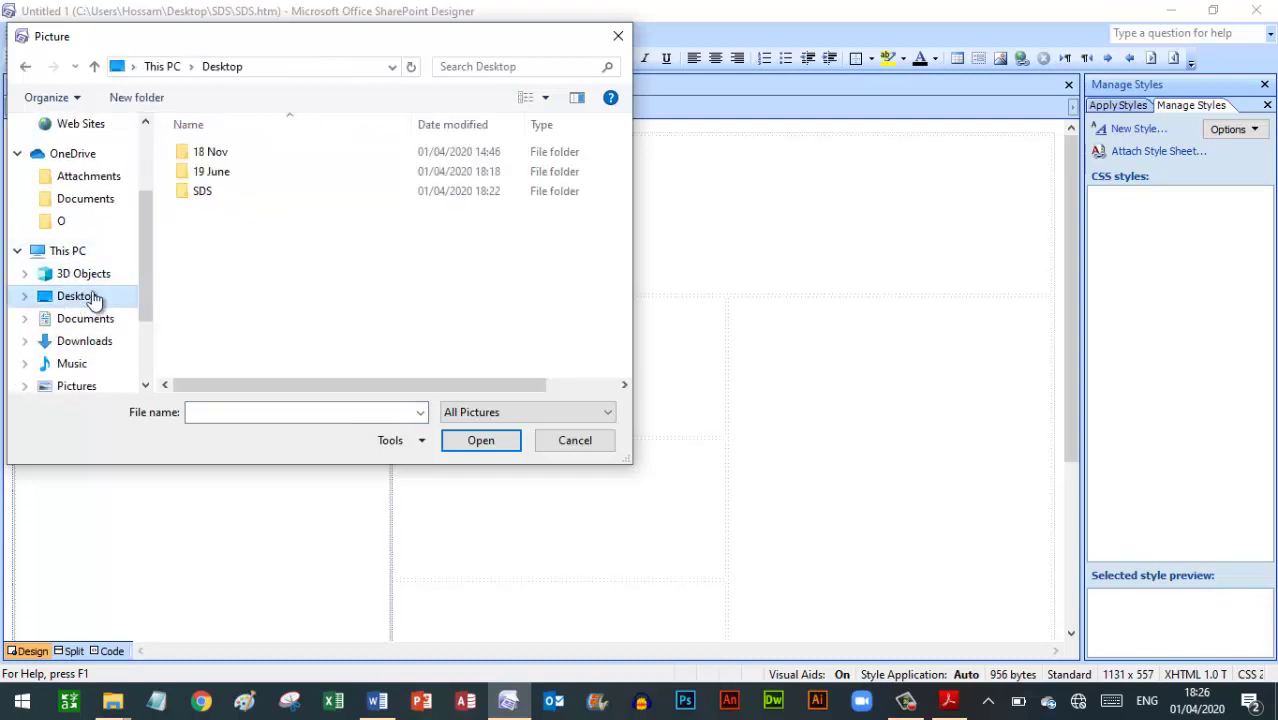
double_click(212, 194)
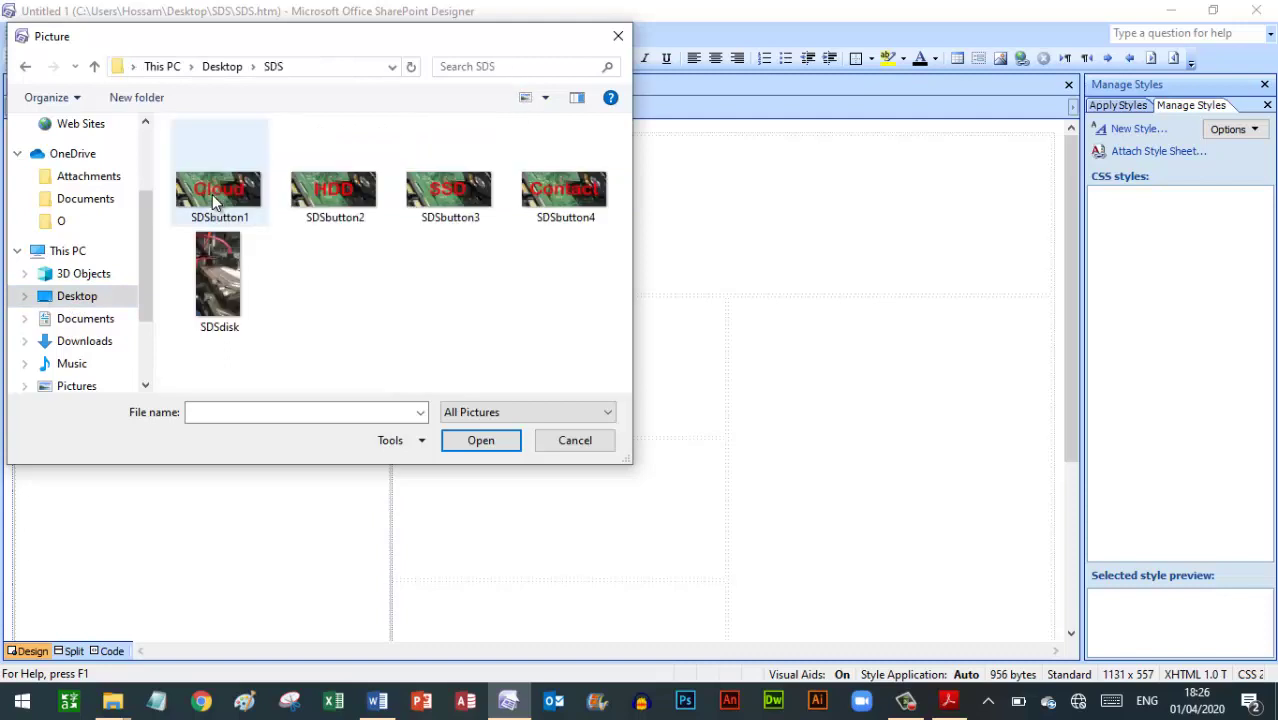
double_click(240, 290)
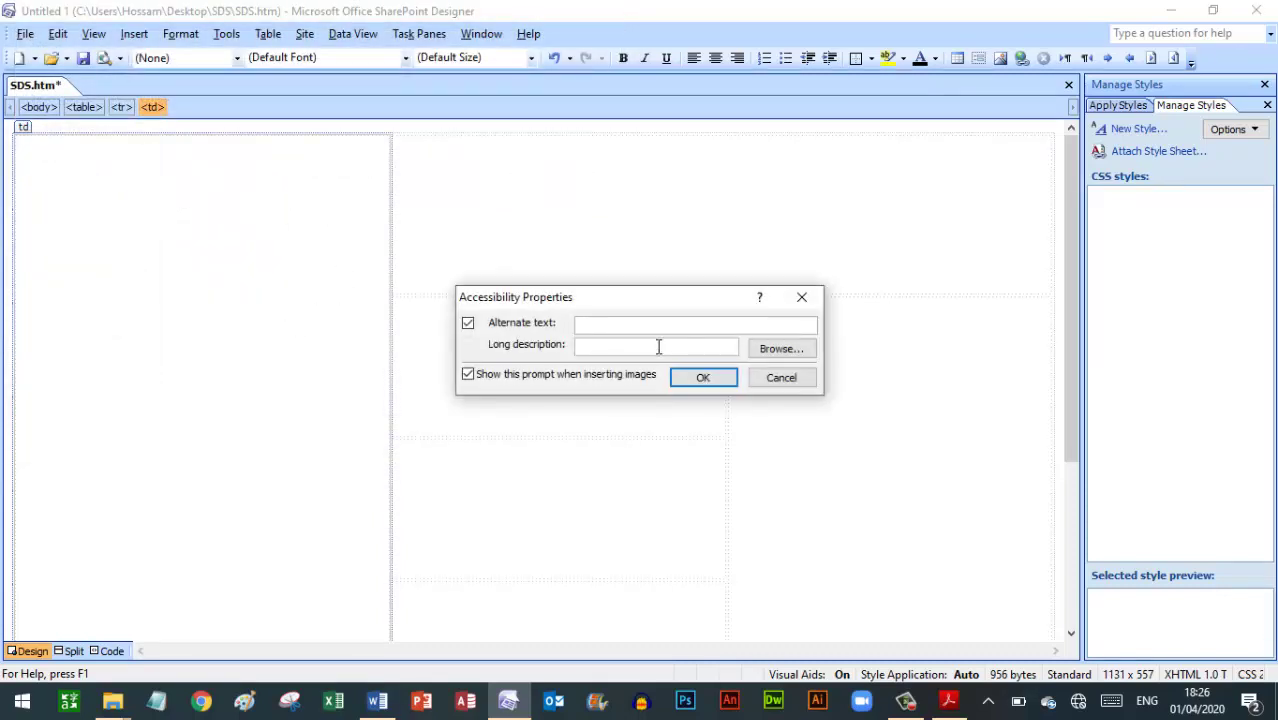
Give the SDSdisk photo the alternate text 'Disk' and place it in cell A
left_click(949, 701)
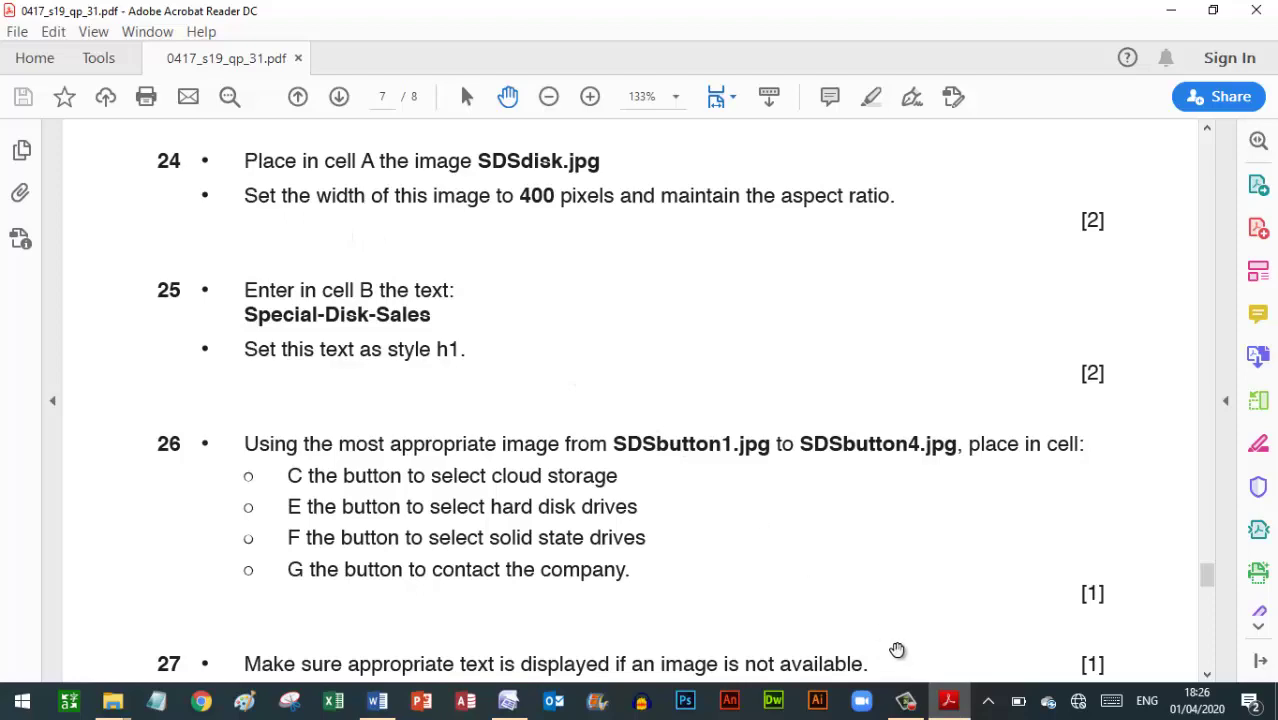
left_click(949, 706)
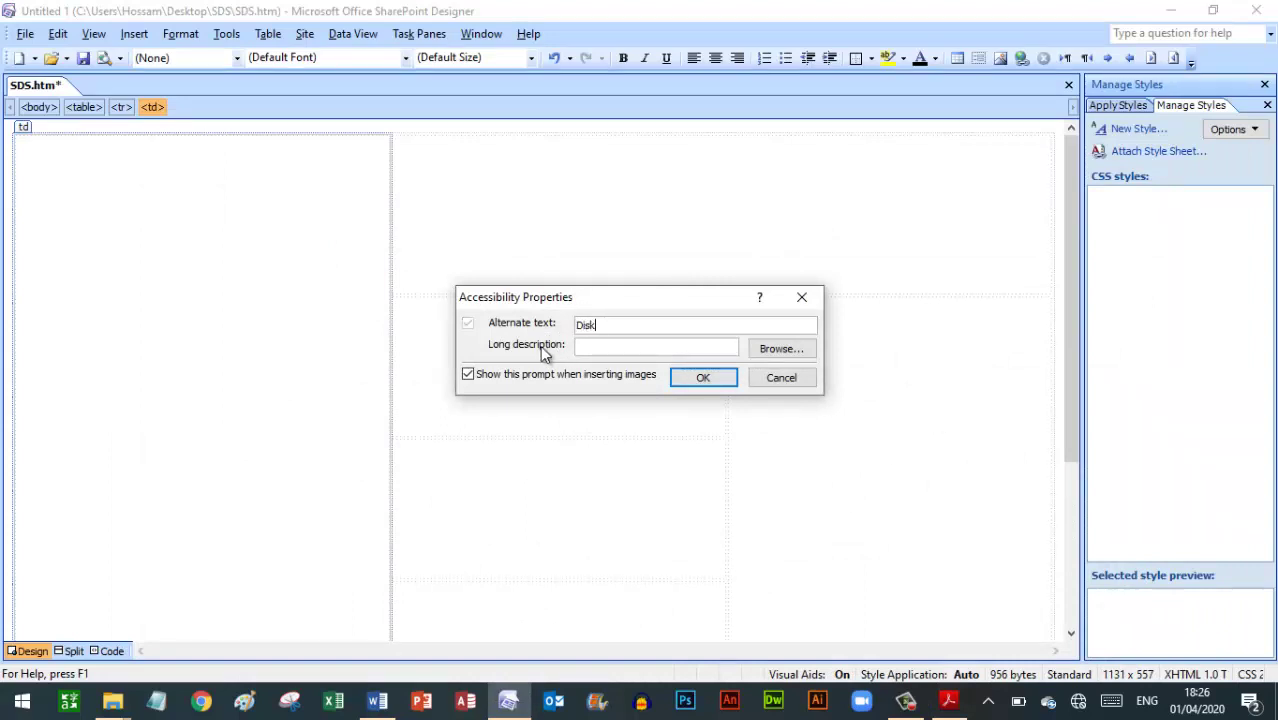
left_click(703, 378)
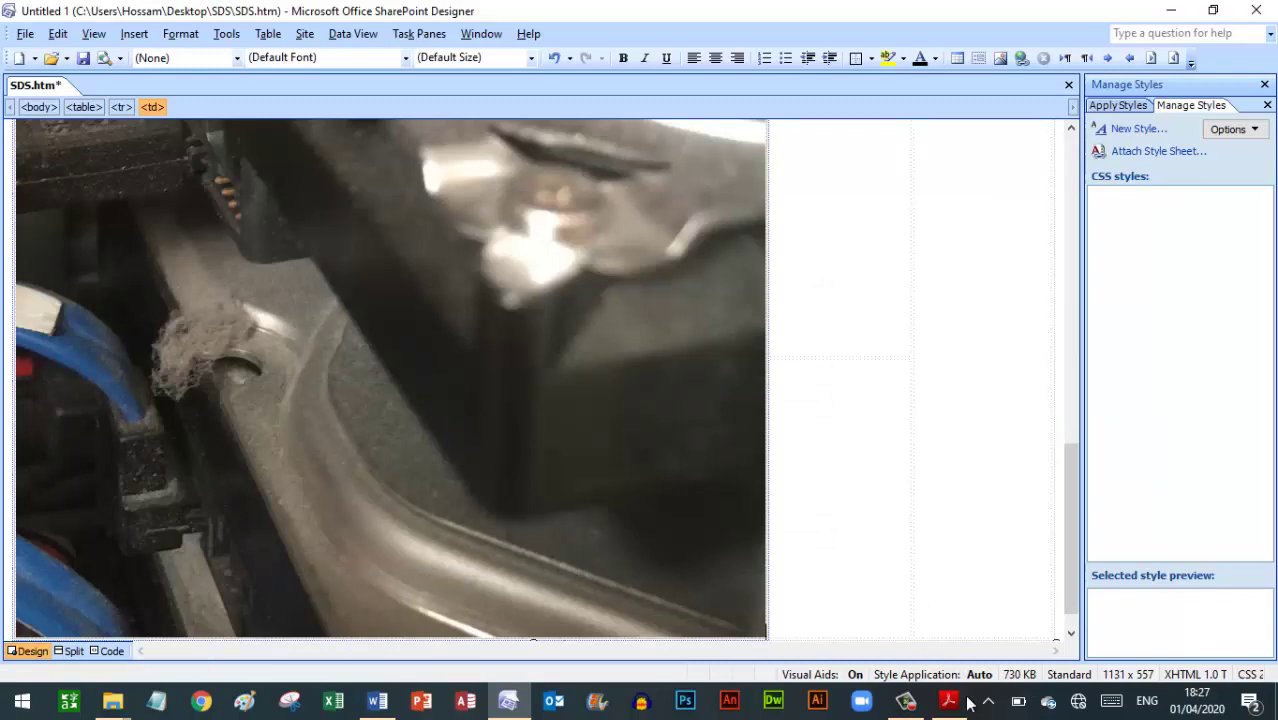
left_click(962, 701)
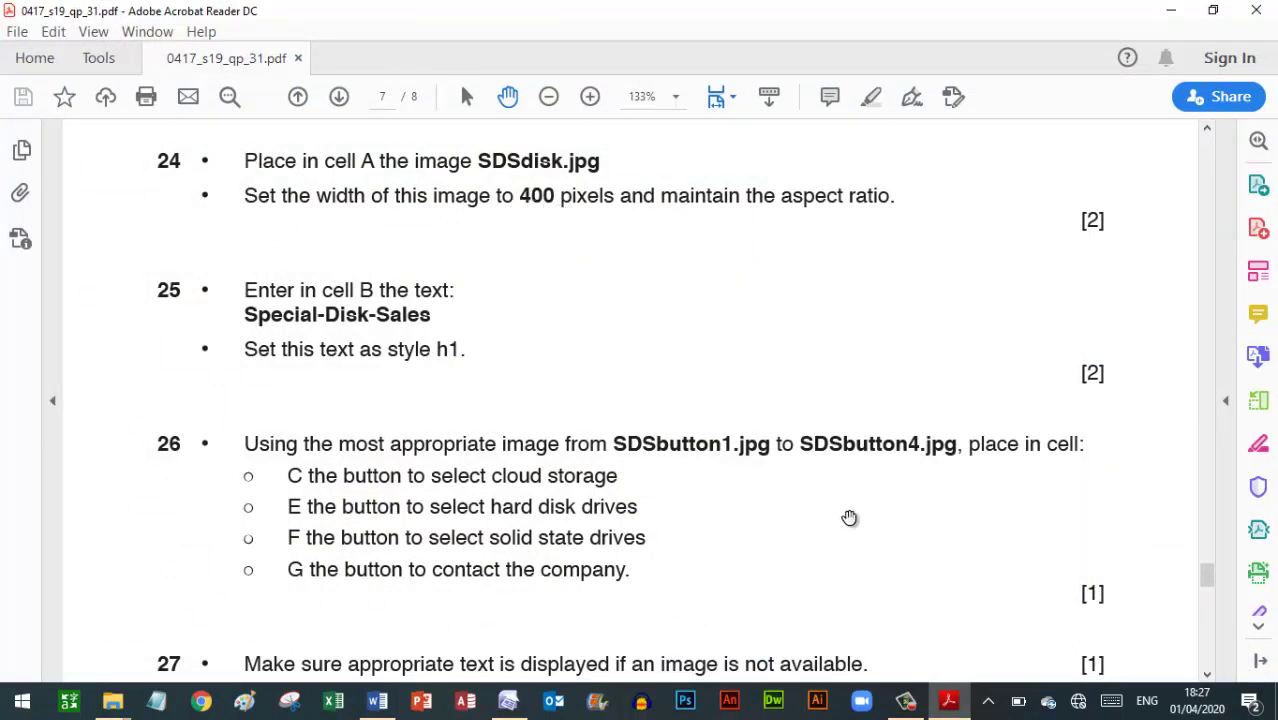
Change the SDSdisk image width from 800 to 400 pixels, keeping its aspect ratio
left_click(508, 700)
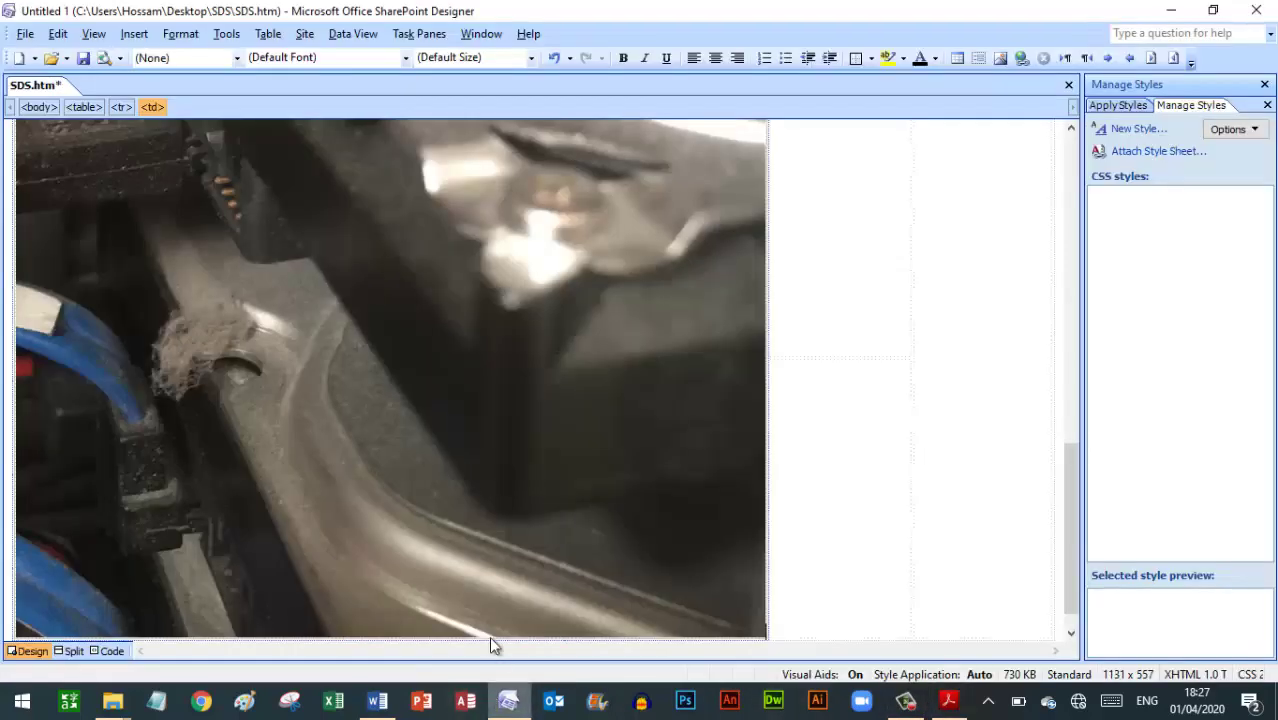
double_click(386, 374)
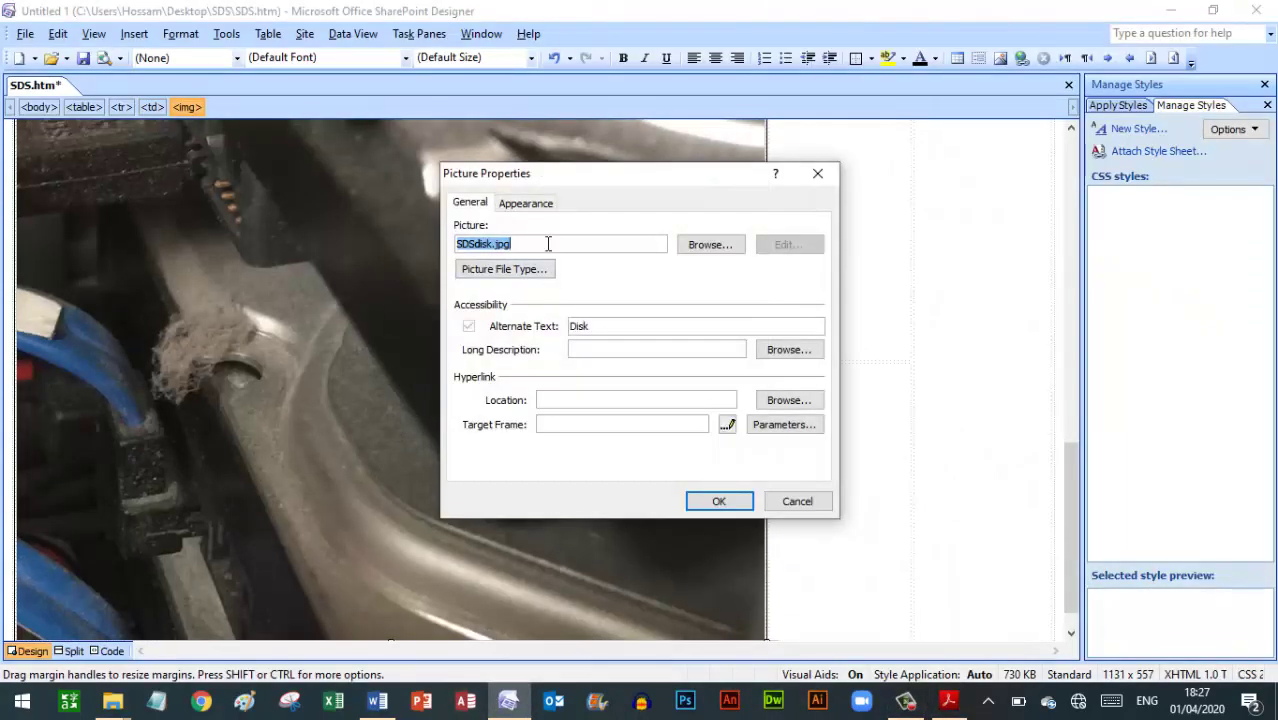
left_click(527, 205)
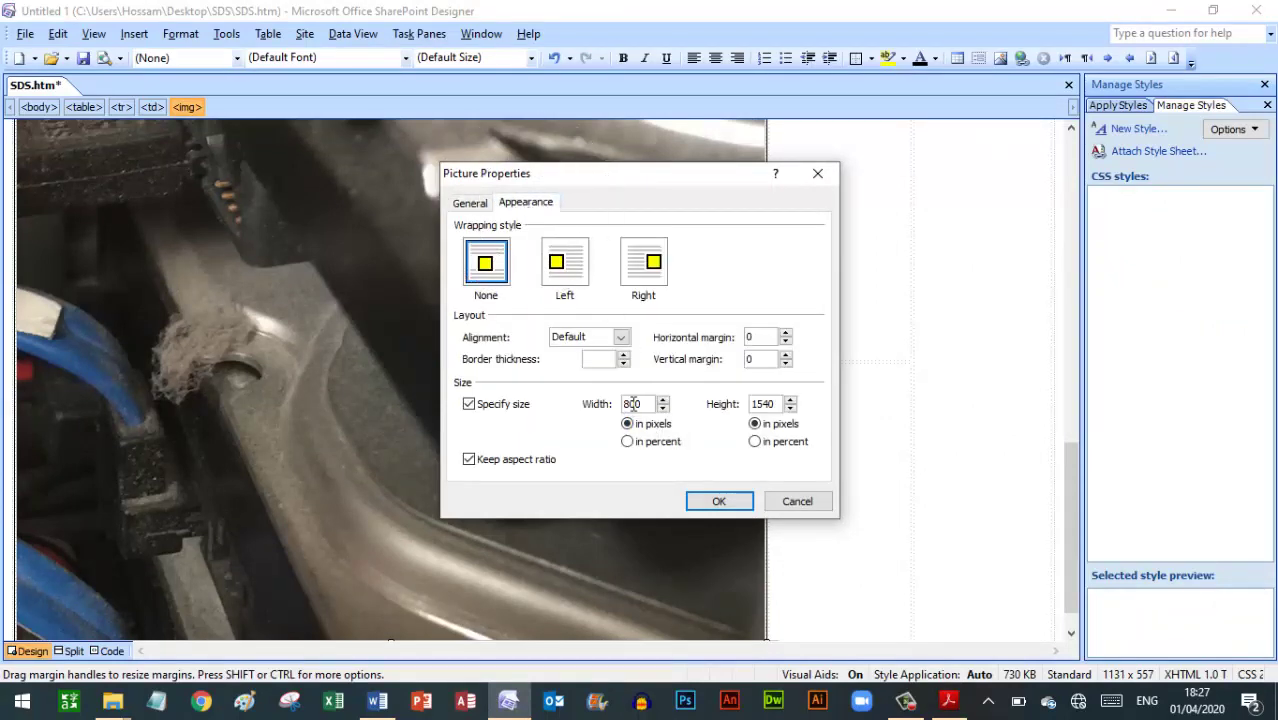
left_click_drag(651, 403, 592, 405)
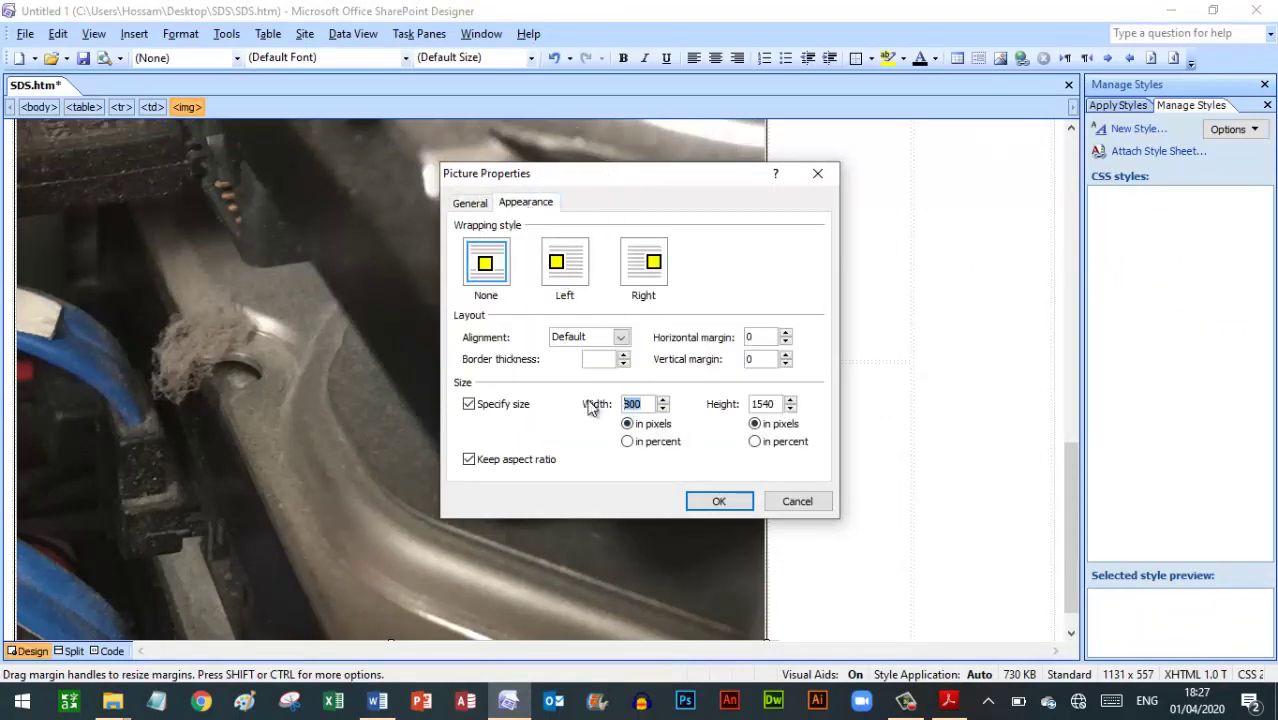
left_click(948, 703)
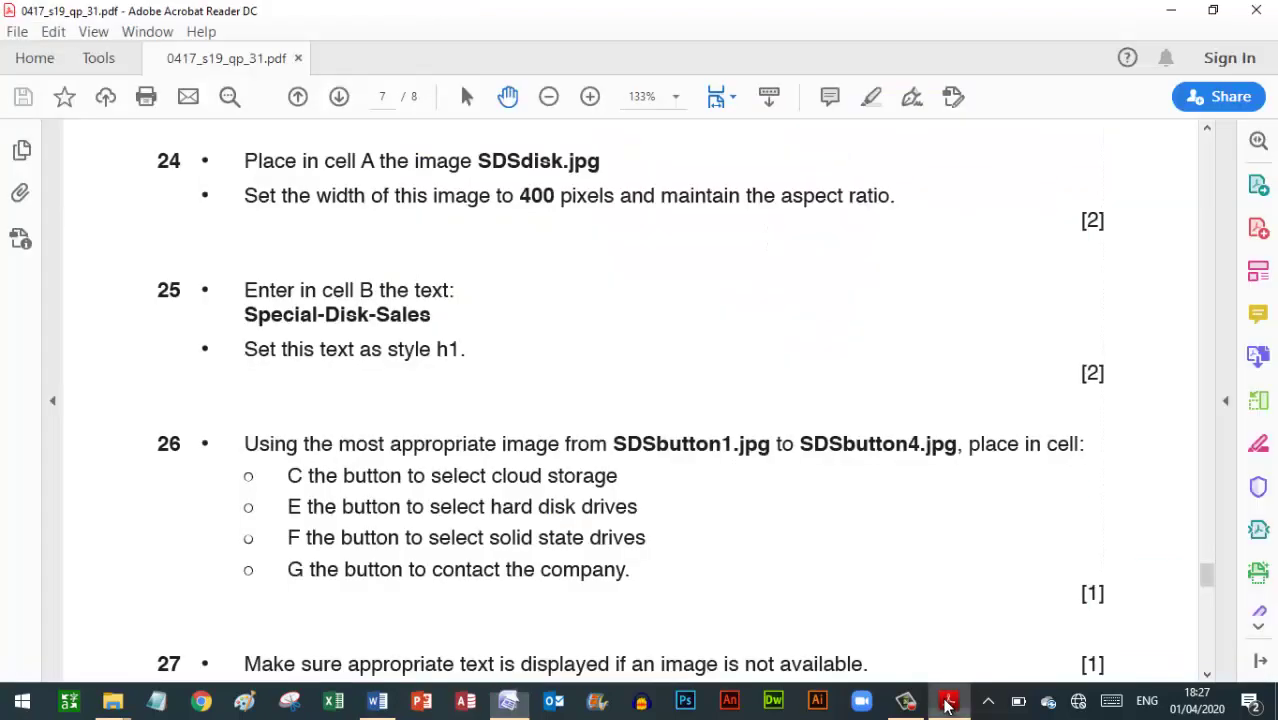
left_click(510, 703)
type("400")
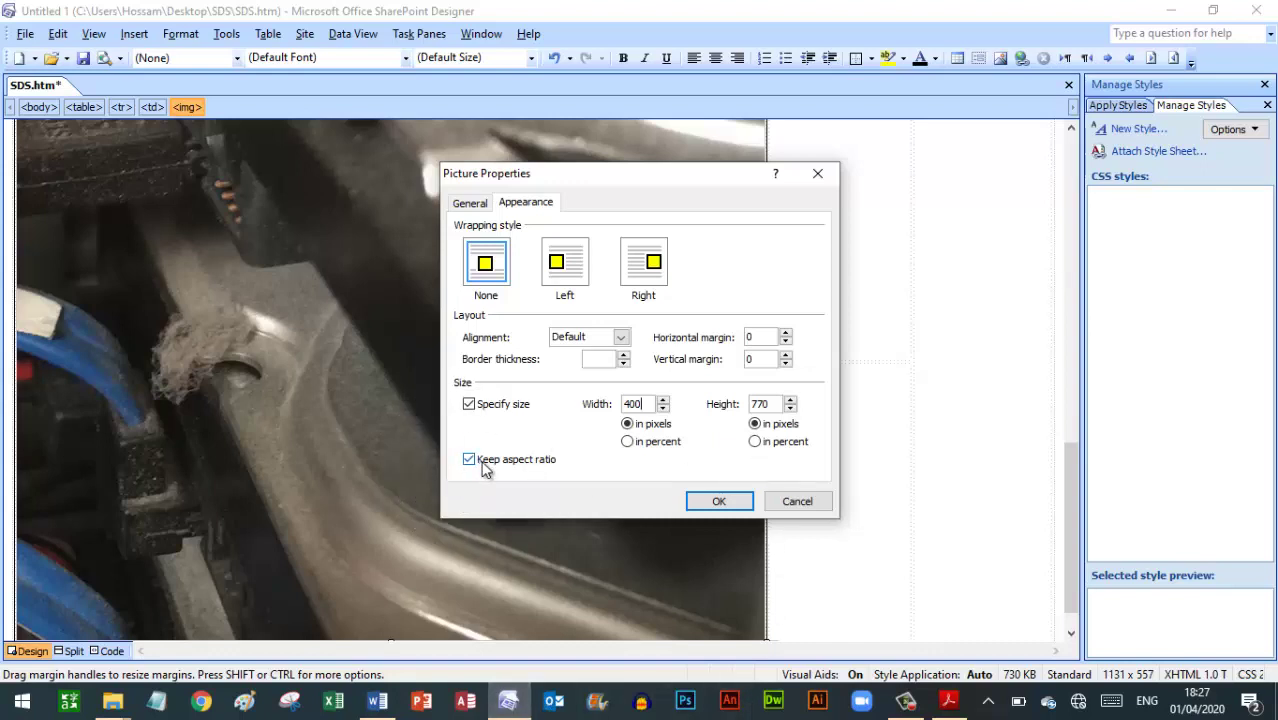
left_click(718, 502)
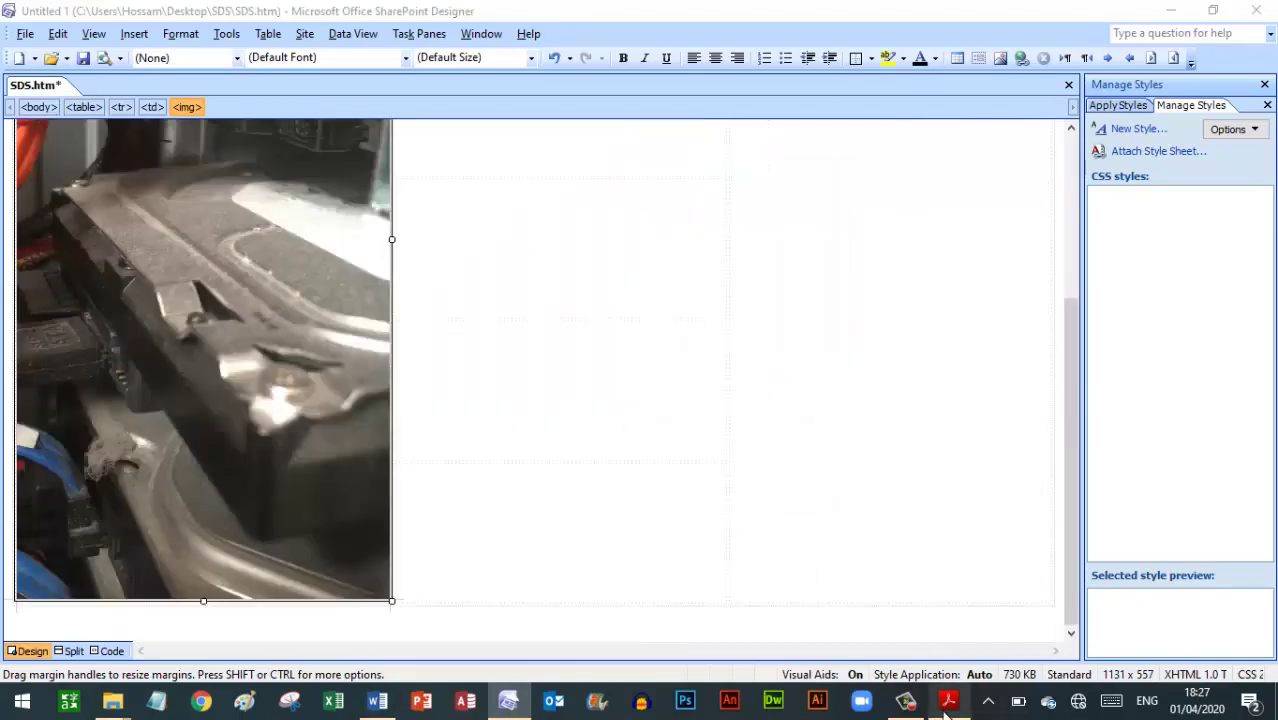
key("alt+Tab")
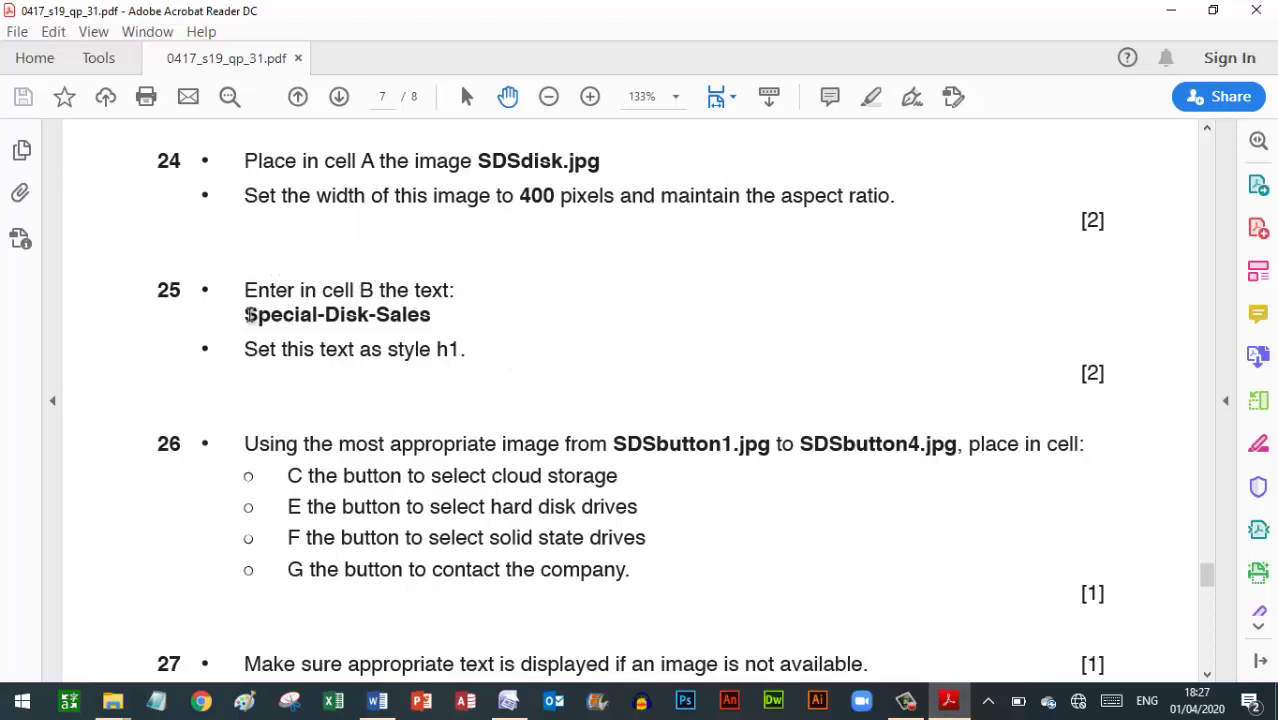
Select the Special-Disk-Sales text in the exam paper, then click into a right-hand table cell
mouse_move(256, 316)
left_mouse_down()
mouse_move(416, 314)
mouse_move(434, 328)
mouse_move(428, 318)
left_mouse_up()
key("ctrl+c")
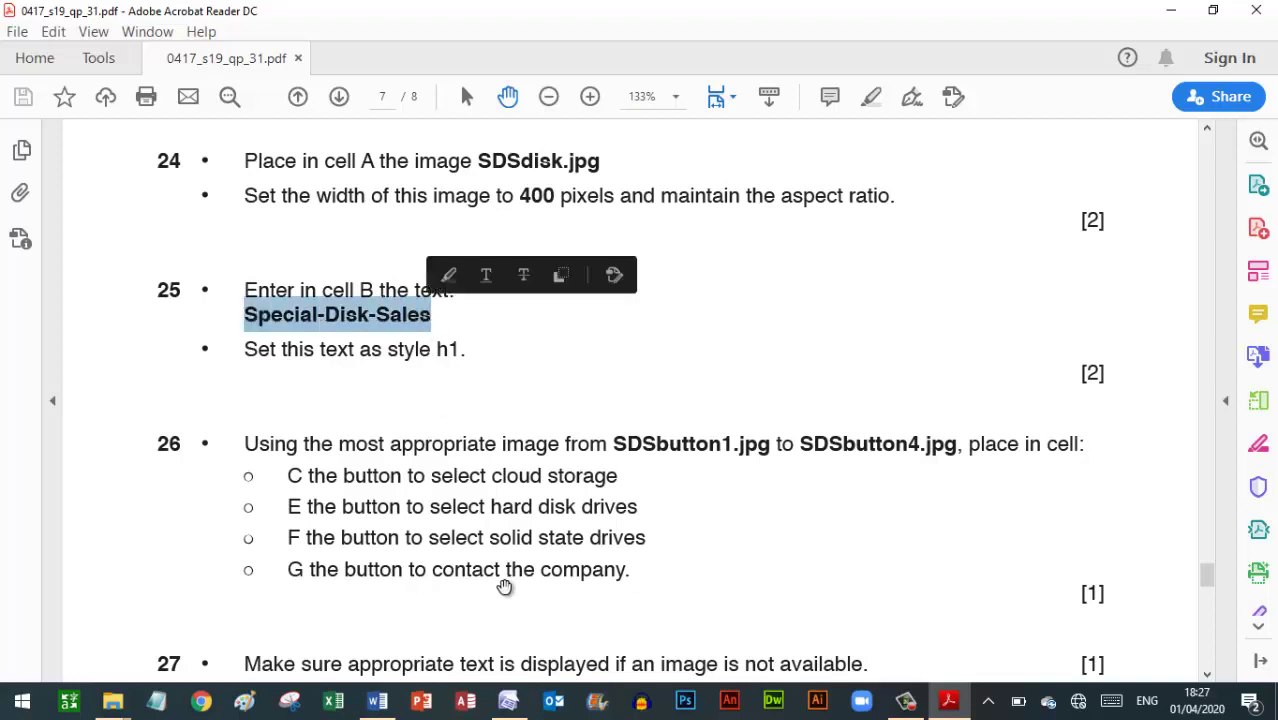
mouse_move(390, 708)
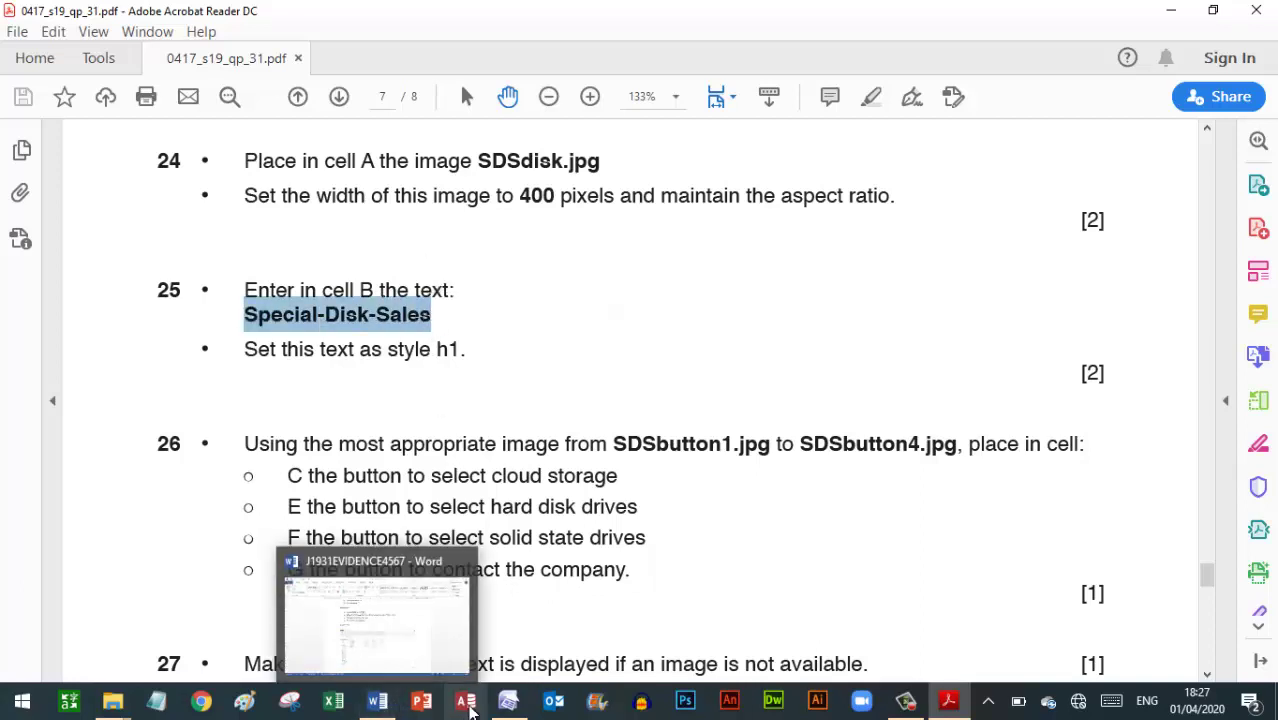
left_click(508, 700)
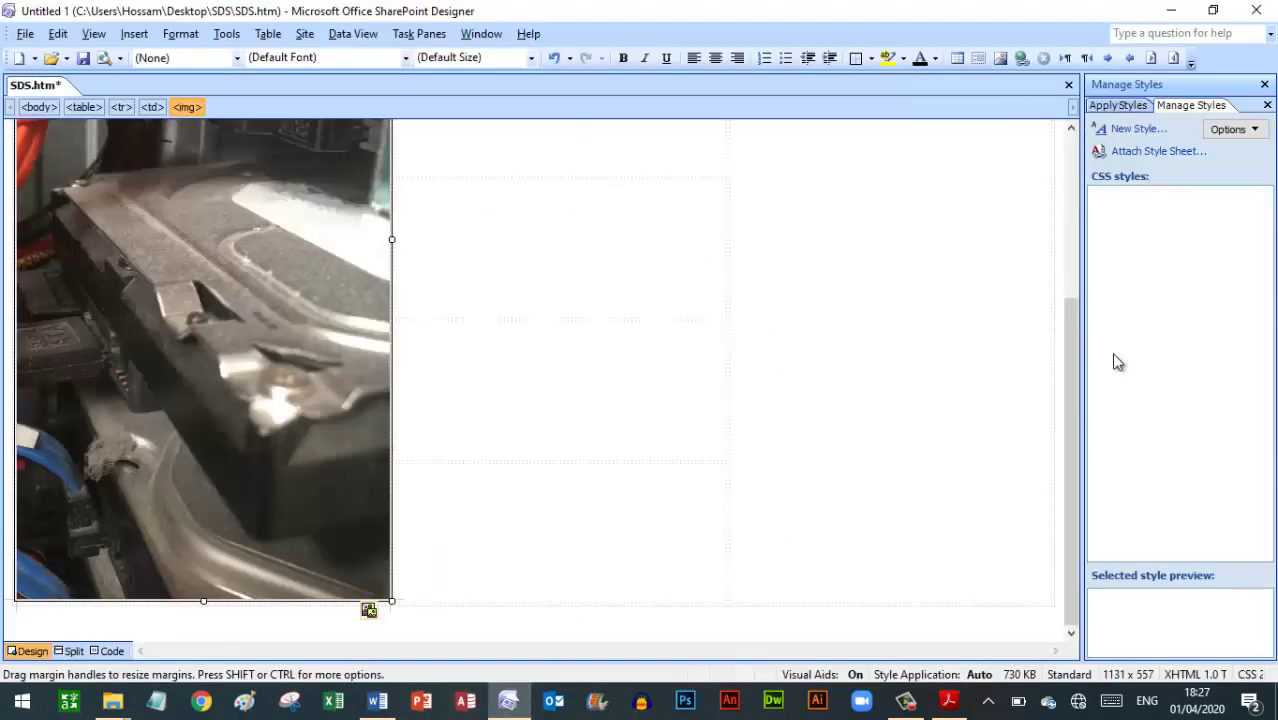
left_click_drag(1076, 369, 1066, 174)
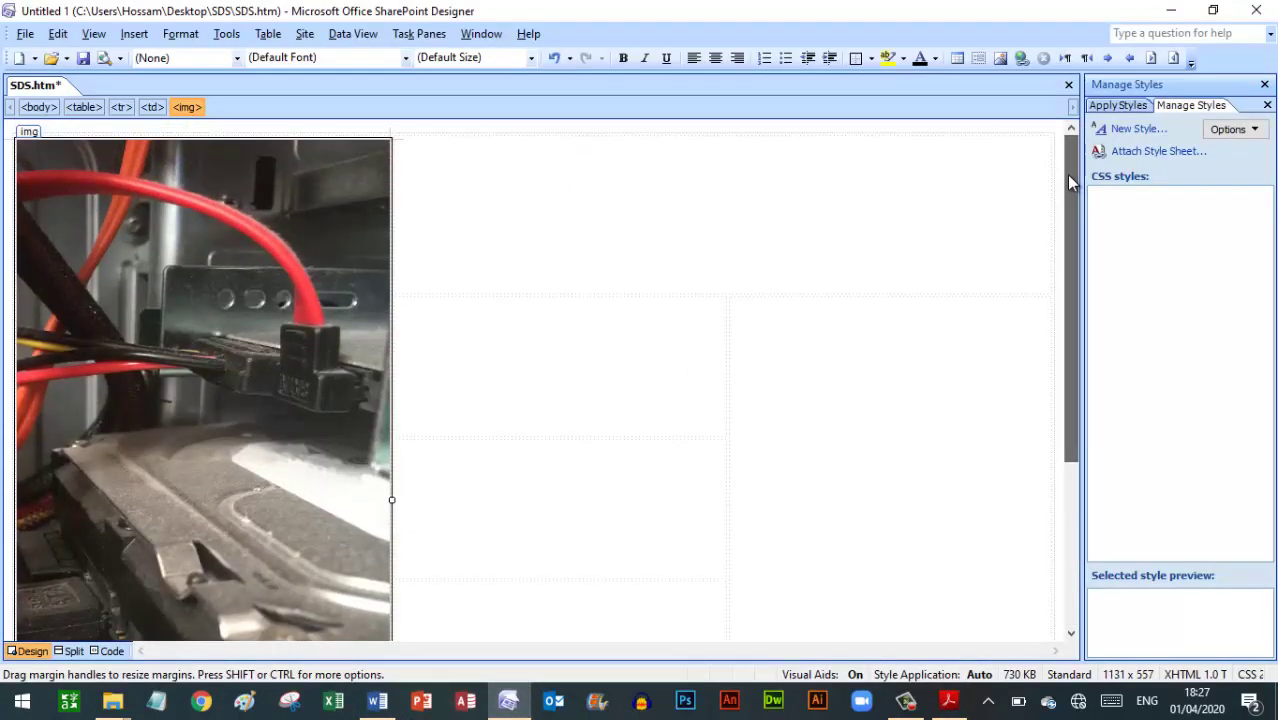
left_click(821, 398)
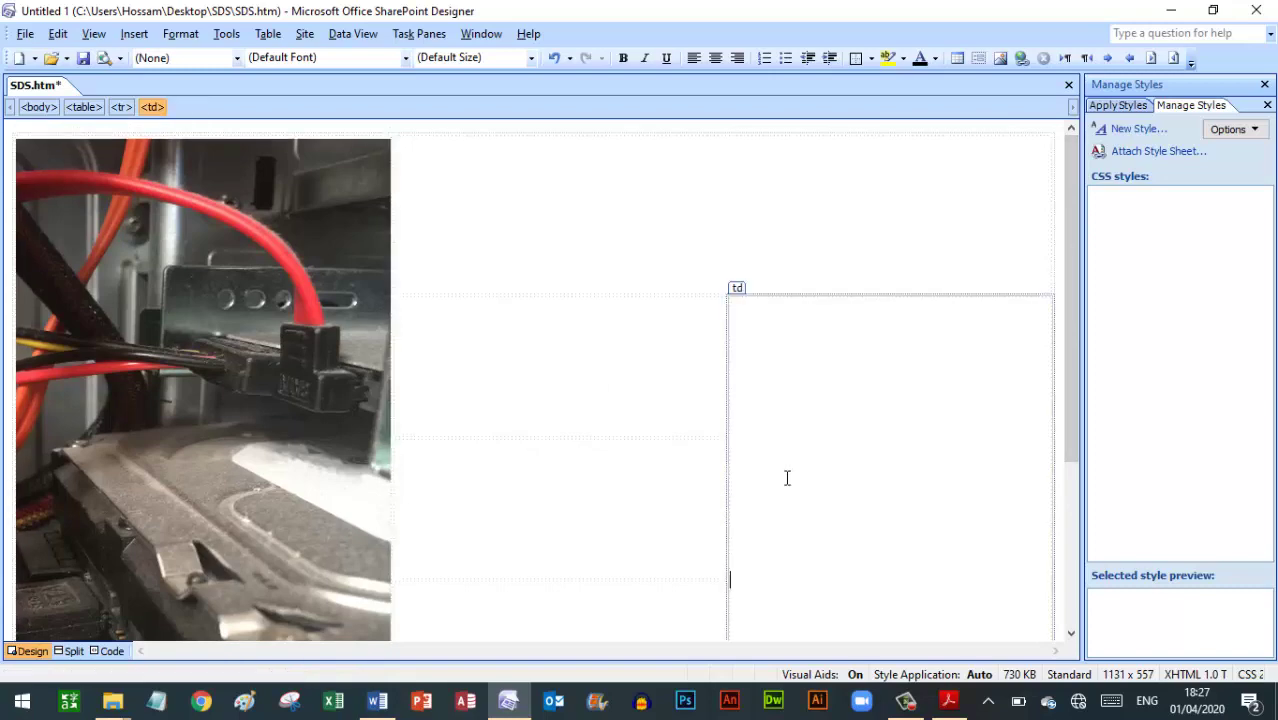
Scroll the exam paper up to question 23's table layout diagram
left_click(945, 703)
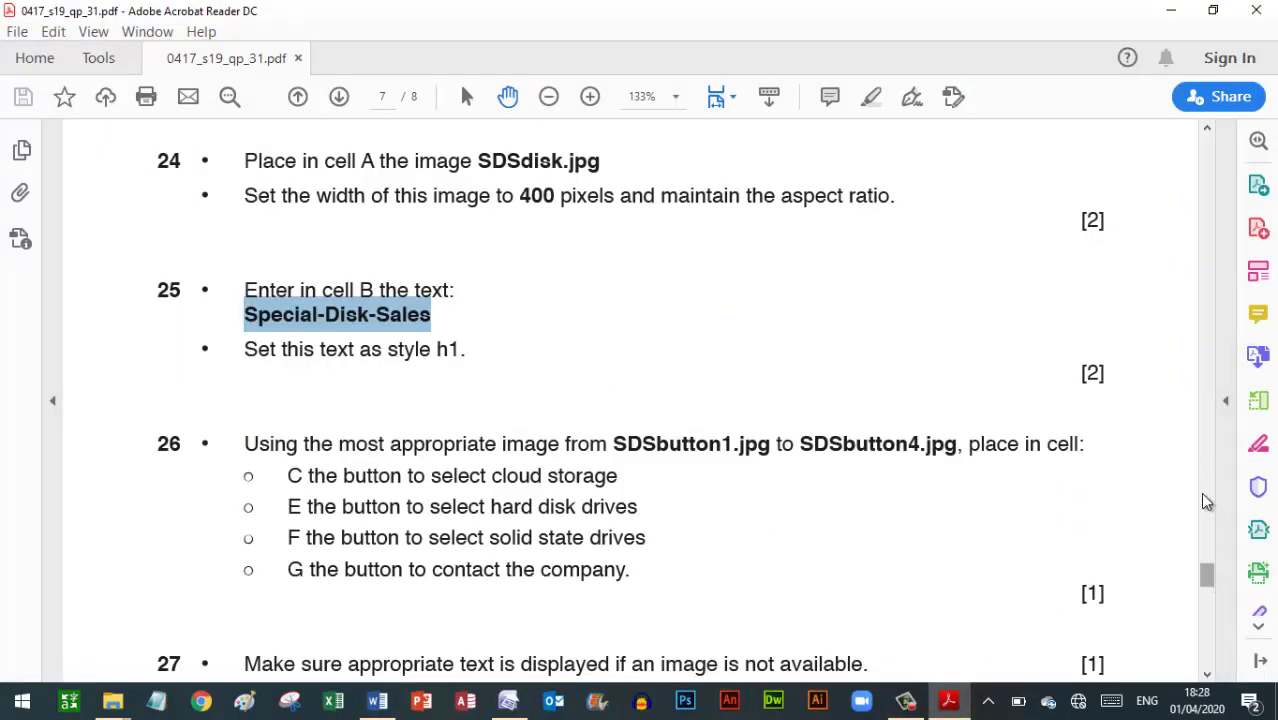
left_click_drag(1213, 585, 1230, 565)
scroll(1230, 558, "up", 3)
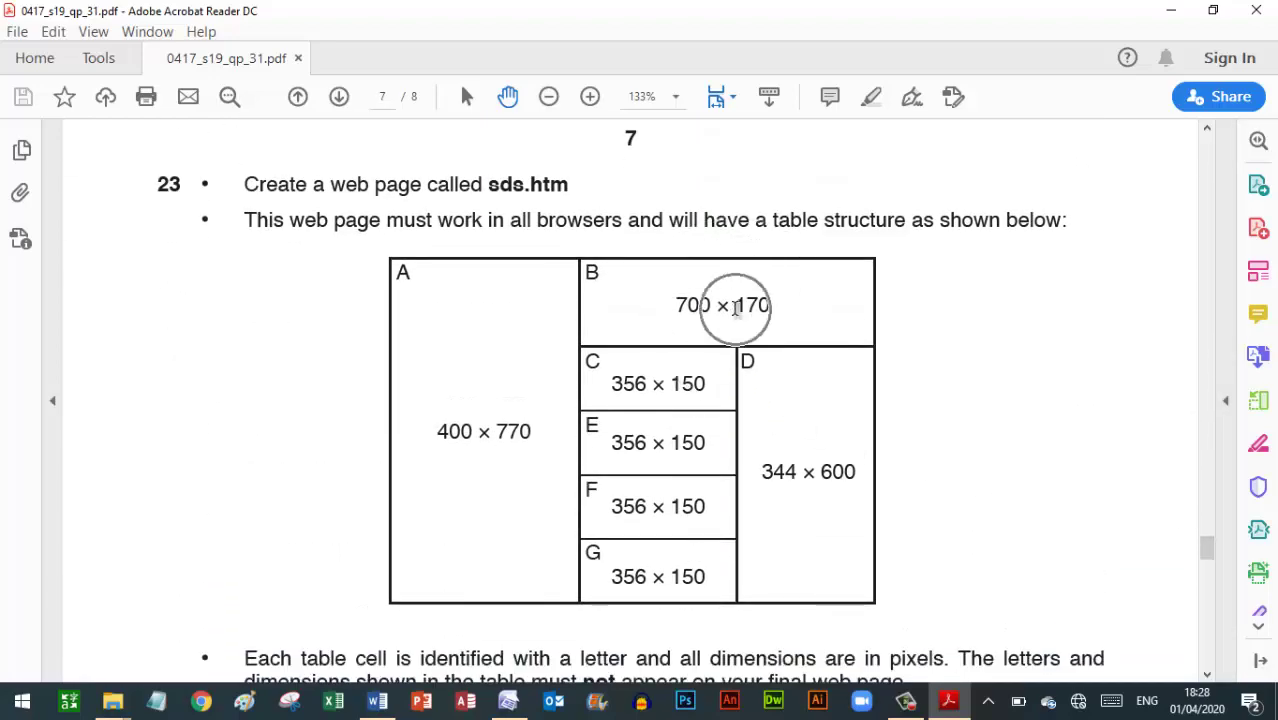
Paste Special-Disk-Sales into cell B and select the pasted paragraph
left_click(508, 700)
left_click(708, 216)
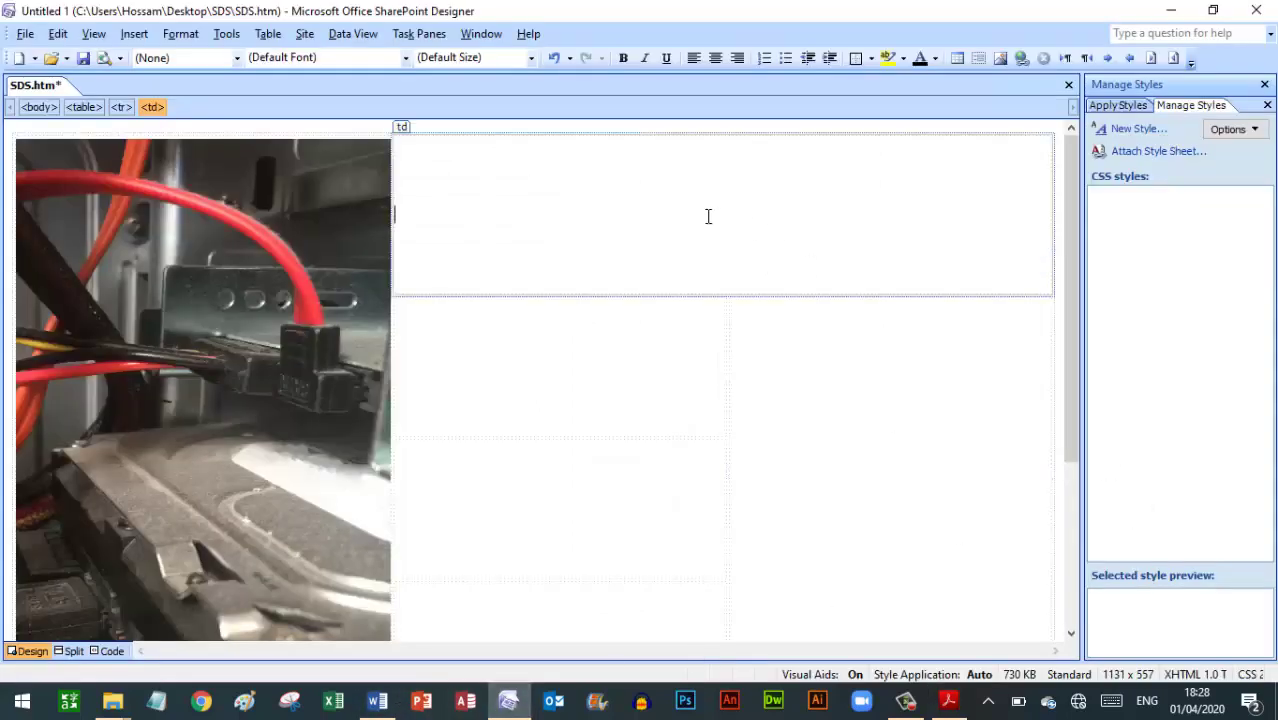
key("ctrl+v")
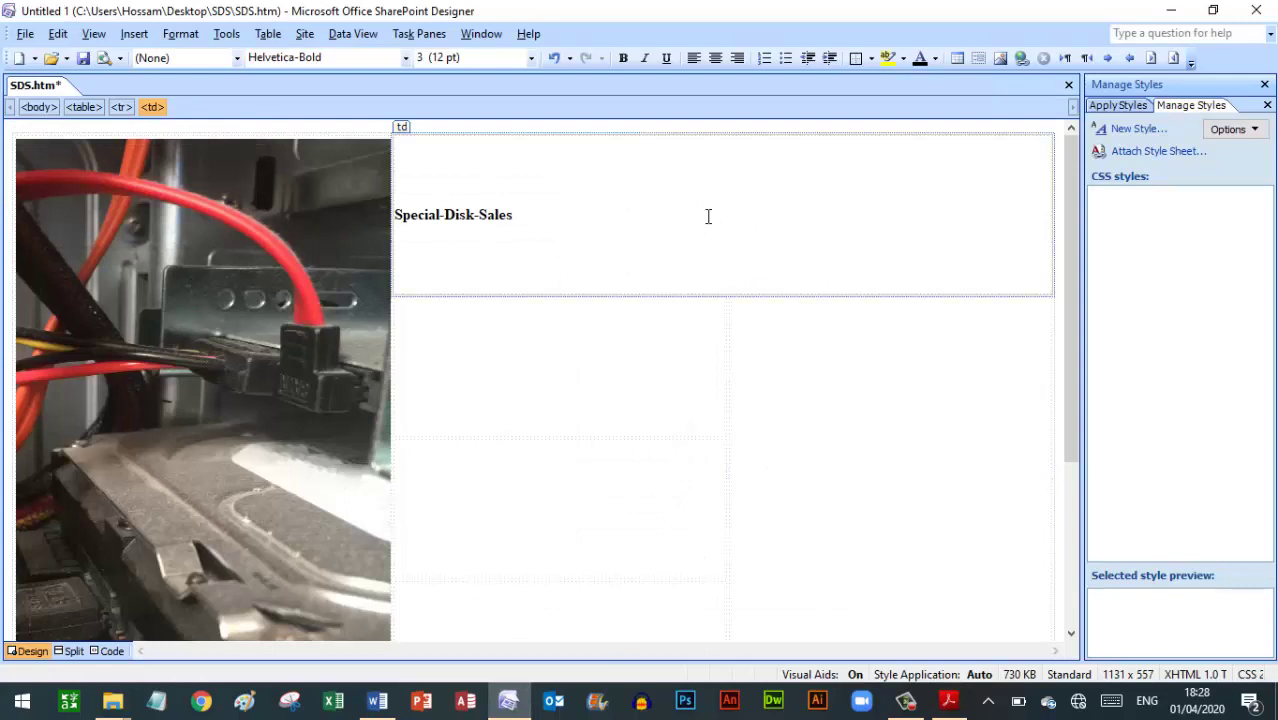
left_click_drag(545, 220, 390, 208)
triple_click(455, 207)
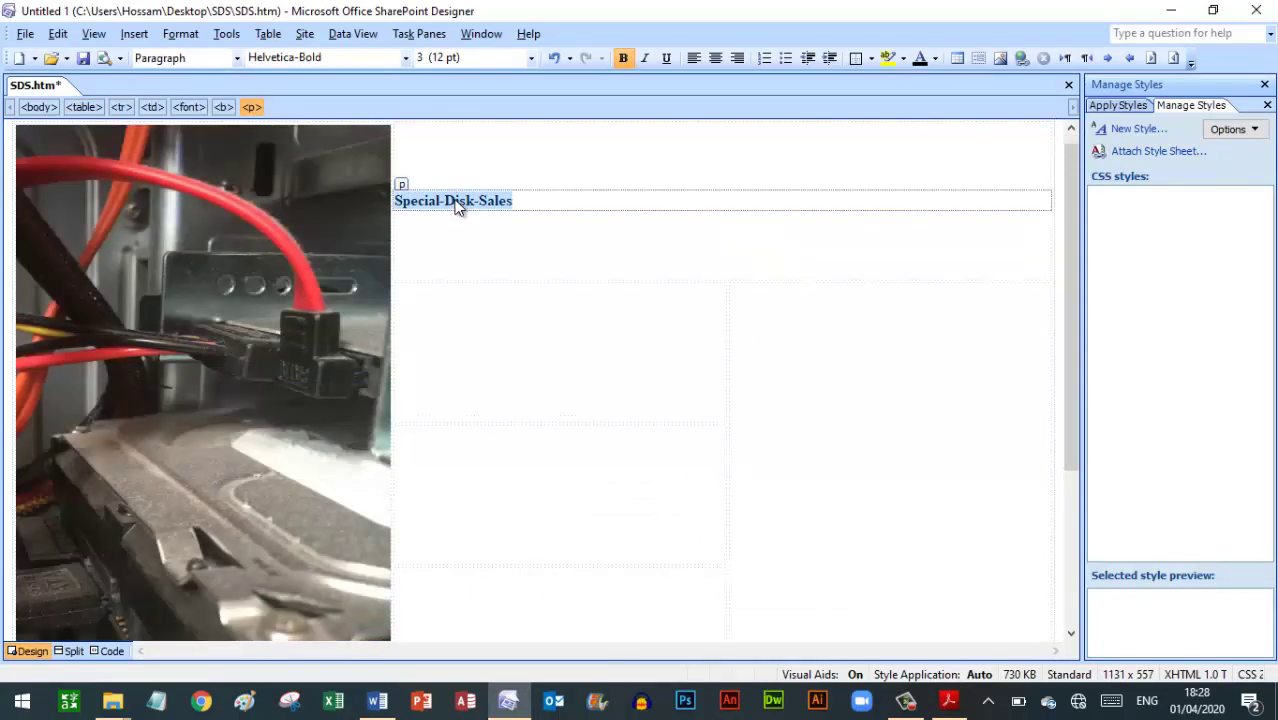
Scroll through the exam paper to check the heading instructions
left_click(947, 701)
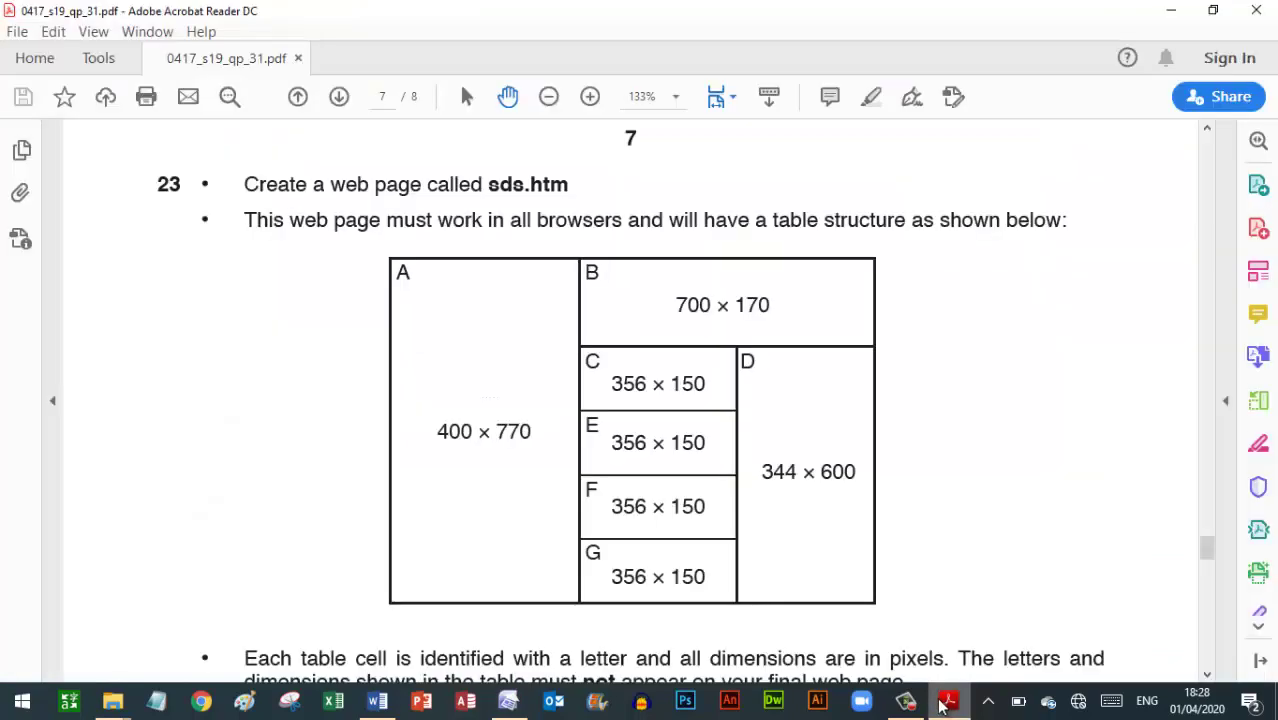
scroll(1018, 537, "down", 10)
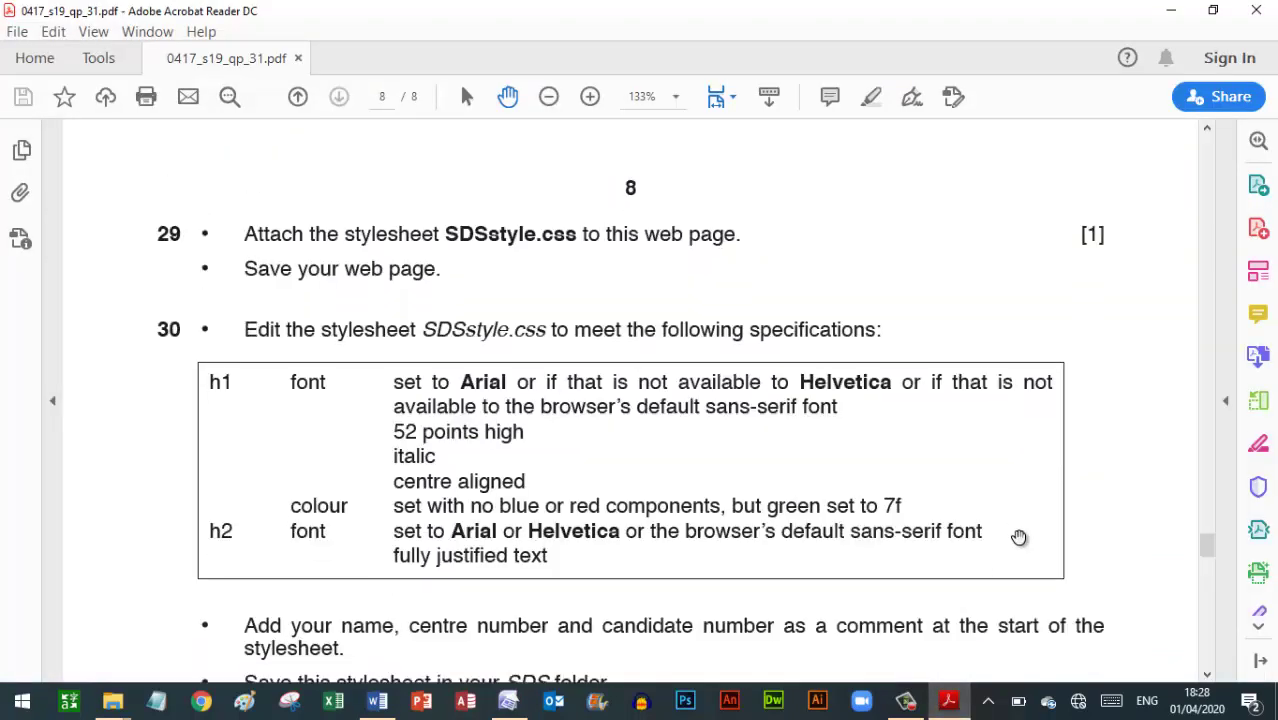
scroll(1018, 537, "up", 10)
scroll(1018, 537, "down", 3)
scroll(1018, 537, "down", 10)
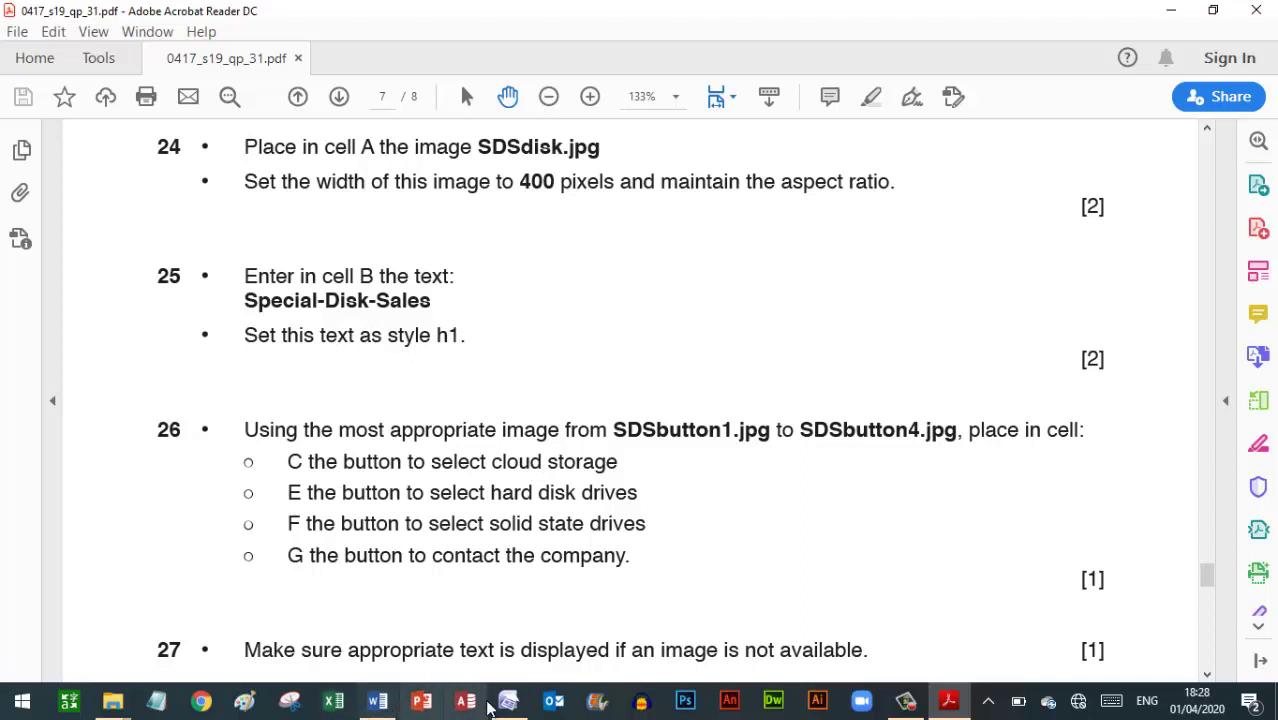
Apply the Heading 1 style to the Special-Disk-Sales text
left_click(503, 703)
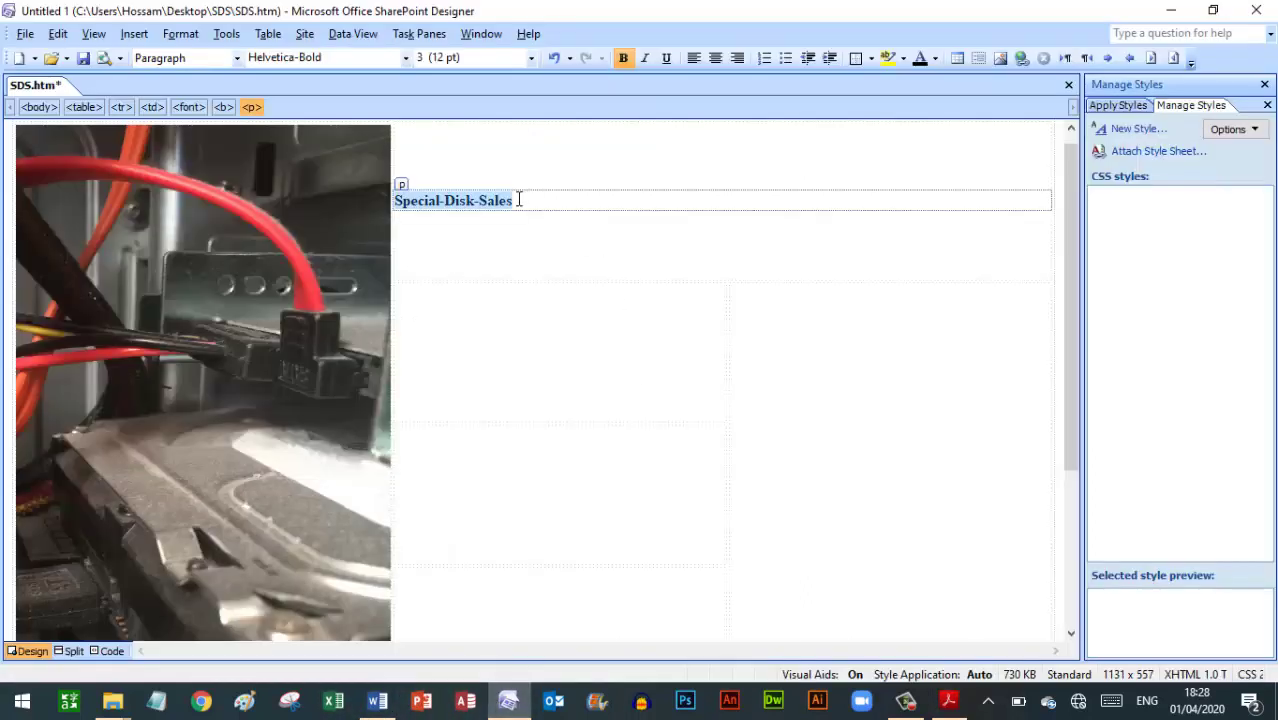
key("ctrl")
left_click(213, 62)
left_click(165, 106)
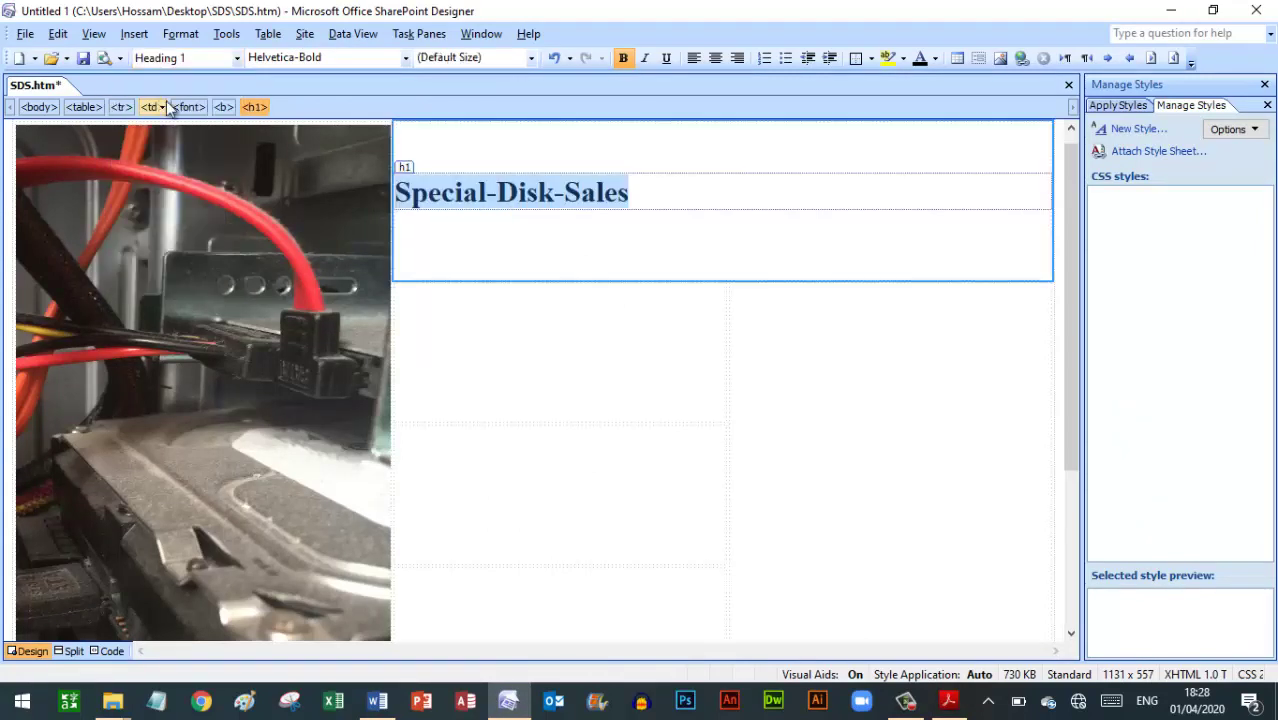
left_click(561, 325)
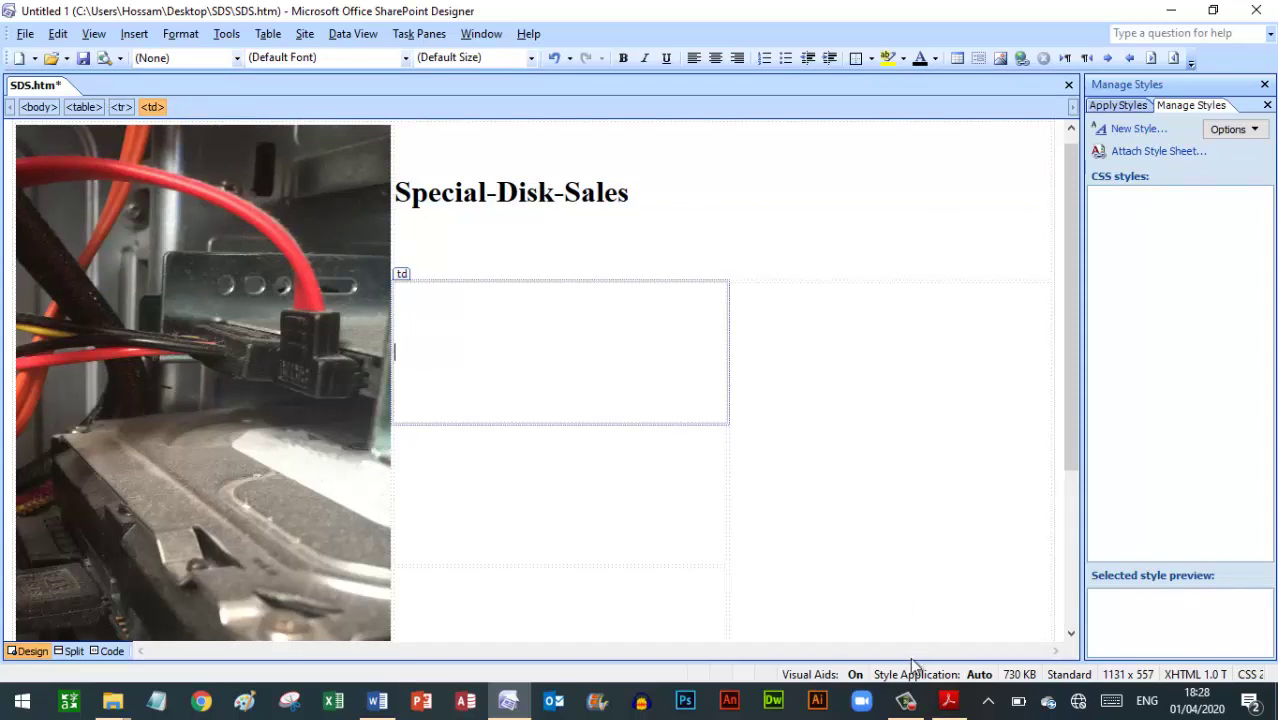
left_click(950, 703)
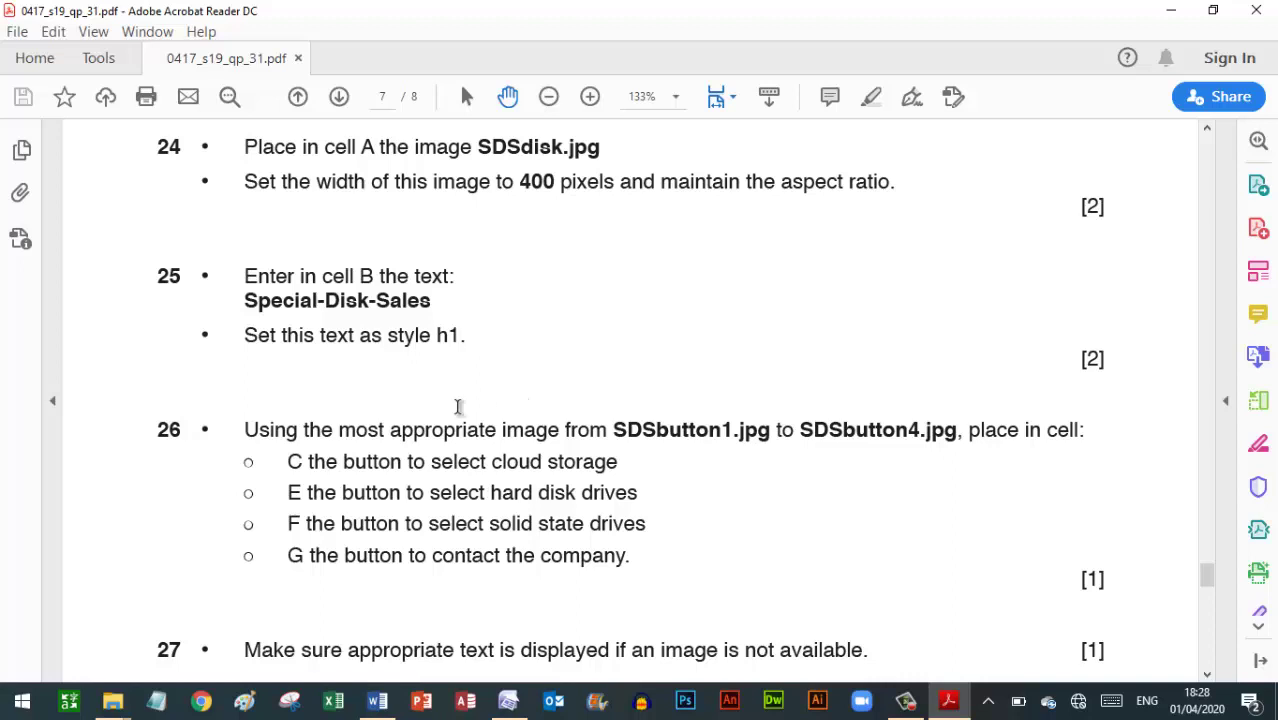
Scroll the exam paper to question 26 and snap Acrobat to the right half of the screen
scroll(459, 406, "down", 5)
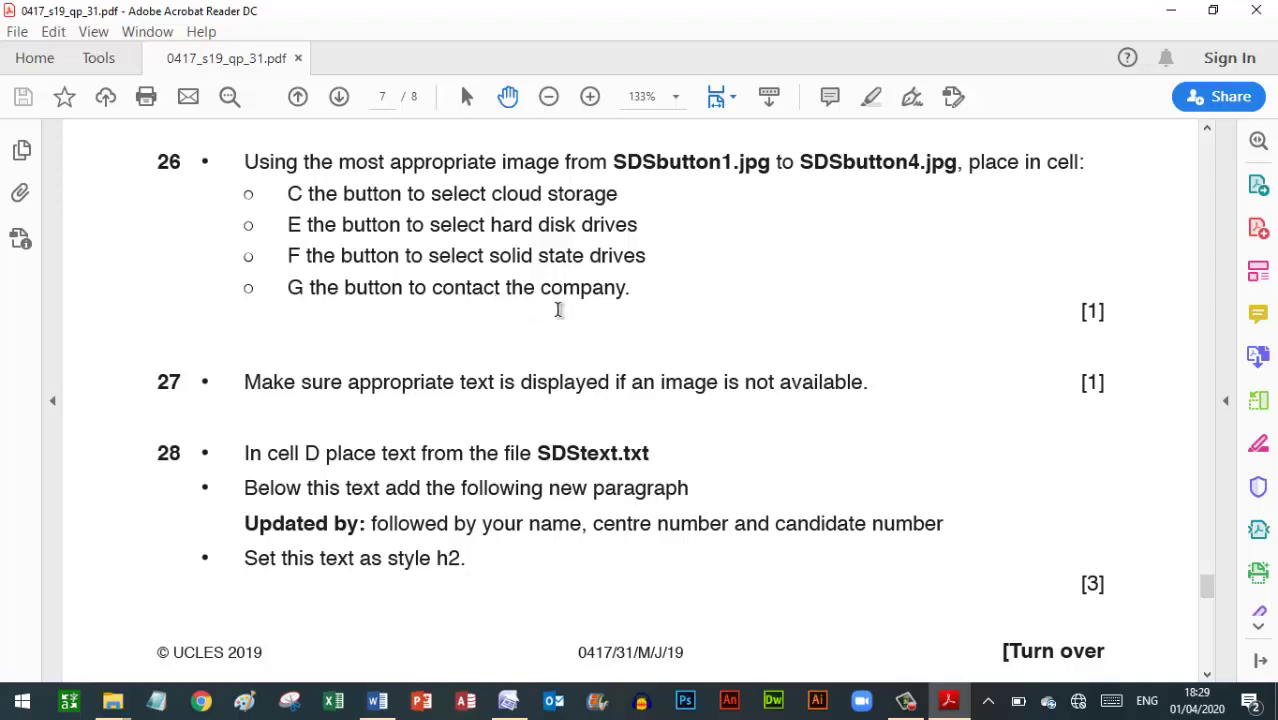
key("super+Right")
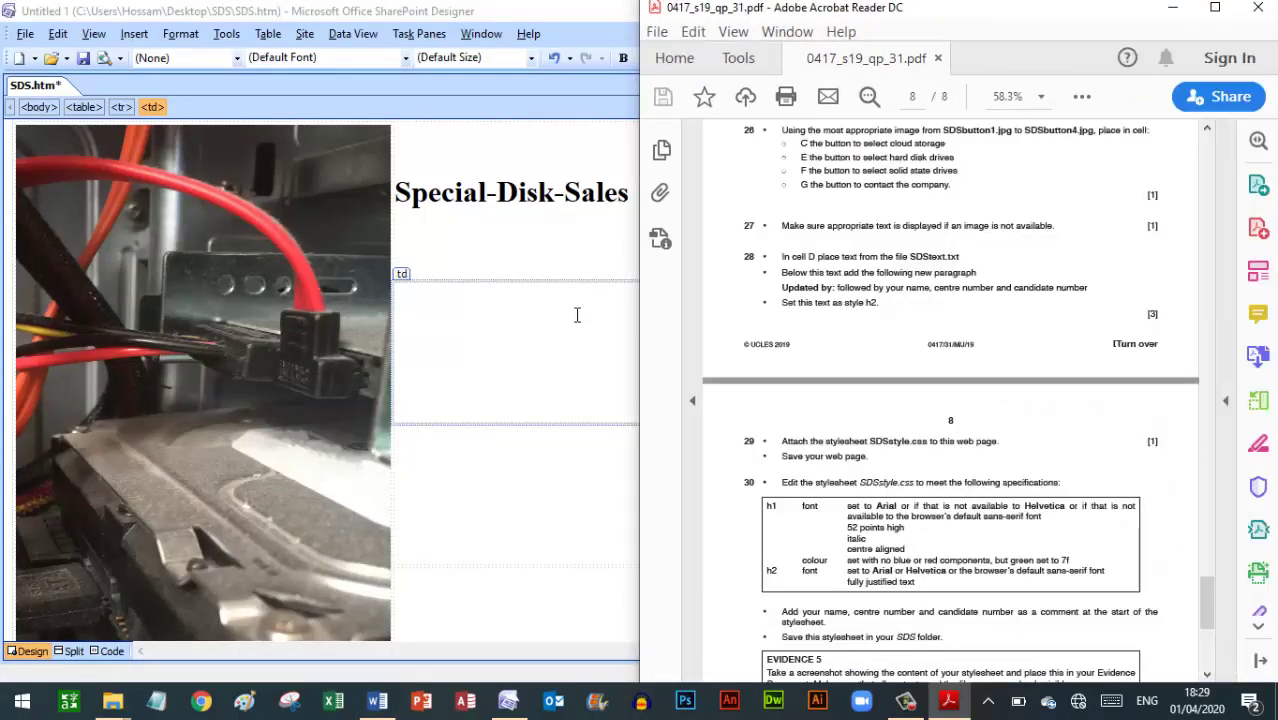
Snap SharePoint Designer to the left half beside the exam paper
left_click(559, 580)
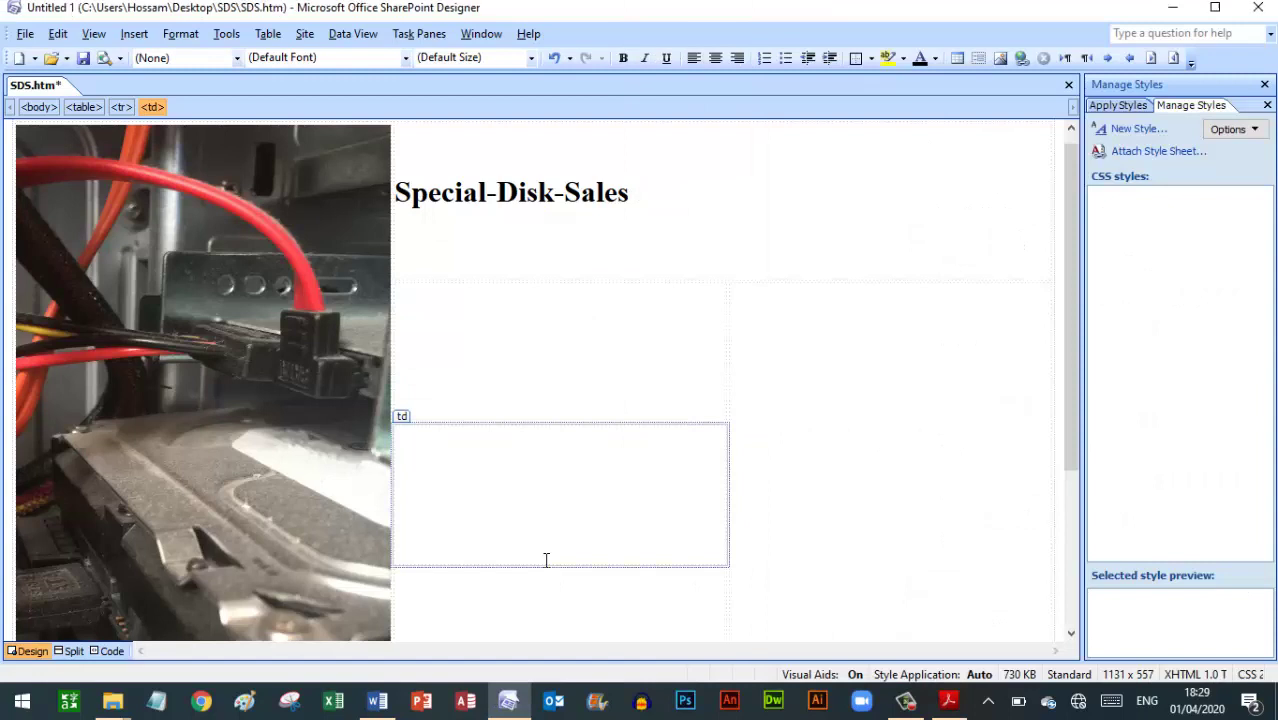
key("super+Left")
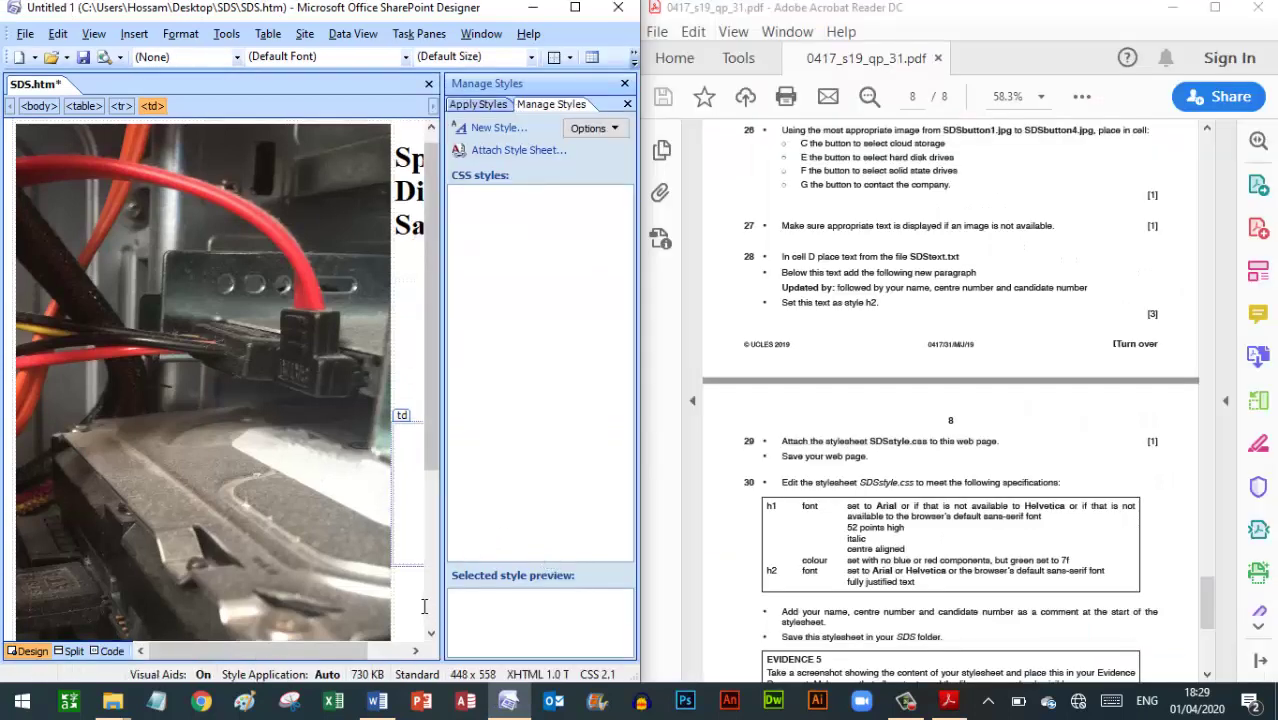
left_click_drag(365, 651, 400, 651)
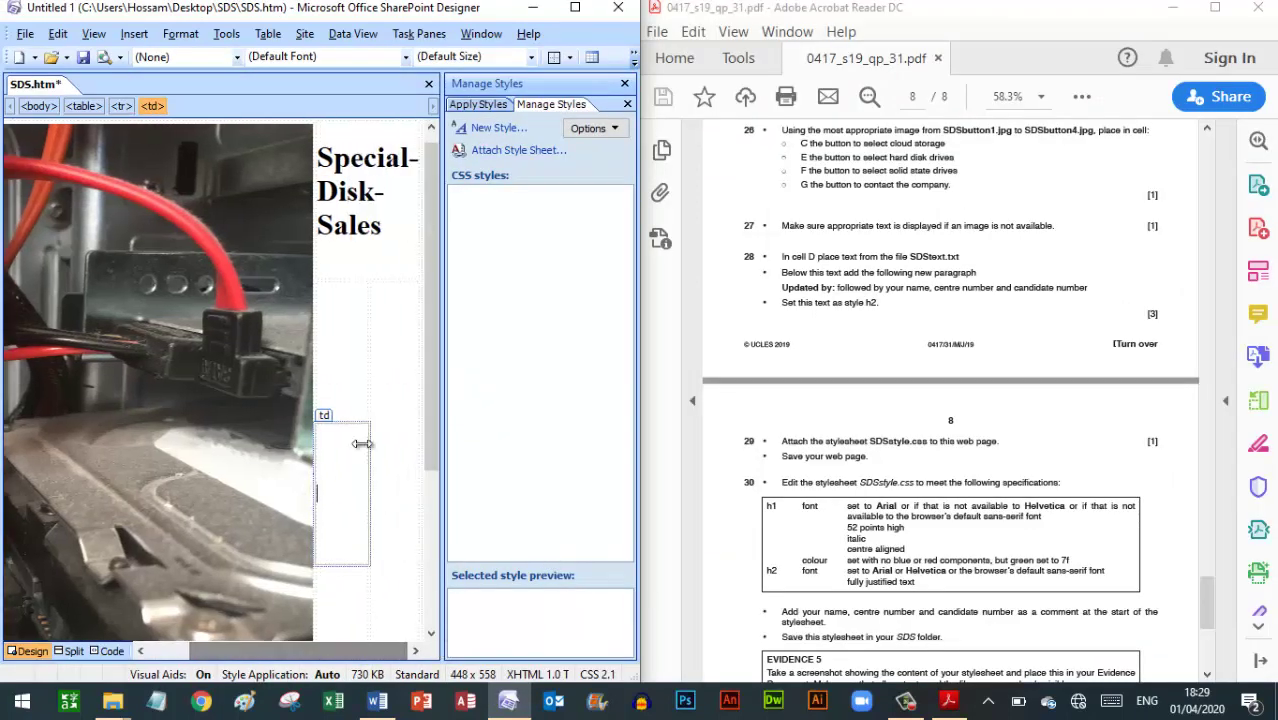
Insert the SDSbutton1 Cloud image into cell C with alternate text 'Cloud'
left_click(343, 360)
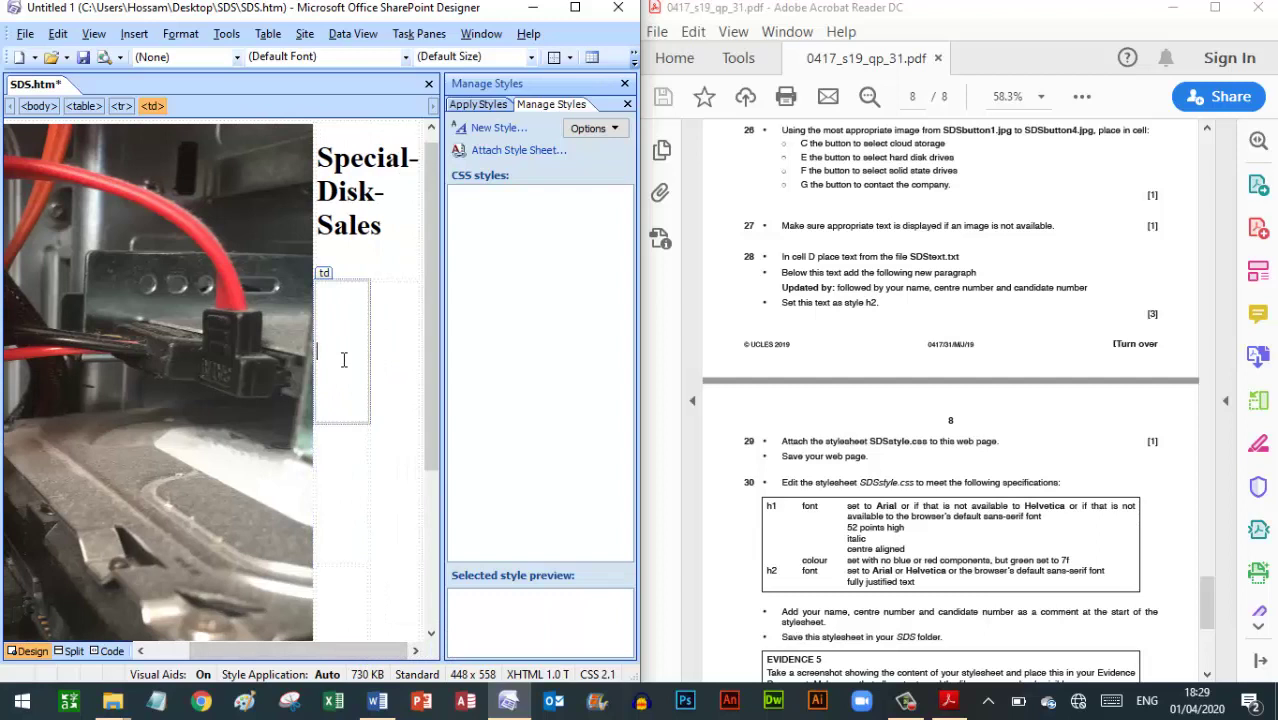
left_click(134, 33)
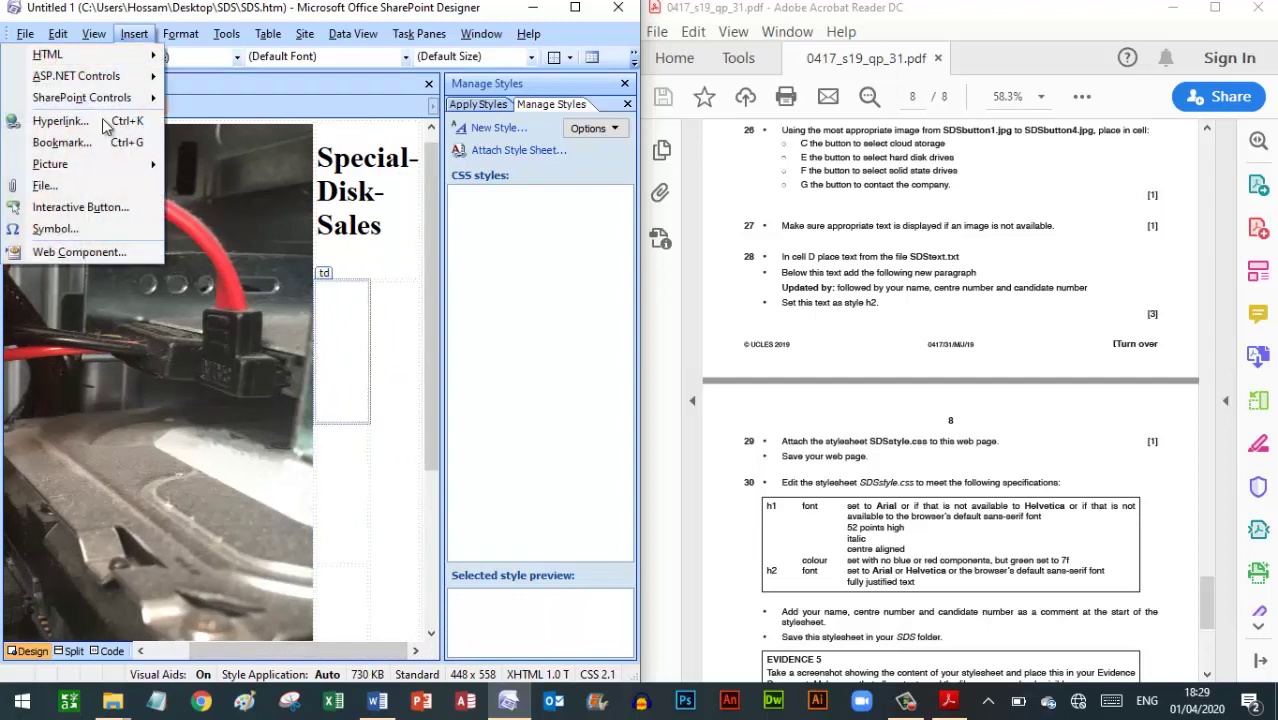
mouse_move(75, 167)
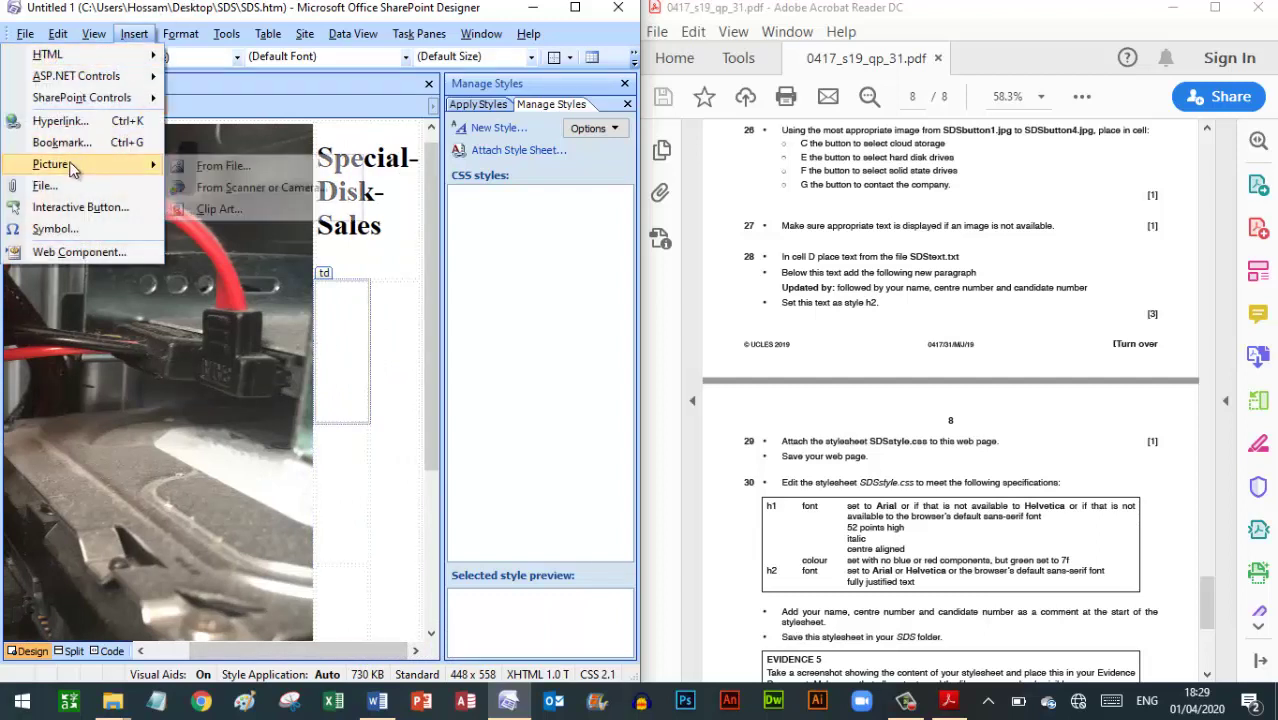
left_click(210, 166)
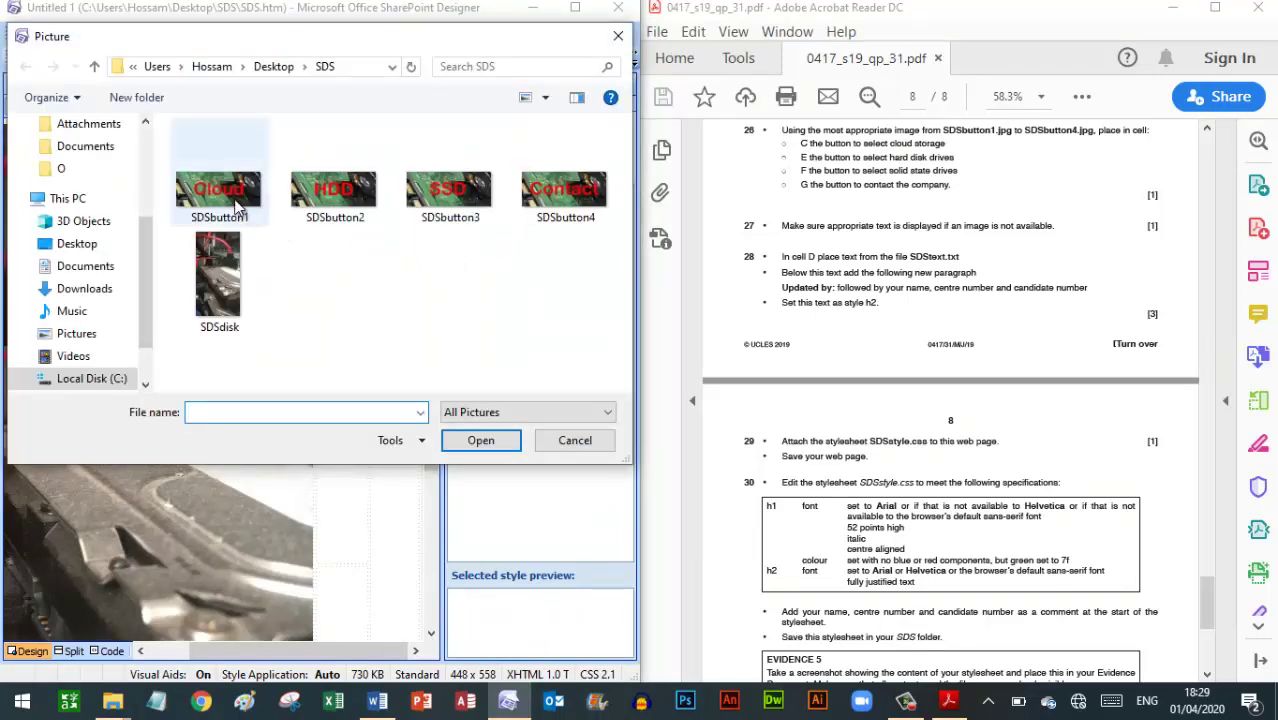
double_click(234, 199)
type("C")
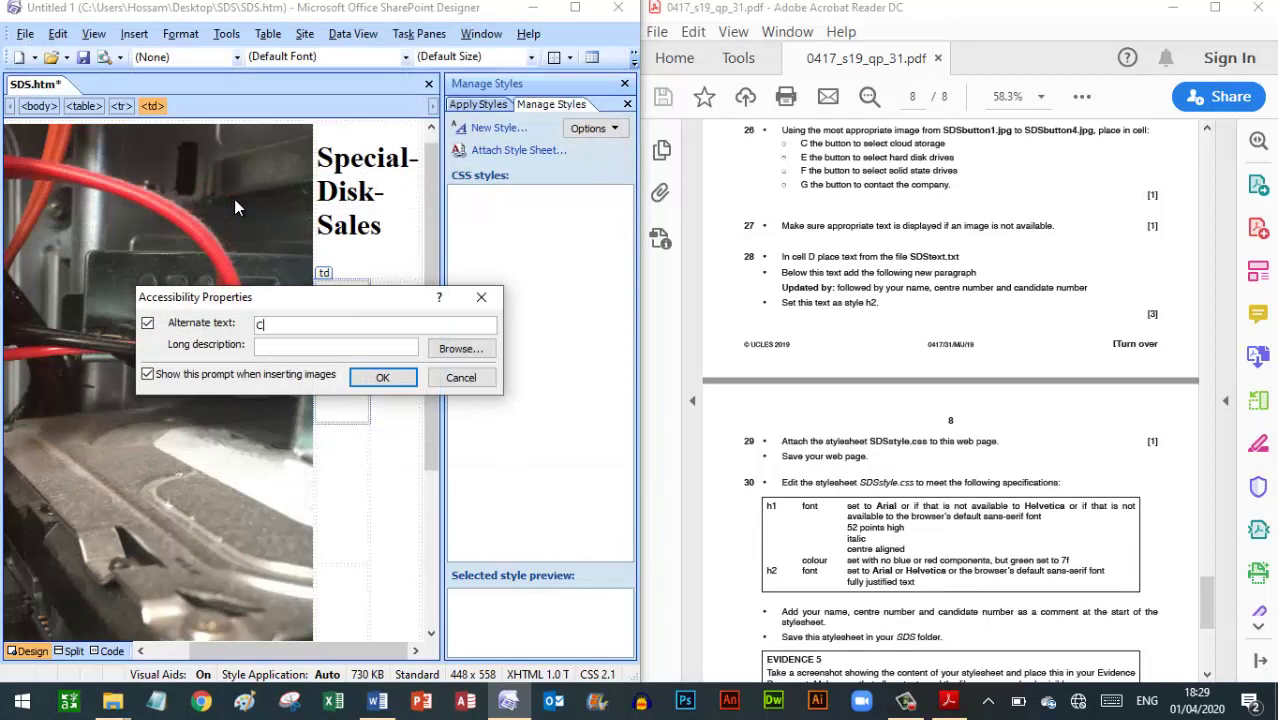
type("loud")
left_click(387, 378)
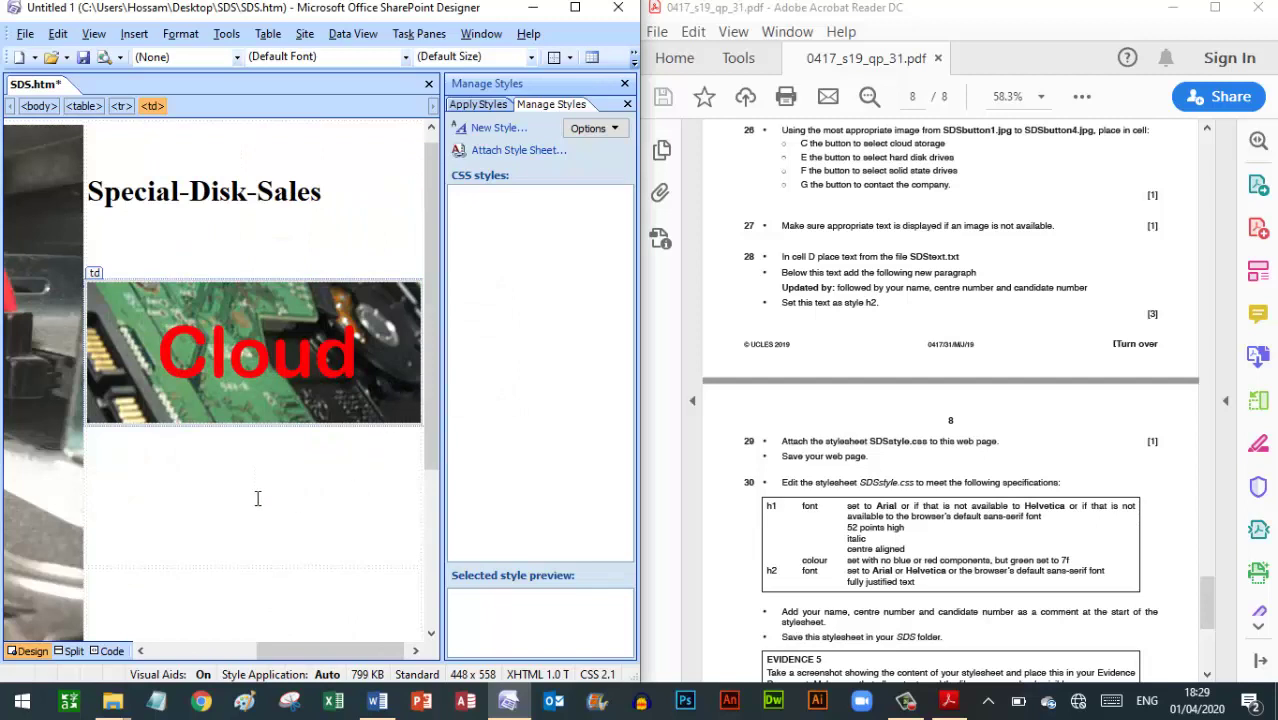
Insert the SDSbutton2 HDD button image from file into cell E
left_click(257, 498)
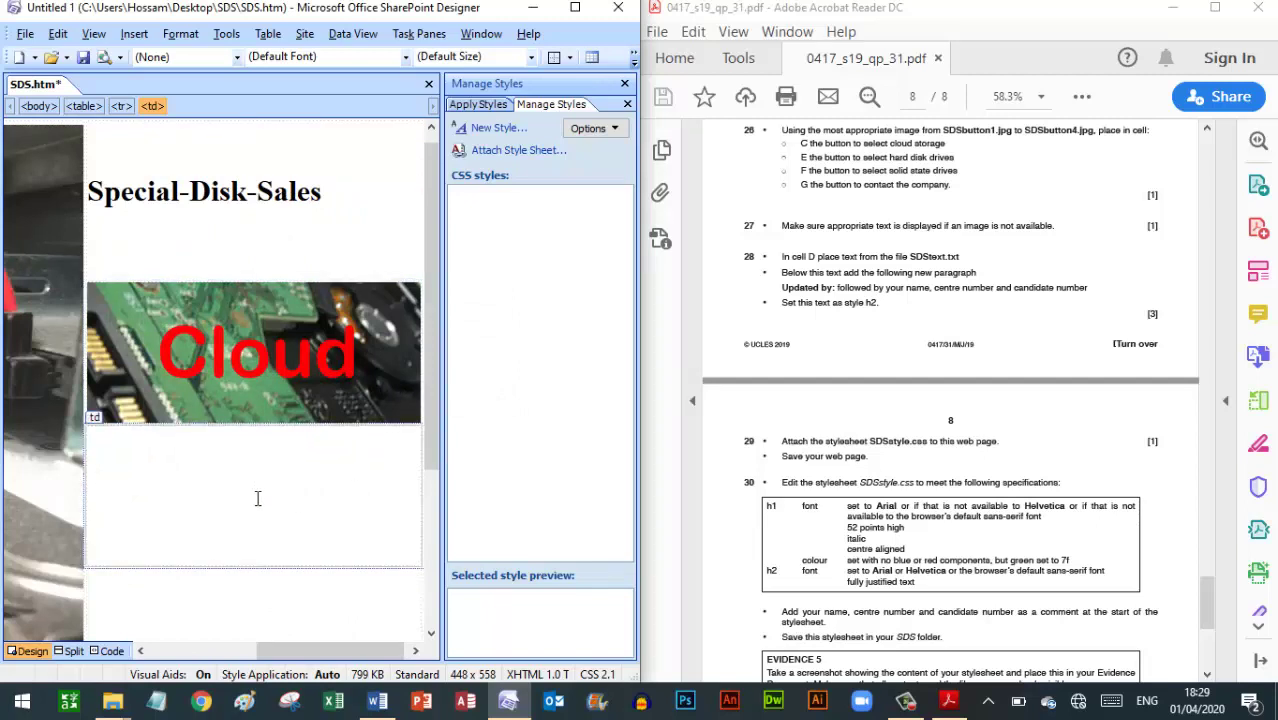
left_click(134, 33)
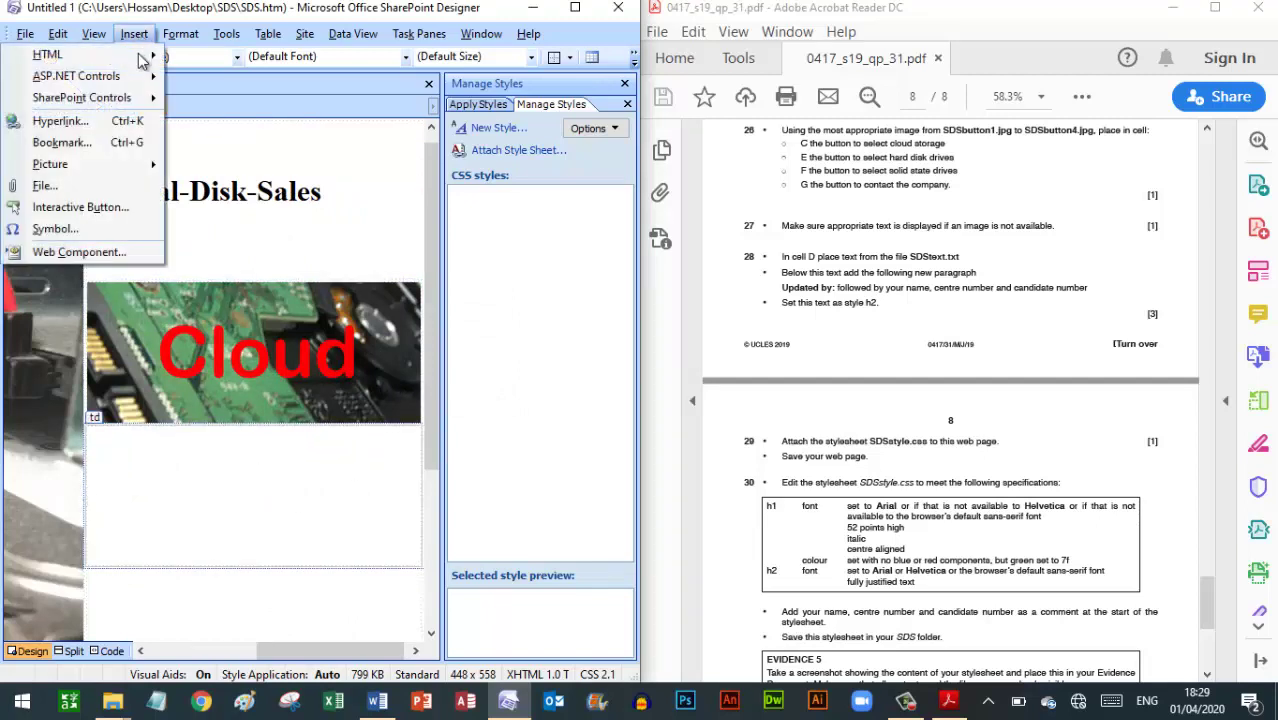
mouse_move(86, 168)
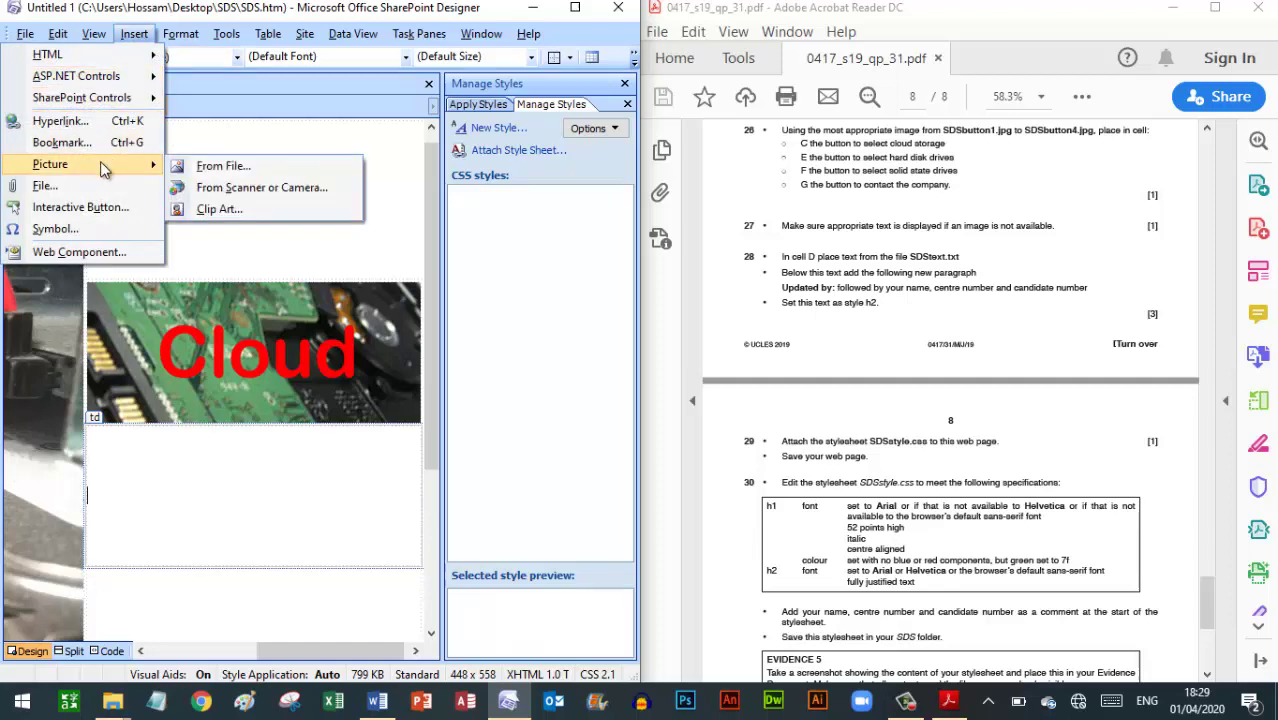
left_click(195, 166)
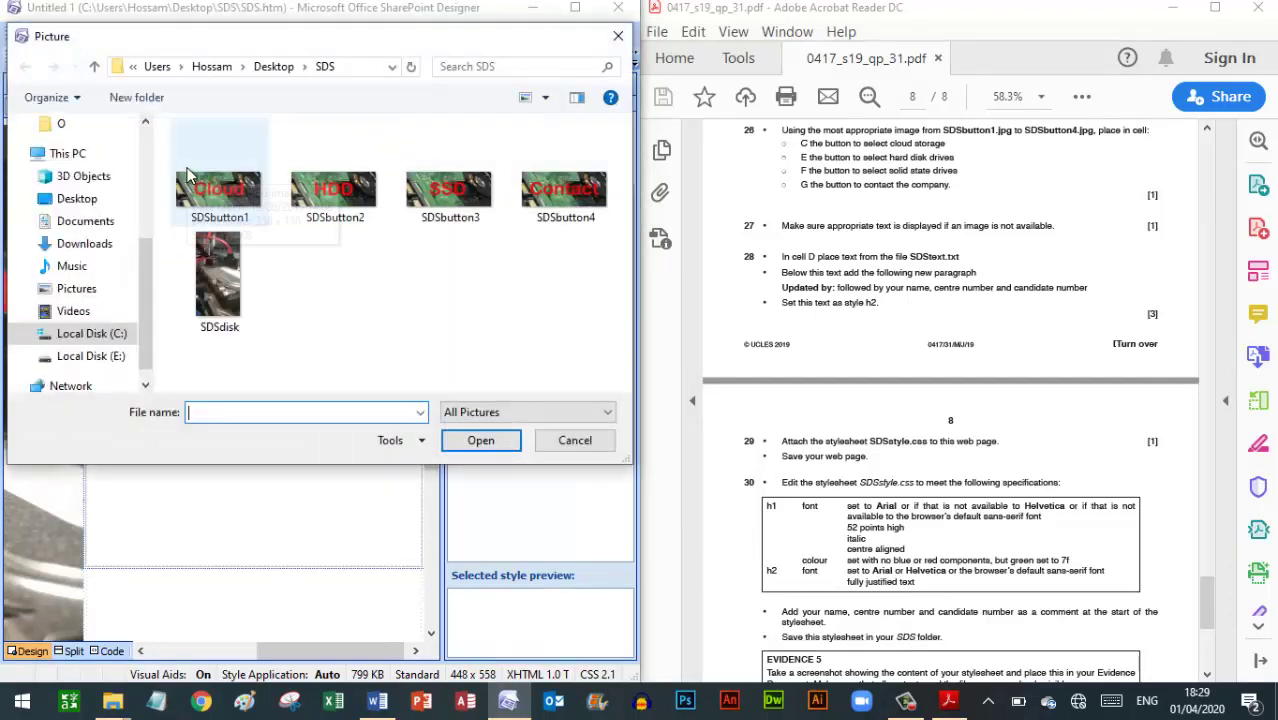
double_click(334, 192)
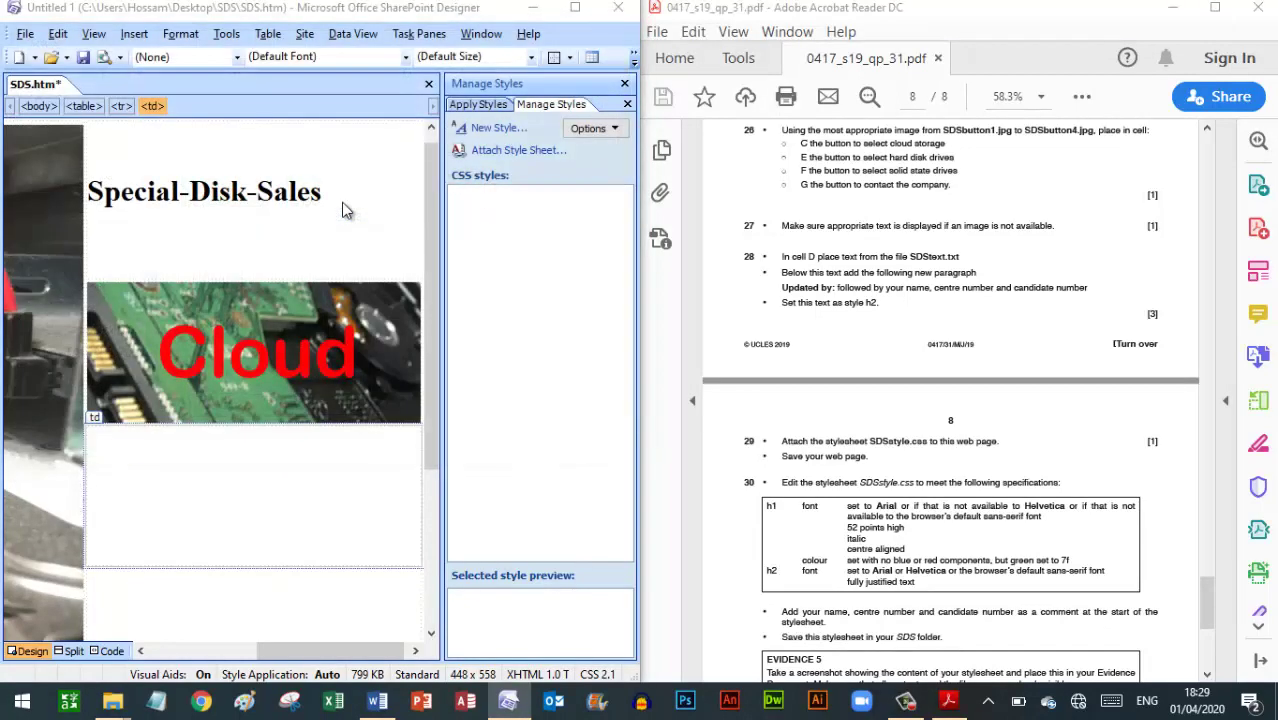
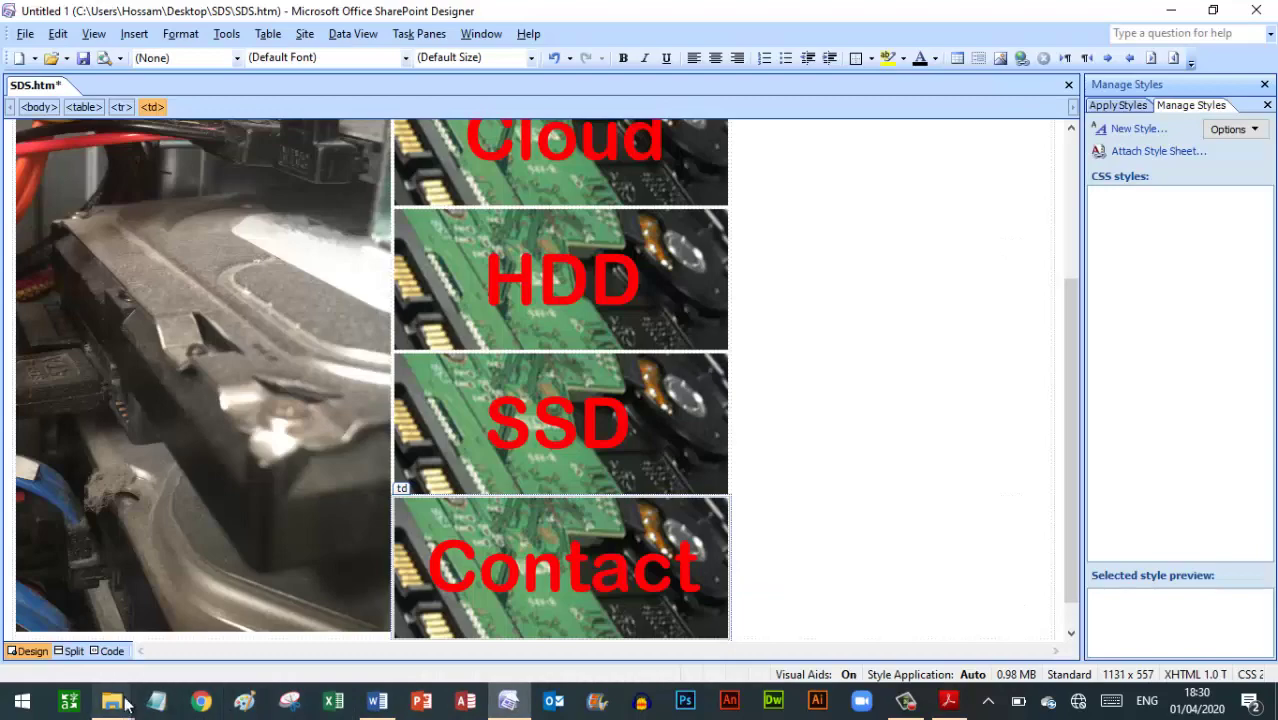
Copy the paragraph line from SDStext in the SDS folder and return to SharePoint Designer
mouse_move(135, 624)
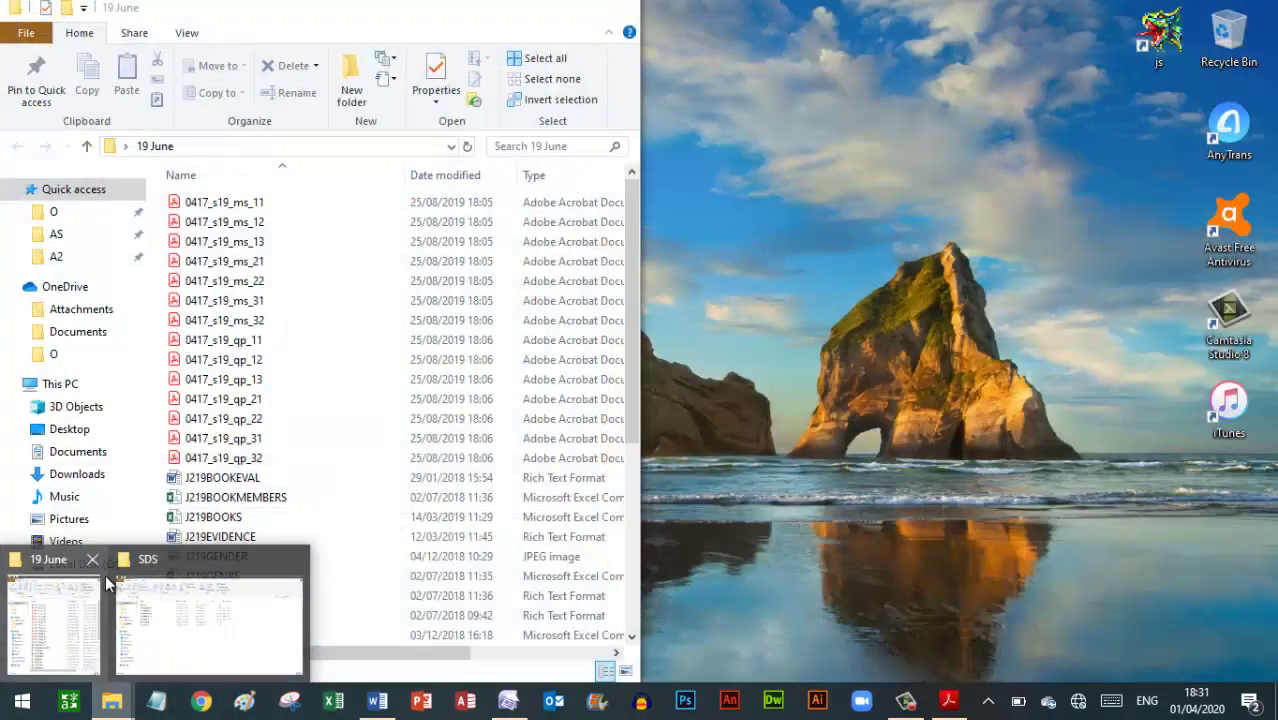
left_click(94, 559)
left_click(115, 609)
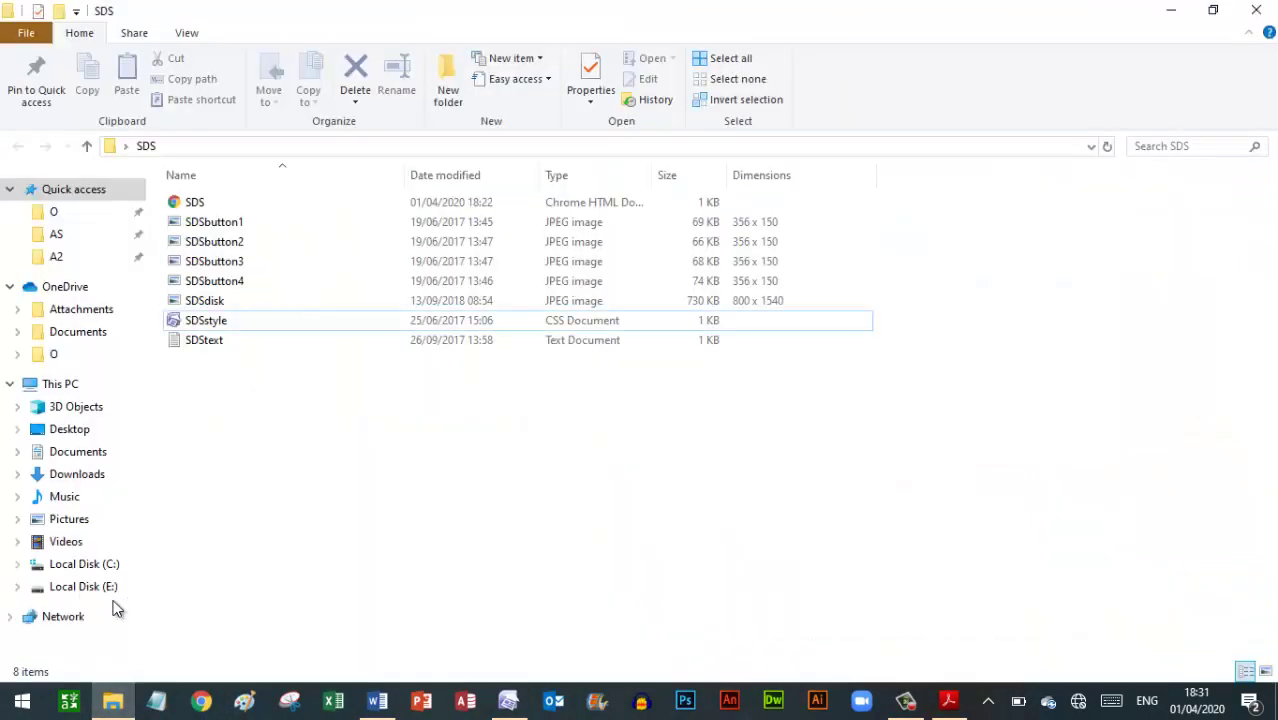
double_click(205, 340)
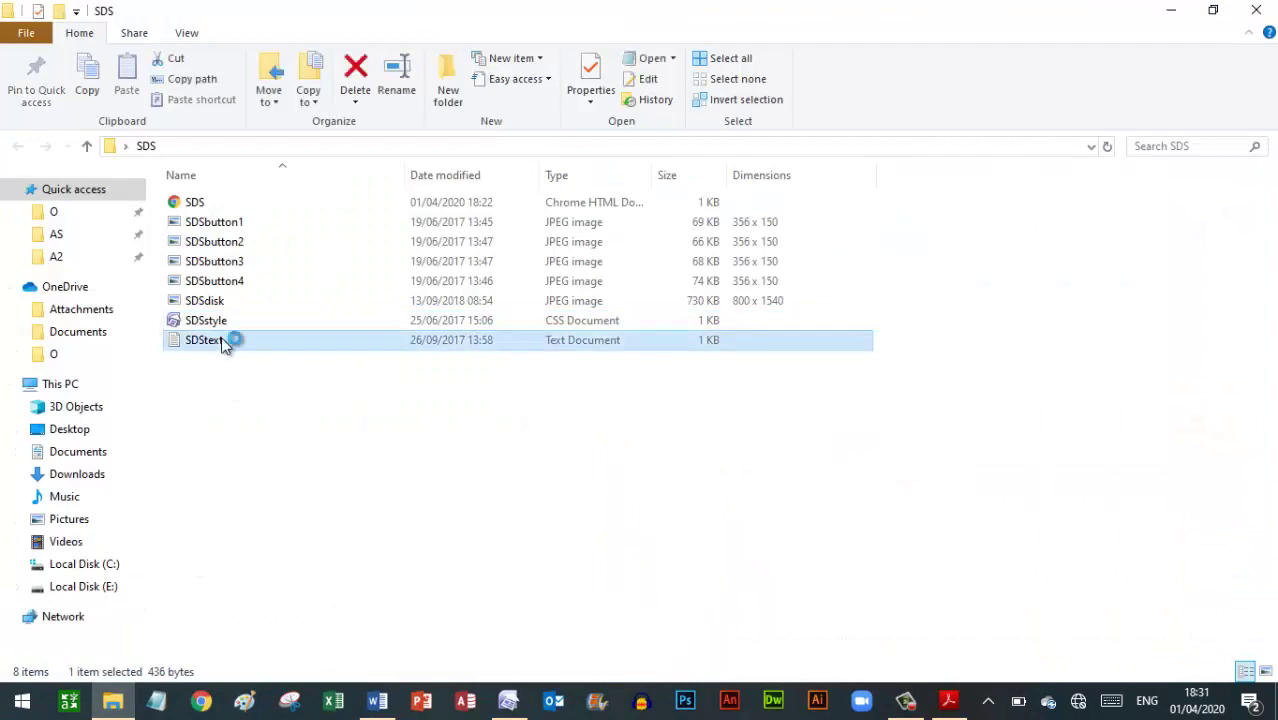
left_click_drag(202, 256, 1160, 250)
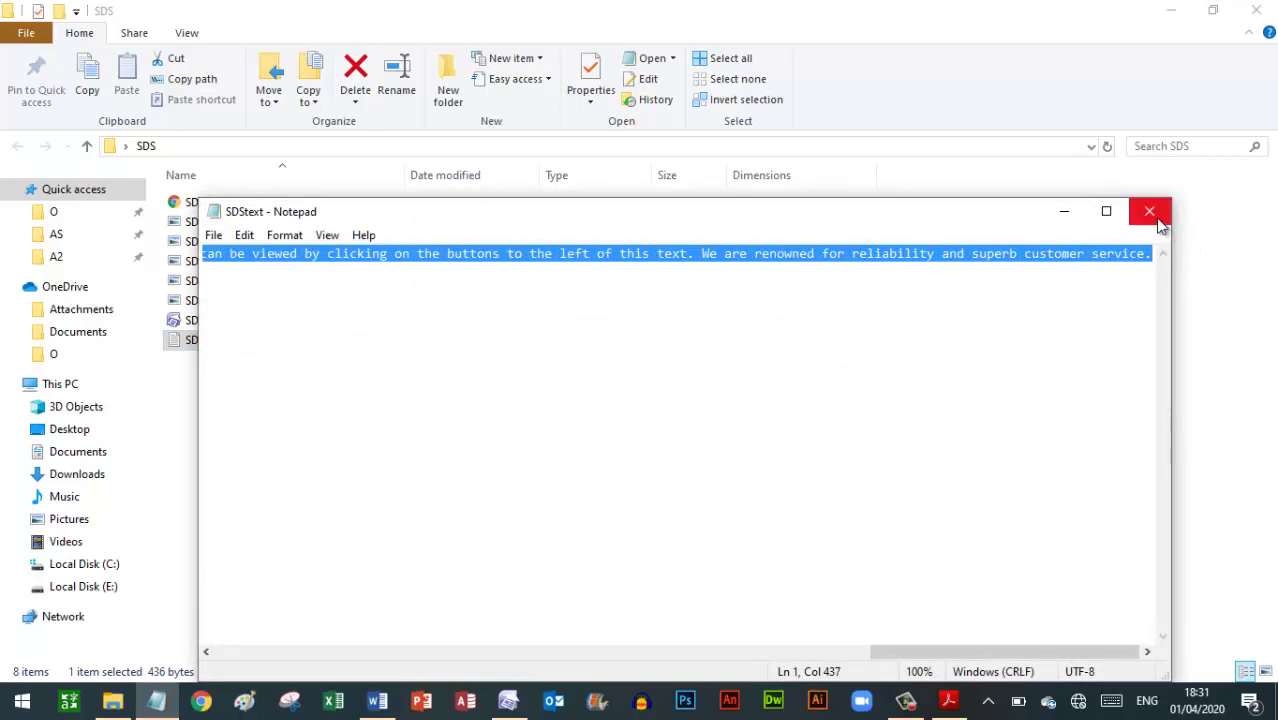
left_click(1149, 211)
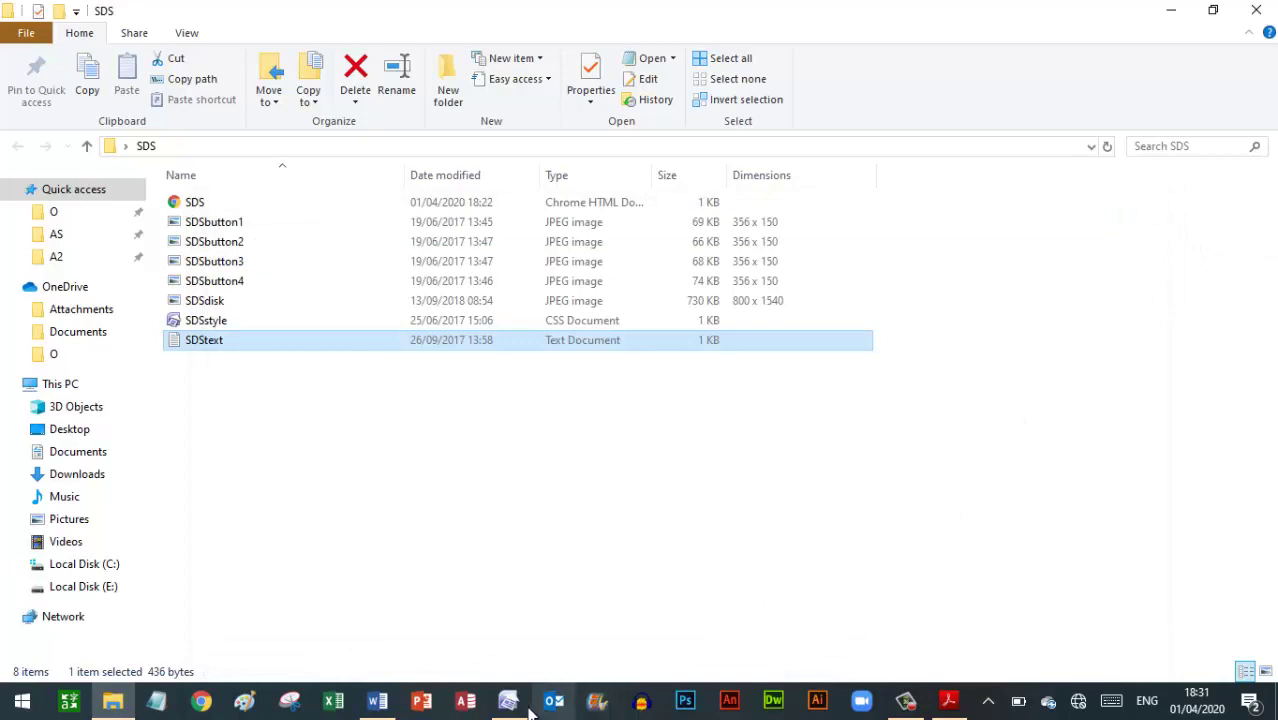
key("alt+Tab")
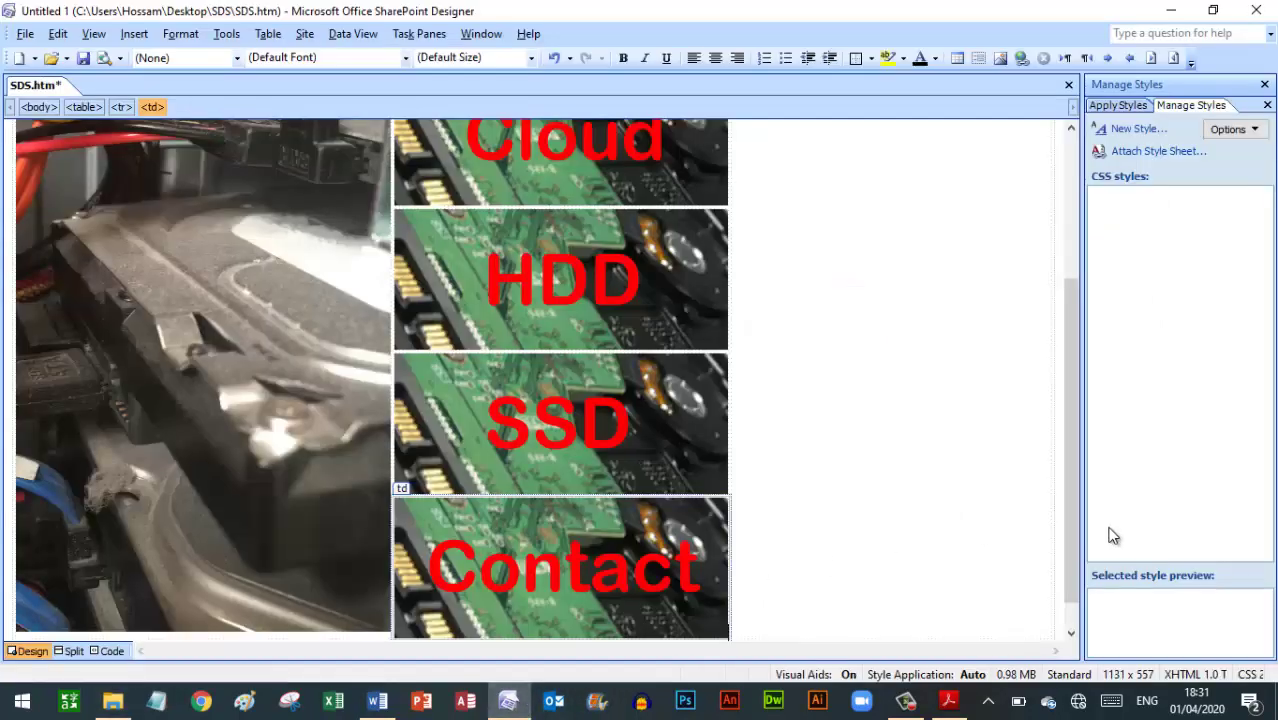
Paste the Special-Disk-Sales paragraph into cell D of the SDS.htm table
left_click_drag(1076, 328, 1071, 248)
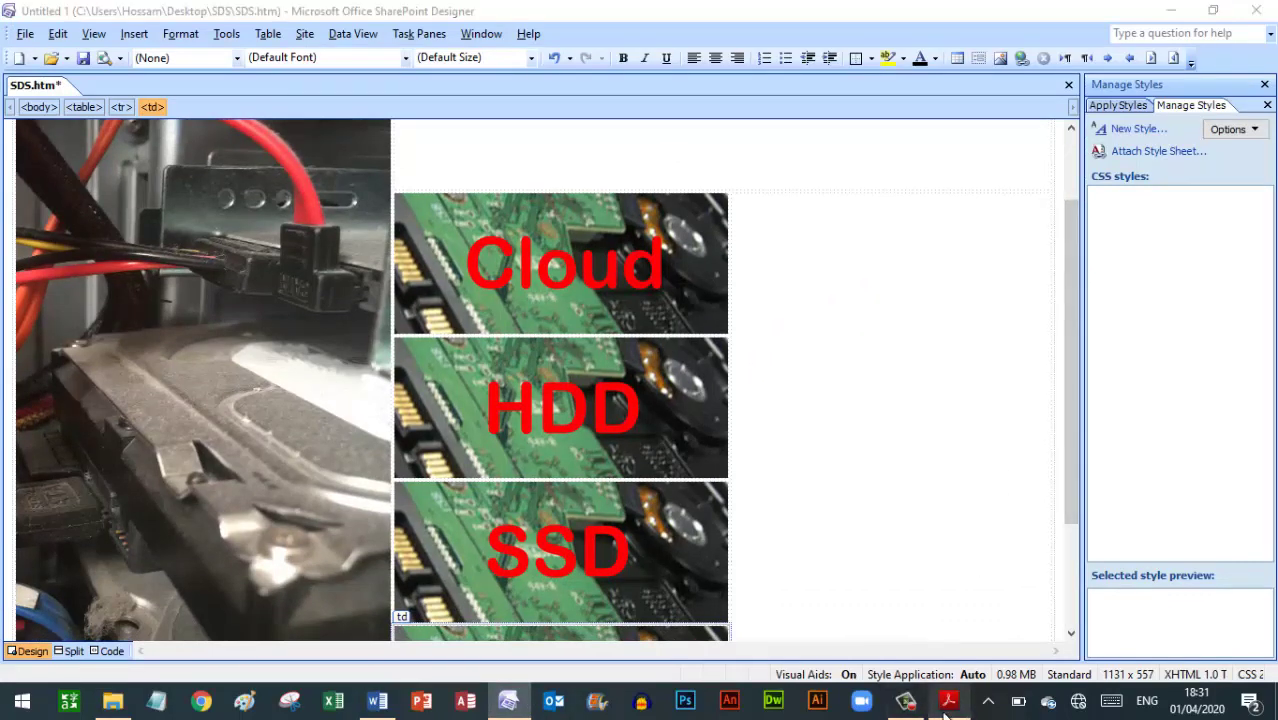
left_click(947, 702)
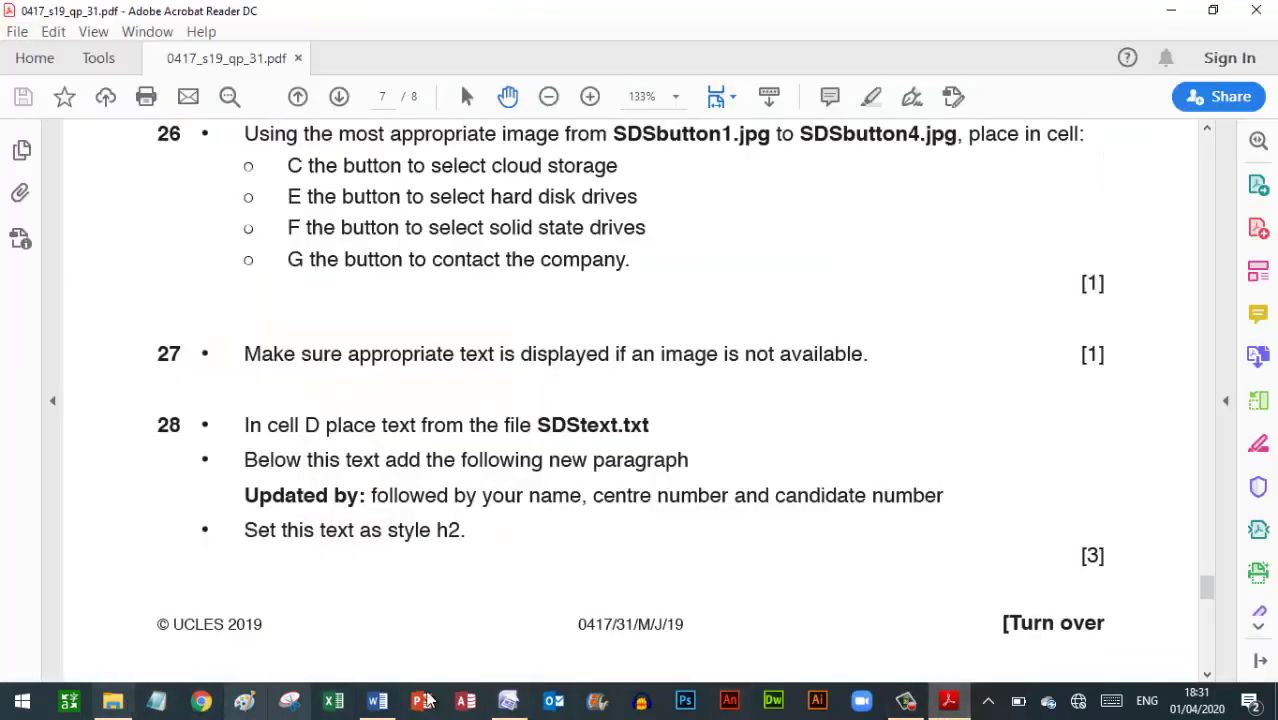
left_click_drag(1207, 588, 1207, 550)
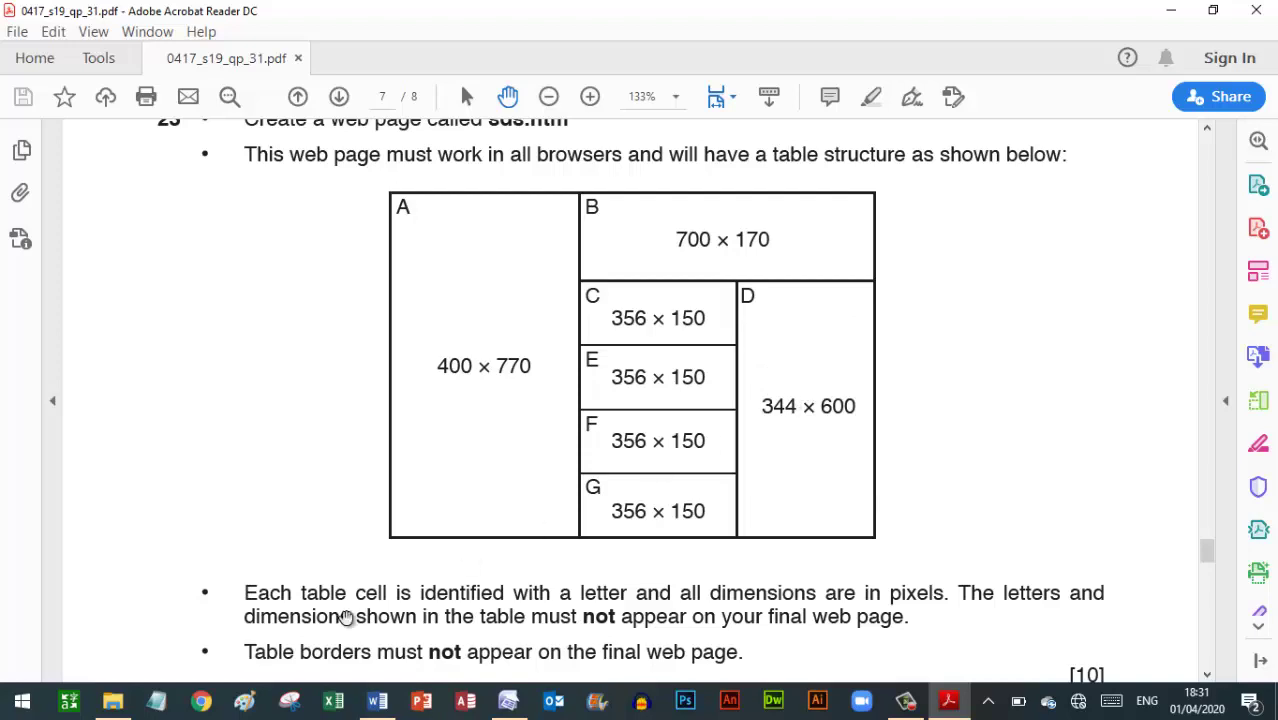
left_click(508, 702)
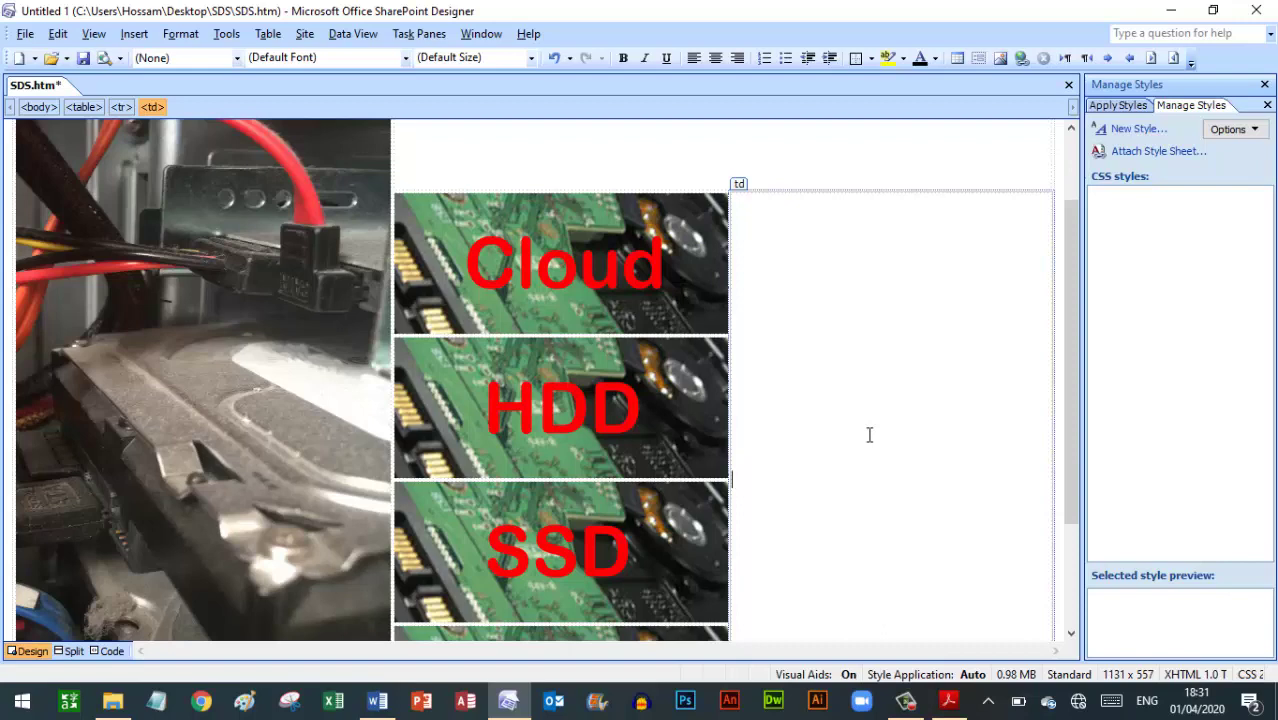
type("Special-Disk-Sales are more often referred to as SDS. We are premium designers, manufacturers and retailers of hard disk drives, solid state drives. More recently we have developed a new range of secure cloud storage services. We have our own manufacturing facilities around the world. Our full product range can be viewed by clicking on the buttons to the left of this text. We are renowned for reliability and superb customer service.")
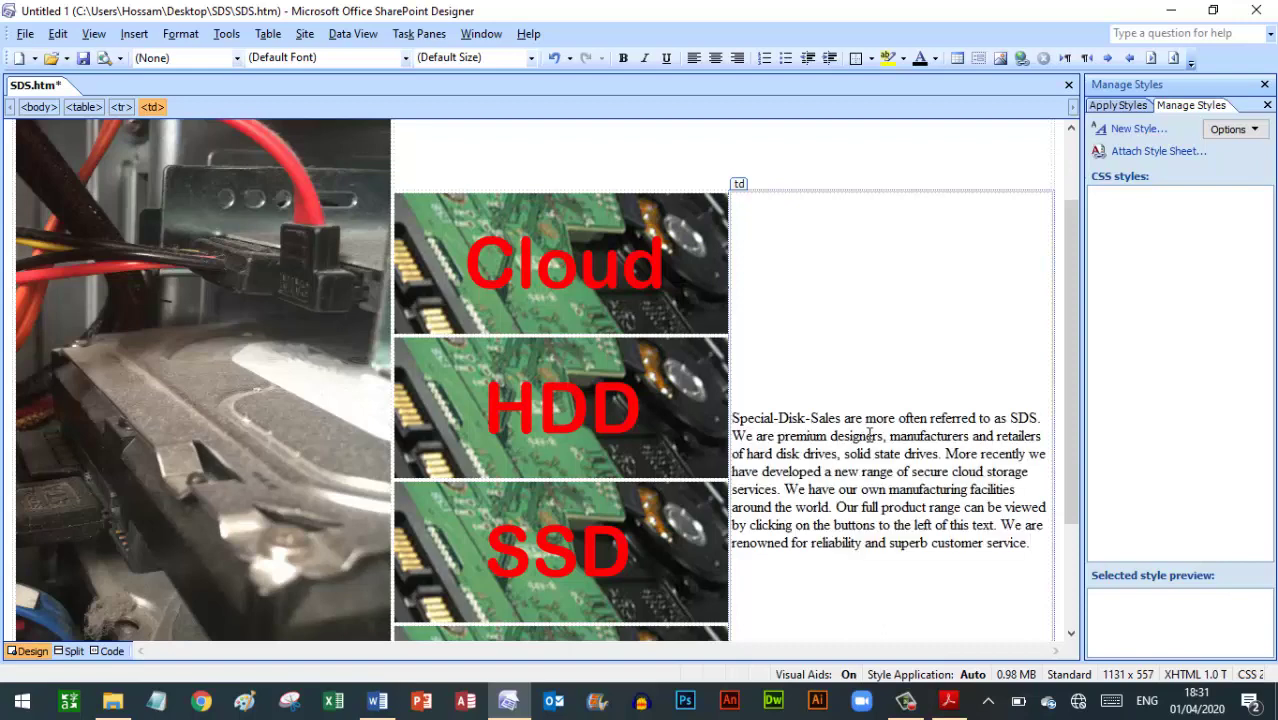
Copy question 28's 'Updated by:' line and start a new line under the cell D paragraph
left_click(948, 702)
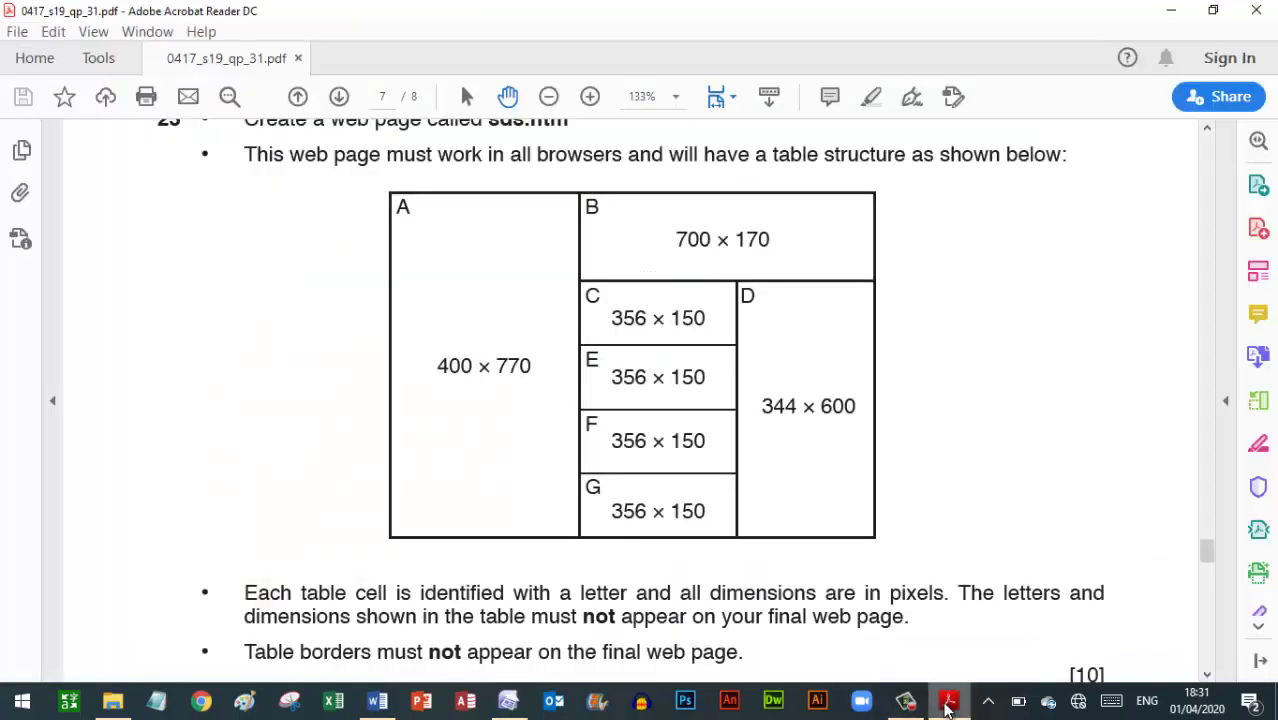
scroll(239, 488, "down", 2)
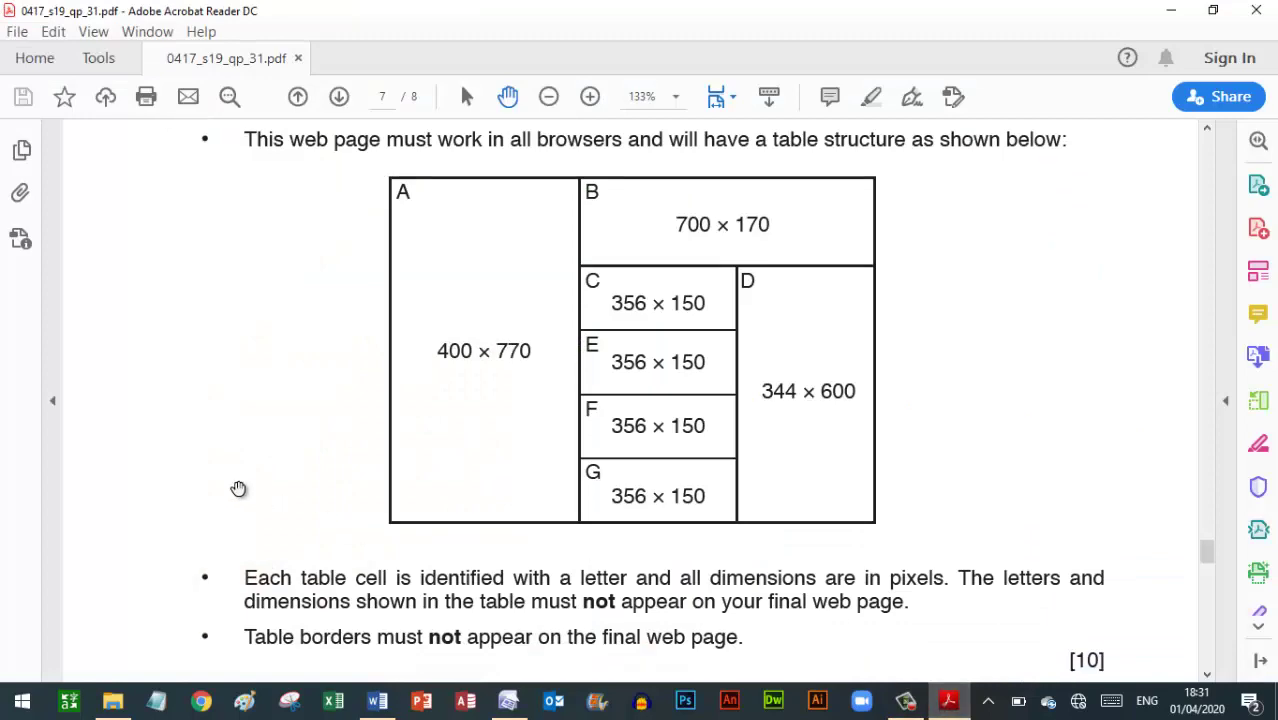
scroll(239, 488, "down", 8)
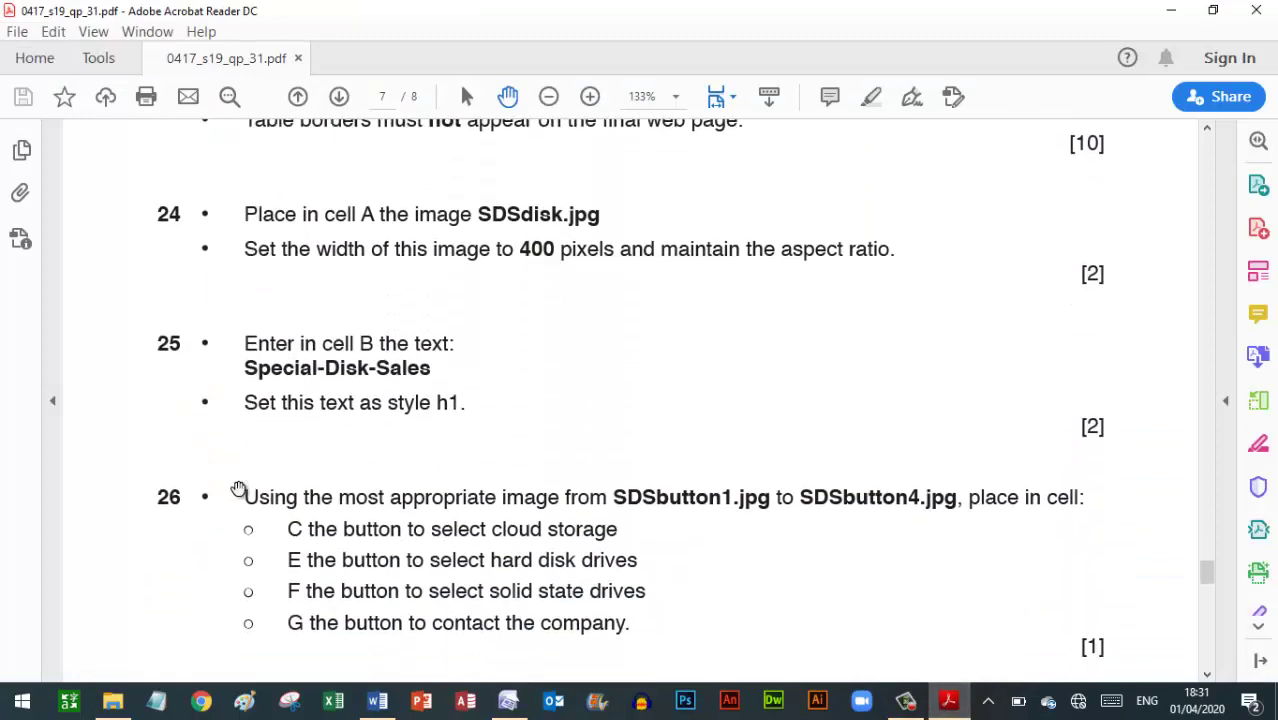
scroll(239, 488, "down", 7)
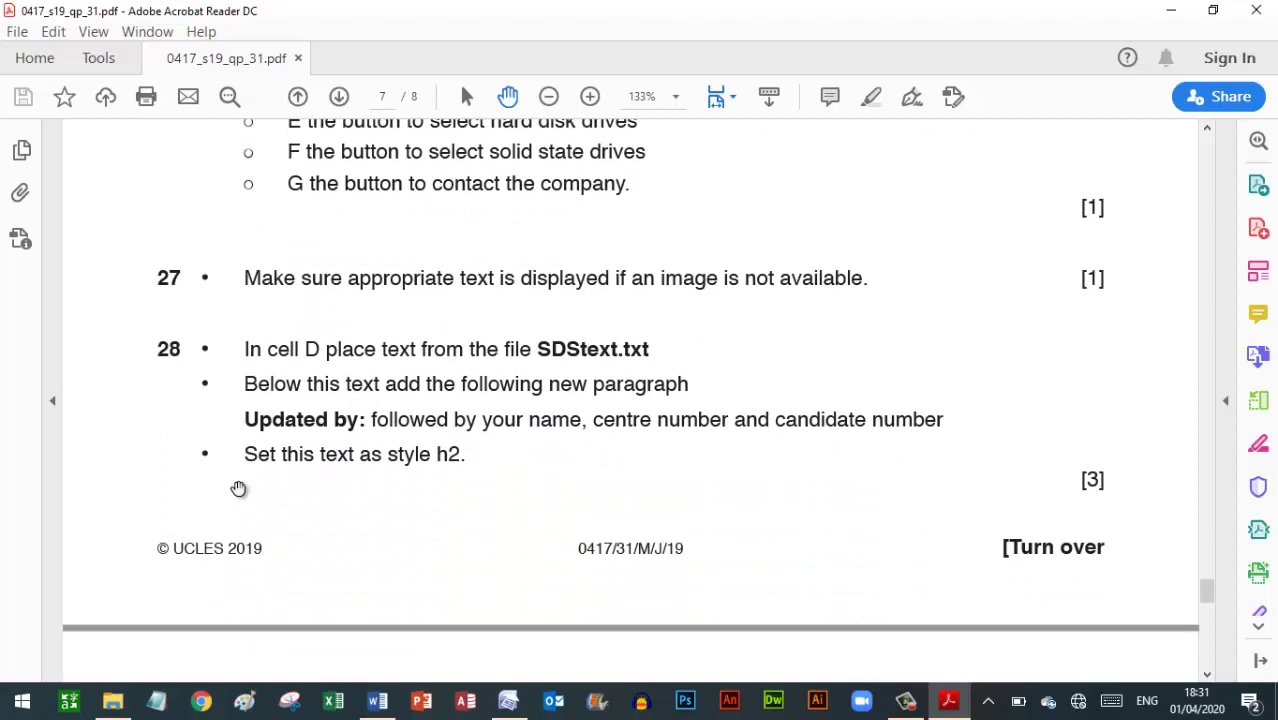
scroll(239, 488, "down", 1)
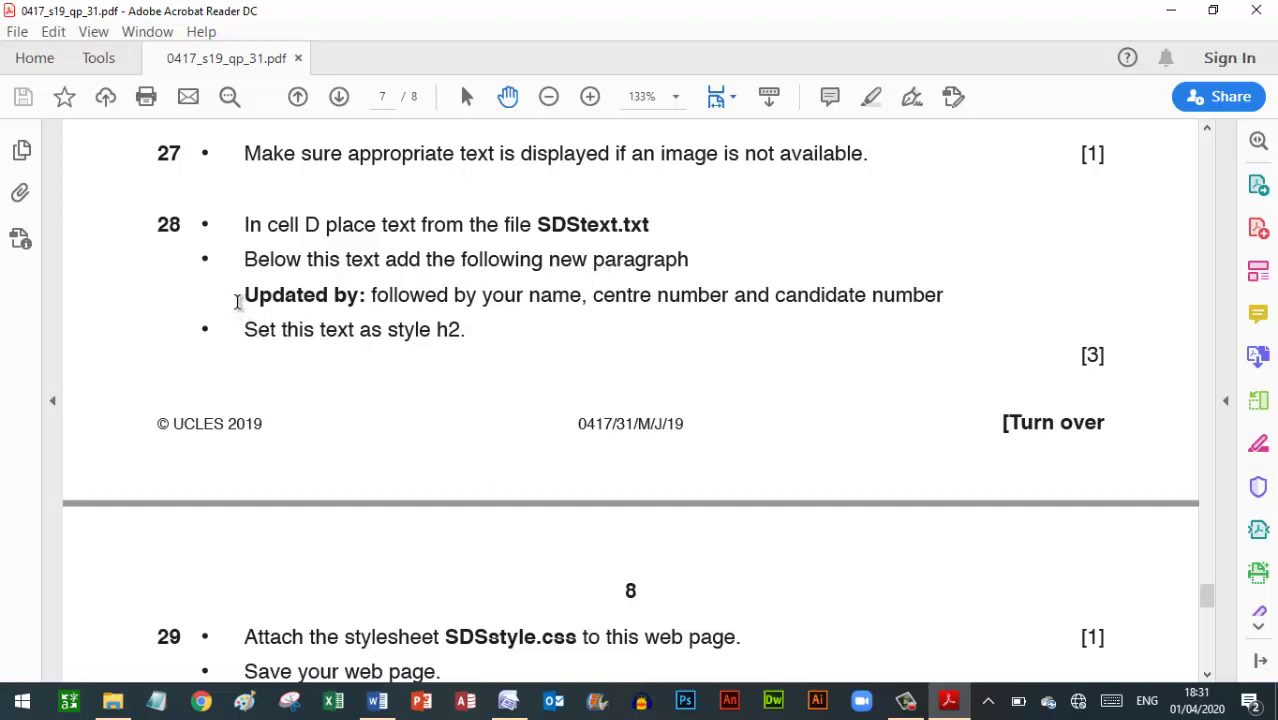
left_click_drag(245, 295, 929, 305)
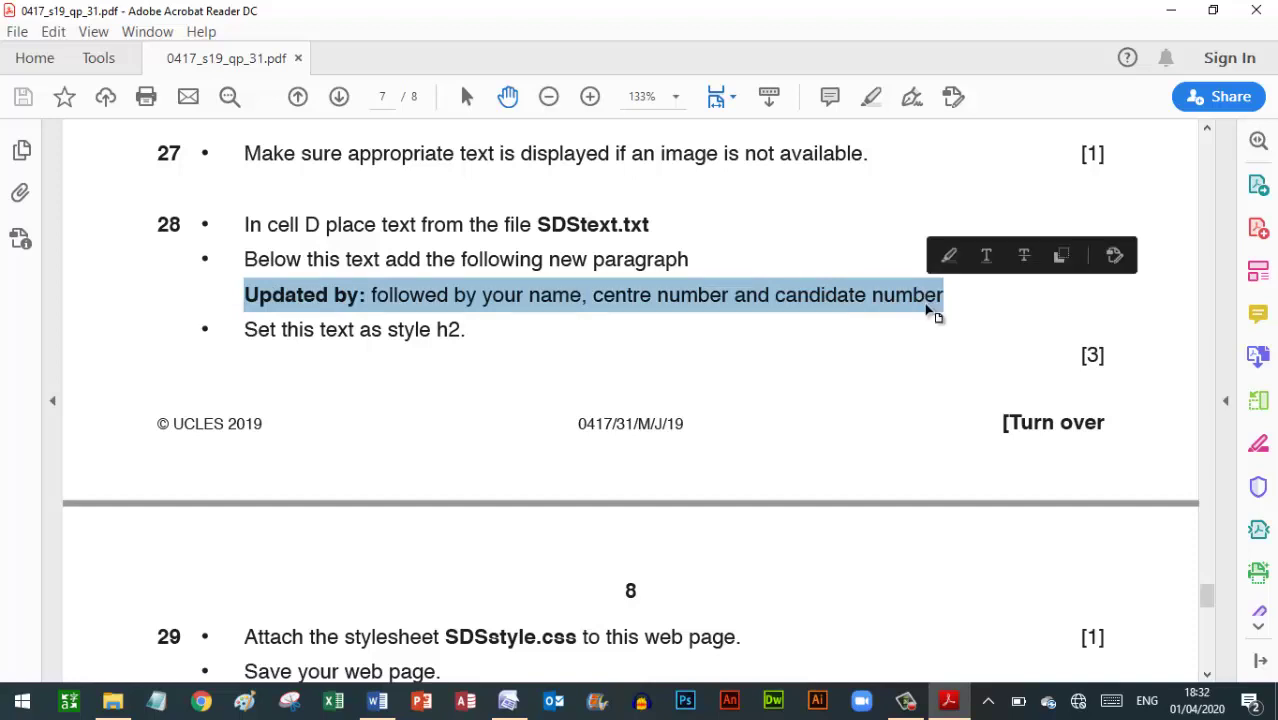
left_click(522, 702)
key("Return")
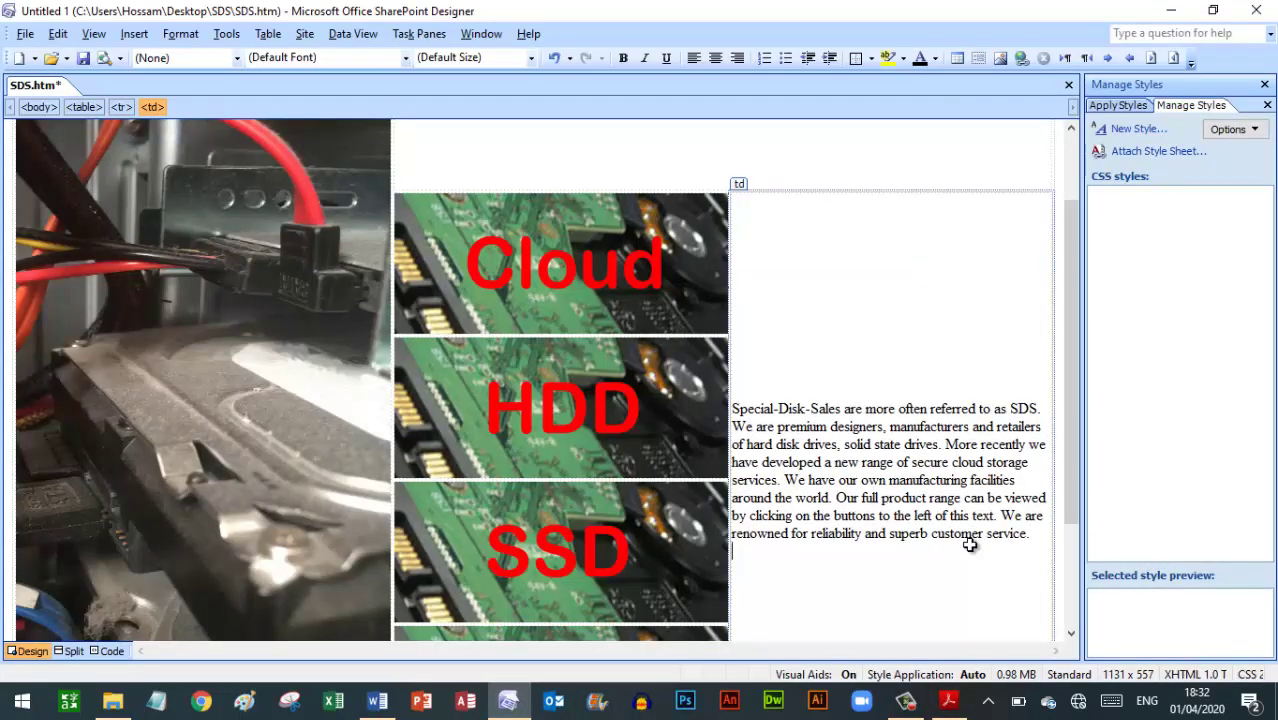
Paste the 'Updated by:' line under the paragraph and remove the blank line between them
key("ctrl+Home")
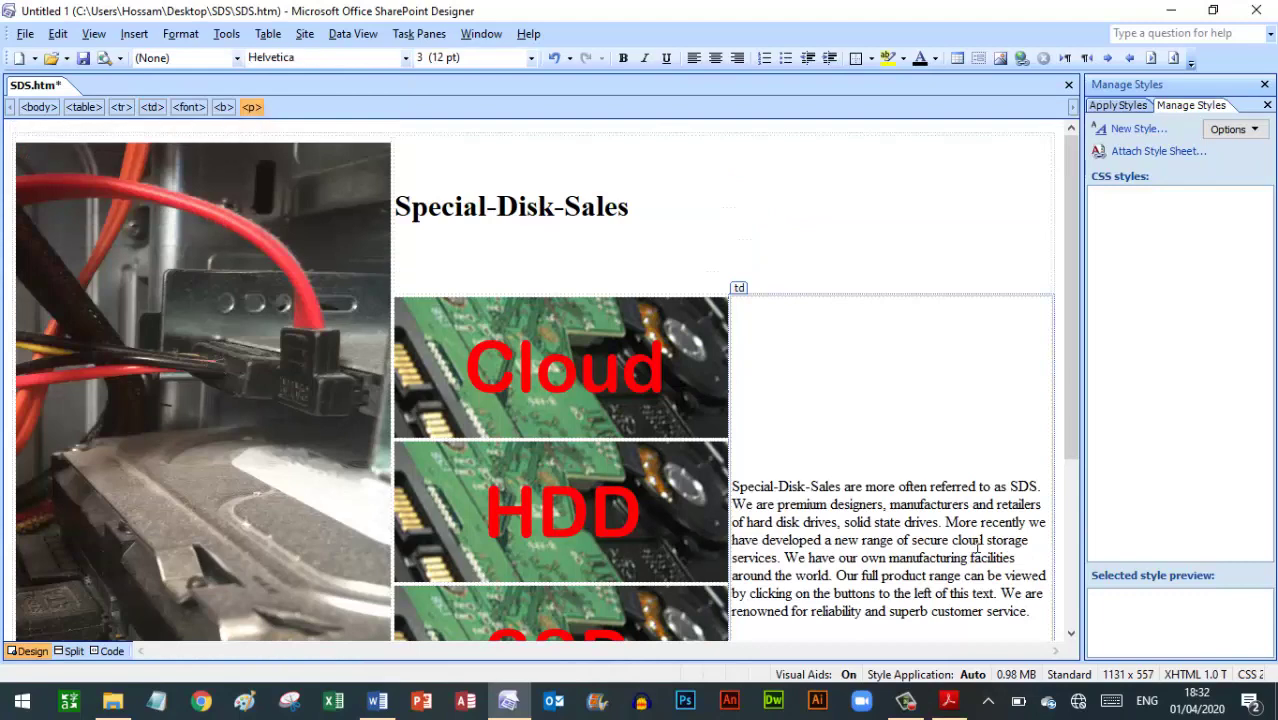
left_click_drag(1066, 440, 1077, 530)
left_click(800, 500)
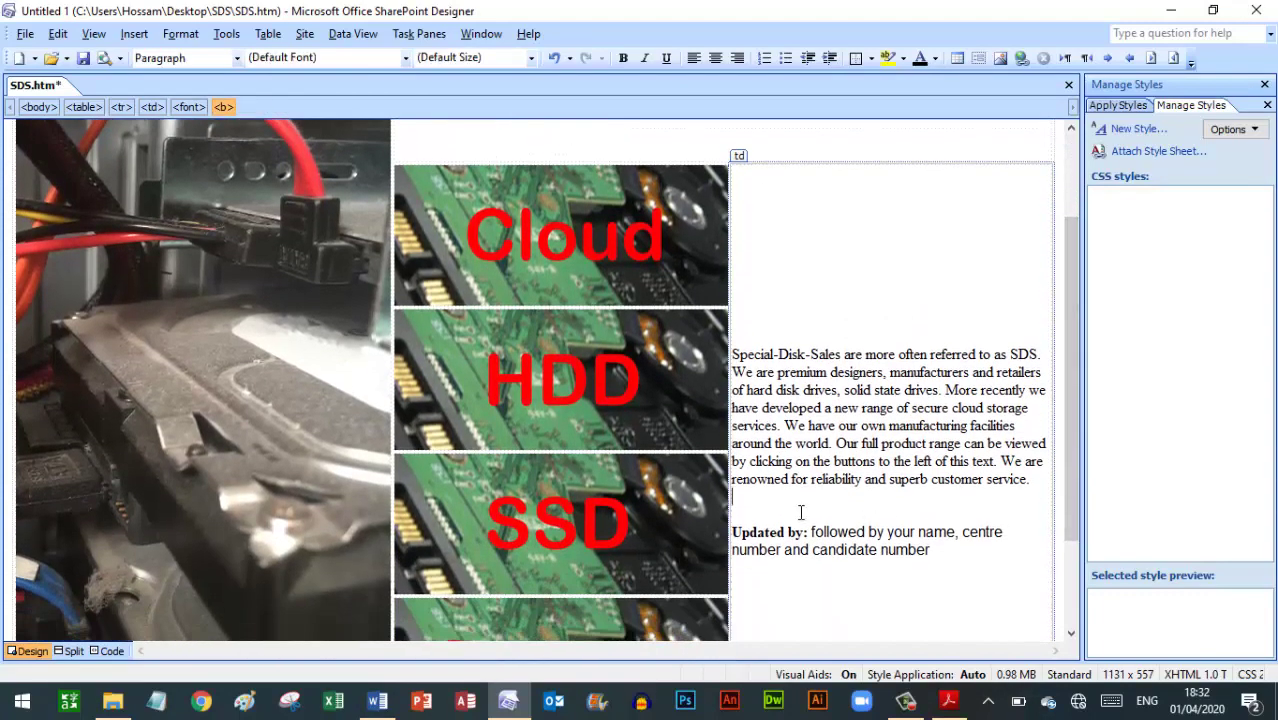
left_click(801, 512)
key("Delete")
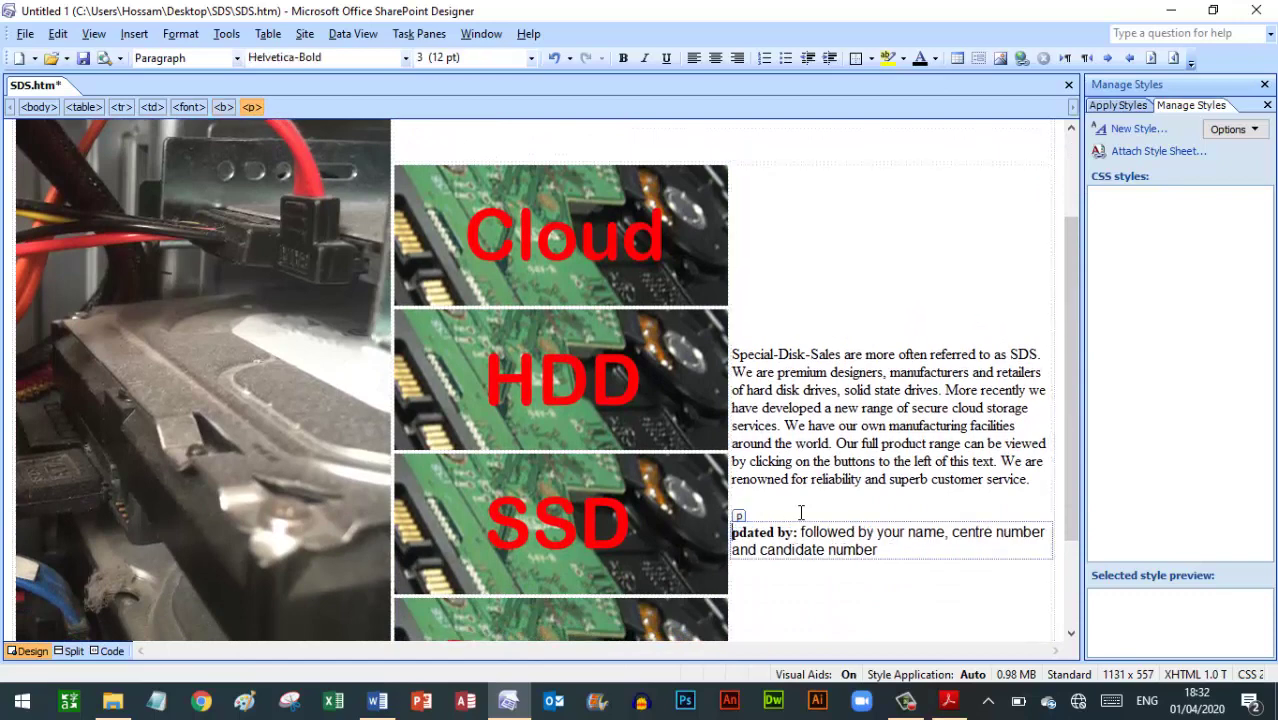
key("ctrl+z")
left_click(780, 500)
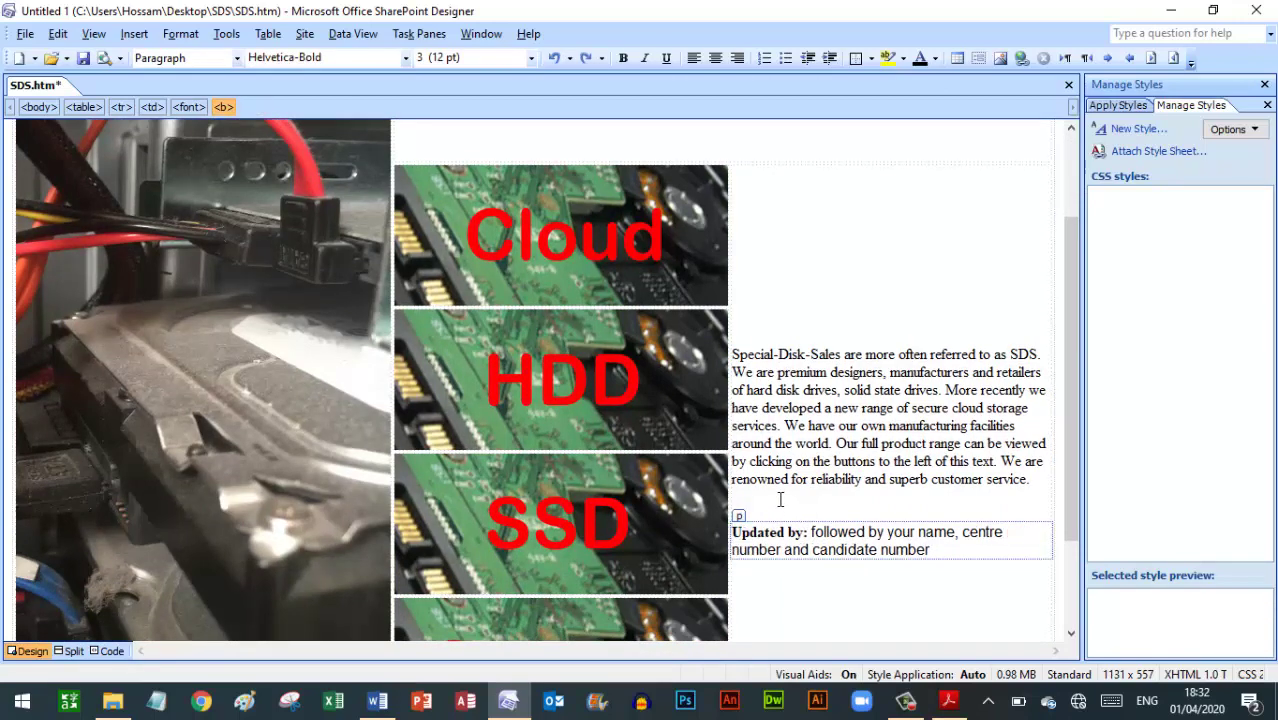
key("BackSpace")
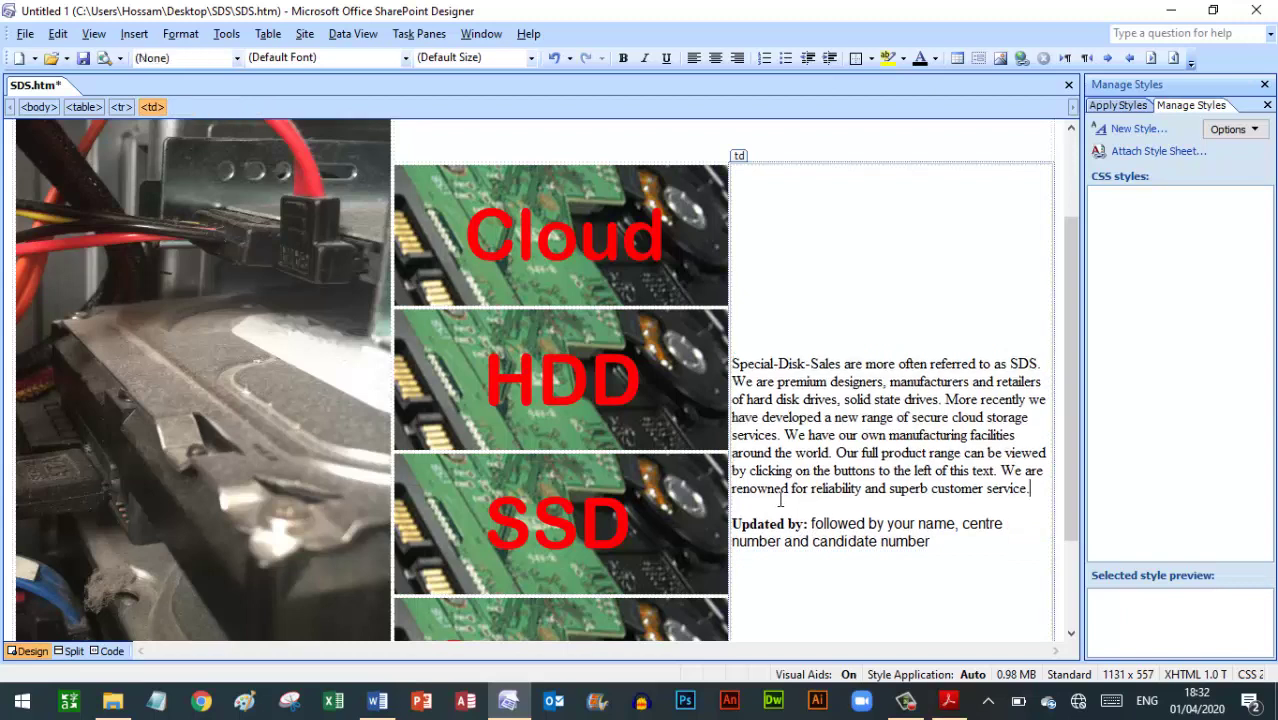
key("Down")
key("Up")
key("Down")
key("Down")
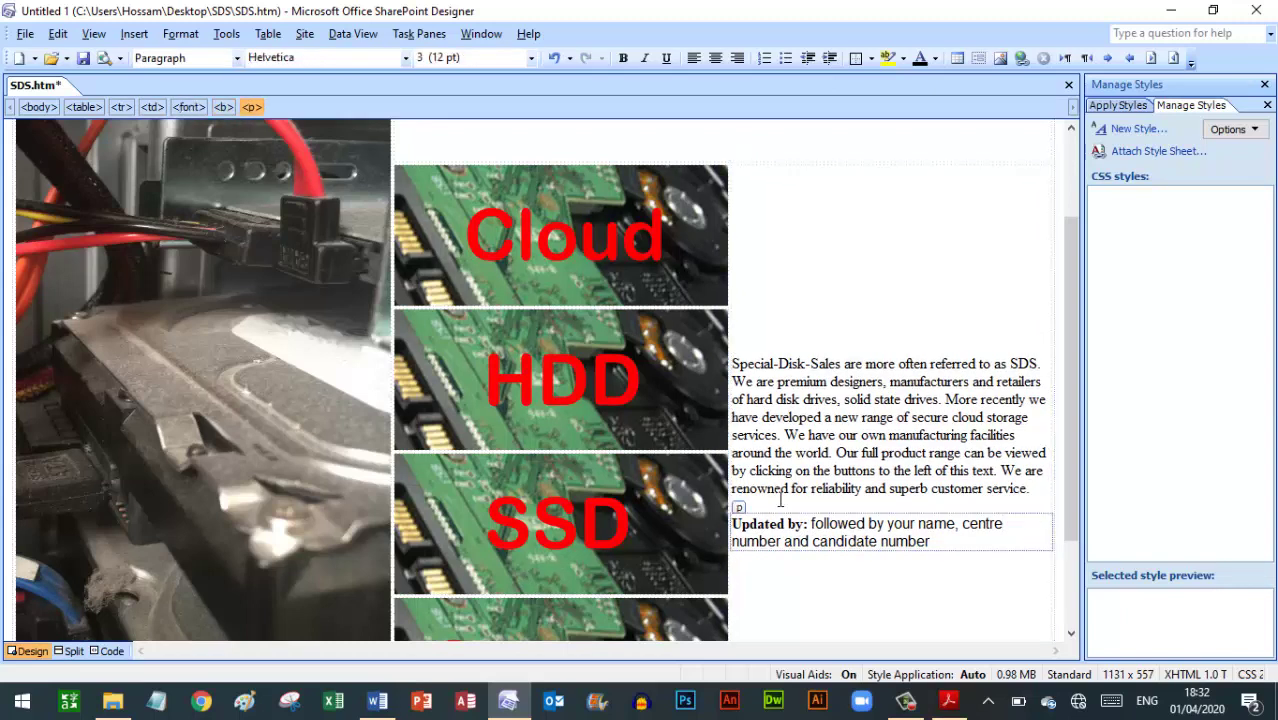
left_click(790, 523)
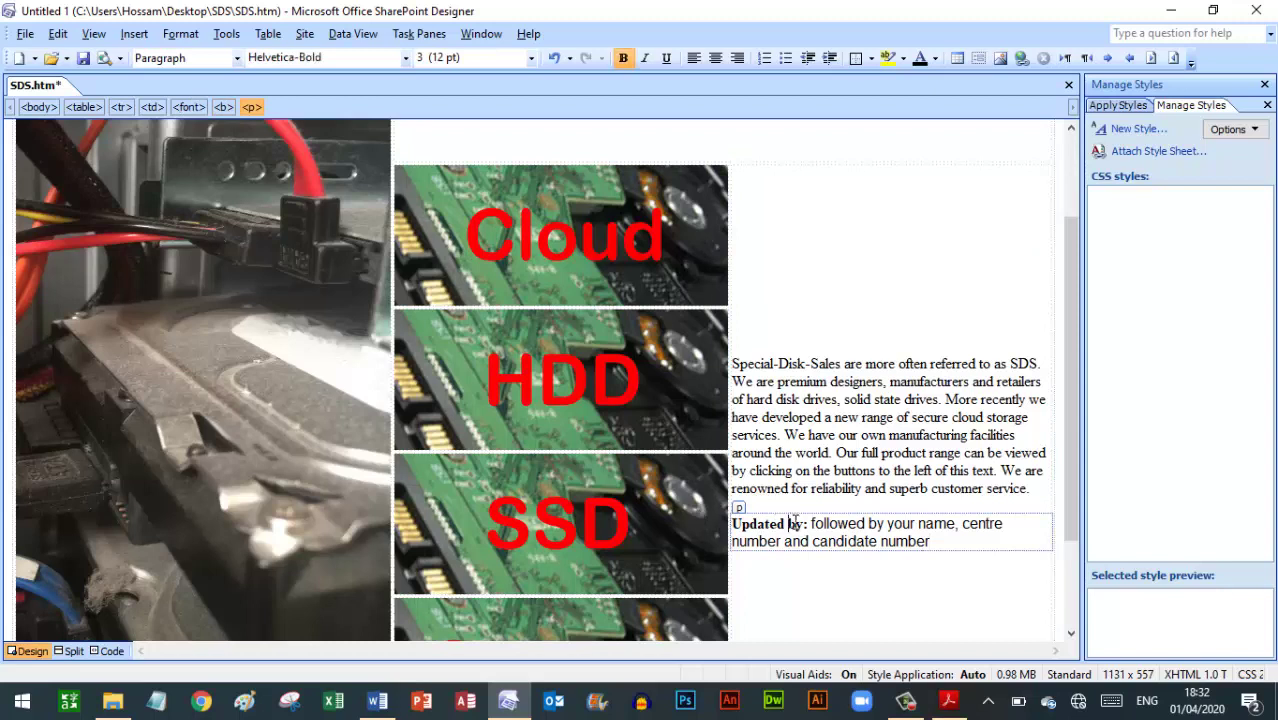
Replace the placeholders with the candidate's name, centre number and candidate number
left_click(954, 523)
key("shift+Left")
key("shift+Left")
key("shift+Left")
key("shift+Left")
key("shift+Left")
key("shift+Left")
key("shift+Left")
key("shift+Left")
key("shift+Left")
key("shift+Left")
key("shift+Left")
key("shift+Left")
key("shift+Left")
key("shift+Left")
key("shift+Left")
key("shift+Left")
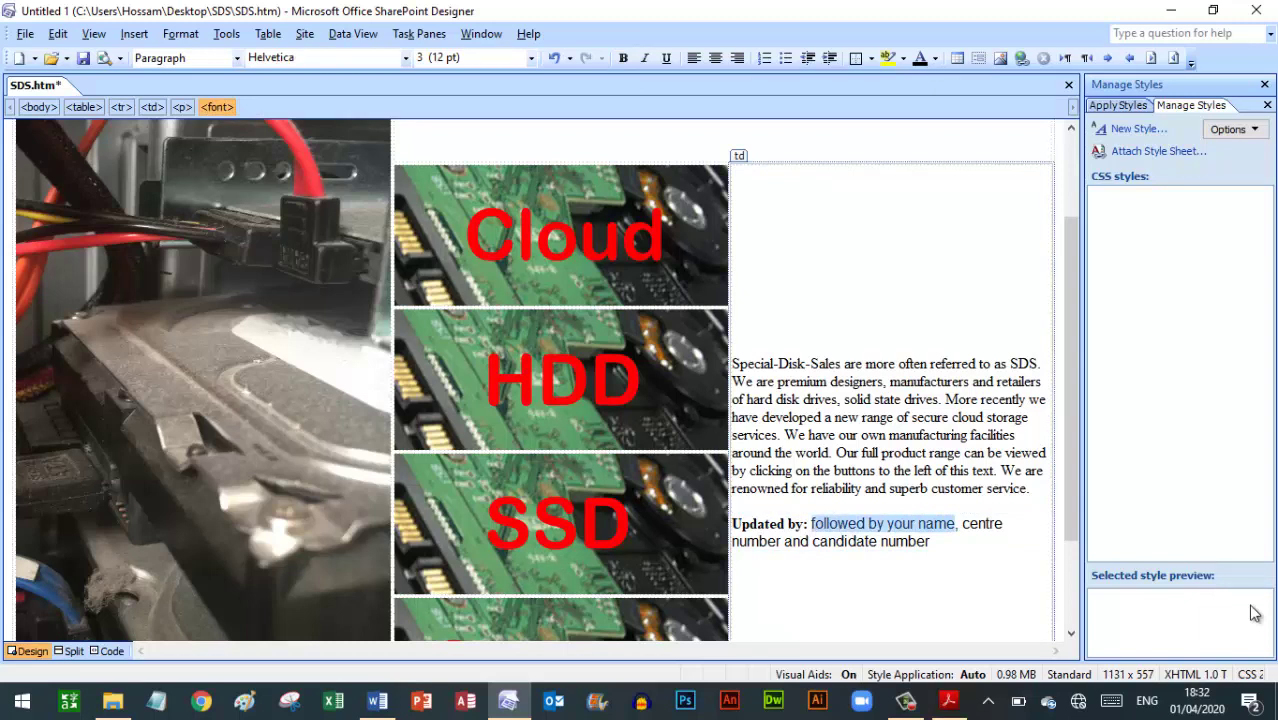
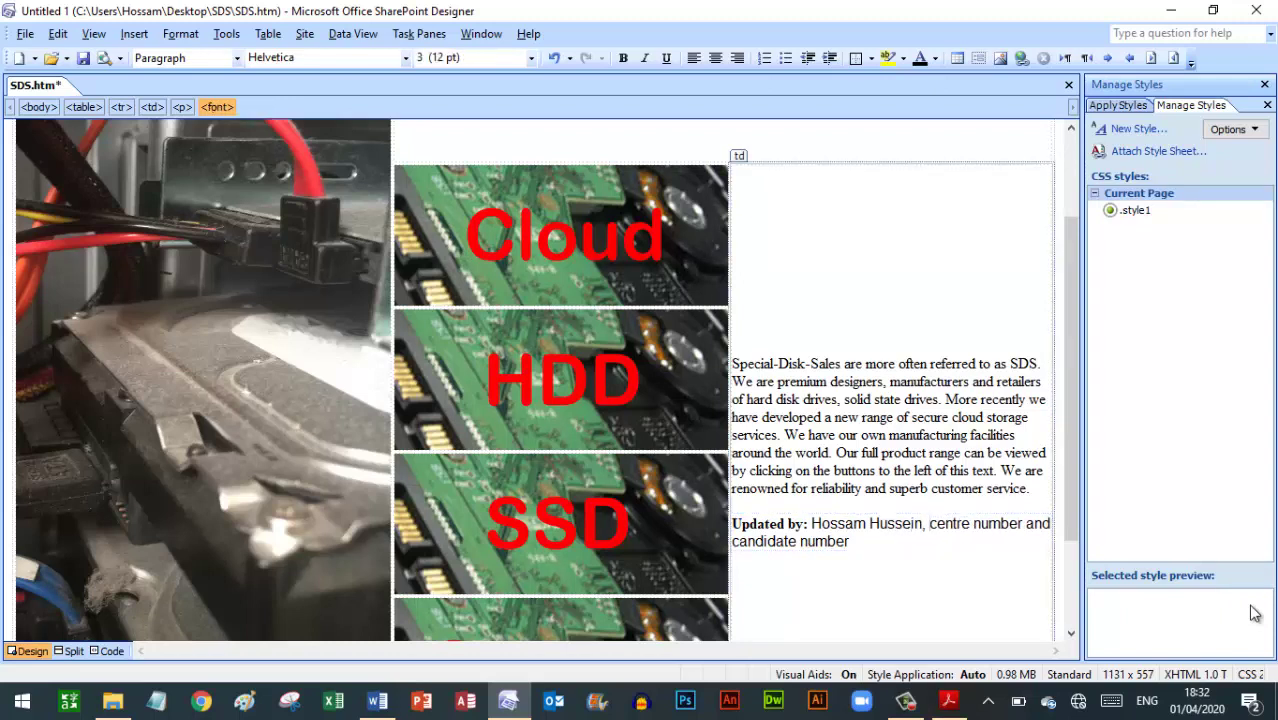
key("shift+Right")
key("shift+Right")
key("shift+Right")
key("shift+Right")
key("shift+Right")
key("shift+Right")
key("shift+Right")
key("shift+Right")
key("shift+Right")
key("shift+Right")
key("shift+Right")
key("shift+Right")
key("shift+Right")
key("shift+Right")
key("shift+Right")
key("shift+Right")
key("shift+Right")
key("shift+Right")
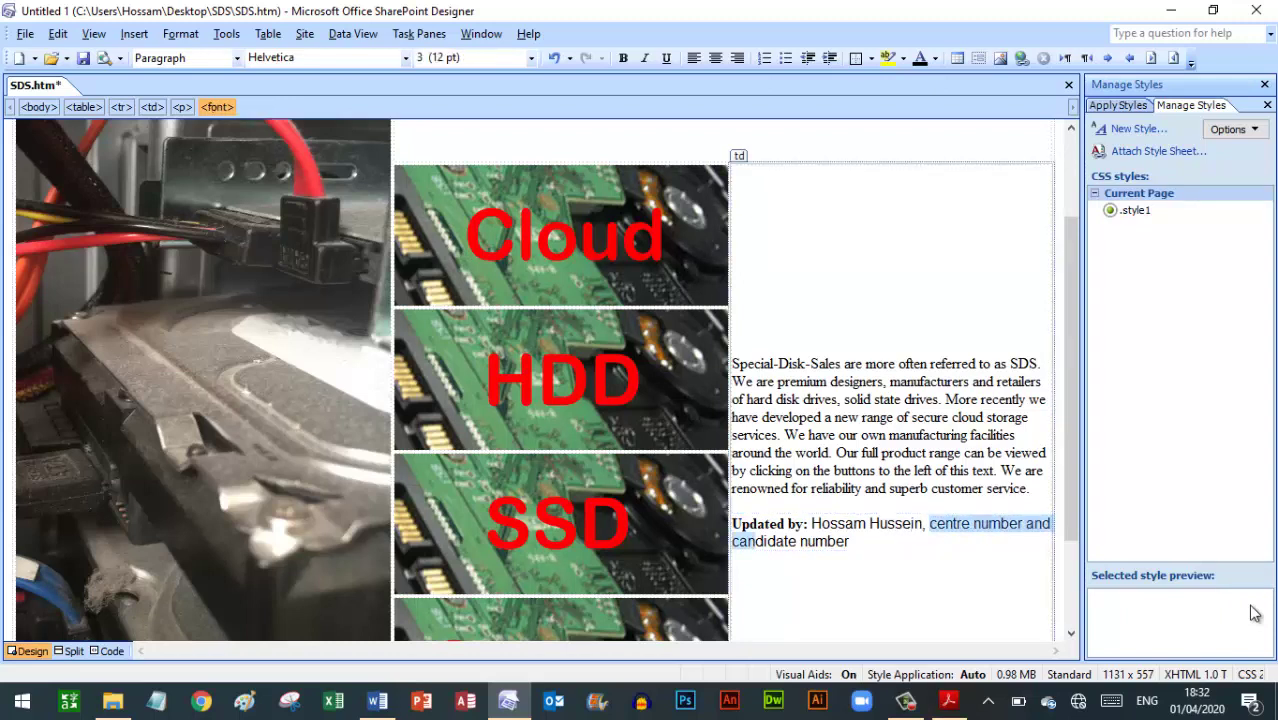
key("shift+Right")
key("shift+Right")
key("shift+Right")
key("shift+Right")
key("shift+Right")
key("shift+Right")
key("shift+Right")
key("shift+Right")
key("shift+Right")
key("shift+Right")
key("shift+Right")
key("shift+Right")
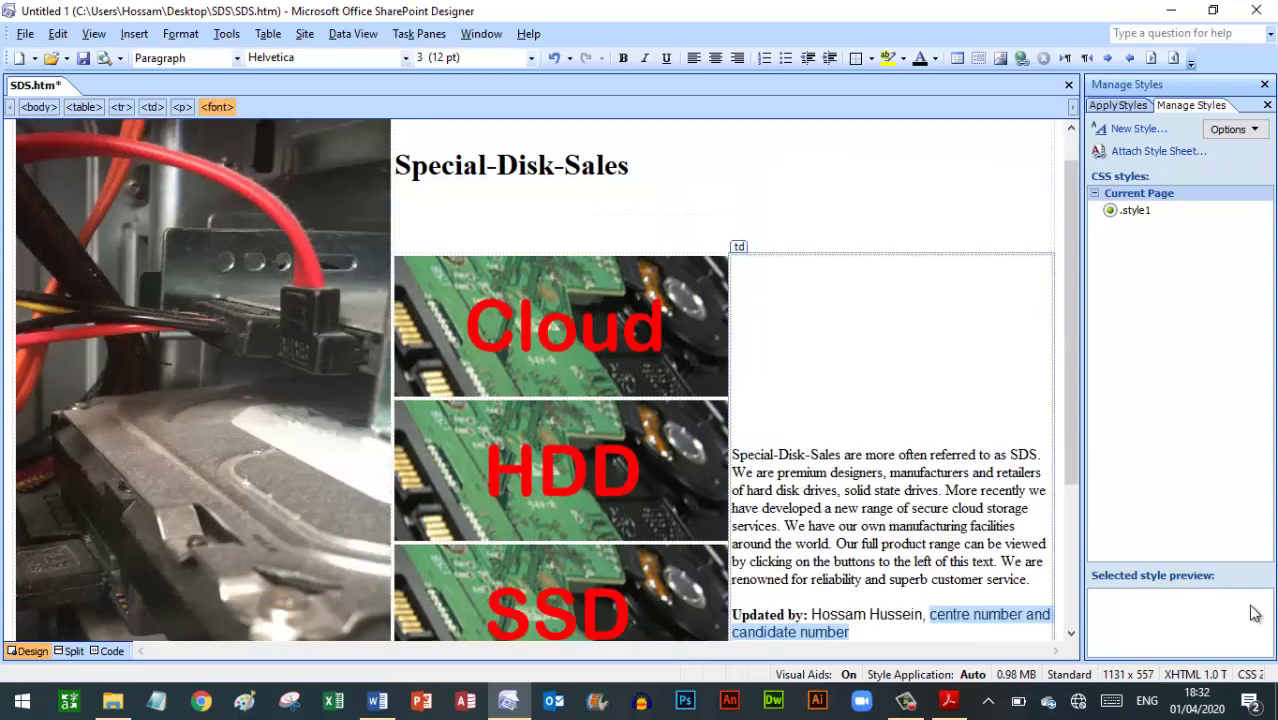
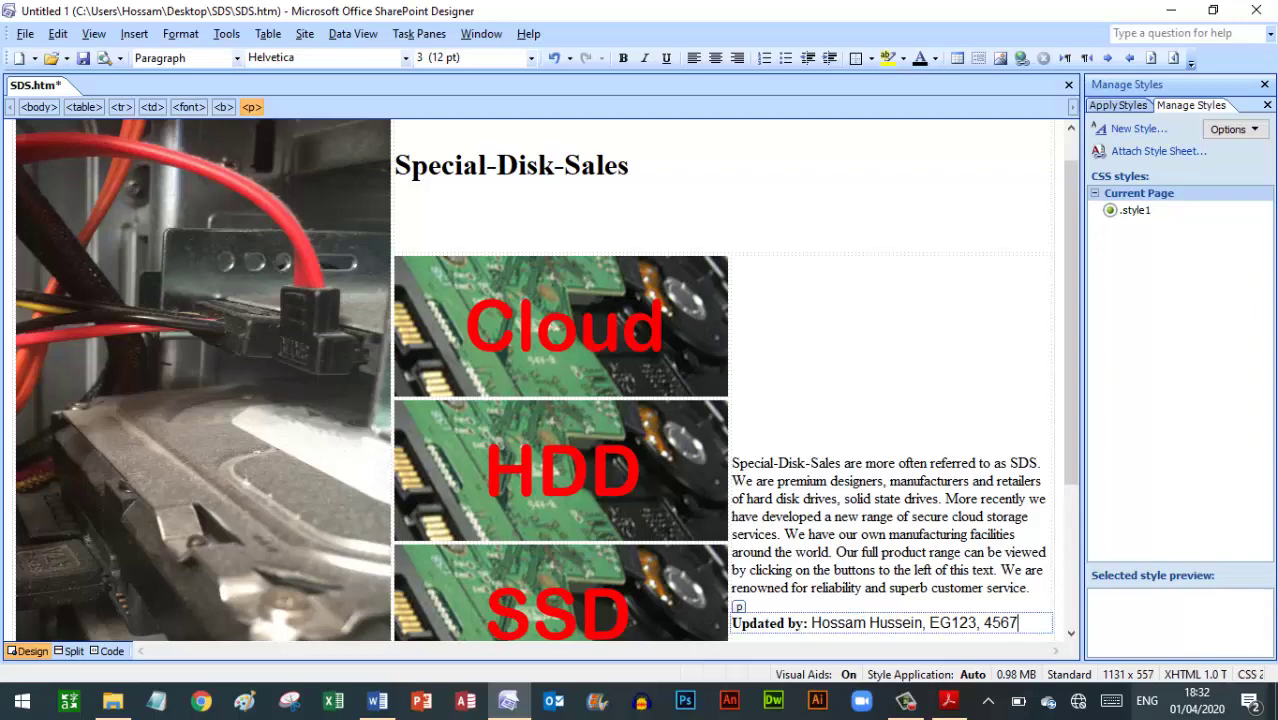
left_click(952, 703)
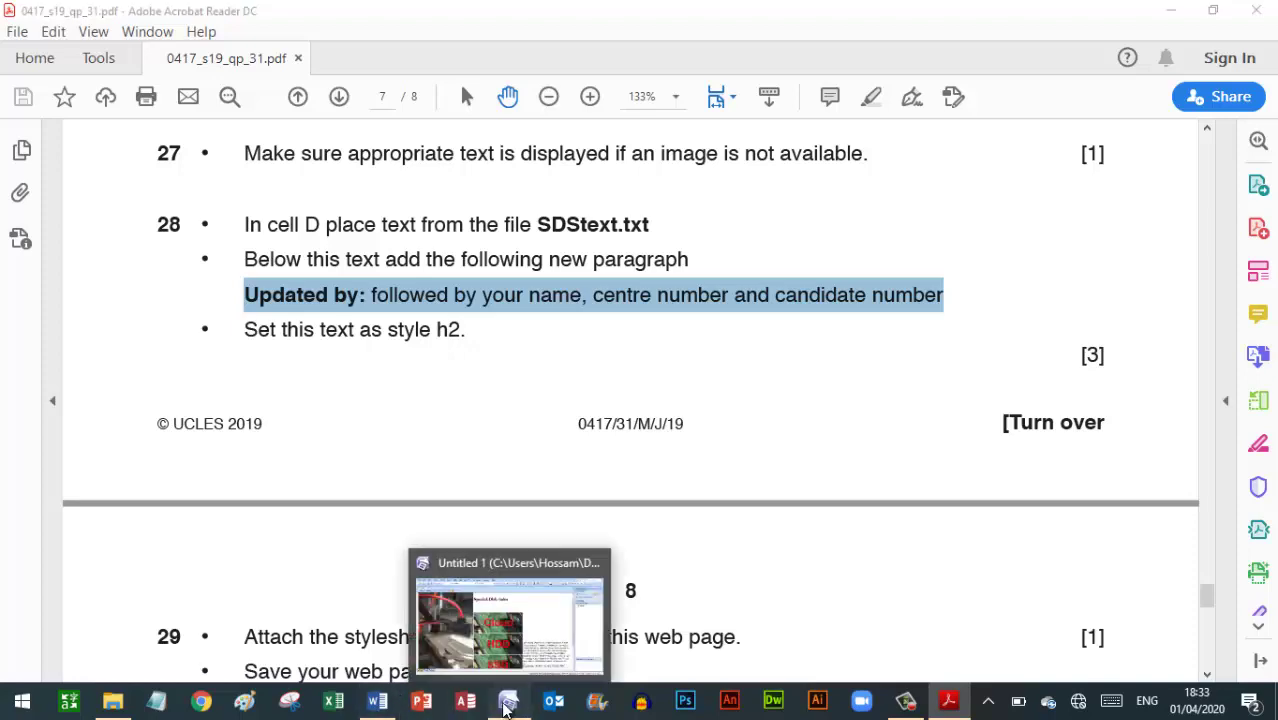
Apply Heading 2 to the description paragraph and the Updated by line
left_click(575, 635)
left_click_drag(733, 460, 1074, 641)
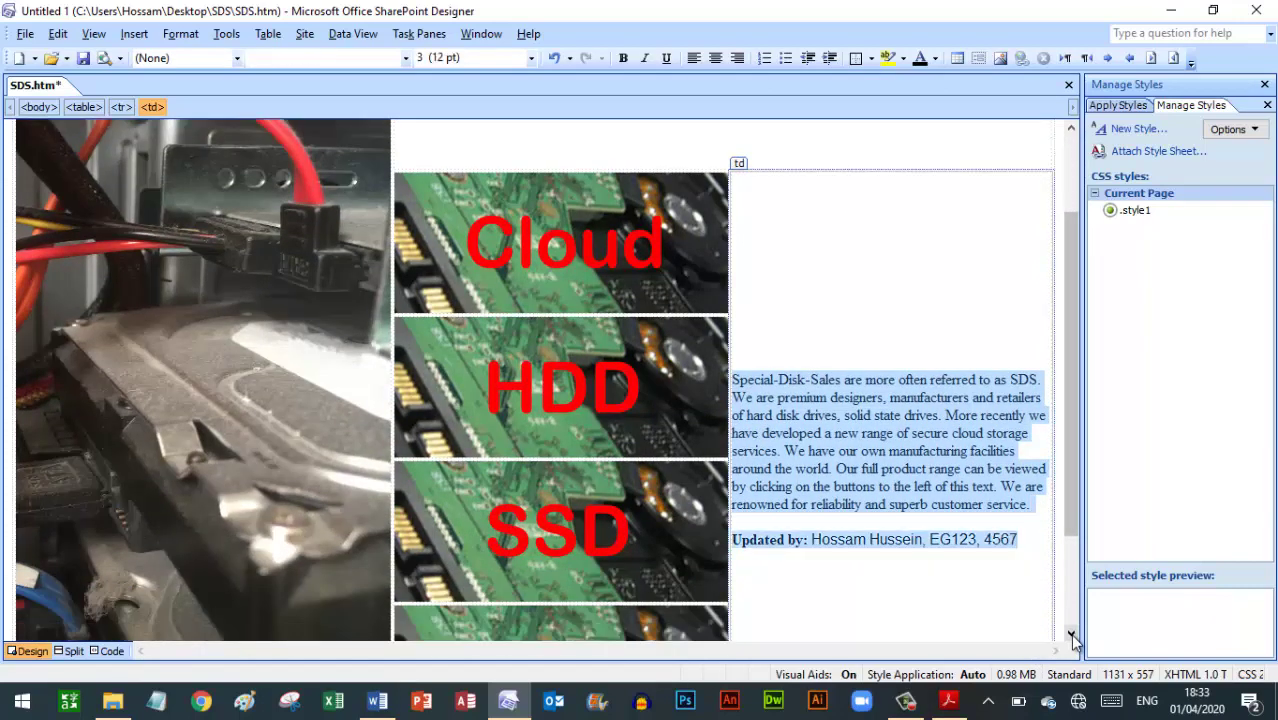
left_click(237, 58)
left_click(171, 122)
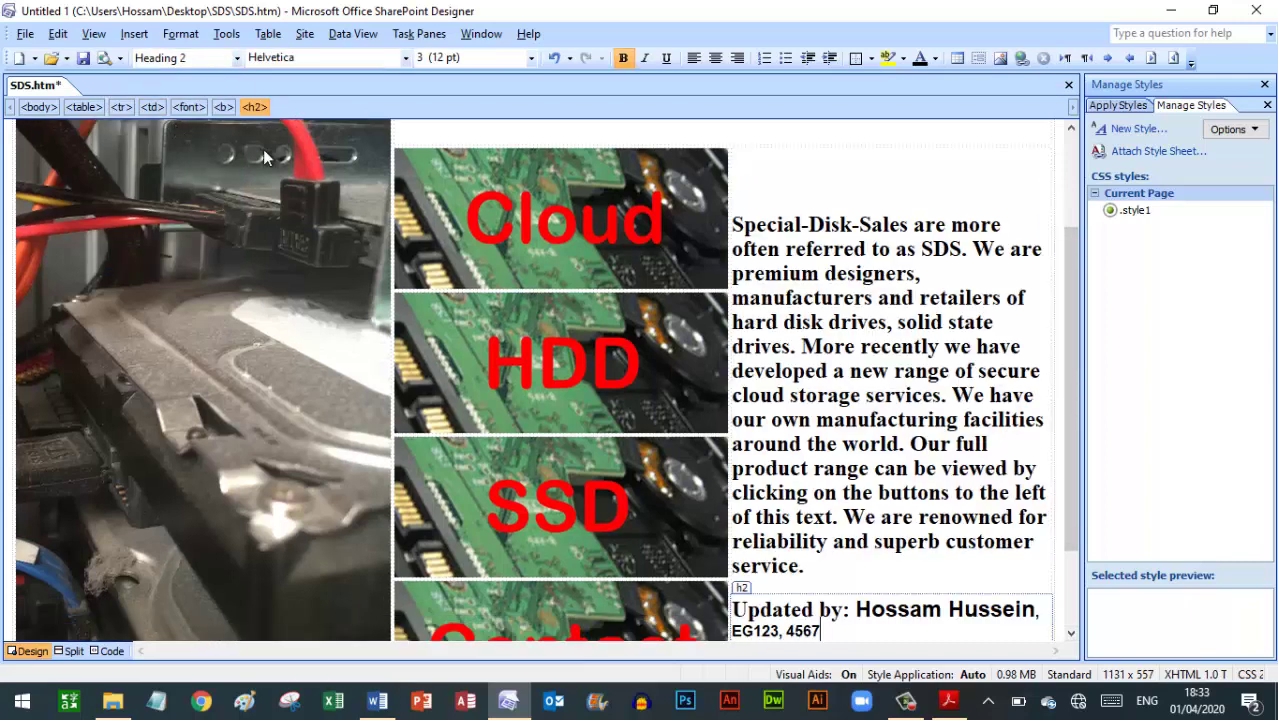
left_click(856, 576)
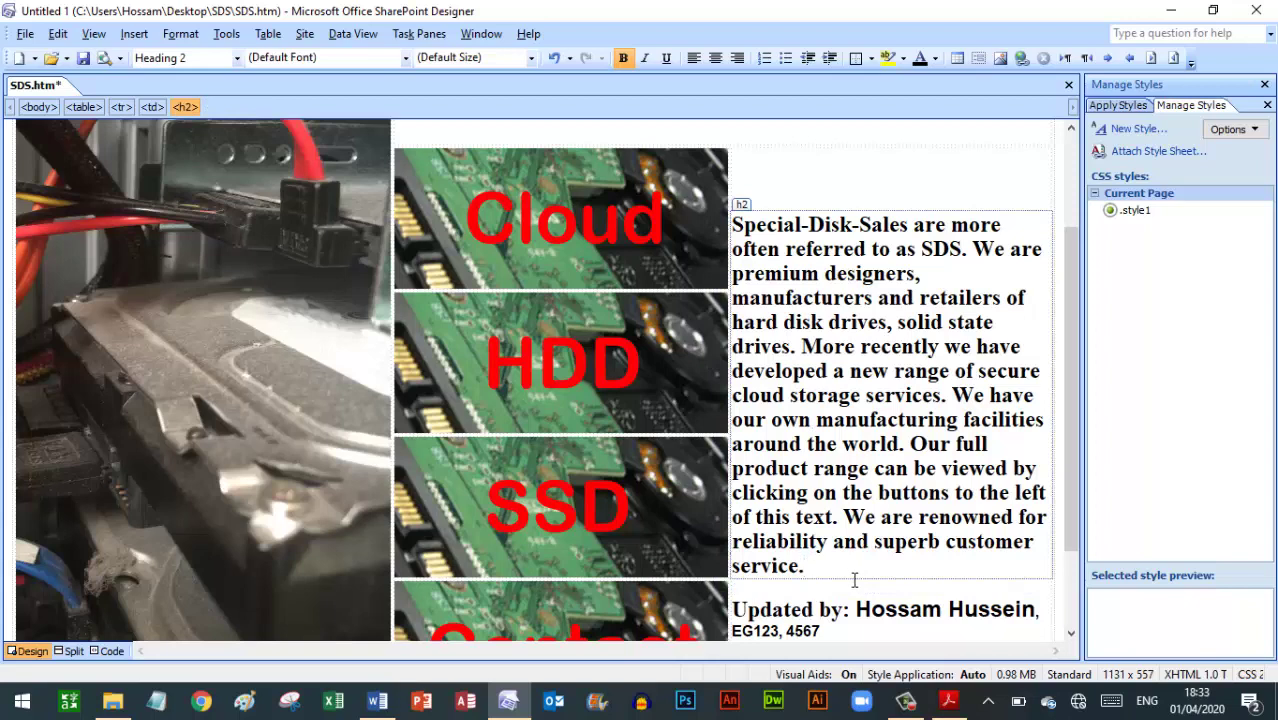
Scroll the exam paper down to questions 29 and 30
left_click(945, 703)
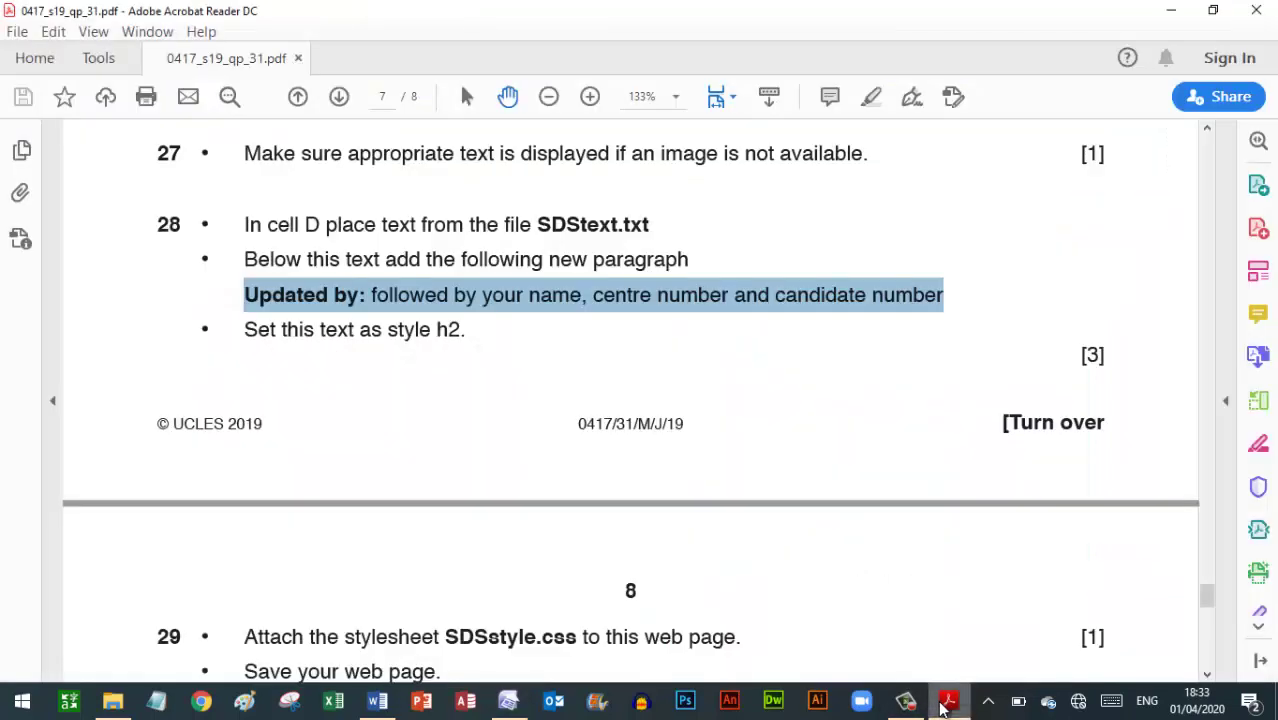
left_click(394, 546)
scroll(393, 550, "down", 1)
scroll(393, 550, "down", 5)
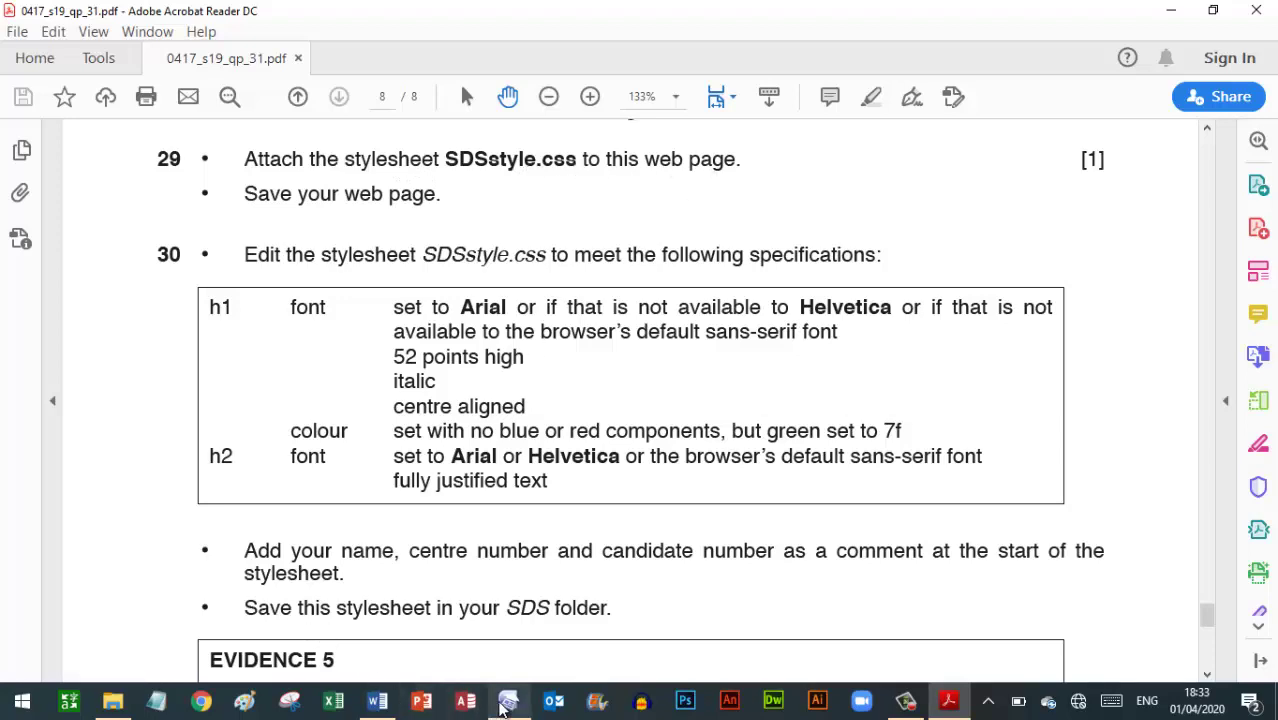
Attach the SDSstyle.css stylesheet to SDS.htm through Manage Styles
left_click(506, 703)
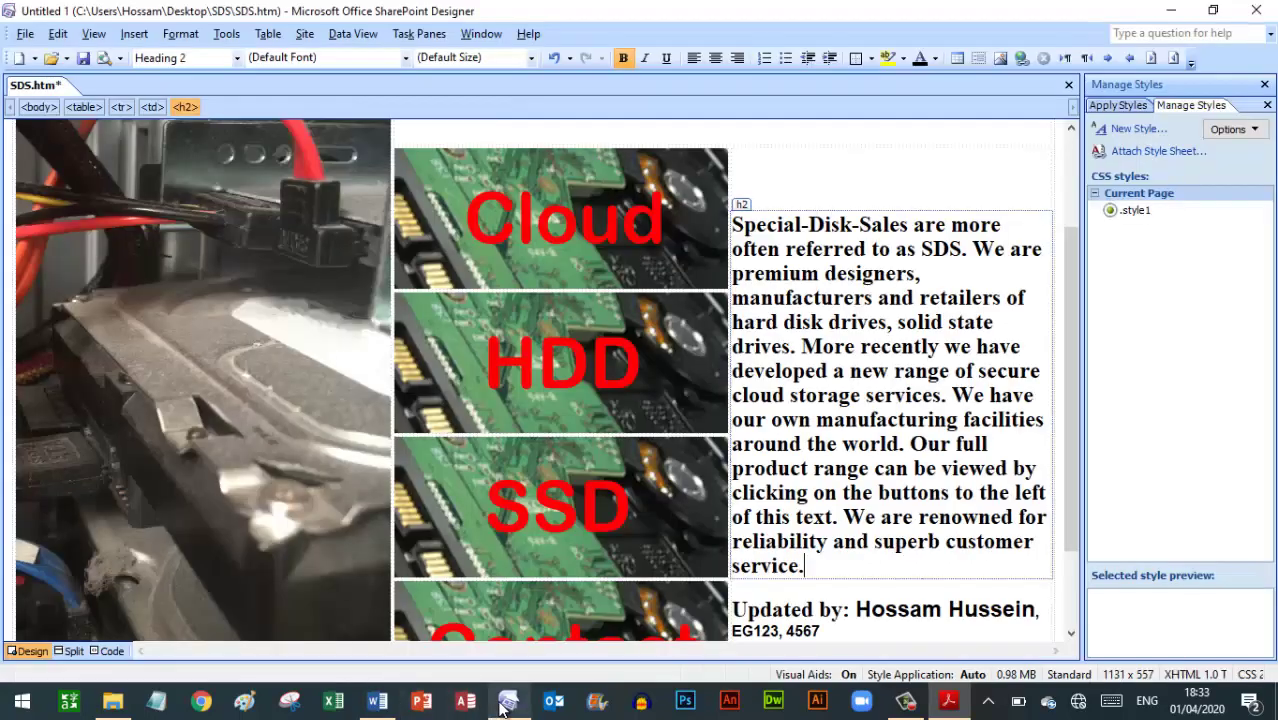
left_click(1160, 151)
left_click(765, 311)
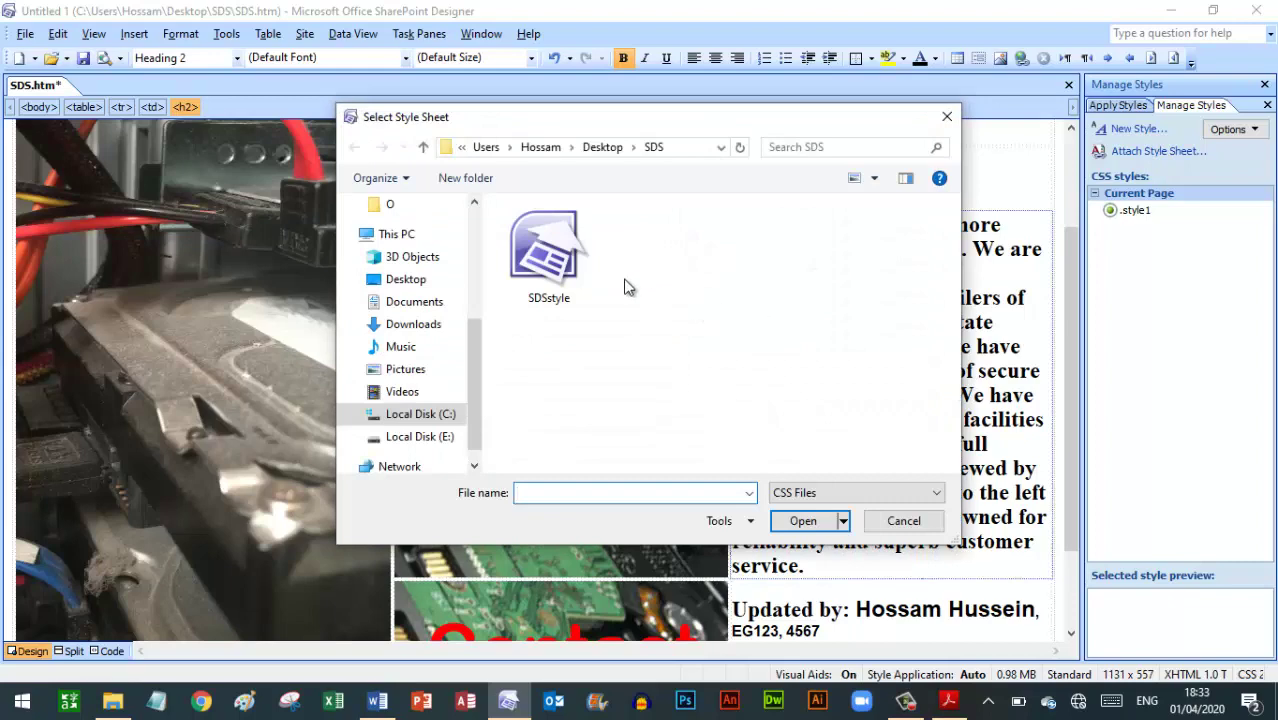
left_click(573, 258)
double_click(569, 253)
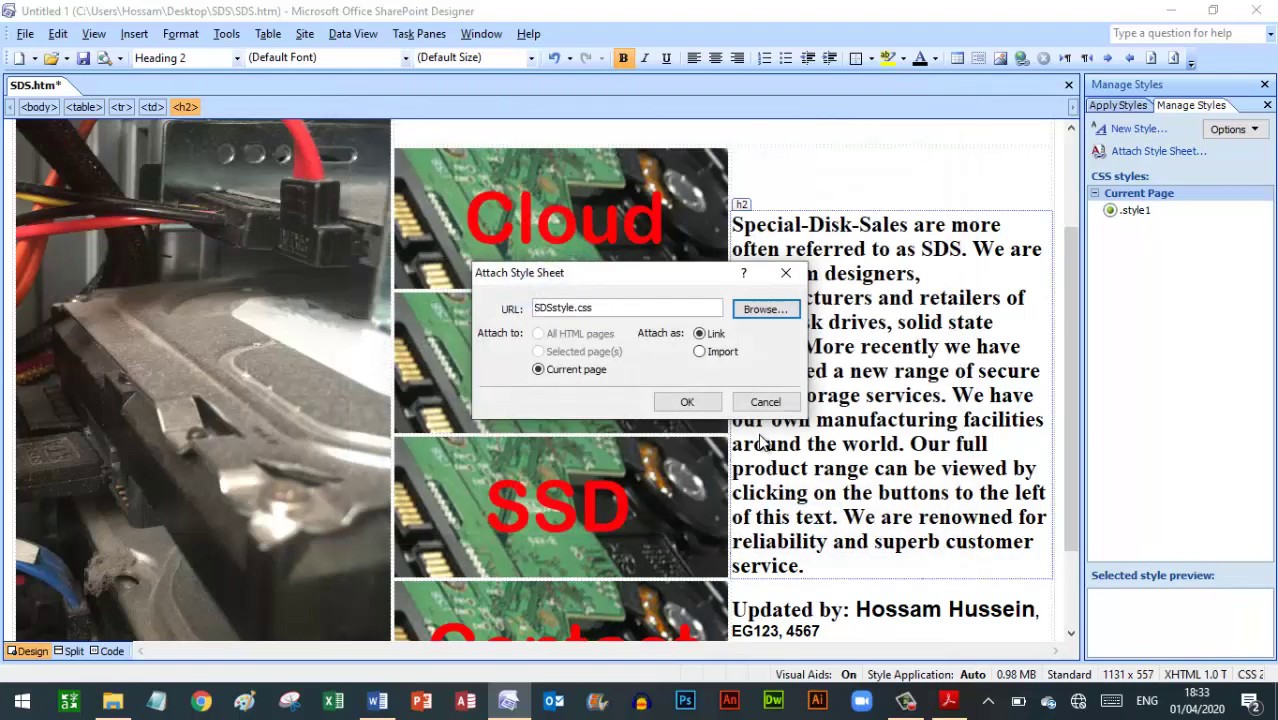
left_click(687, 402)
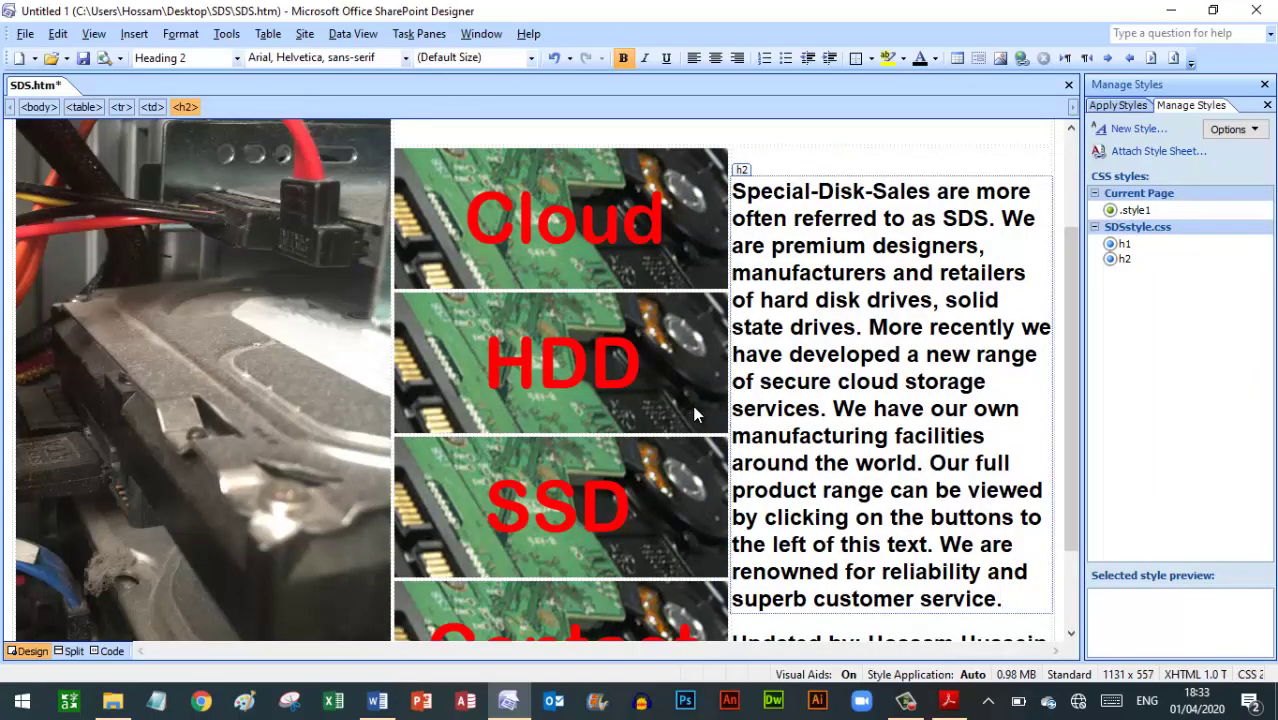
left_click(949, 701)
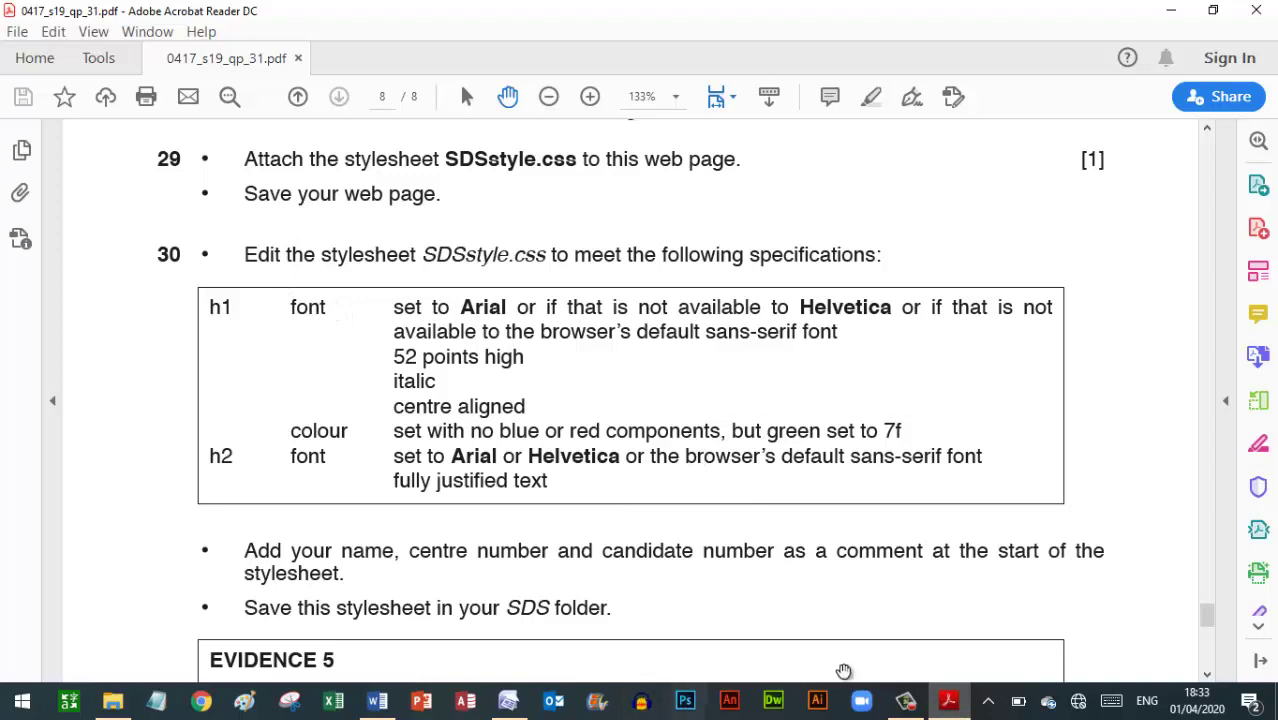
Save SDS.htm with SDSstyle.css attached, then recheck the stylesheet task
left_click(508, 701)
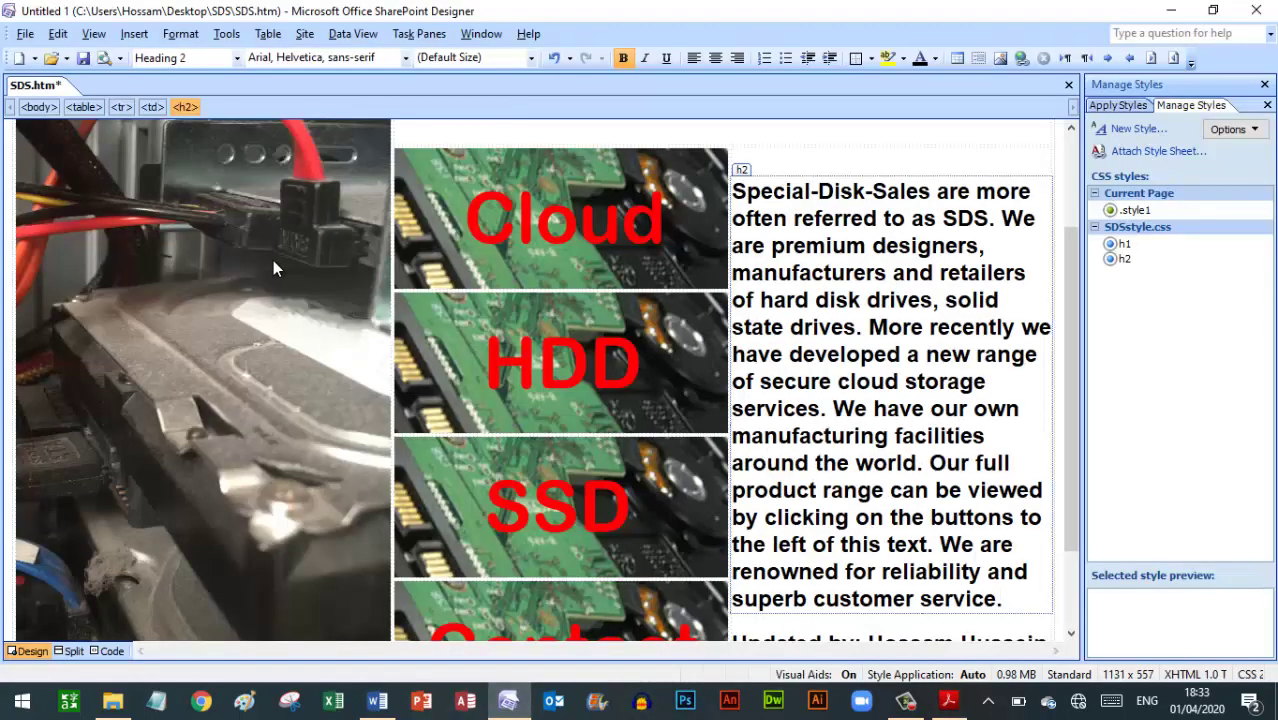
key("ctrl")
key("ctrl")
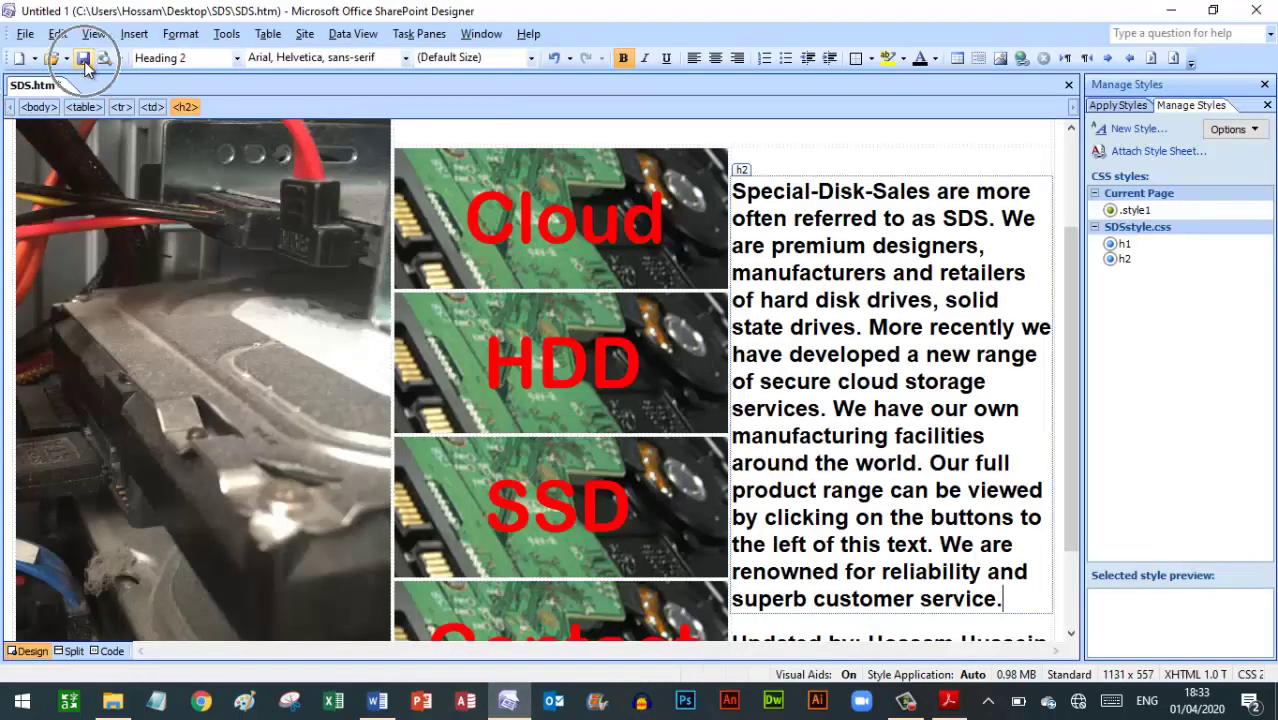
left_click(84, 60)
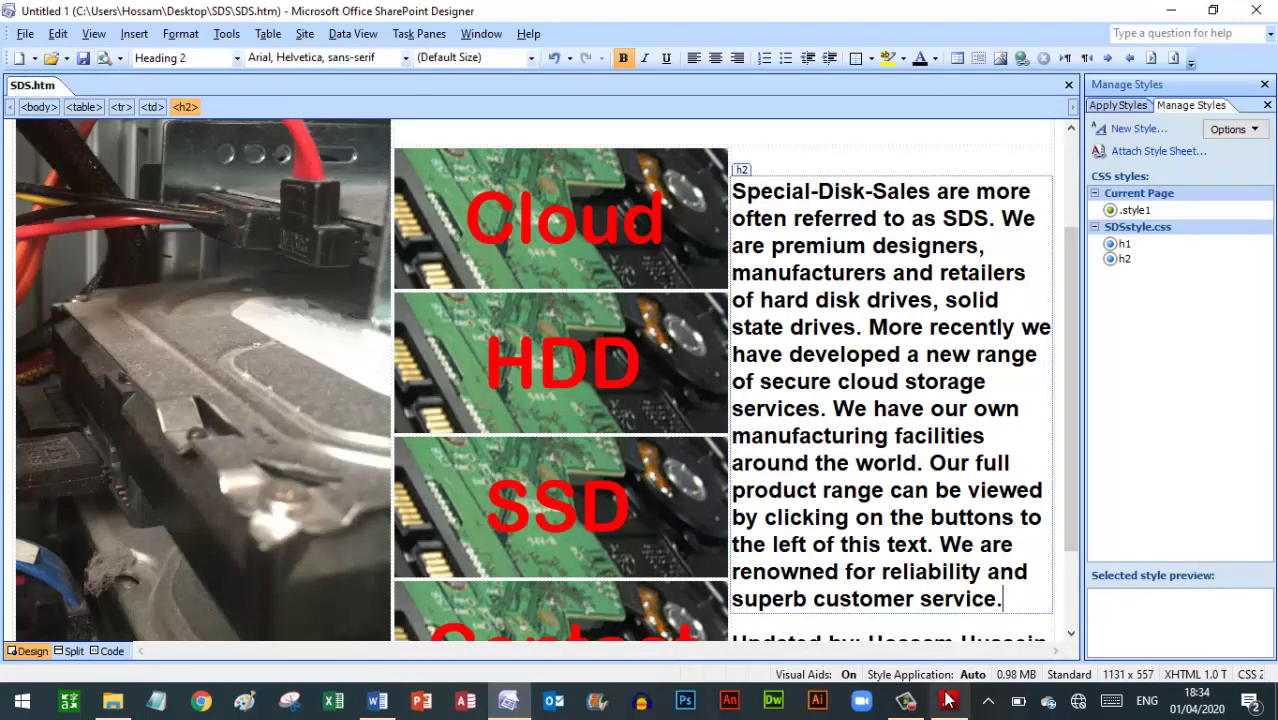
left_click(948, 700)
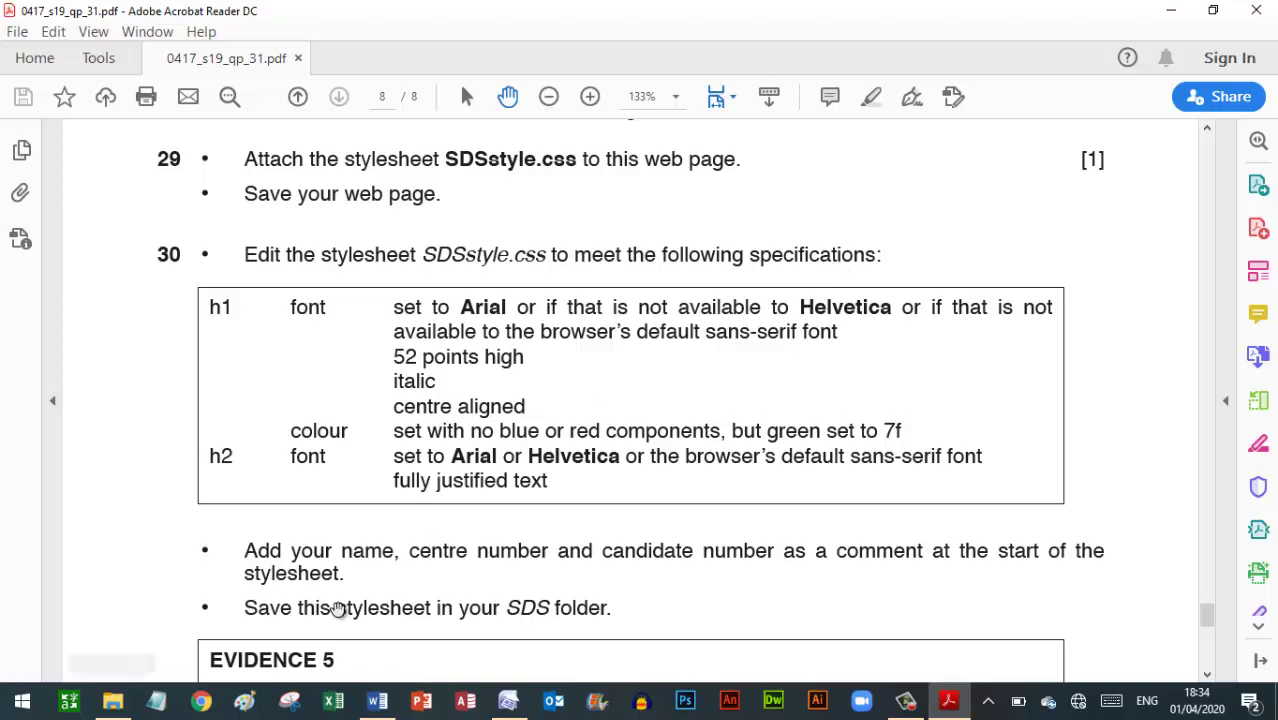
left_click(506, 702)
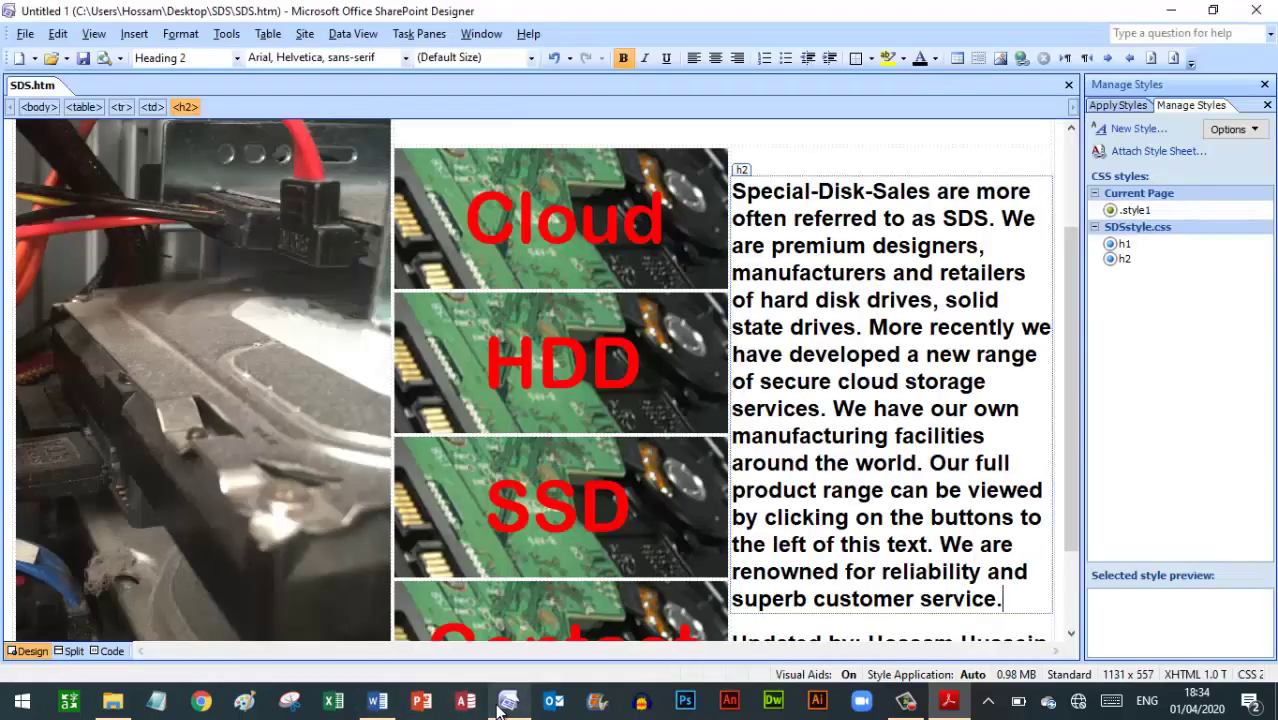
Open SDSstyle.css and compare its h1 and h2 rules with the exam specification
left_click(51, 58)
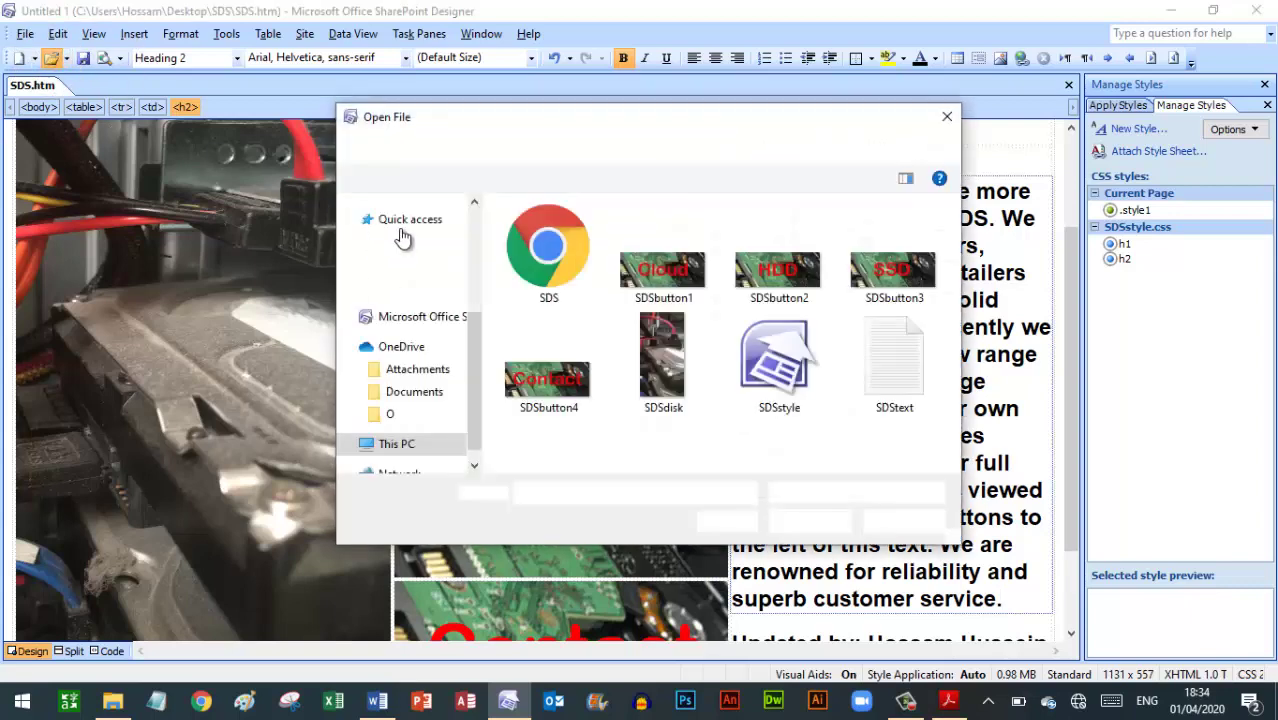
double_click(775, 346)
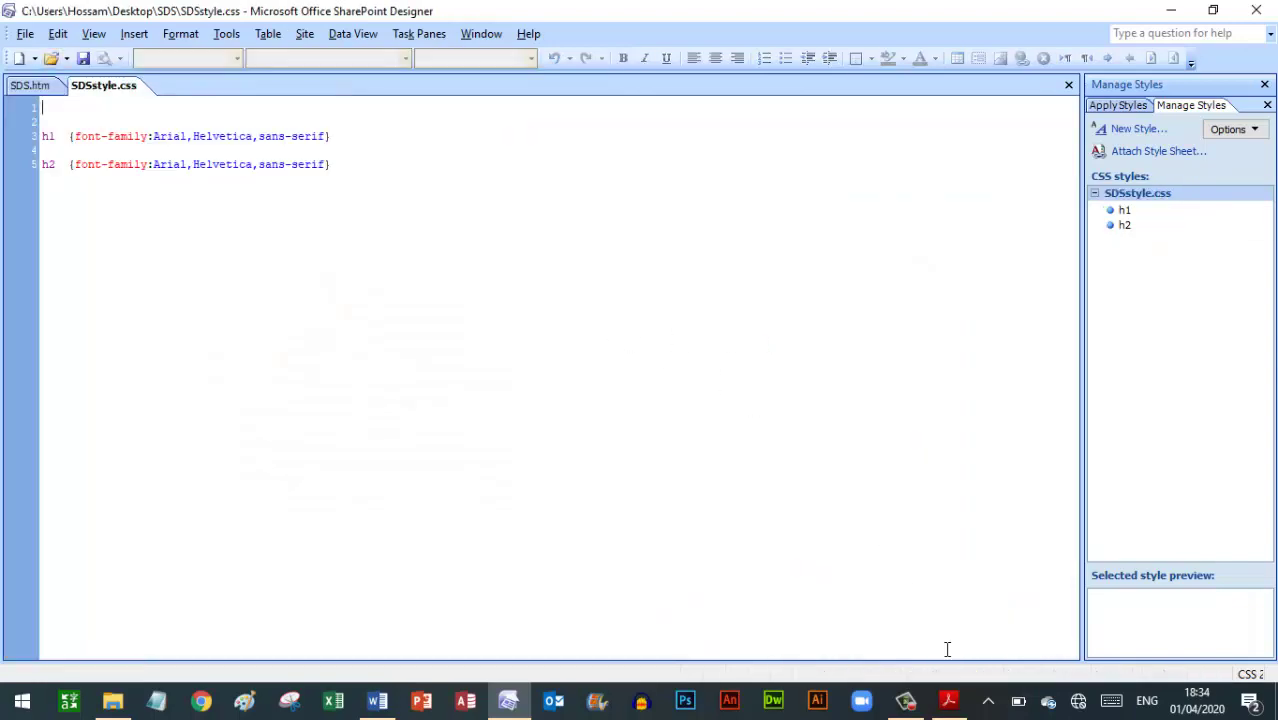
left_click(948, 700)
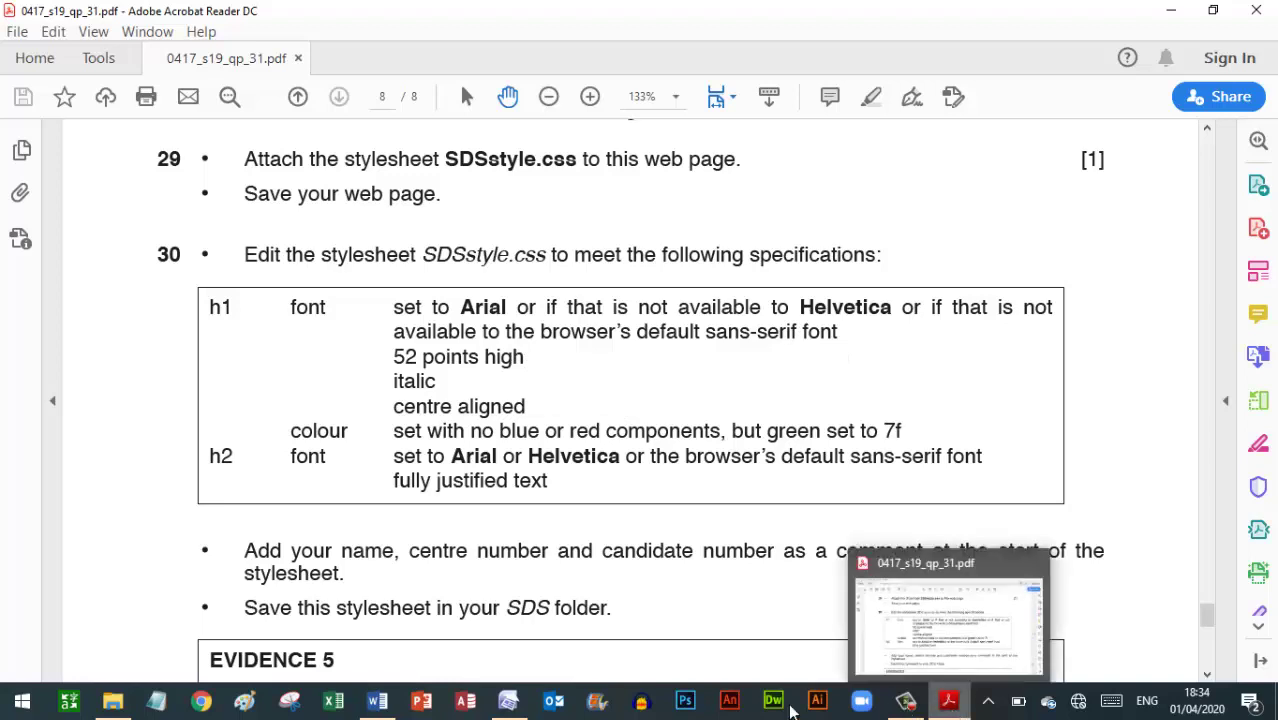
left_click(505, 703)
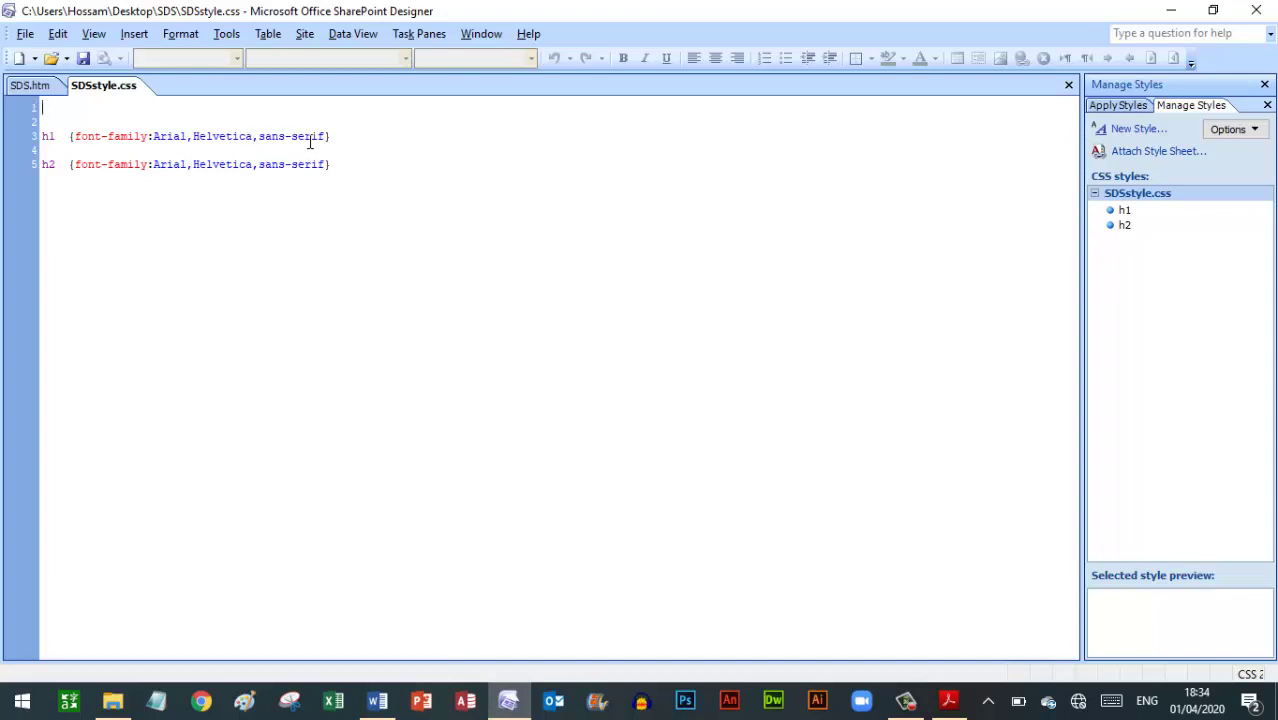
left_click(949, 700)
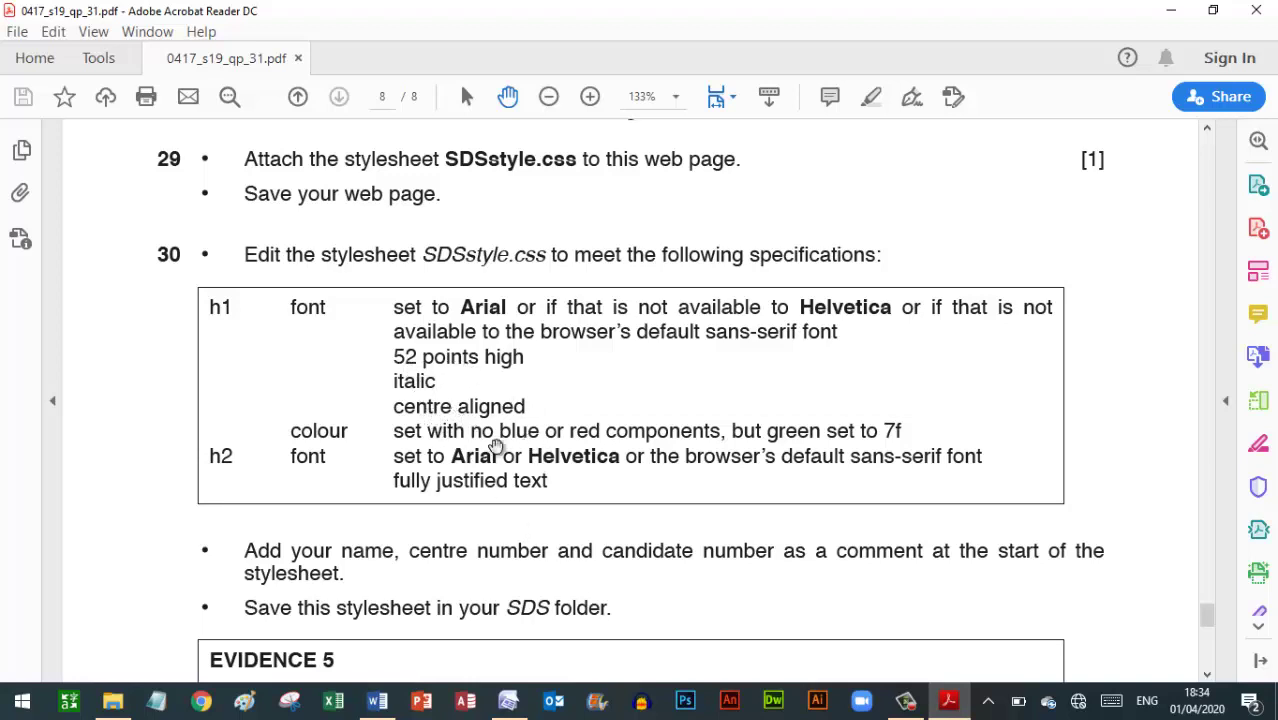
left_click(506, 703)
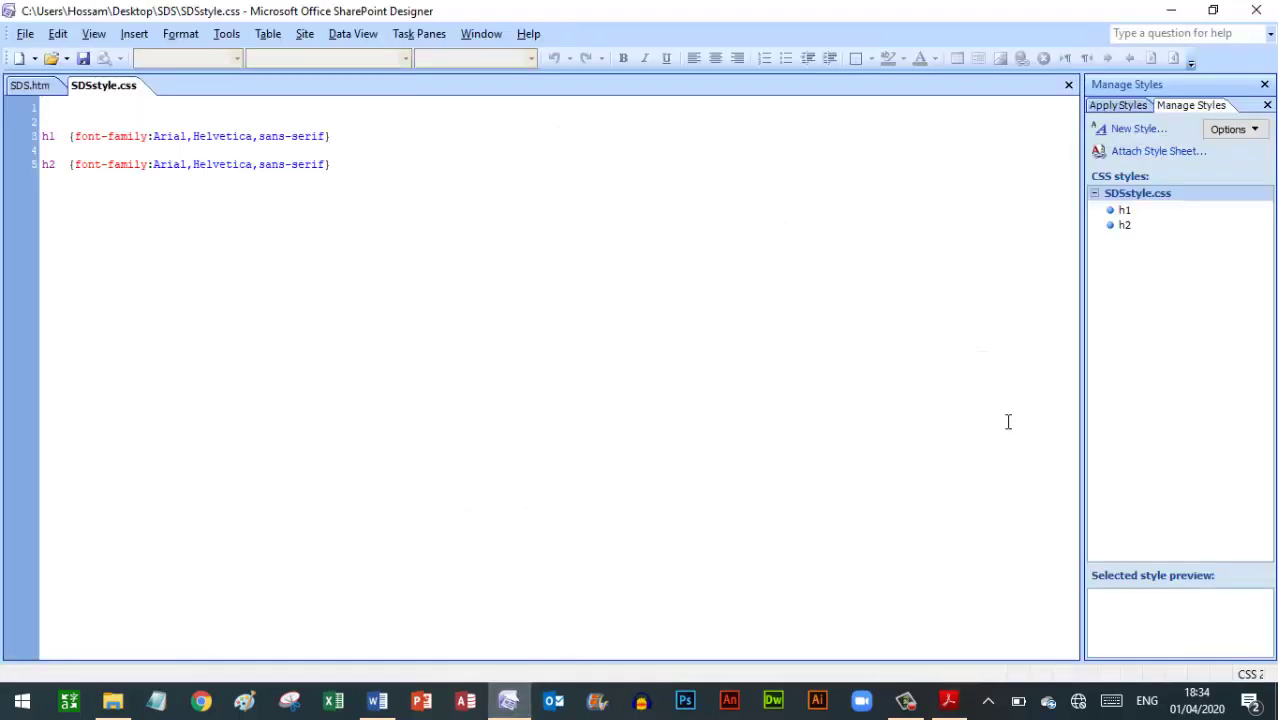
Open Modify Style for the h1 rule and enter font size 52
left_click(1124, 214)
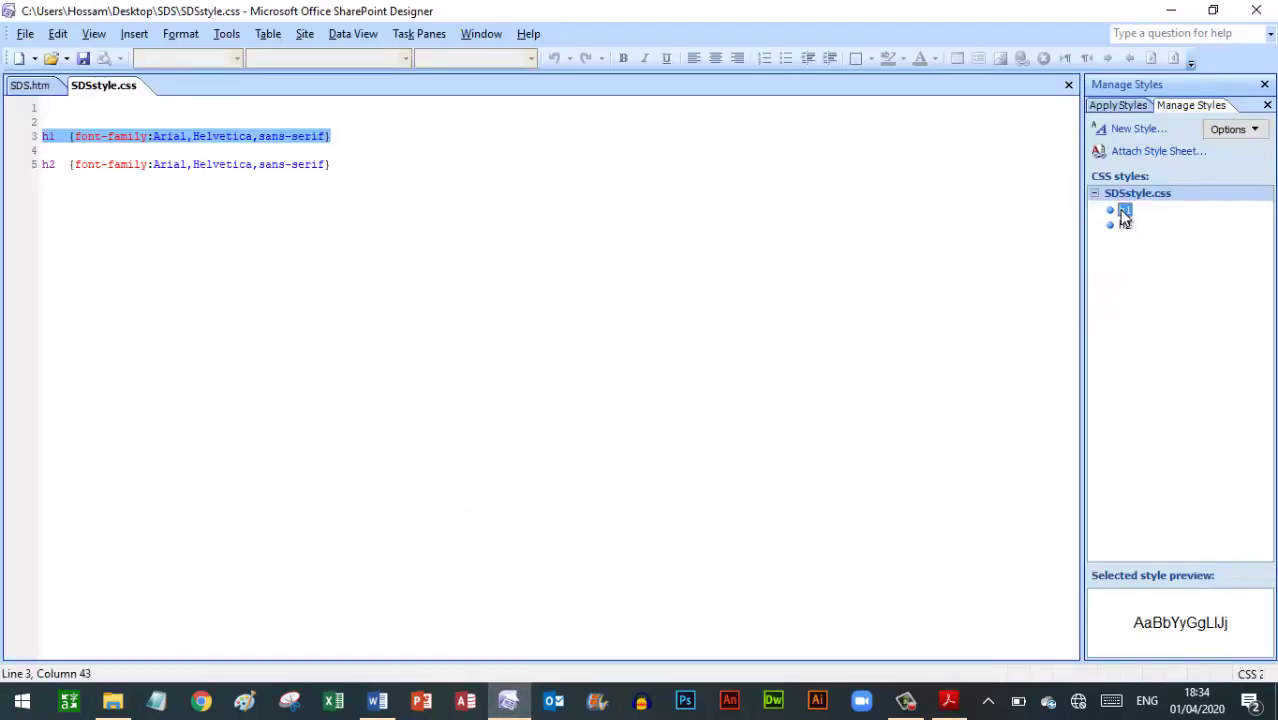
right_click(1124, 214)
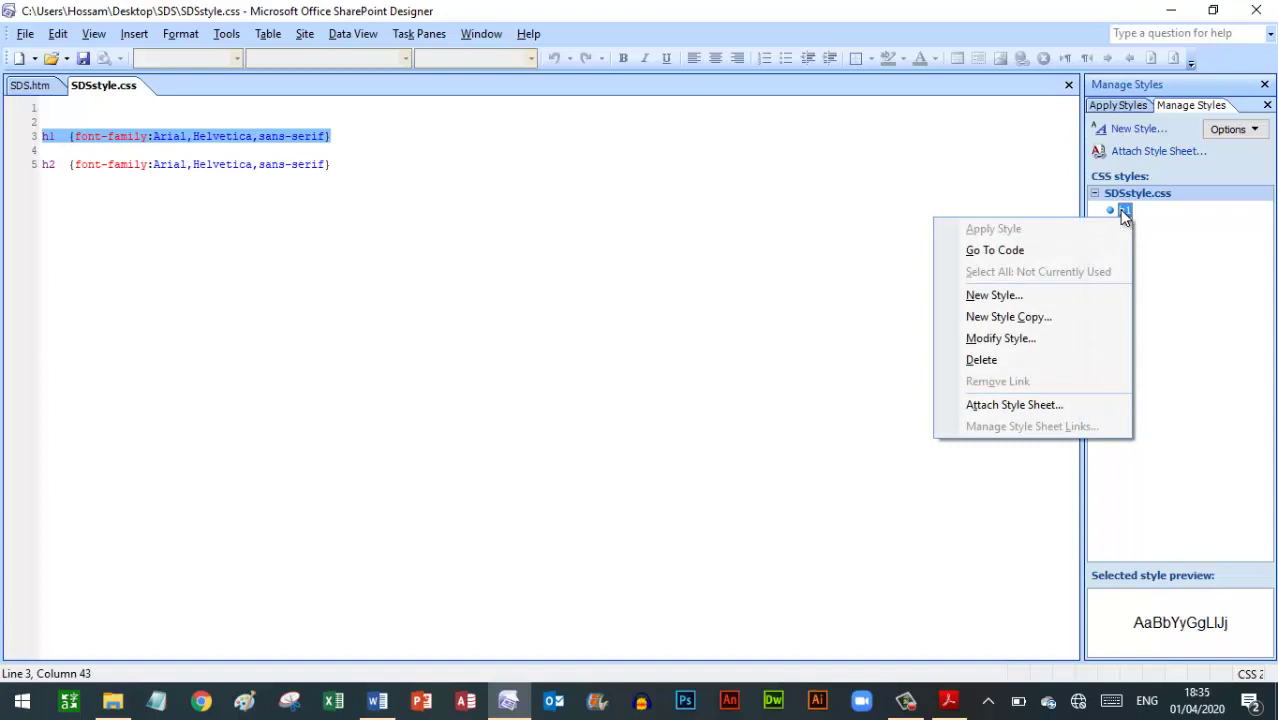
left_click(1000, 339)
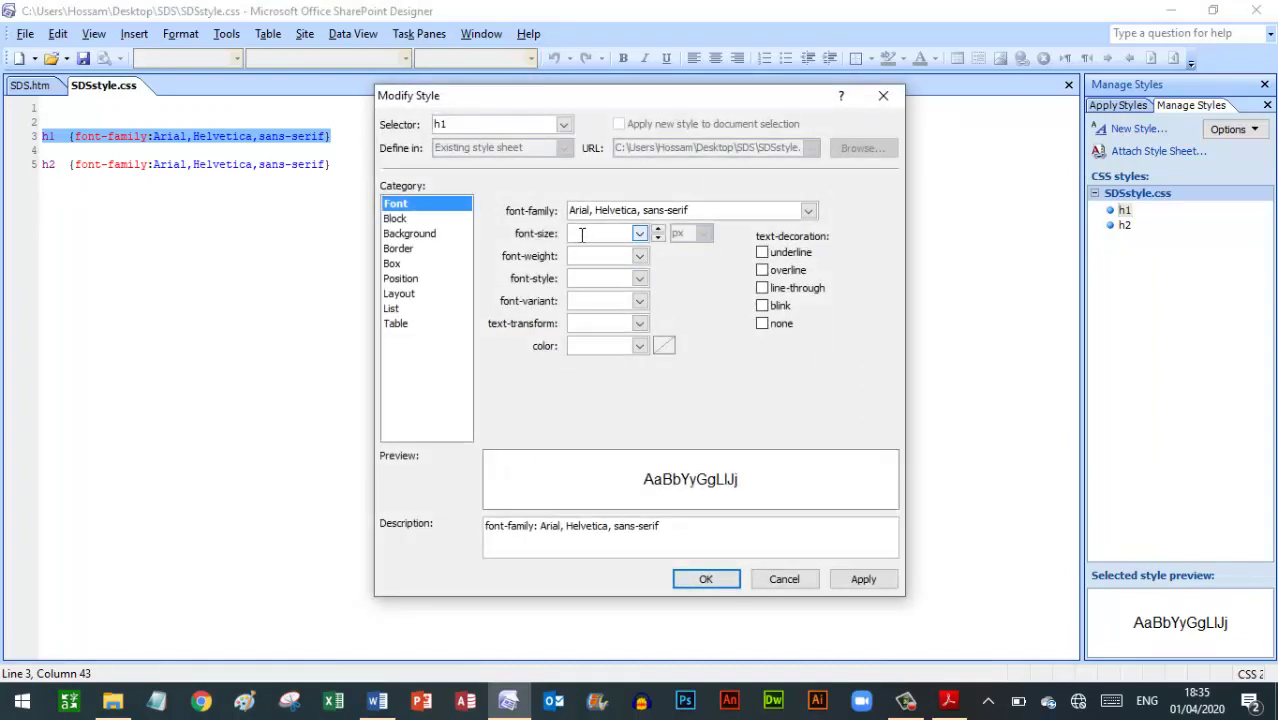
type("52")
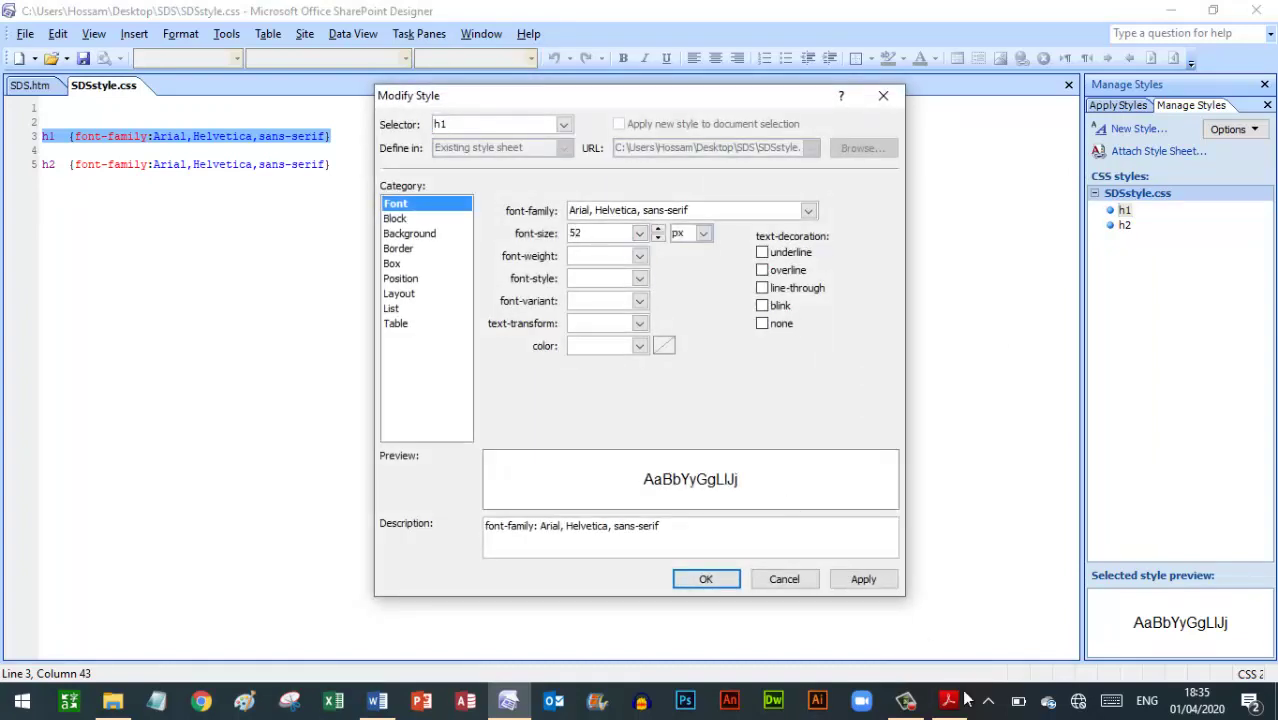
right_click(960, 706)
key("Escape")
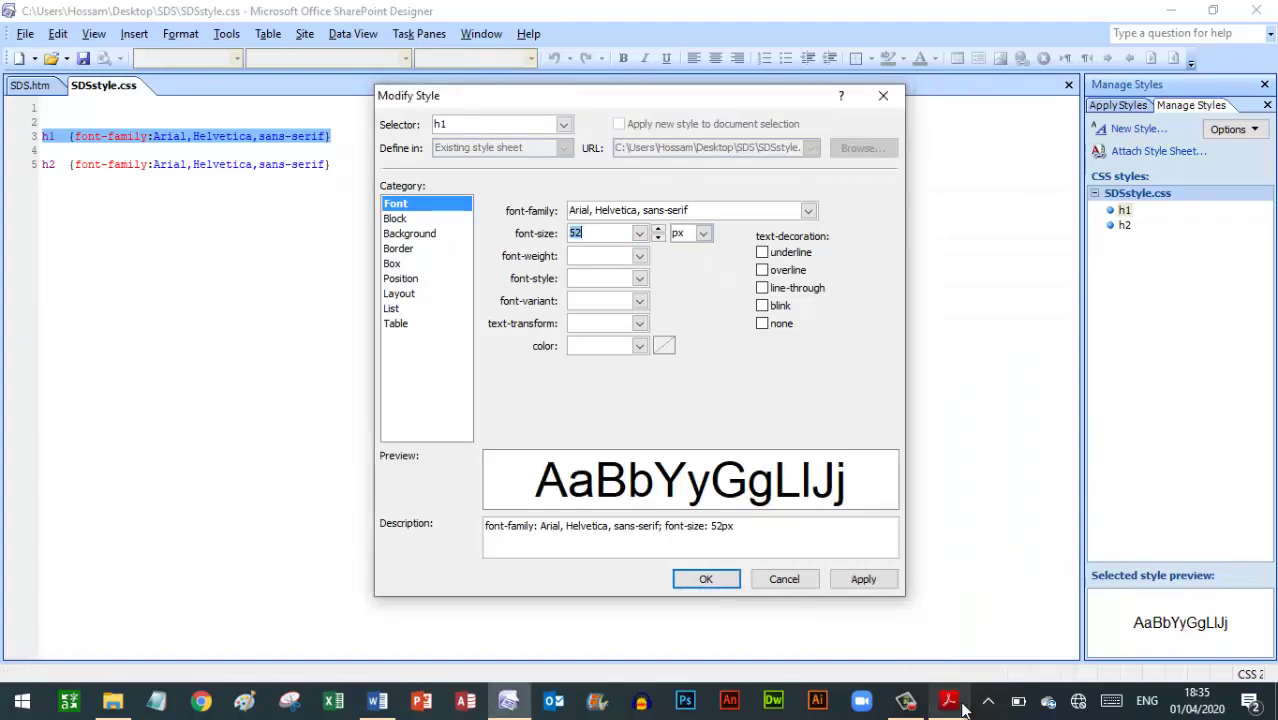
left_click(948, 706)
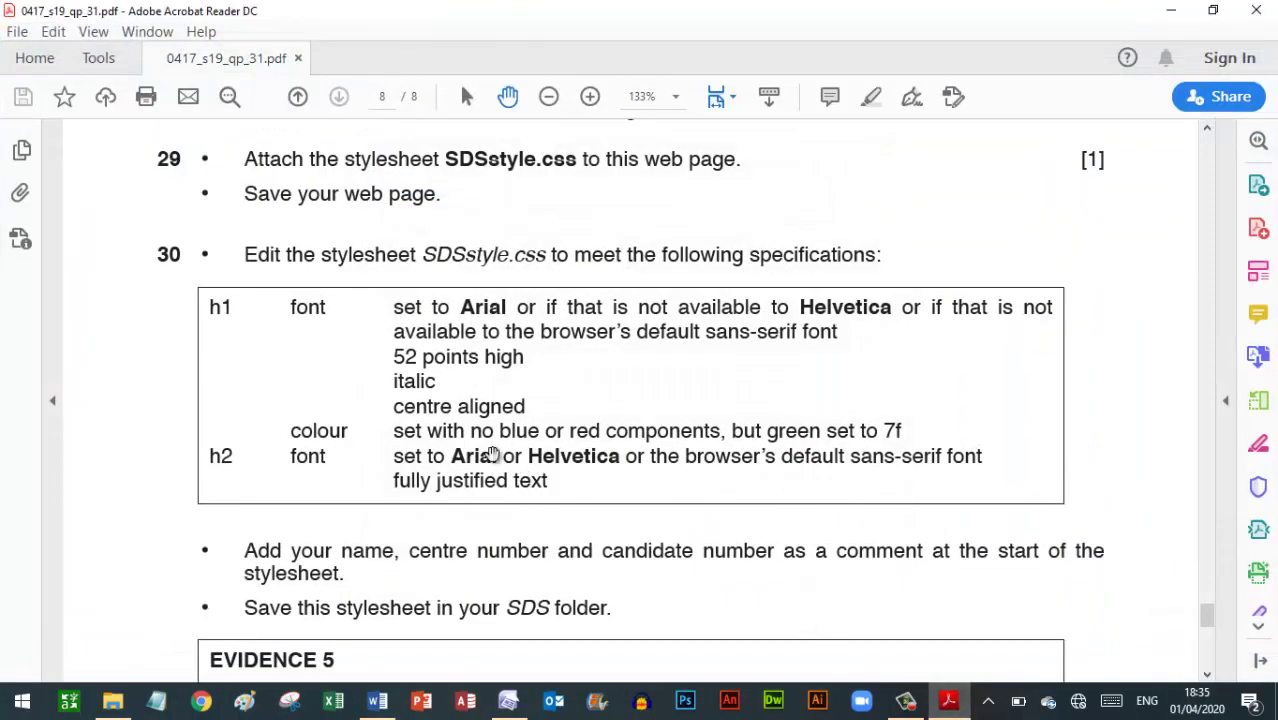
left_click(508, 700)
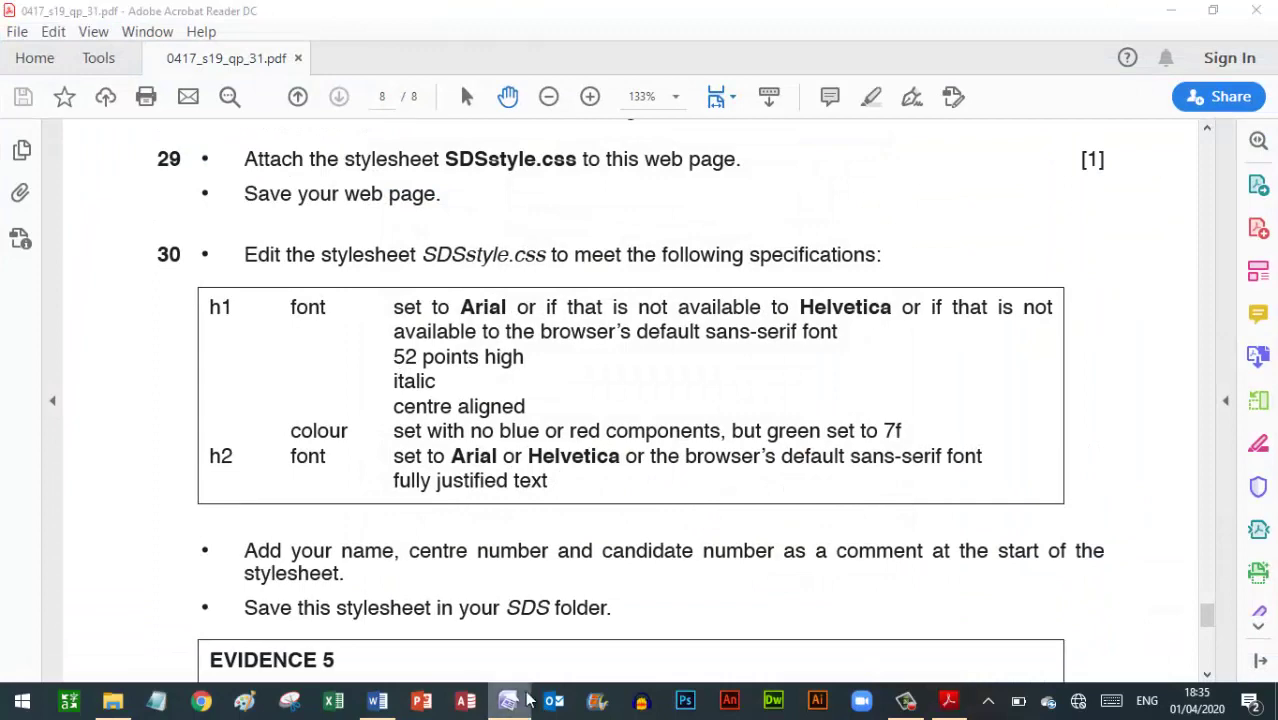
right_click(508, 702)
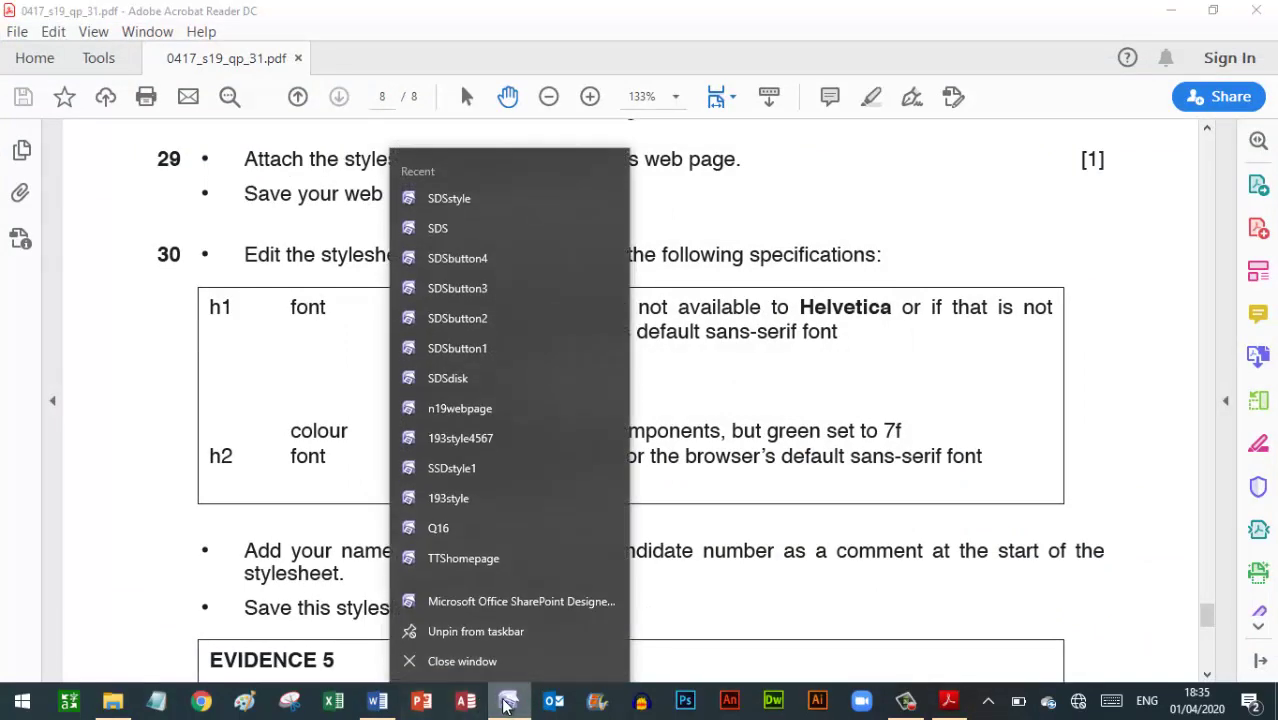
key("Escape")
left_click(508, 705)
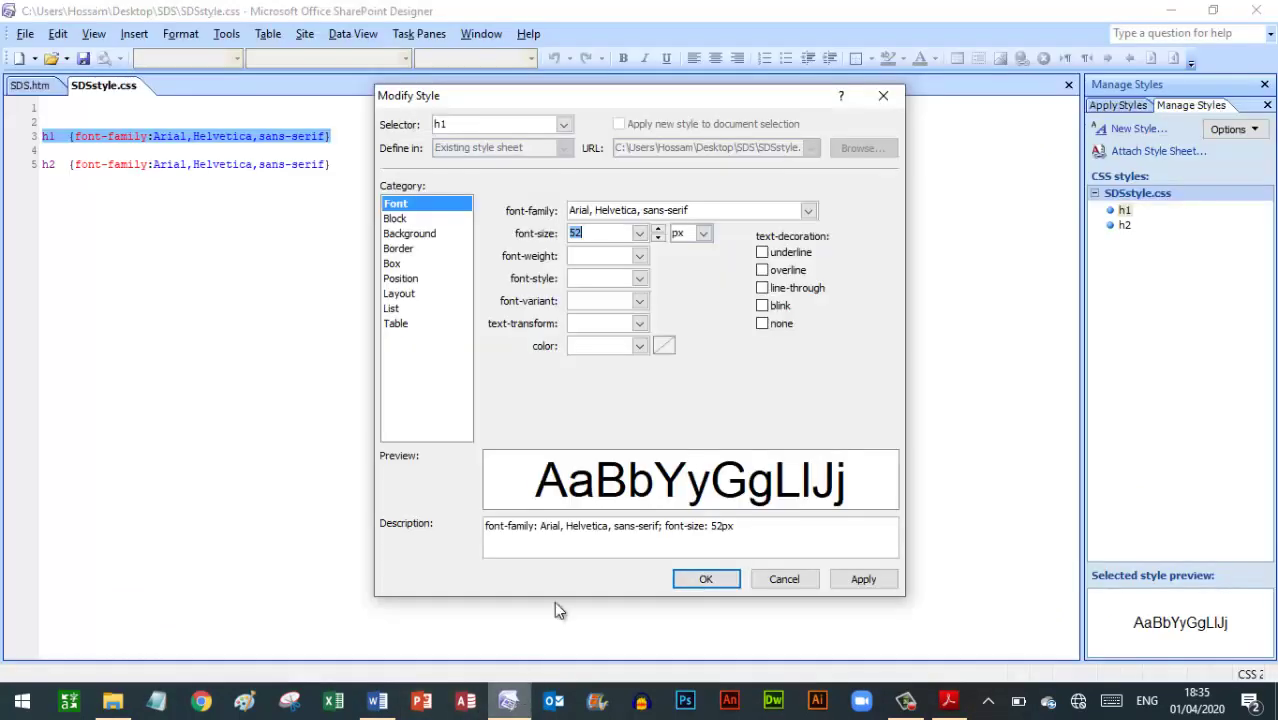
Set the h1 size unit to pt, leaving the font weight unset
left_click(703, 234)
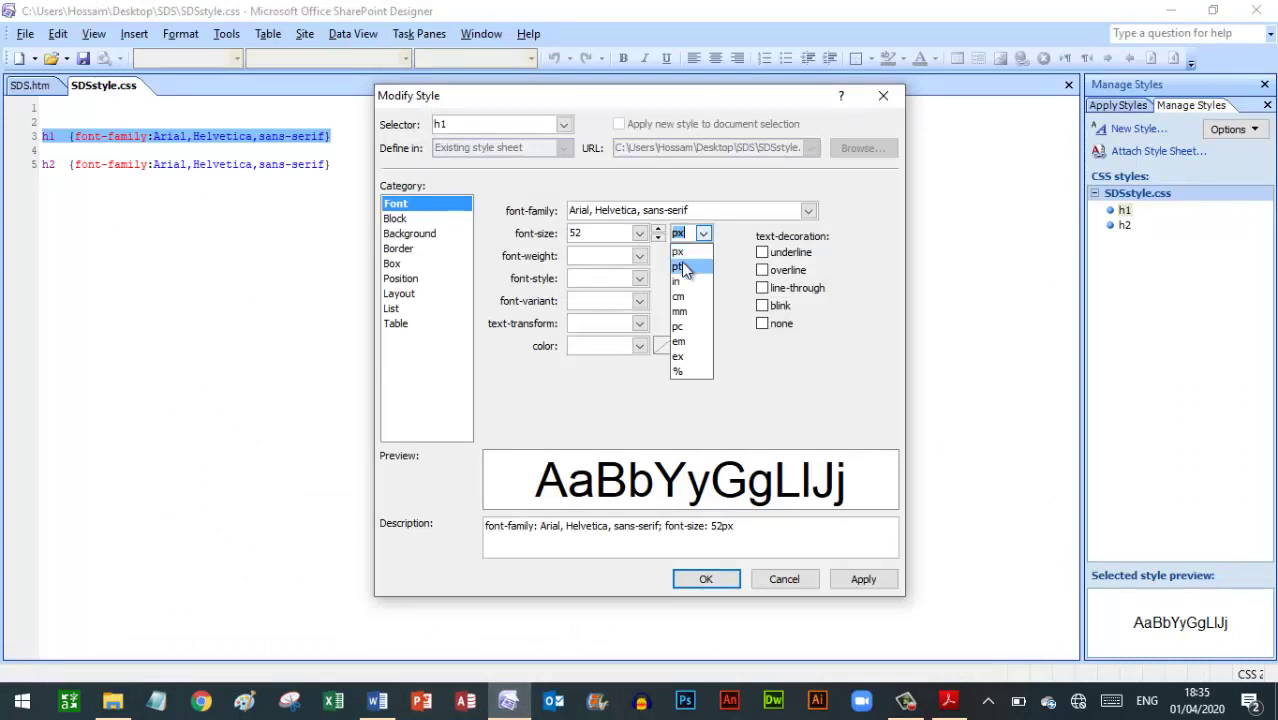
left_click(680, 267)
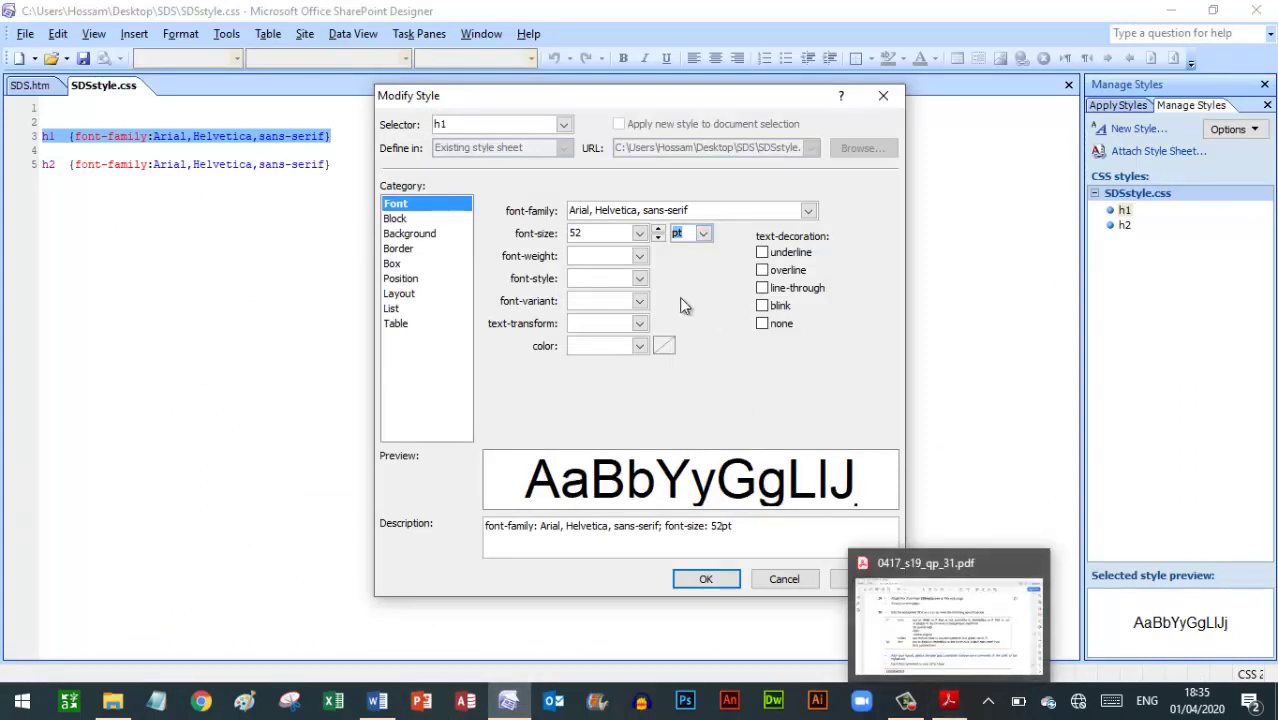
left_click(640, 256)
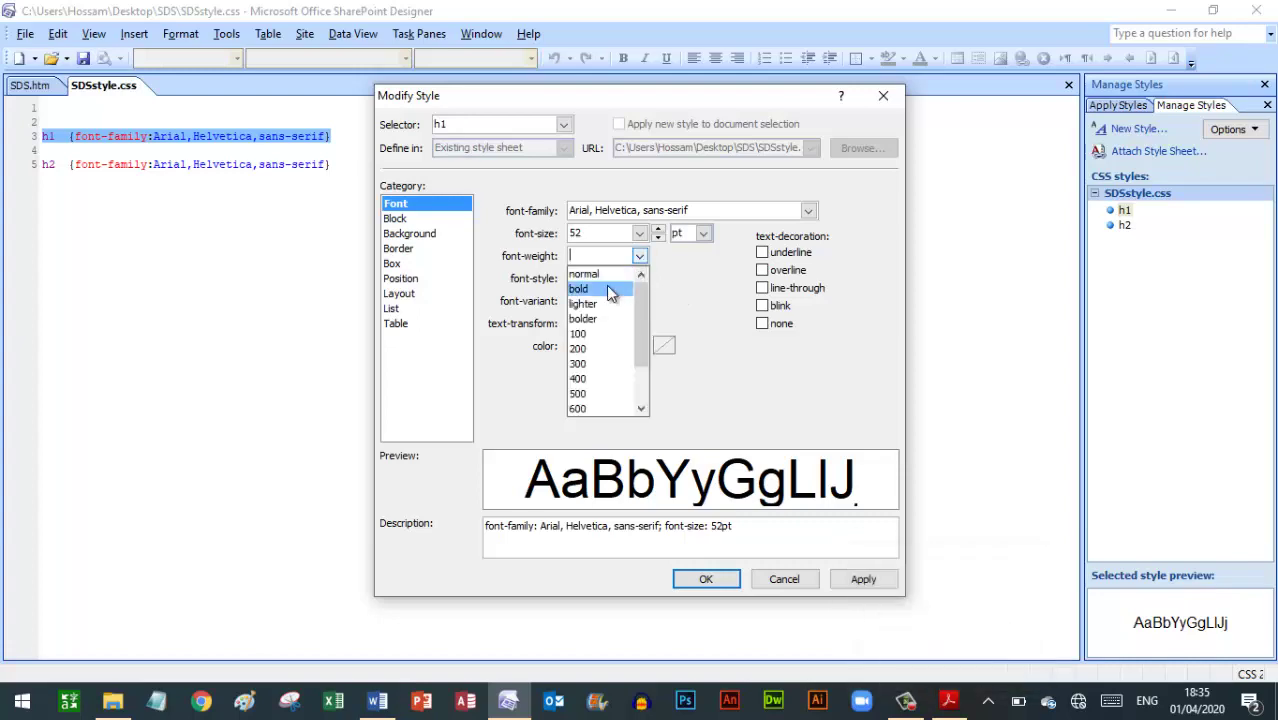
left_click(606, 288)
left_click(950, 702)
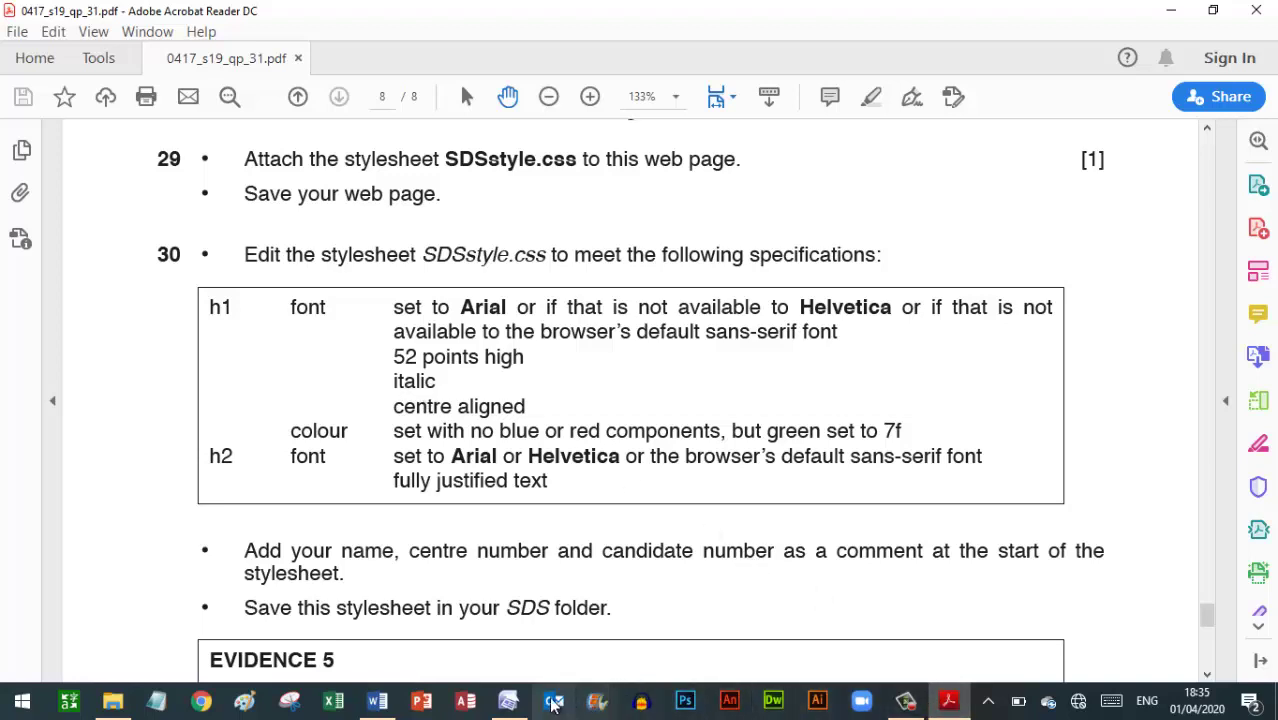
left_click(508, 700)
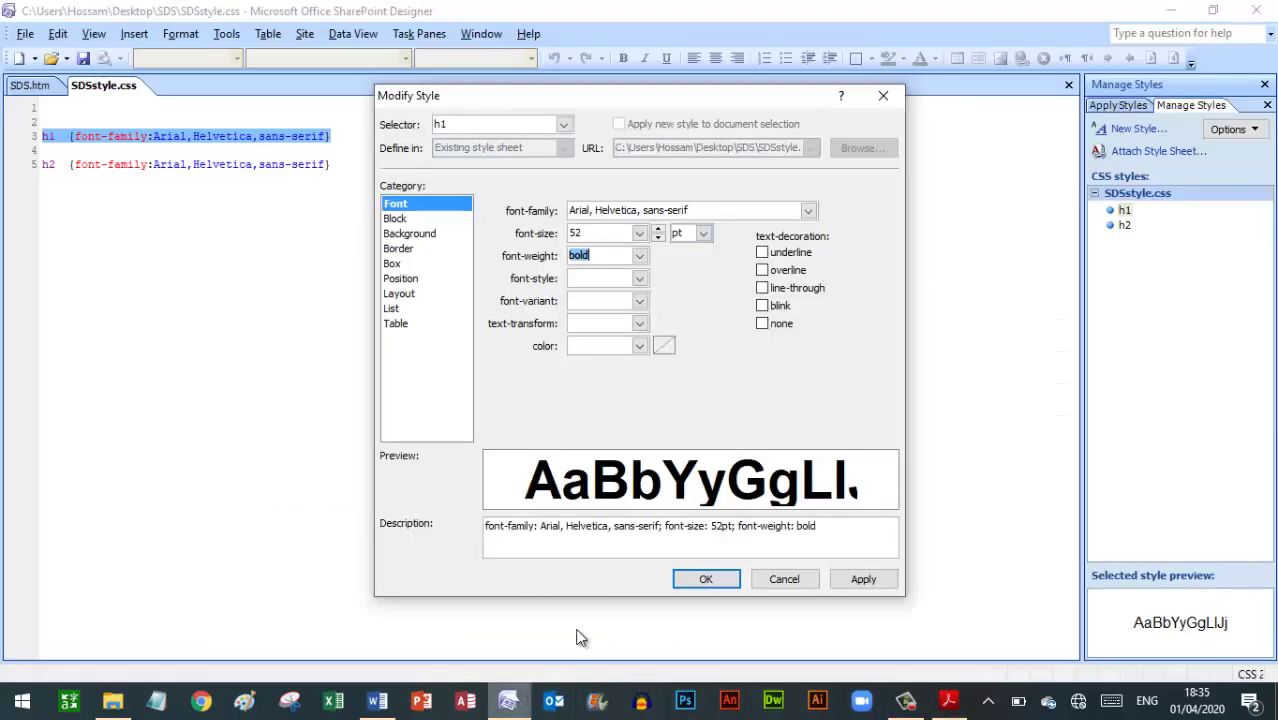
left_click(640, 256)
left_click(624, 256)
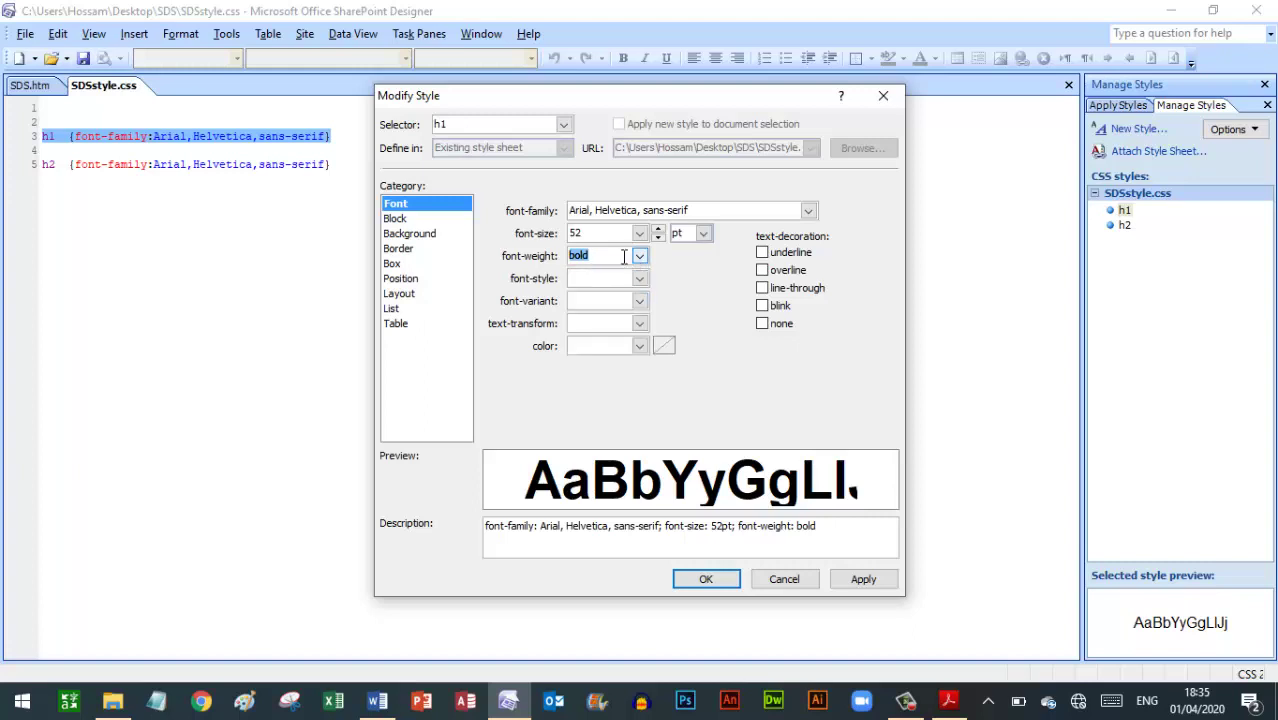
Make h1 italic with centred text alignment and apply the style
left_click(639, 278)
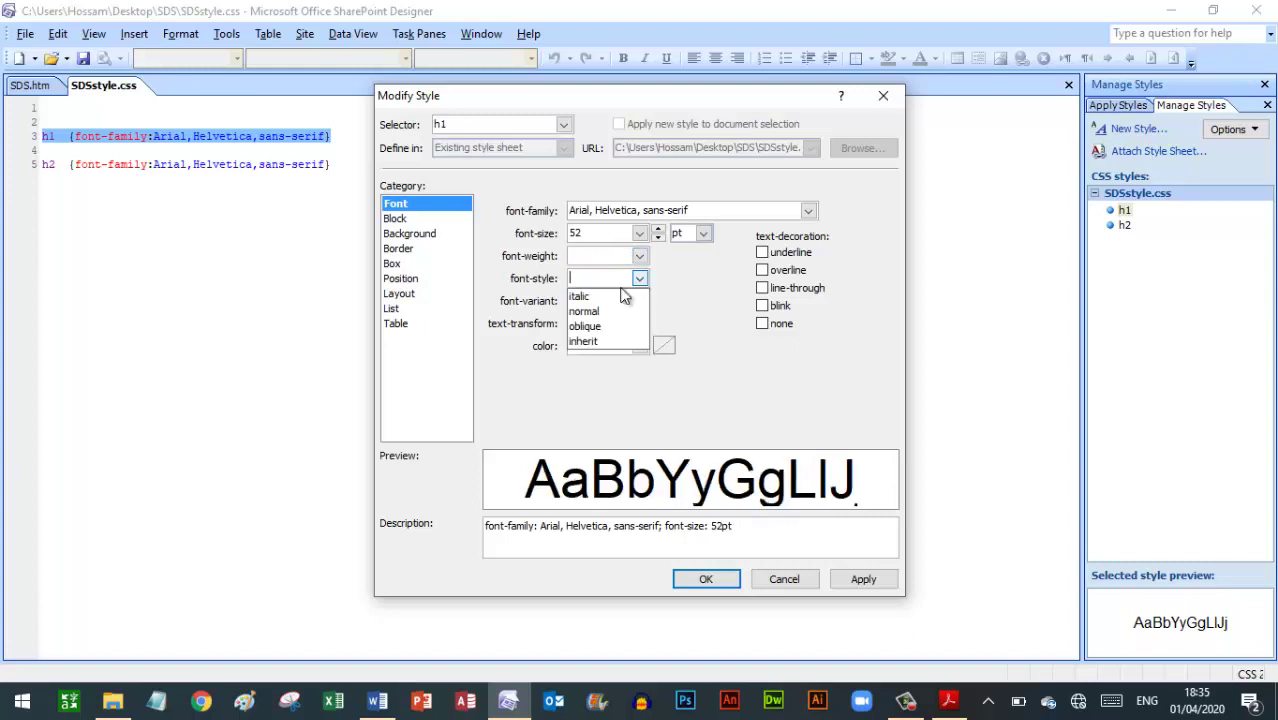
left_click(609, 295)
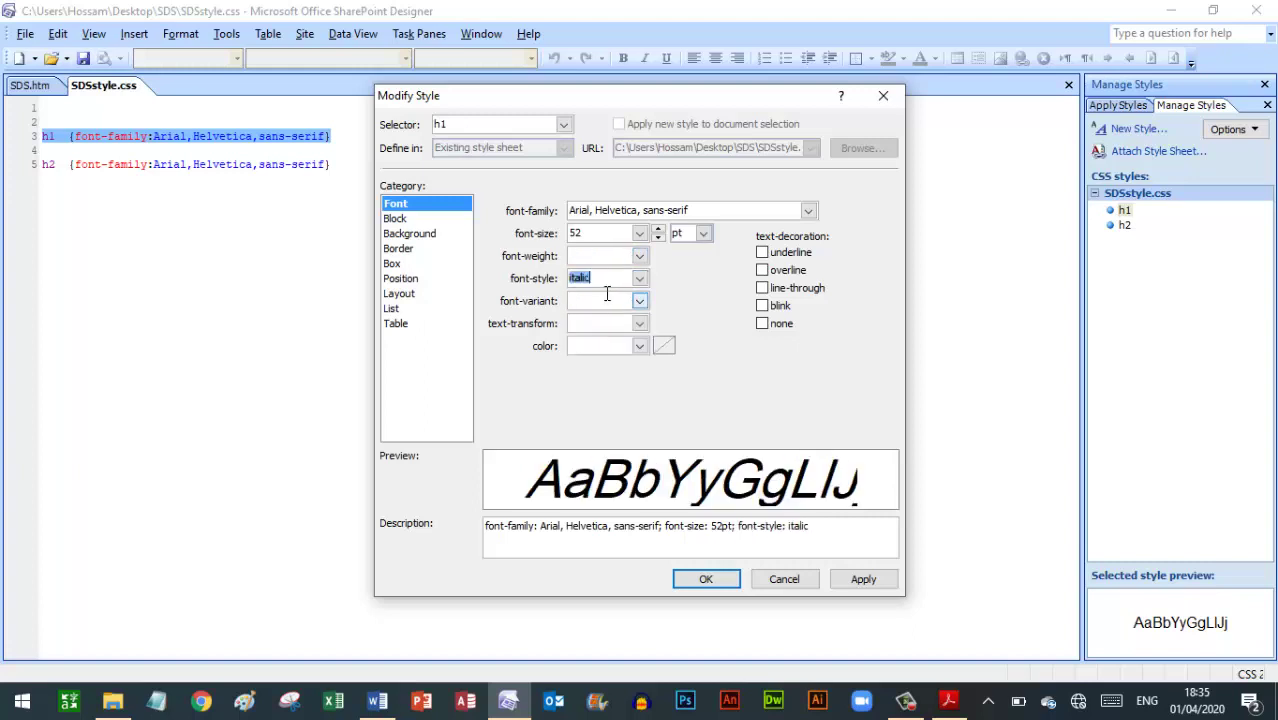
left_click(396, 219)
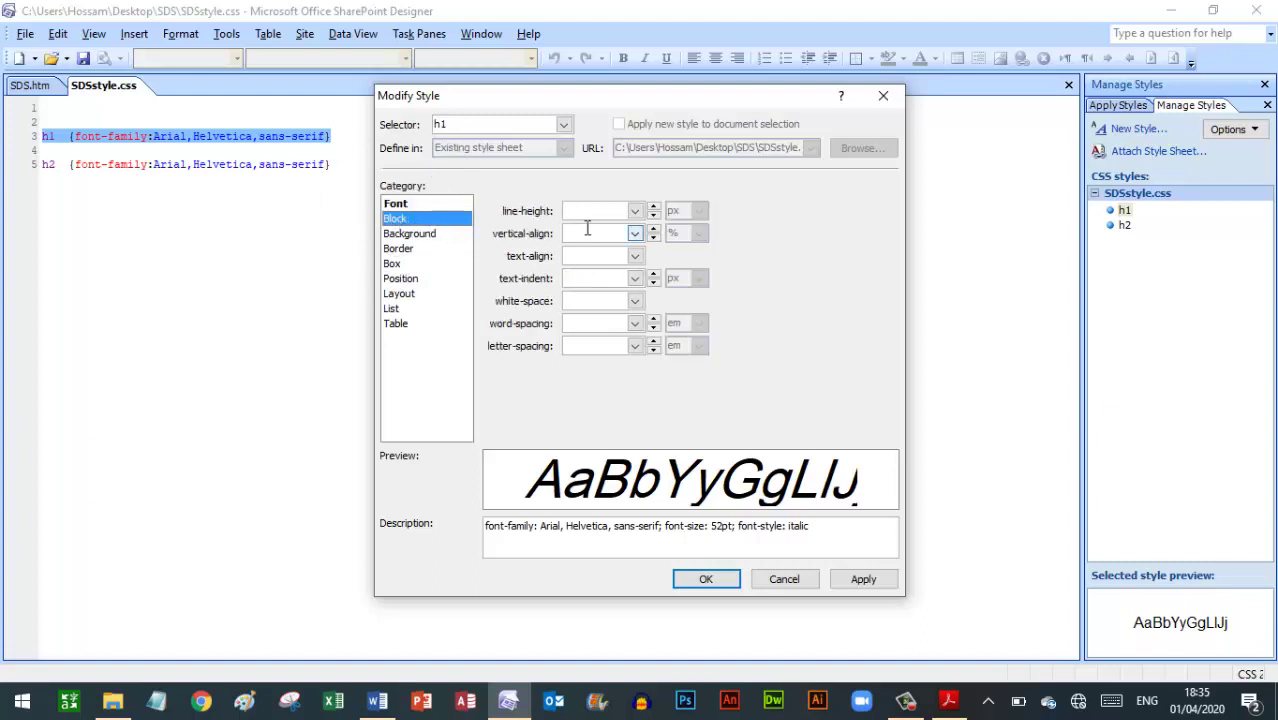
left_click(635, 258)
left_click(580, 274)
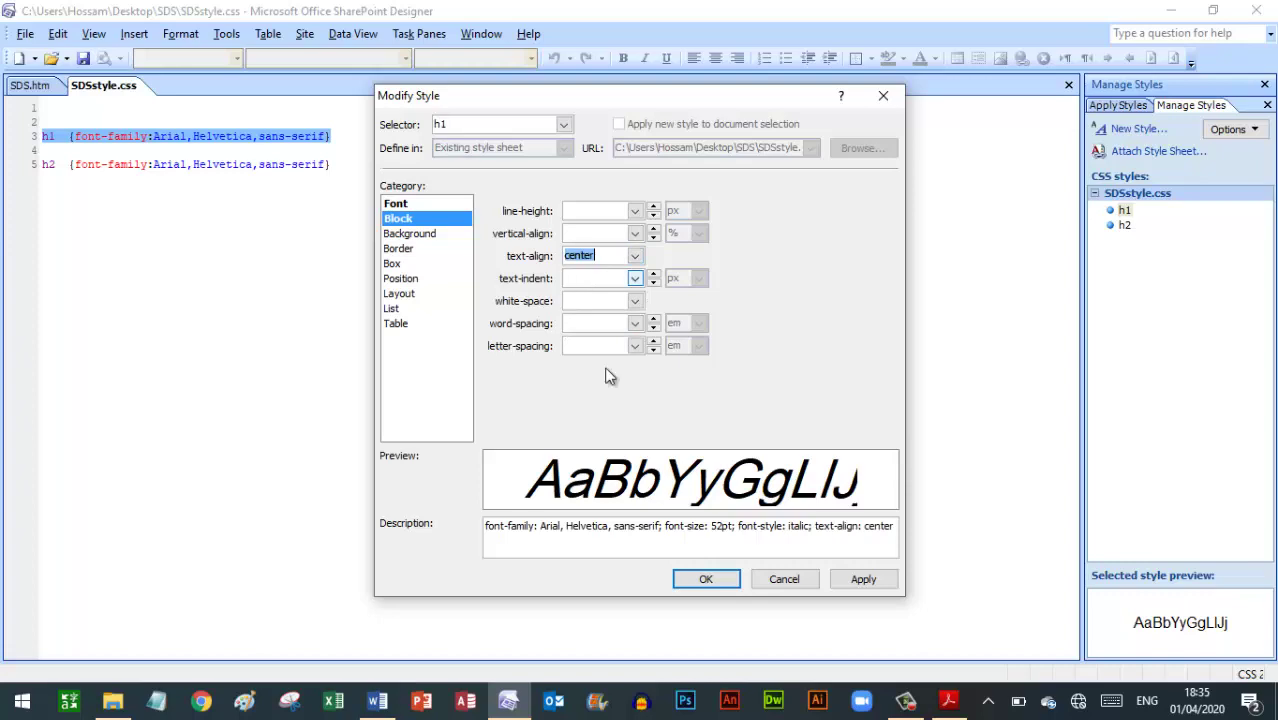
left_click(706, 581)
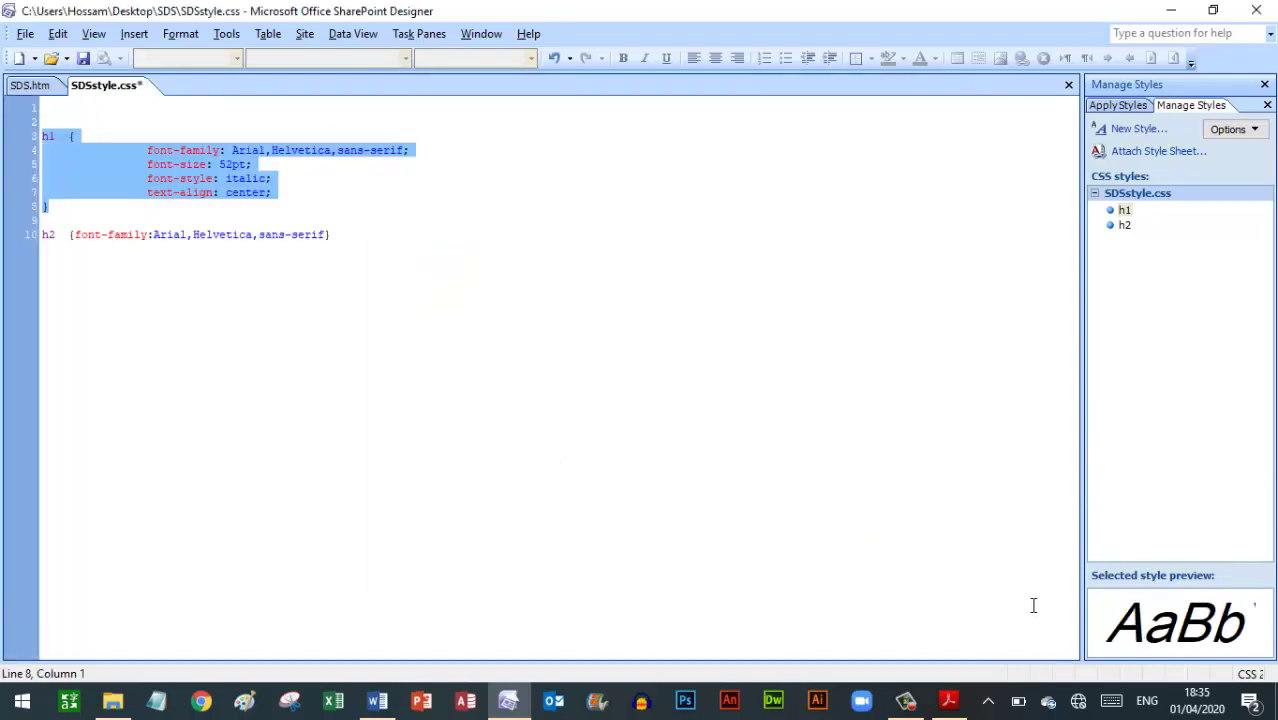
left_click(945, 702)
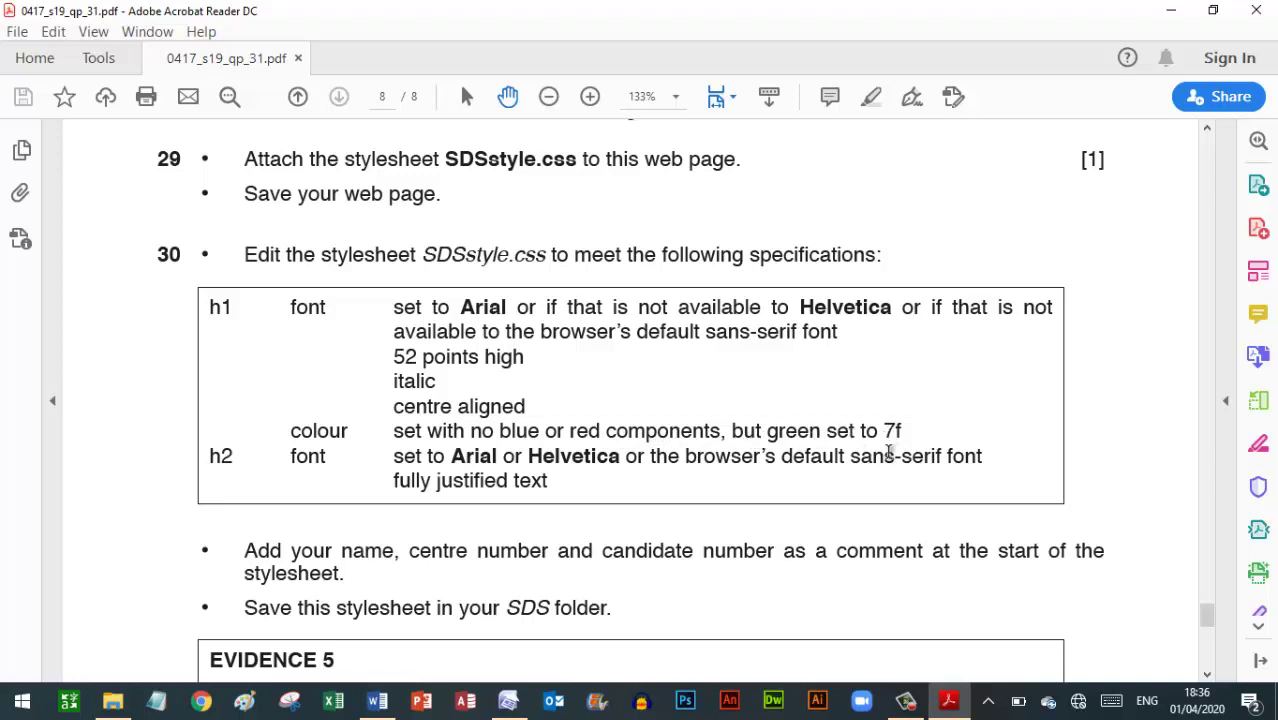
left_click(510, 698)
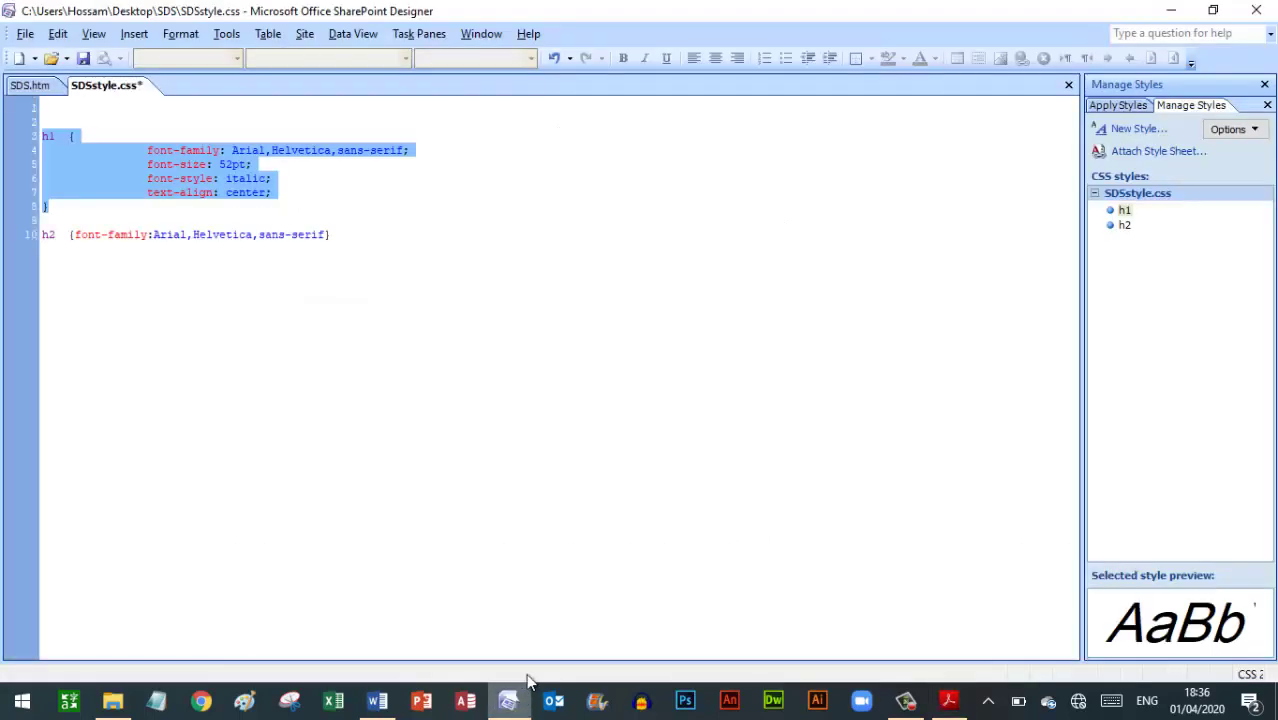
Set the h1 colour to hex #007F00 through More Colors and apply it
right_click(1124, 216)
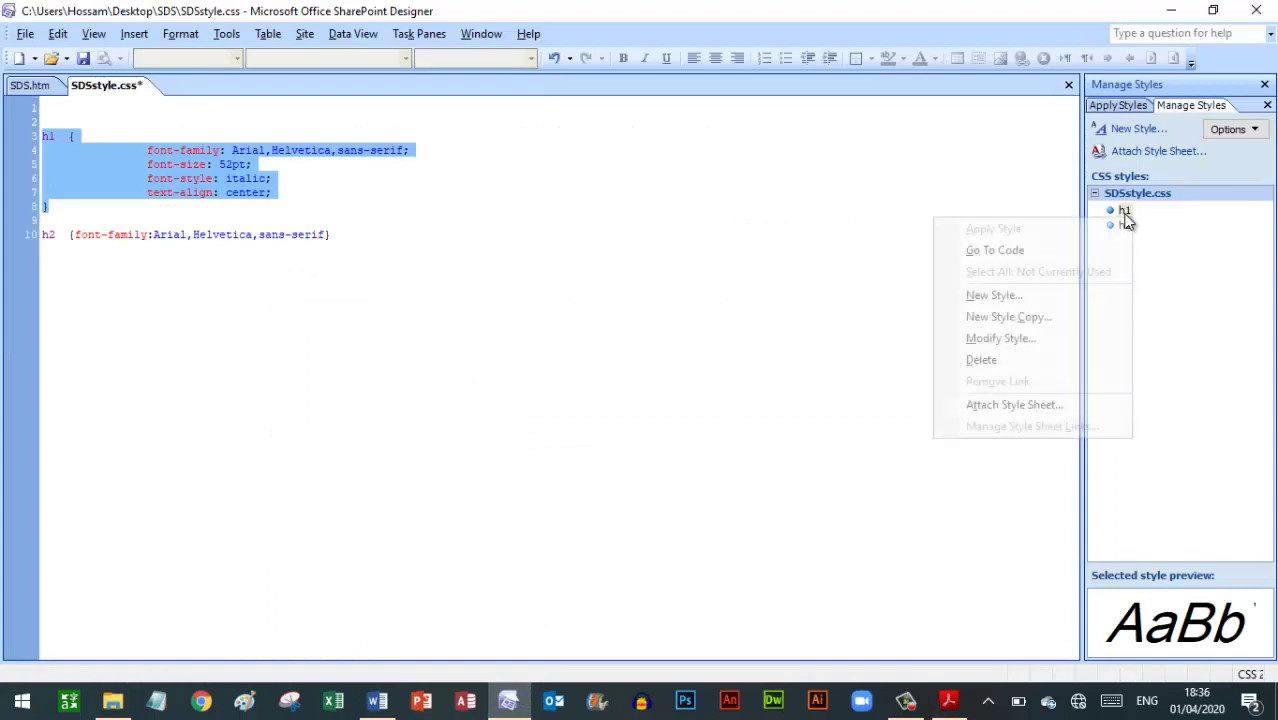
left_click(1000, 339)
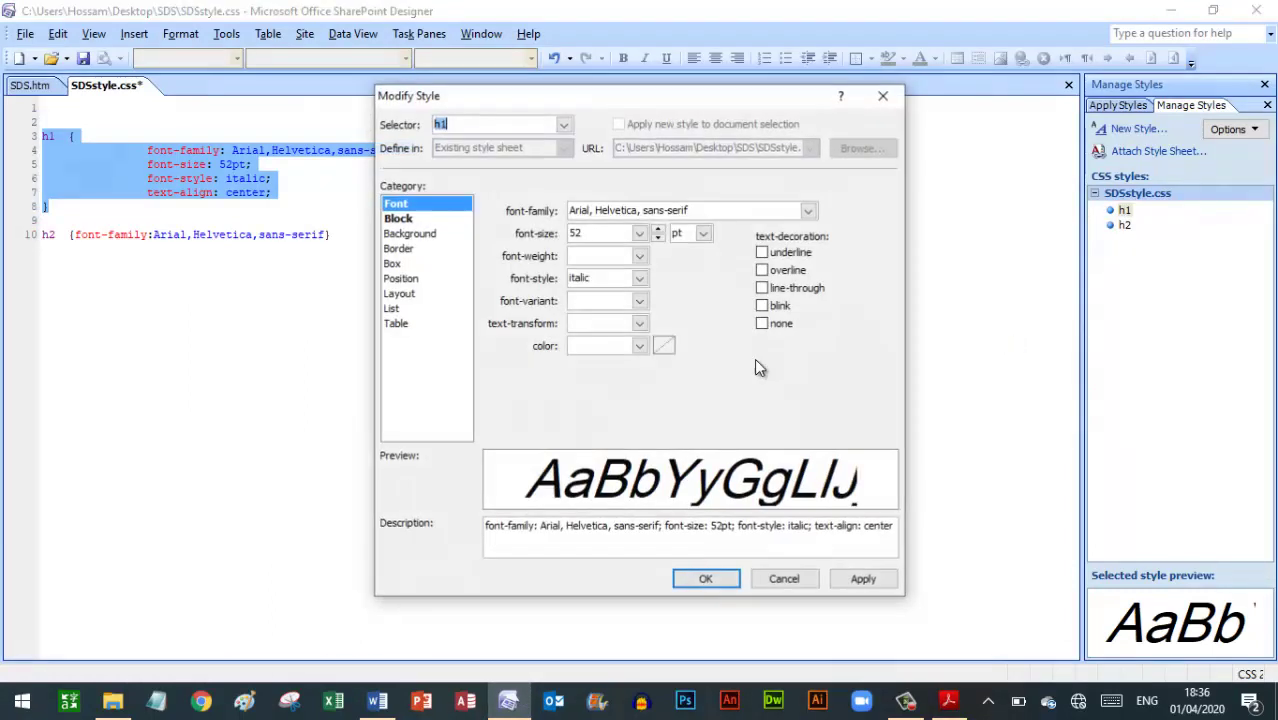
left_click(641, 345)
left_click(636, 416)
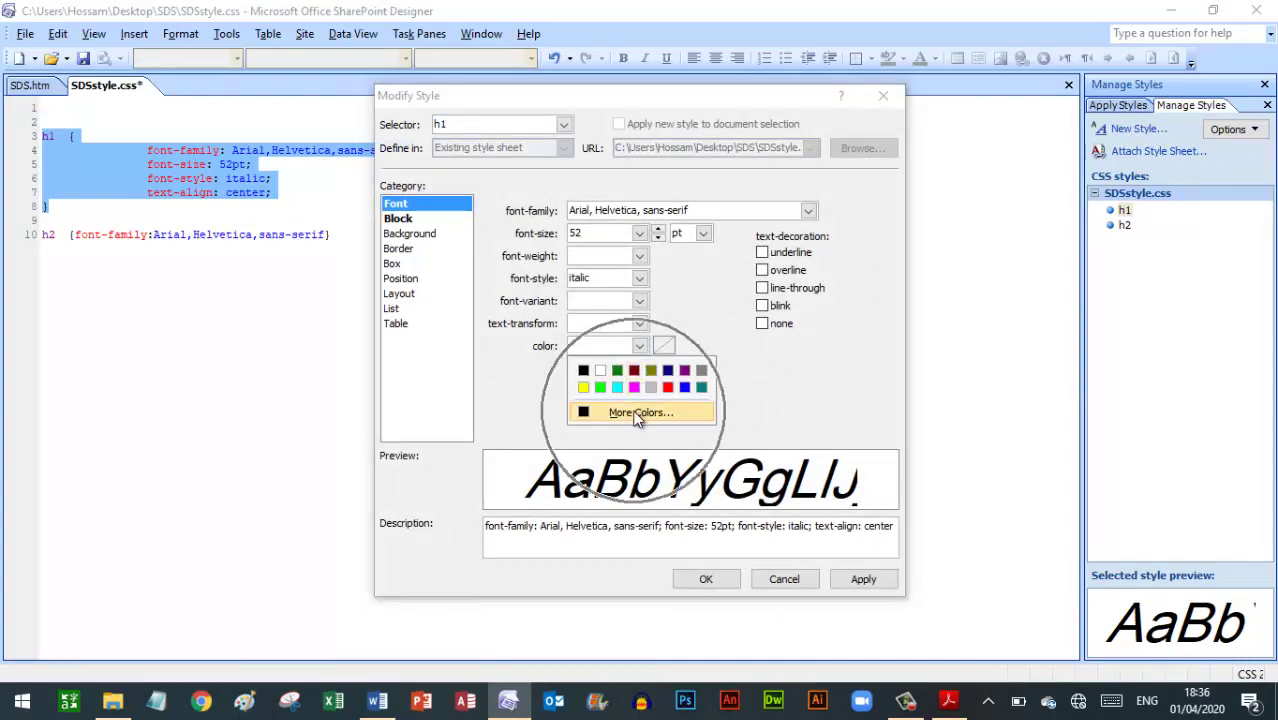
left_click(603, 430)
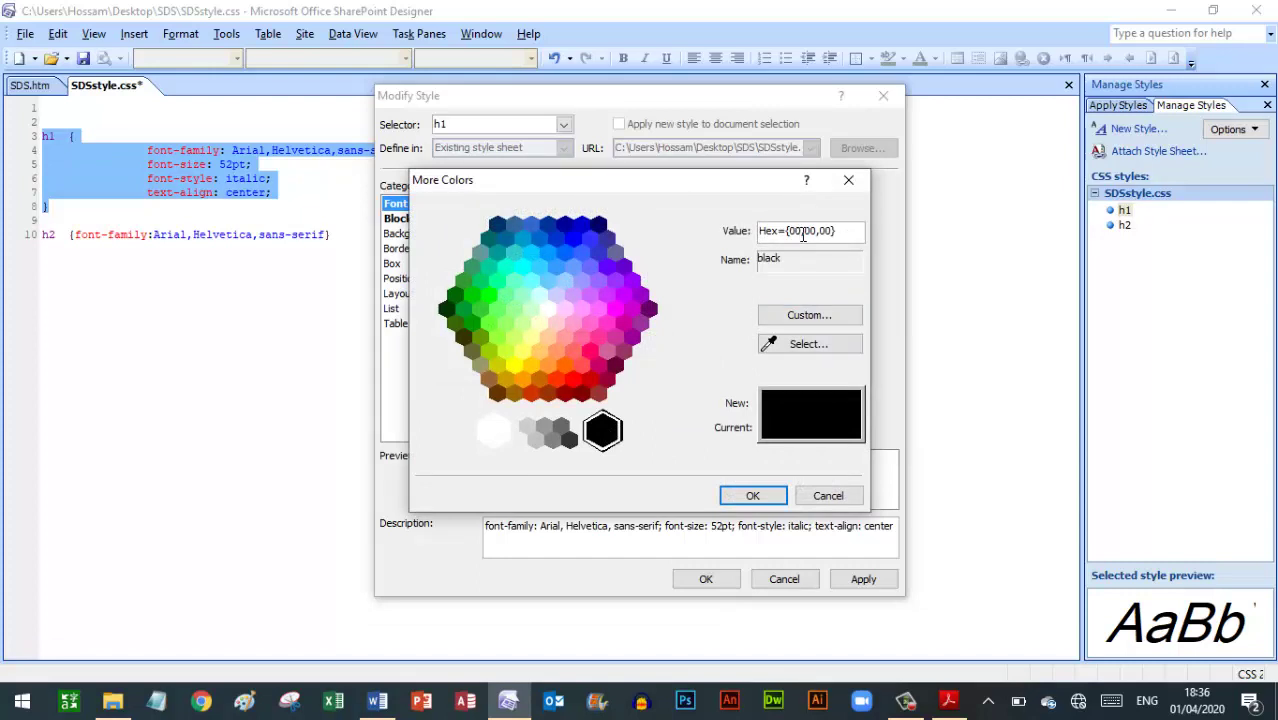
left_click(949, 700)
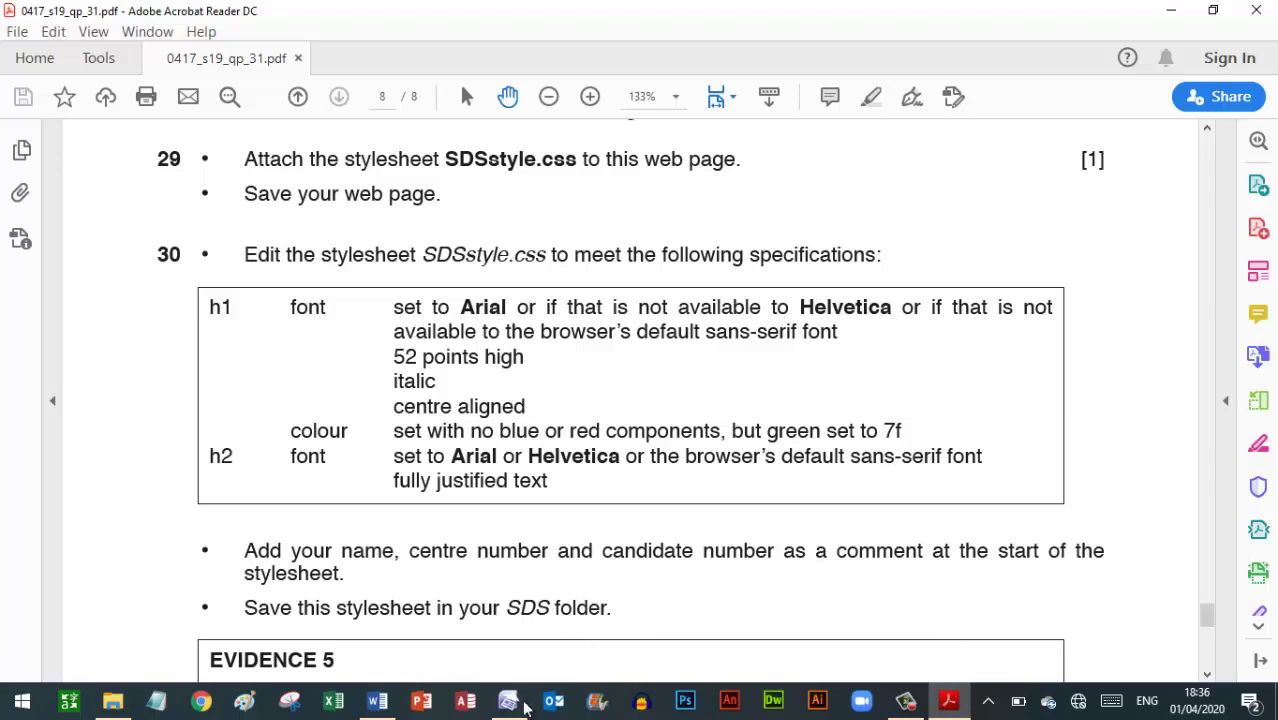
left_click(508, 700)
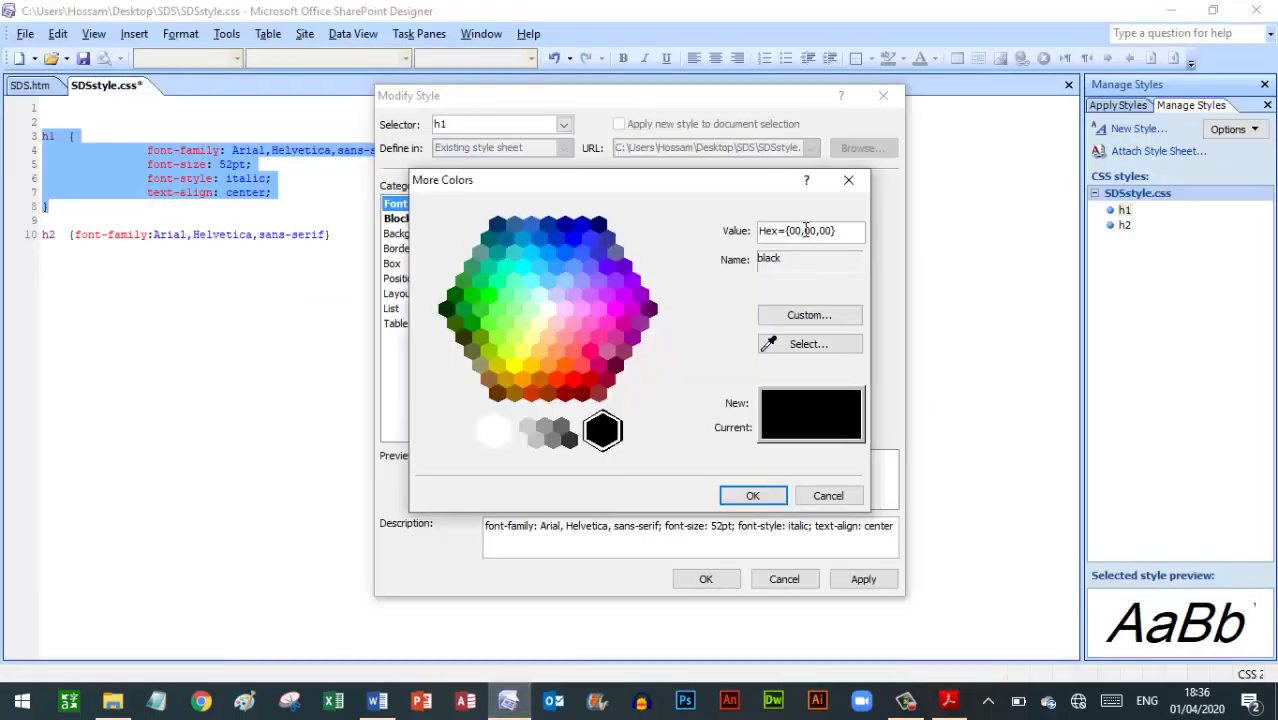
key("shift+Right")
key("shift+Right")
type("7F")
left_click(752, 495)
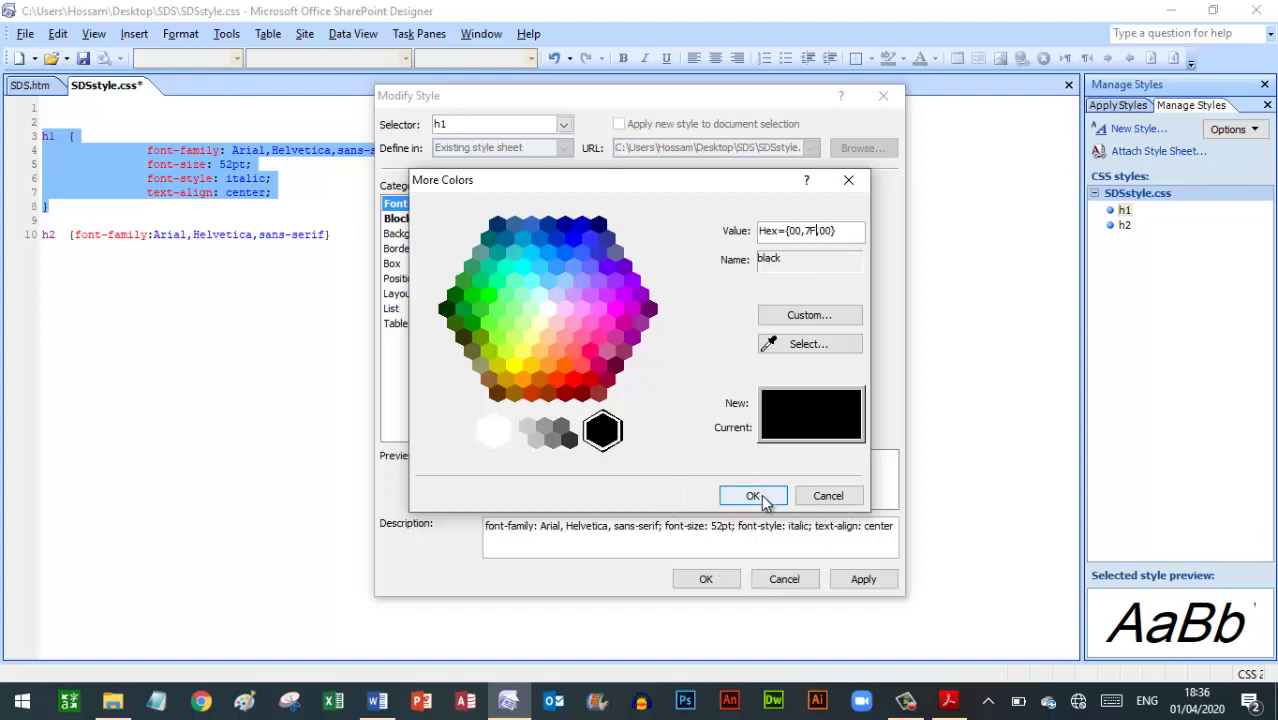
left_click(710, 582)
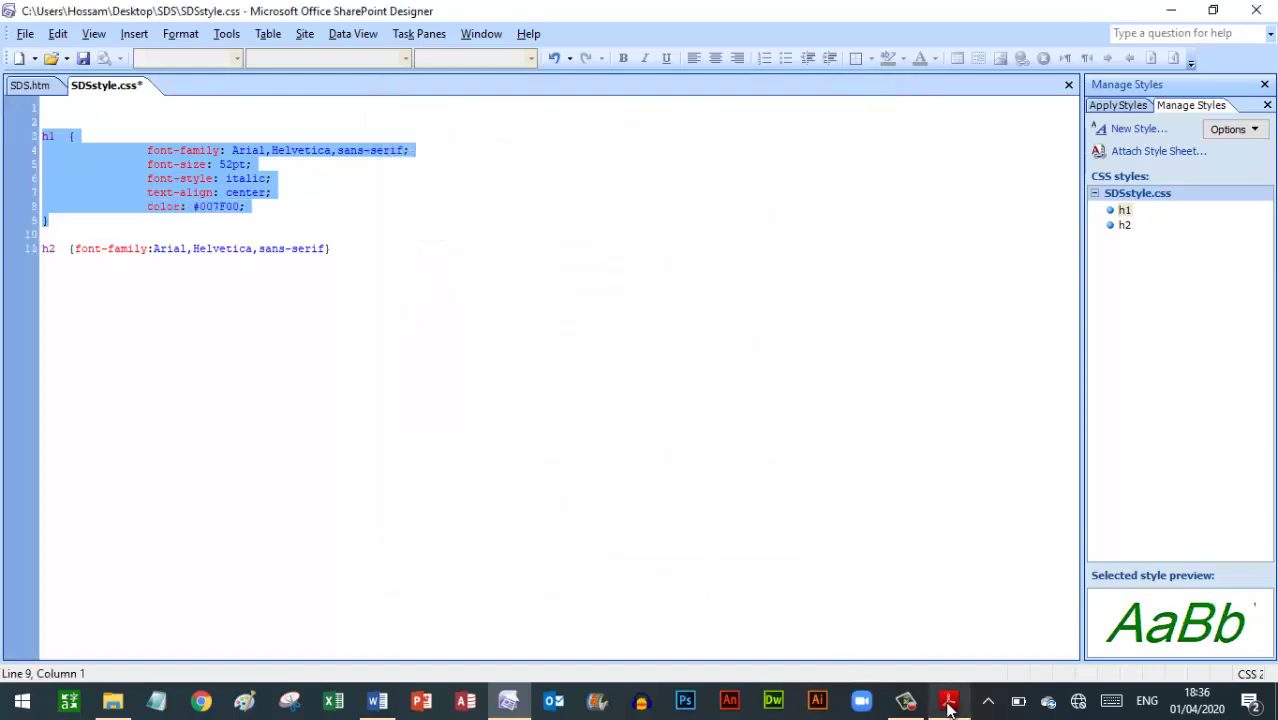
left_click(949, 703)
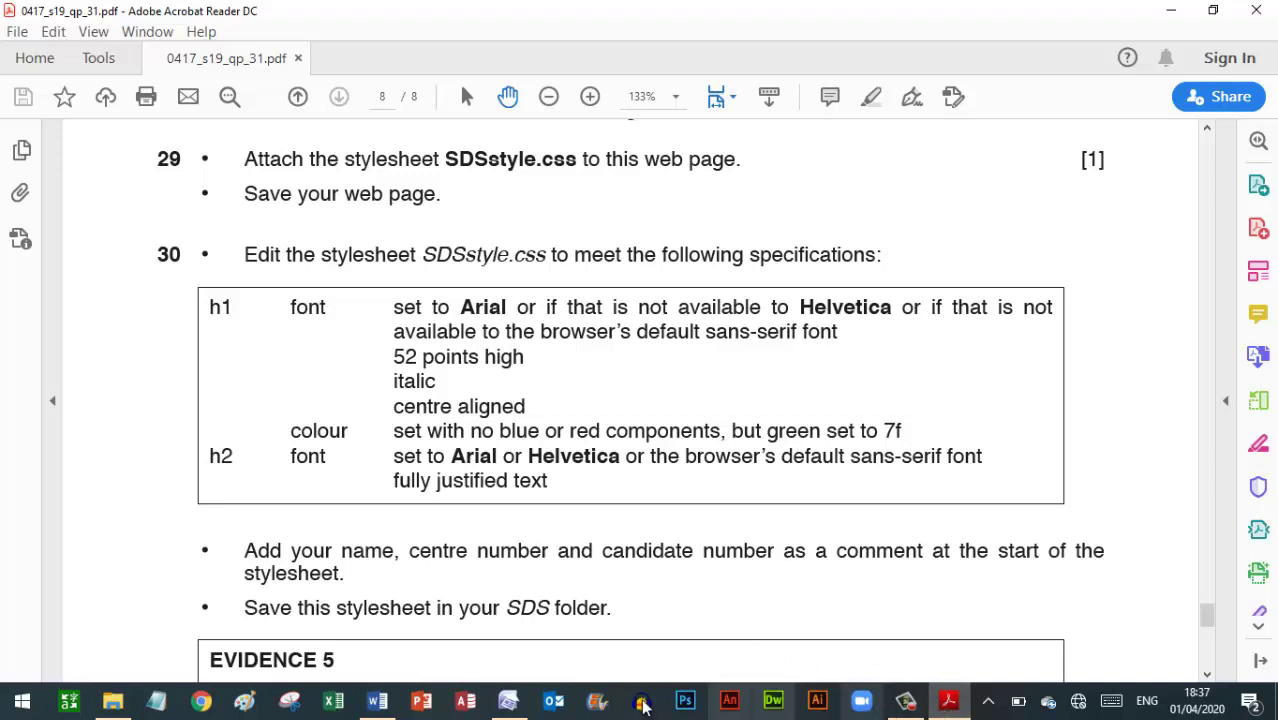
left_click(510, 702)
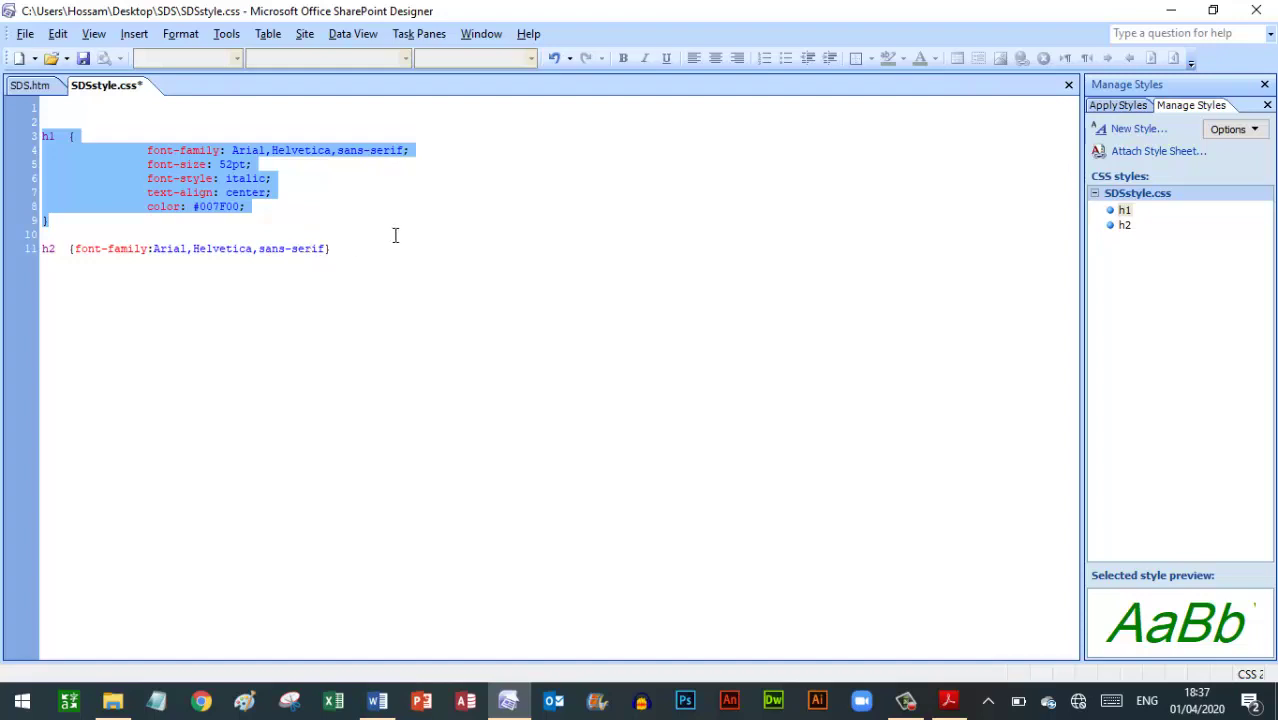
left_click(948, 705)
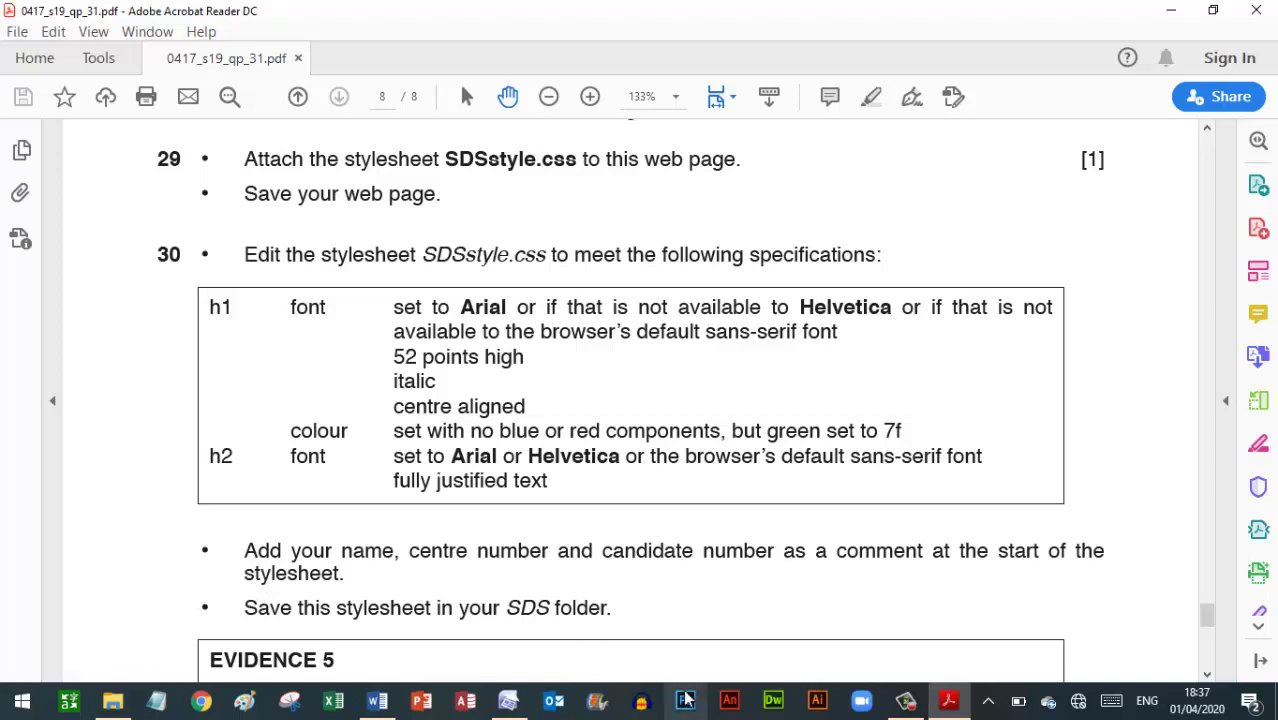
left_click(510, 702)
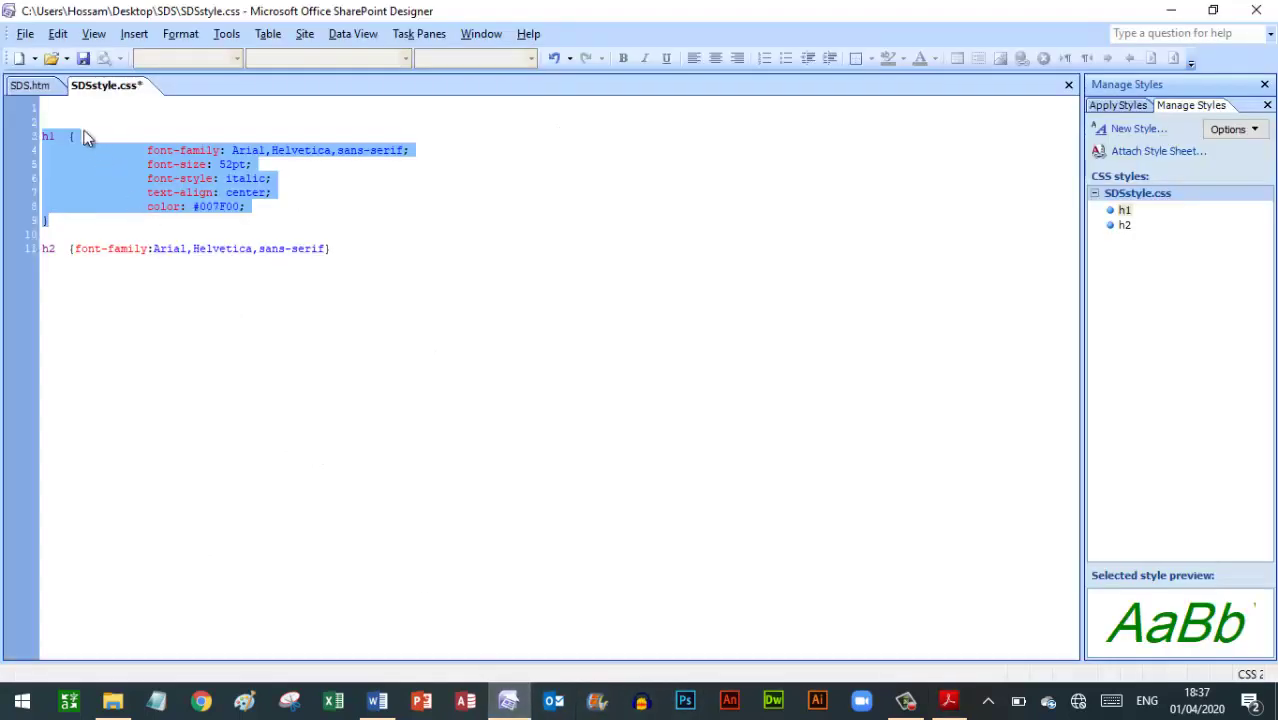
Add a header comment with the author's name, centre and candidate numbers to SDSstyle.css, and delete the blank lines
left_click(56, 107)
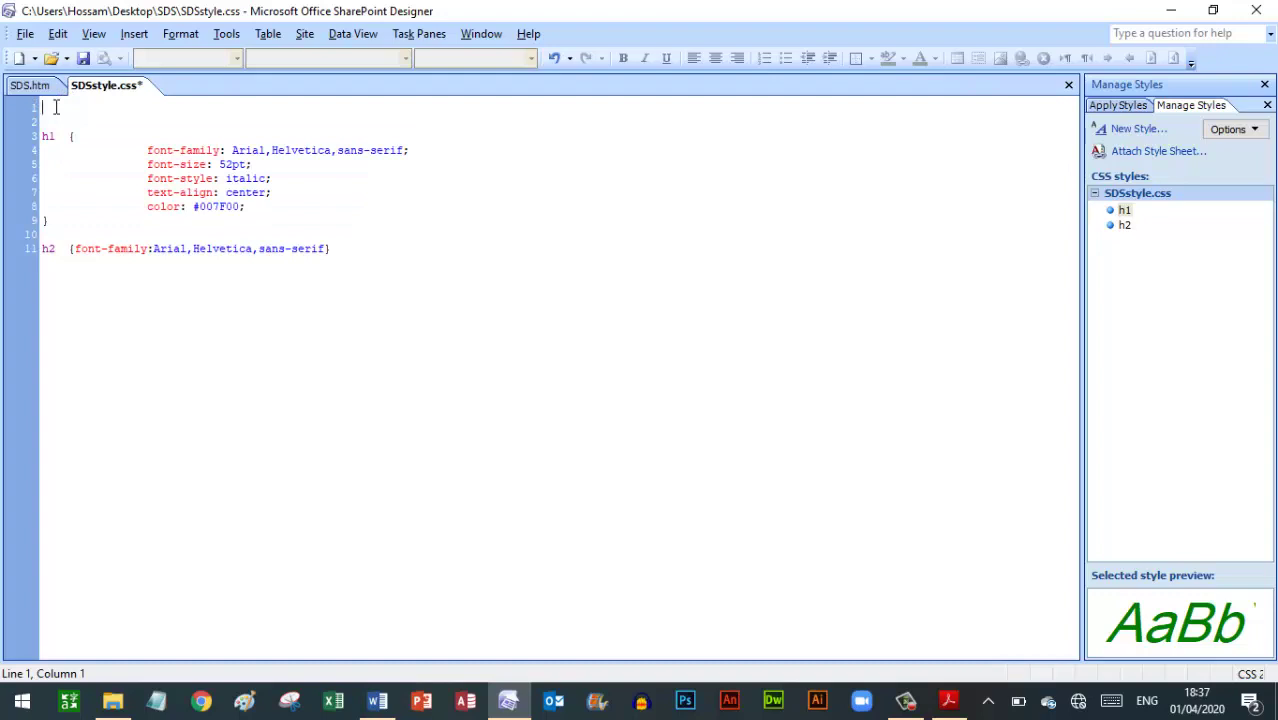
type("/*")
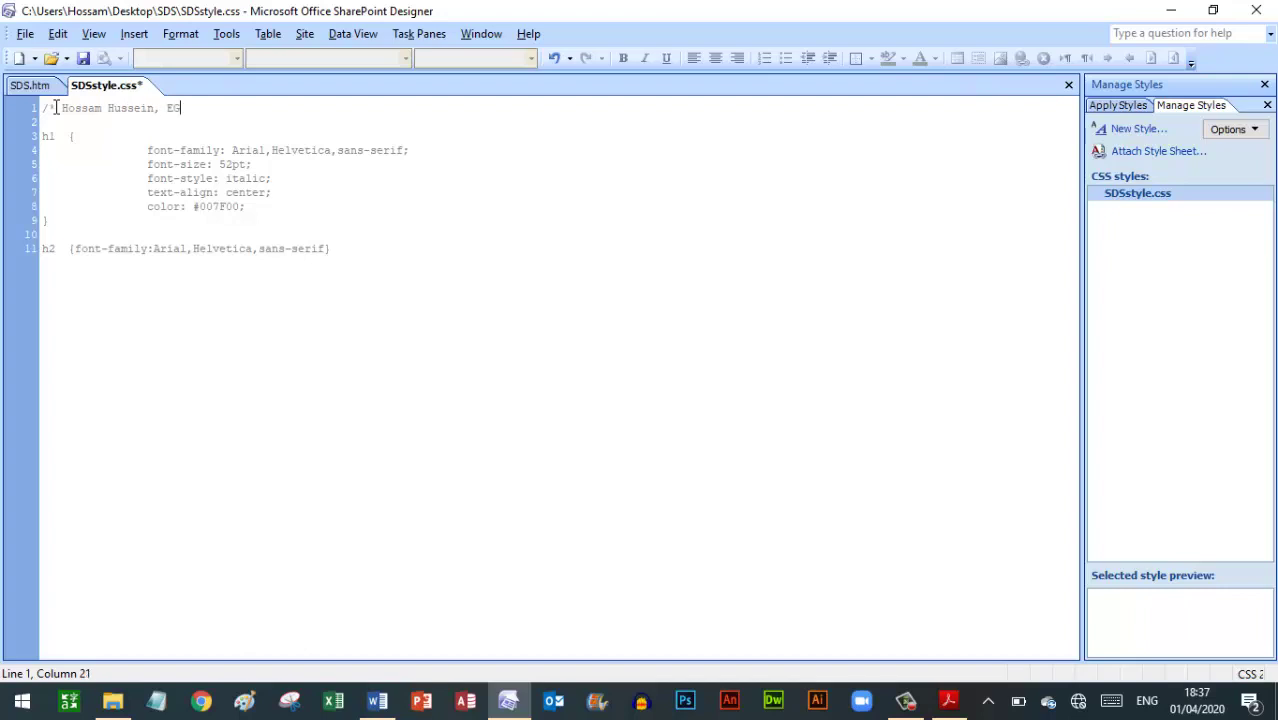
type("123, 4567 *")
type("/")
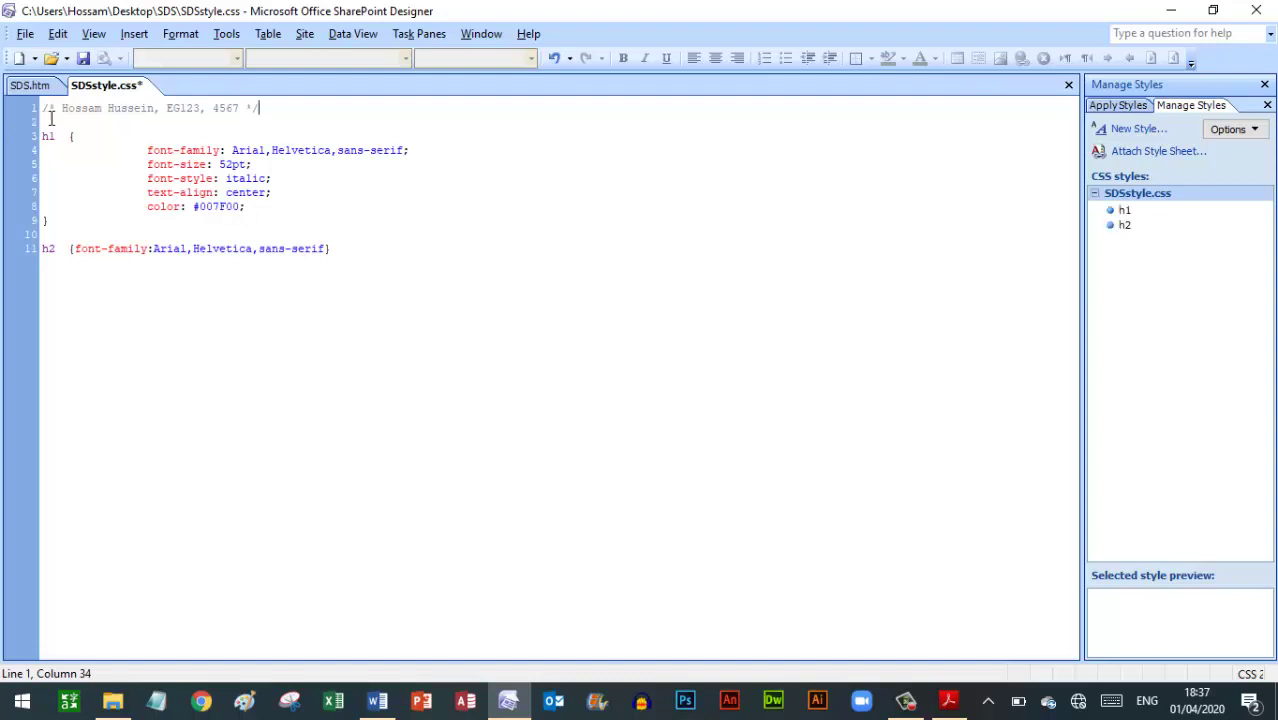
key("Delete")
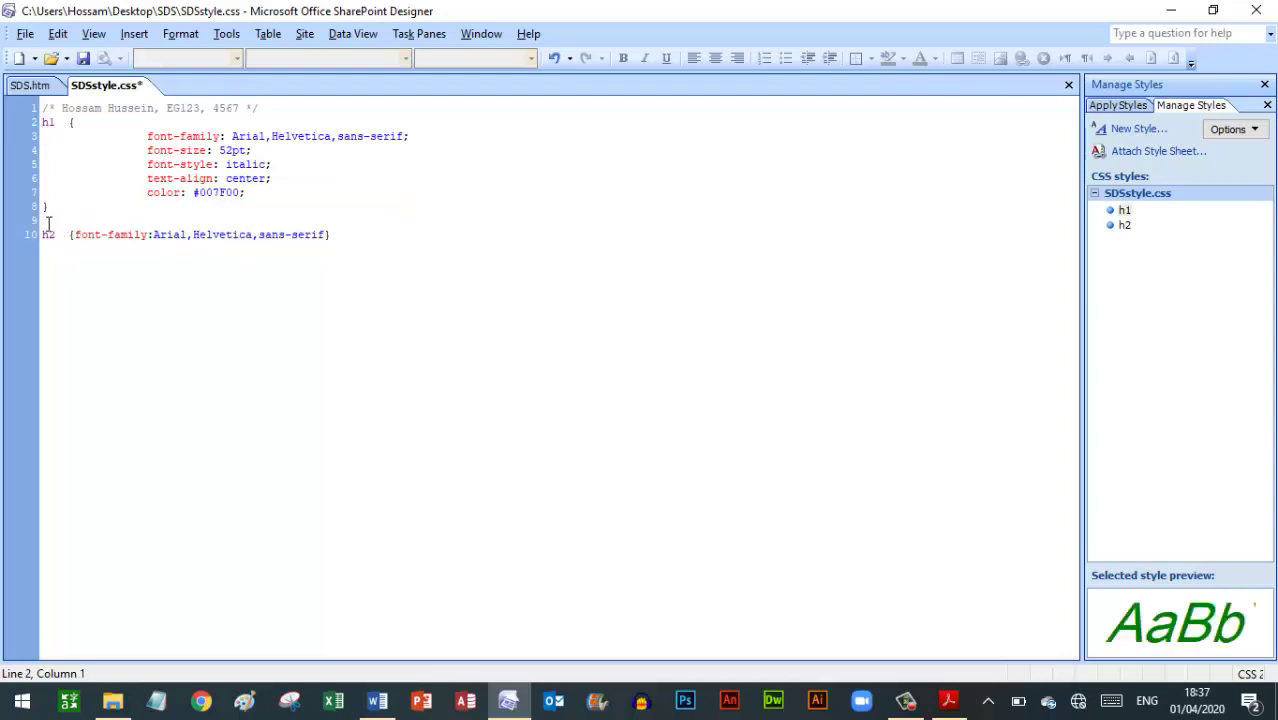
key("Delete")
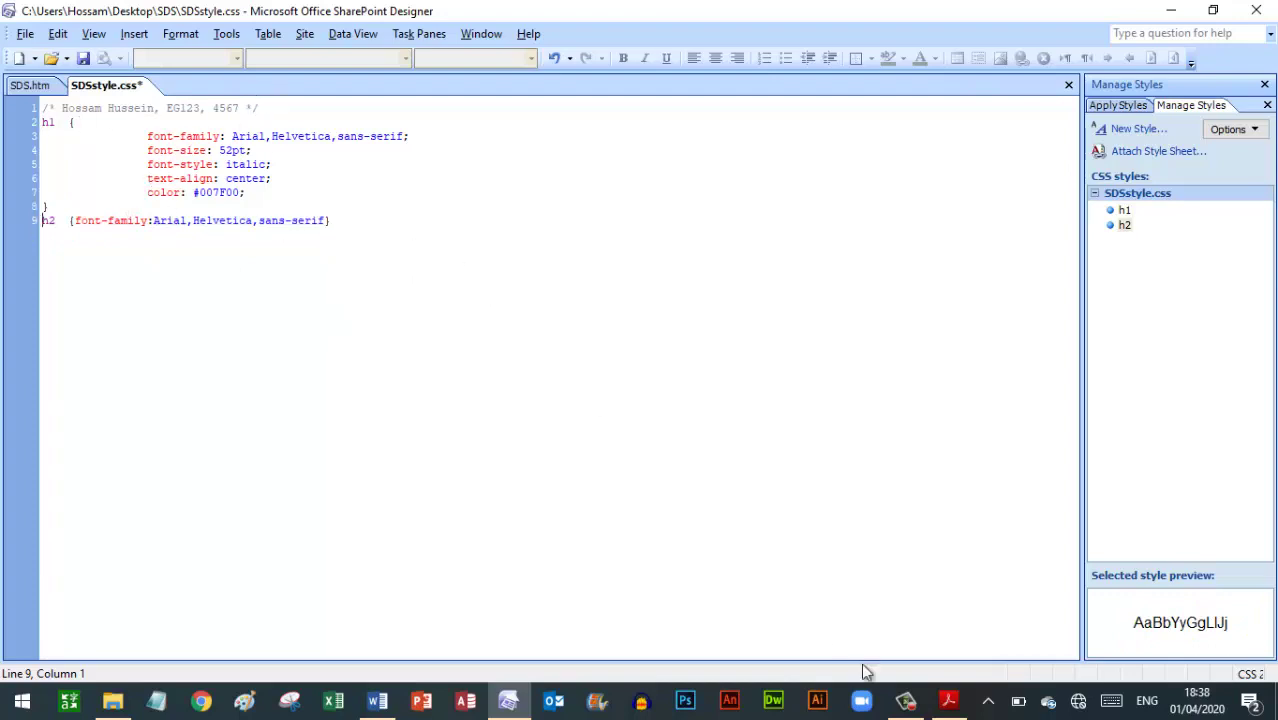
Save SDSstyle.css, check the SDS.htm heading is now green, italic and centred, then return to the exam paper
left_click(949, 700)
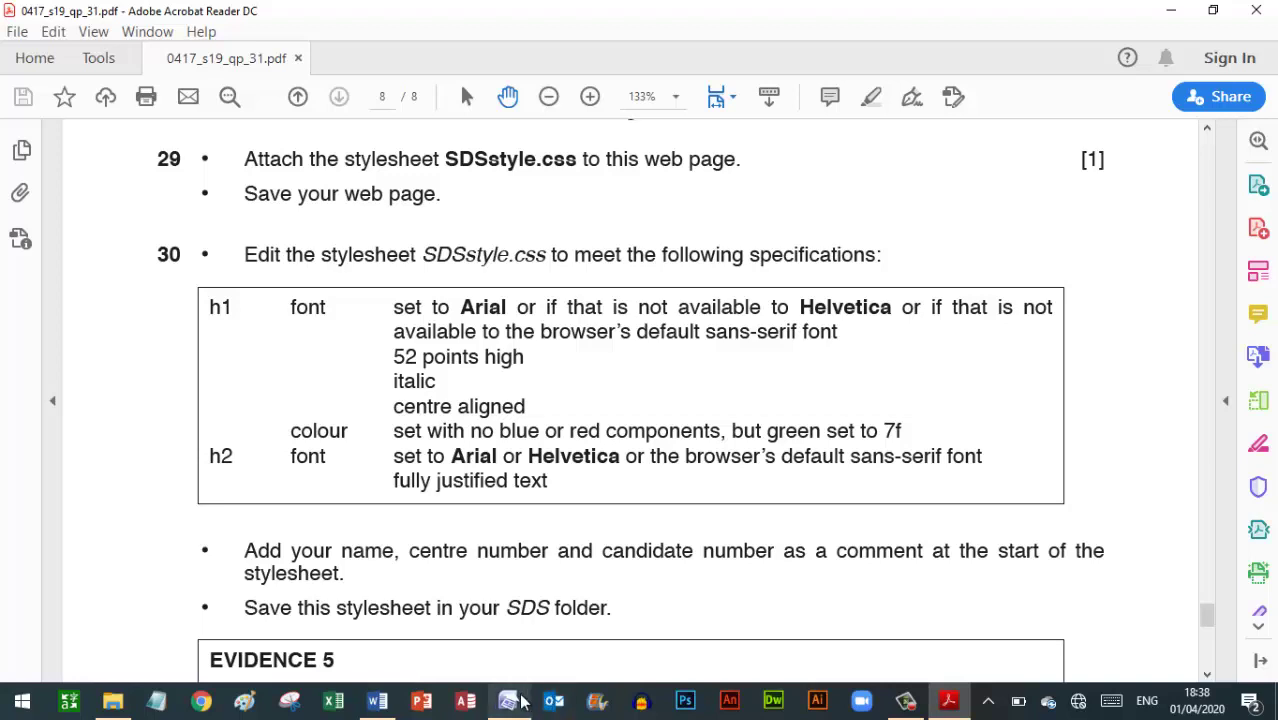
left_click(505, 600)
left_click(84, 60)
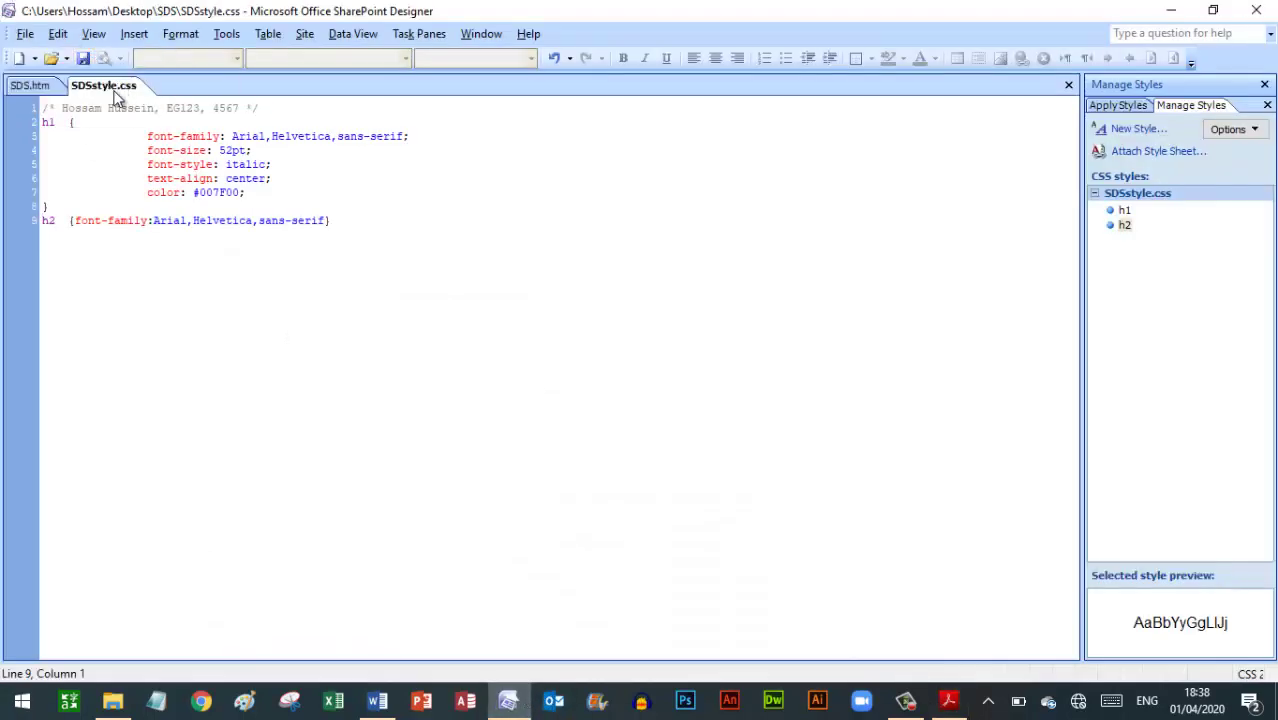
left_click(29, 86)
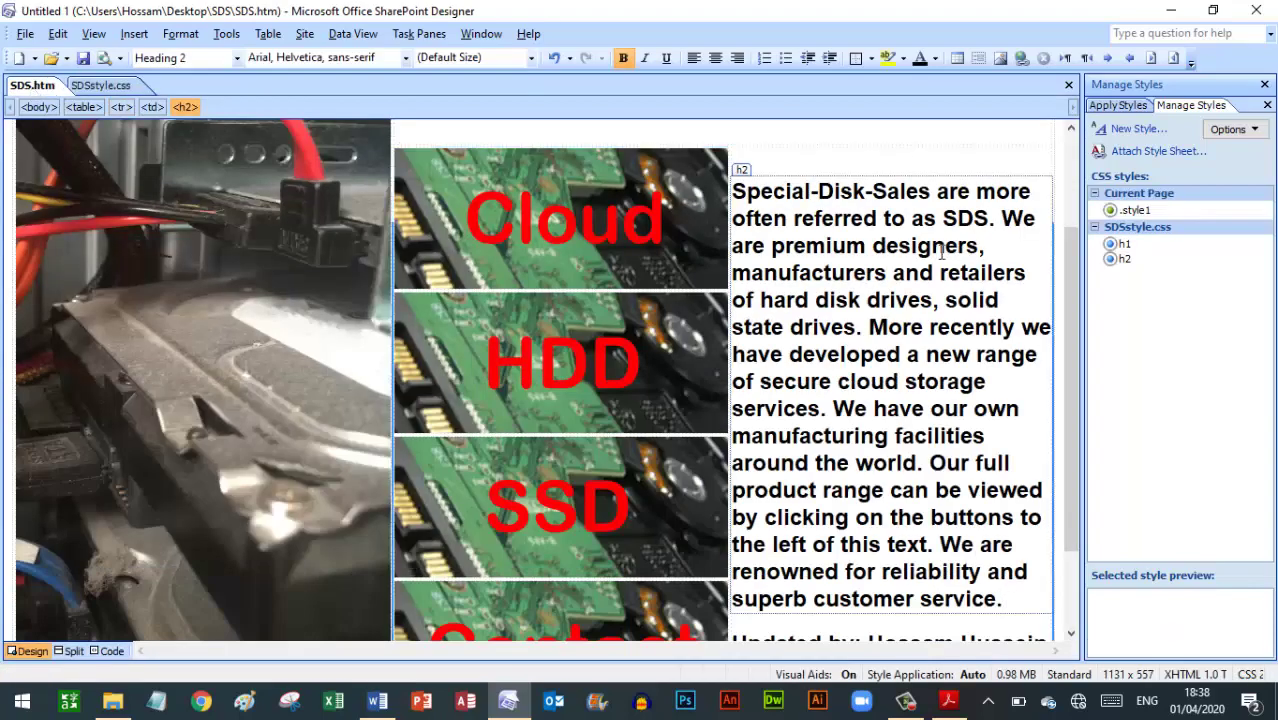
left_click_drag(1065, 320, 1061, 230)
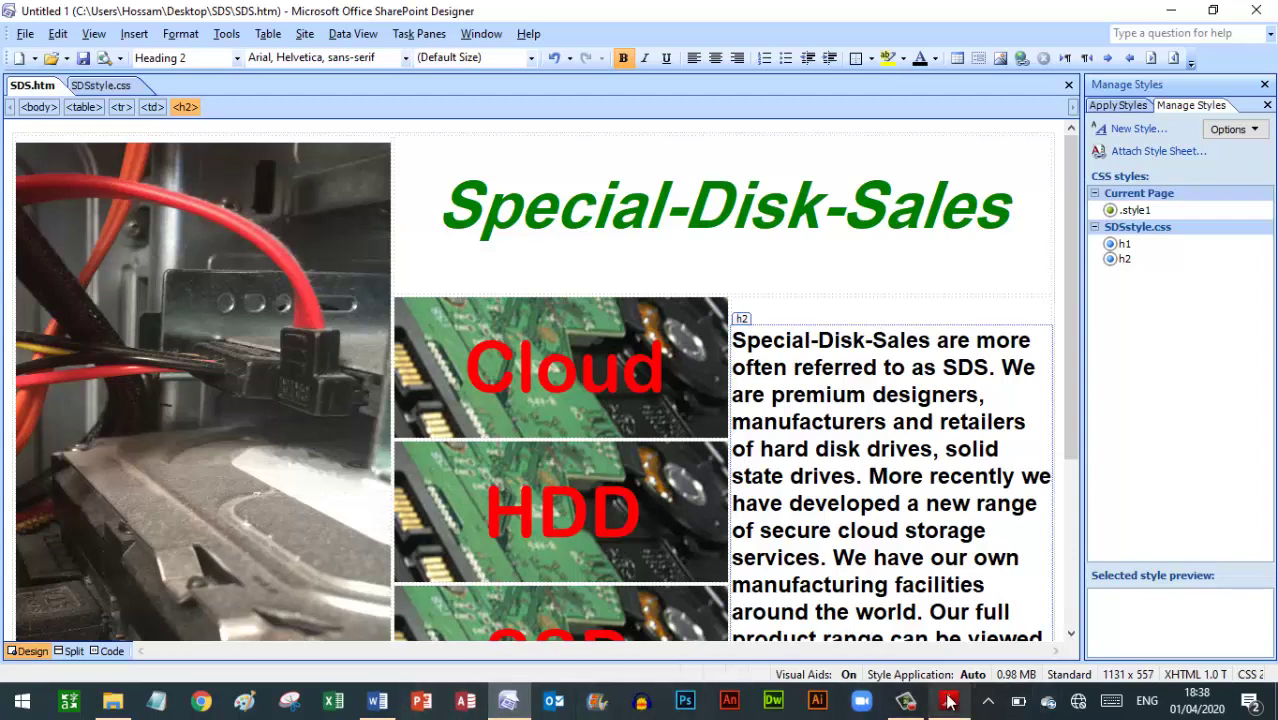
left_click(948, 700)
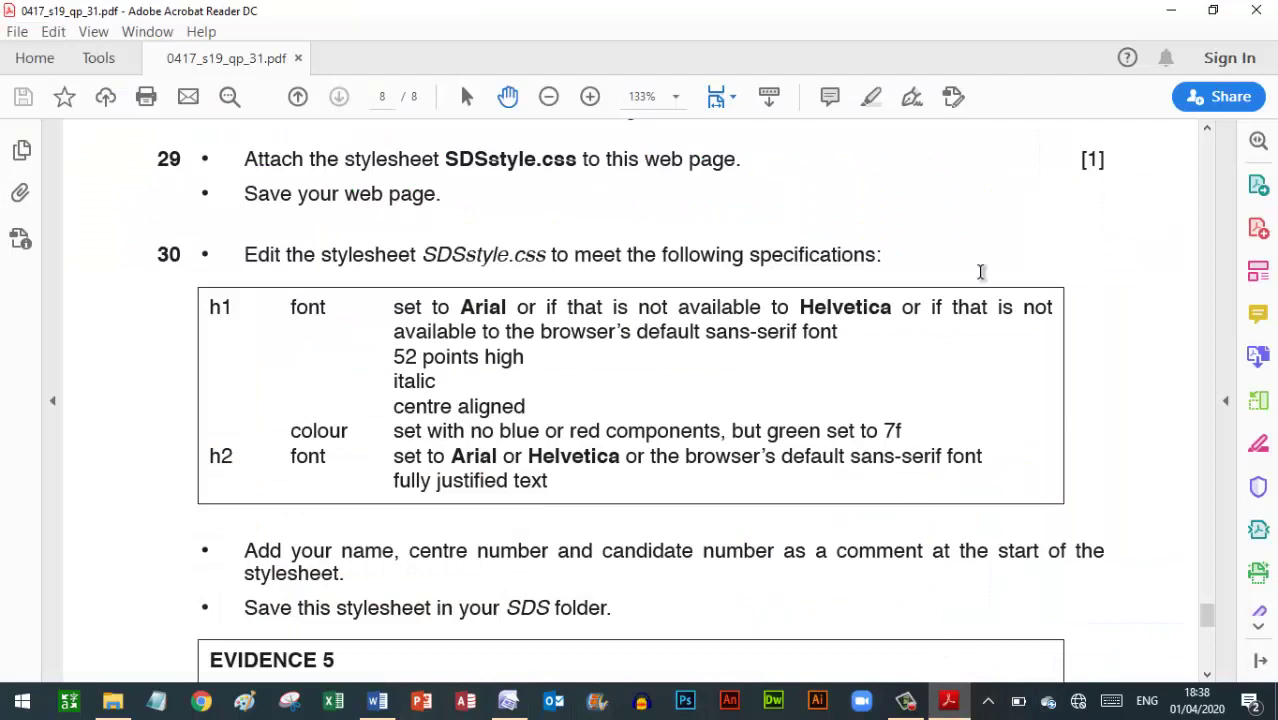
Scroll the exam paper to page 8's Evidence 5–7 tasks and display the SDSstyle.css code
scroll(981, 274, "down", 2)
scroll(981, 272, "down", 8)
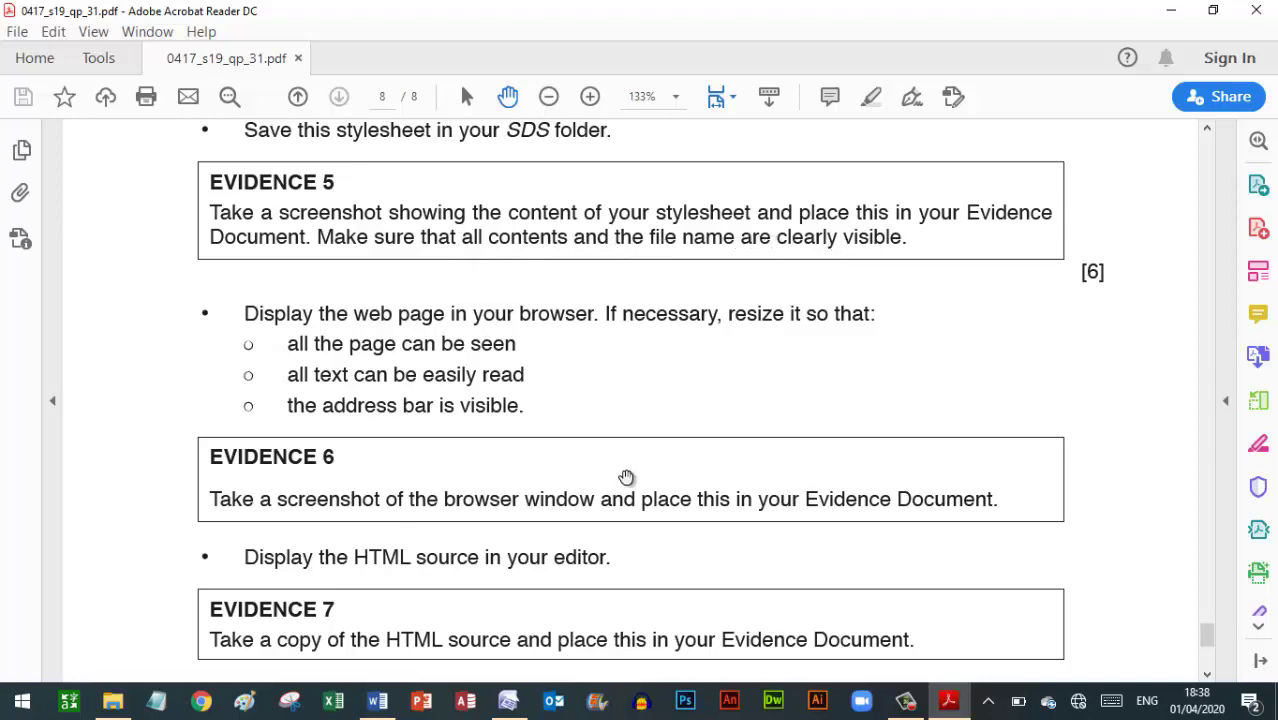
left_click(509, 700)
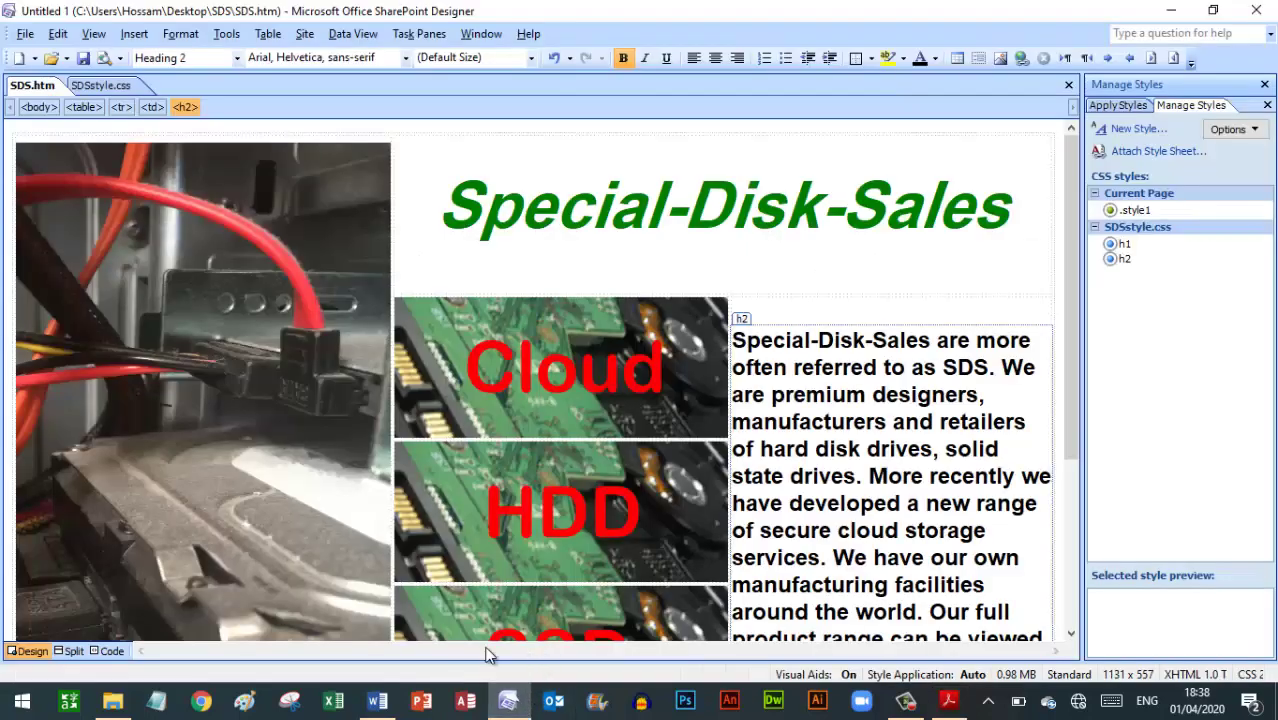
left_click(116, 87)
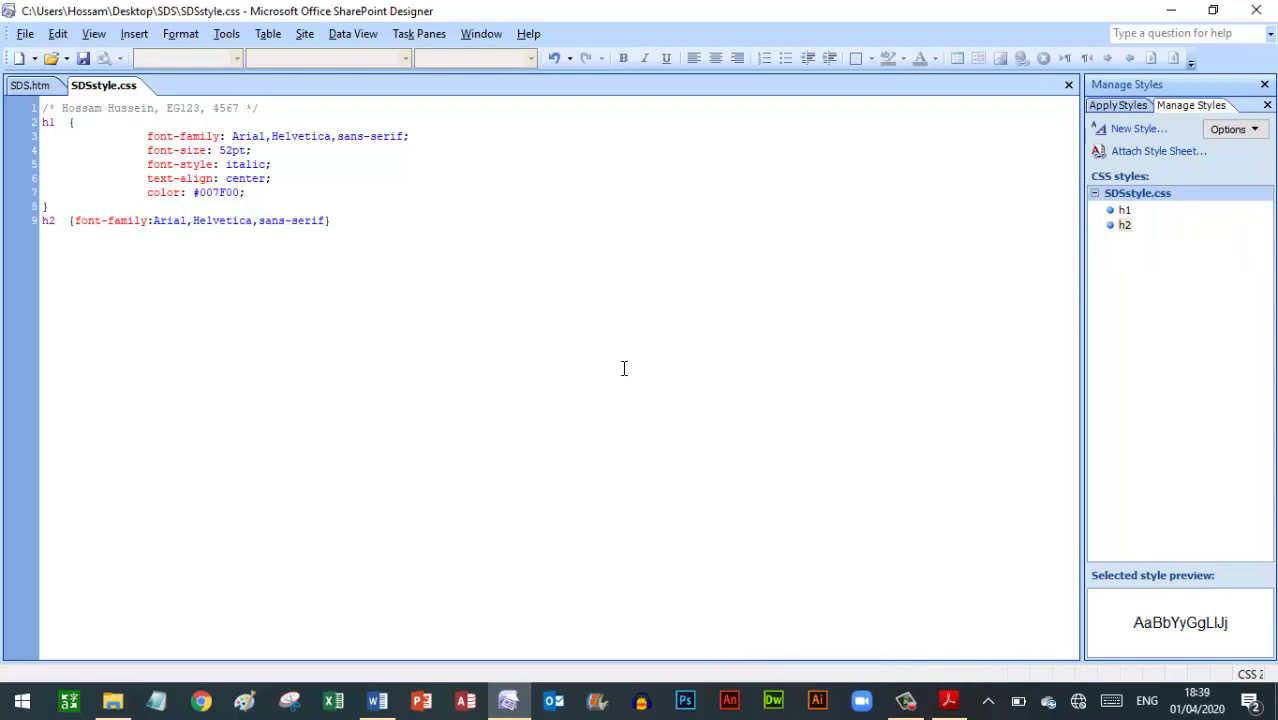
left_click(508, 700)
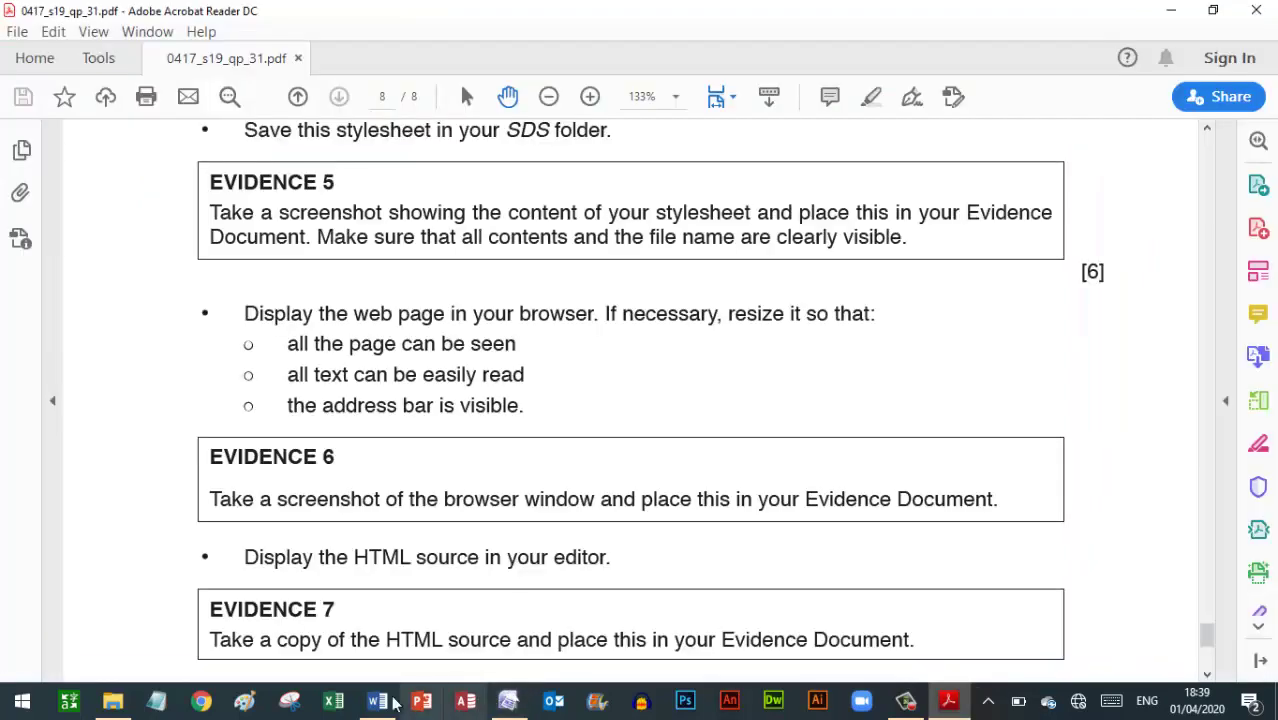
left_click(377, 700)
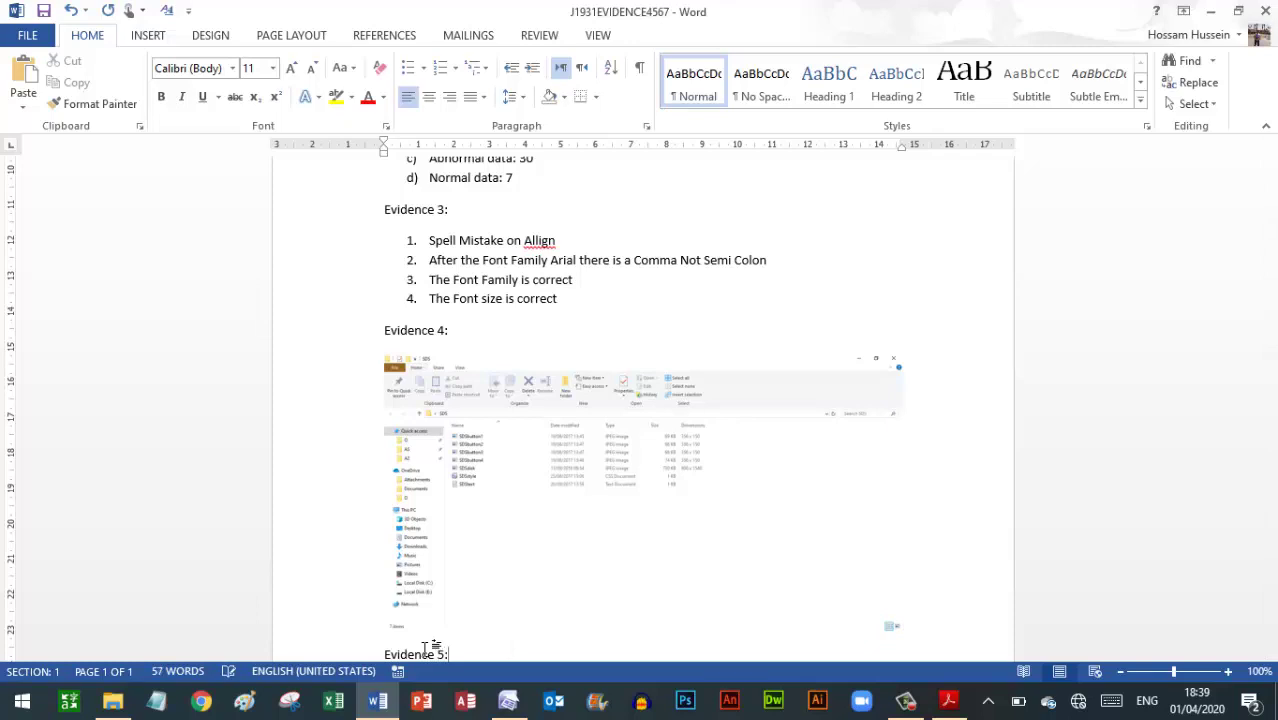
Paste the stylesheet screenshot below Evidence 5 and push the Evidence 5 heading onto page 2 above it
key("Return")
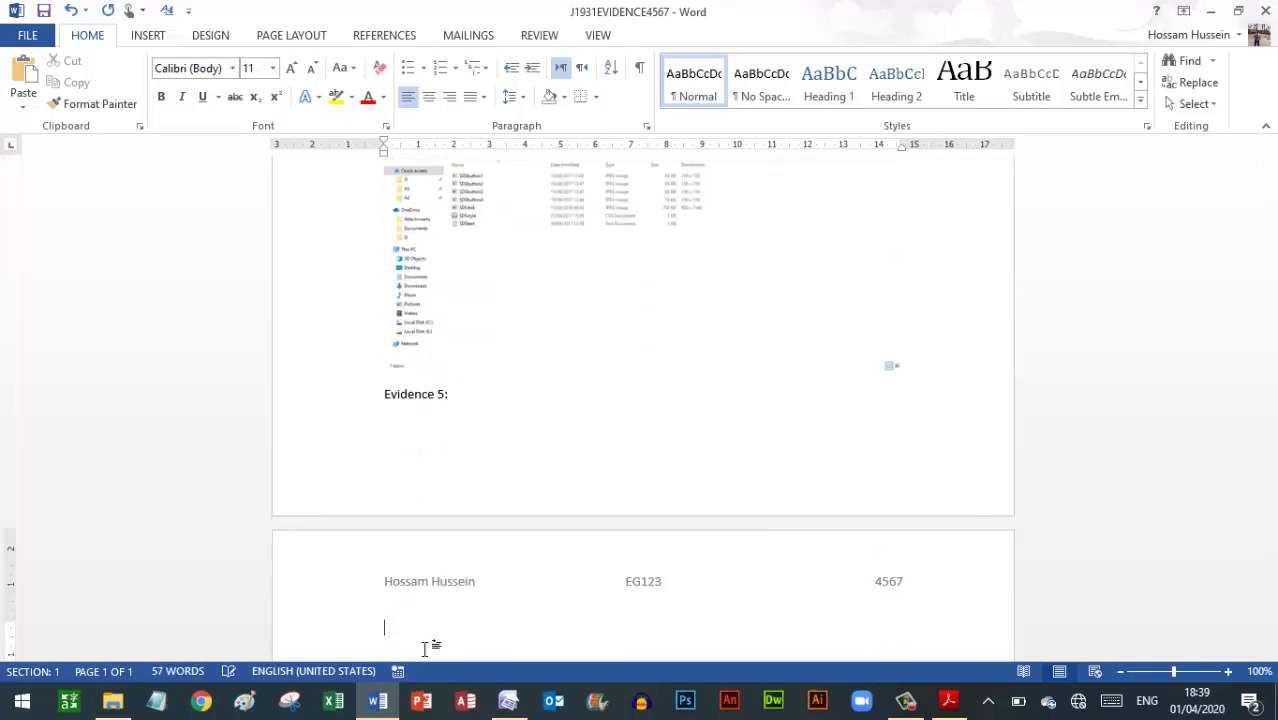
key("ctrl+v")
left_click_drag(1274, 425, 1274, 398)
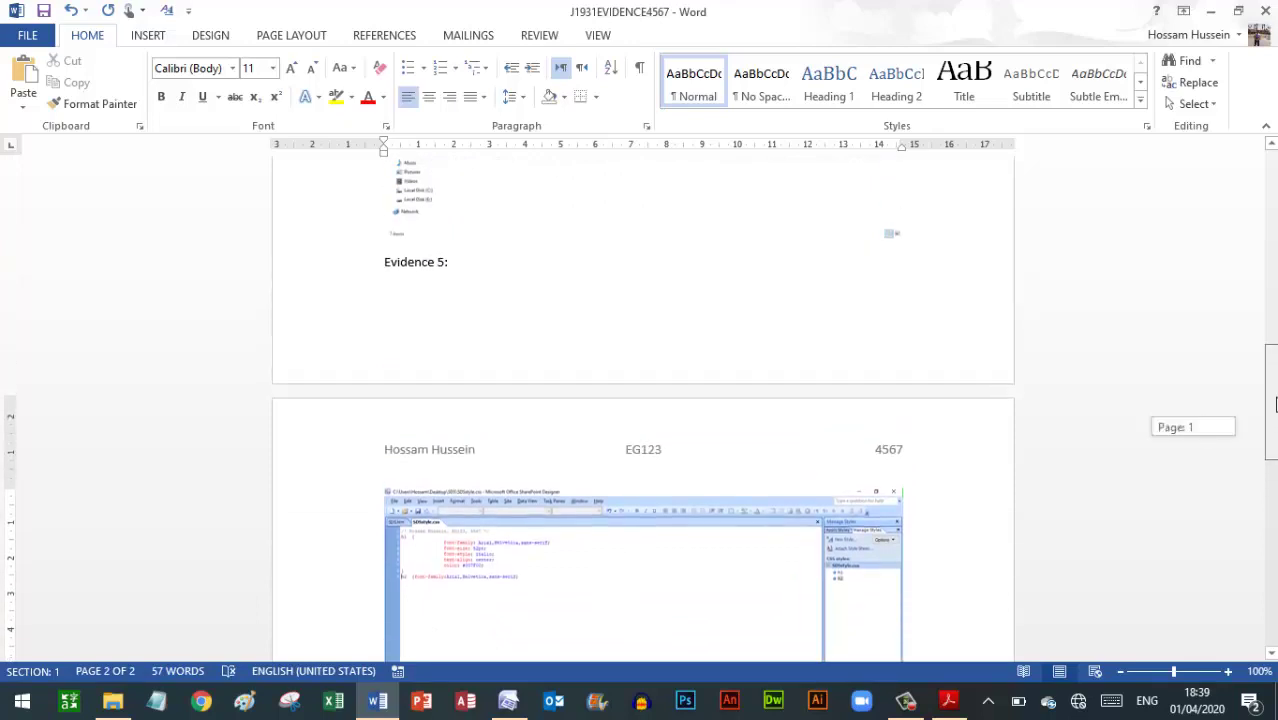
left_click(383, 254)
key("ctrl+Return")
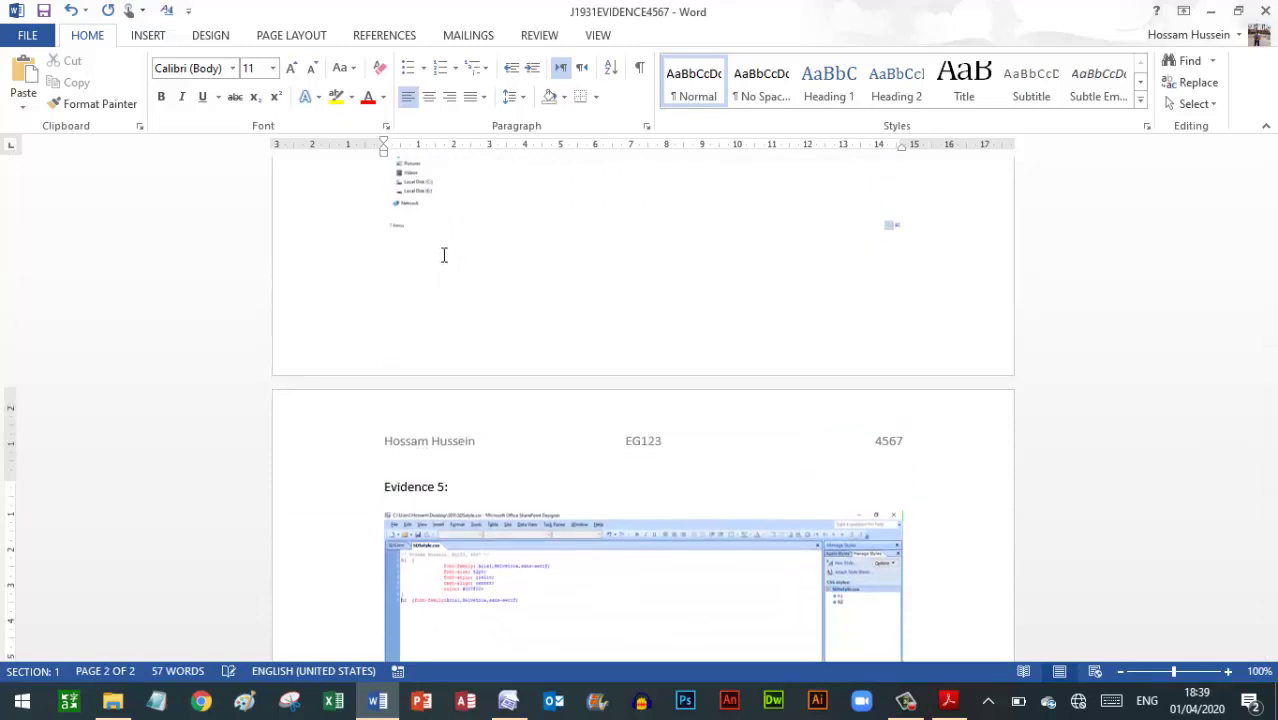
left_click_drag(1274, 379, 1273, 412)
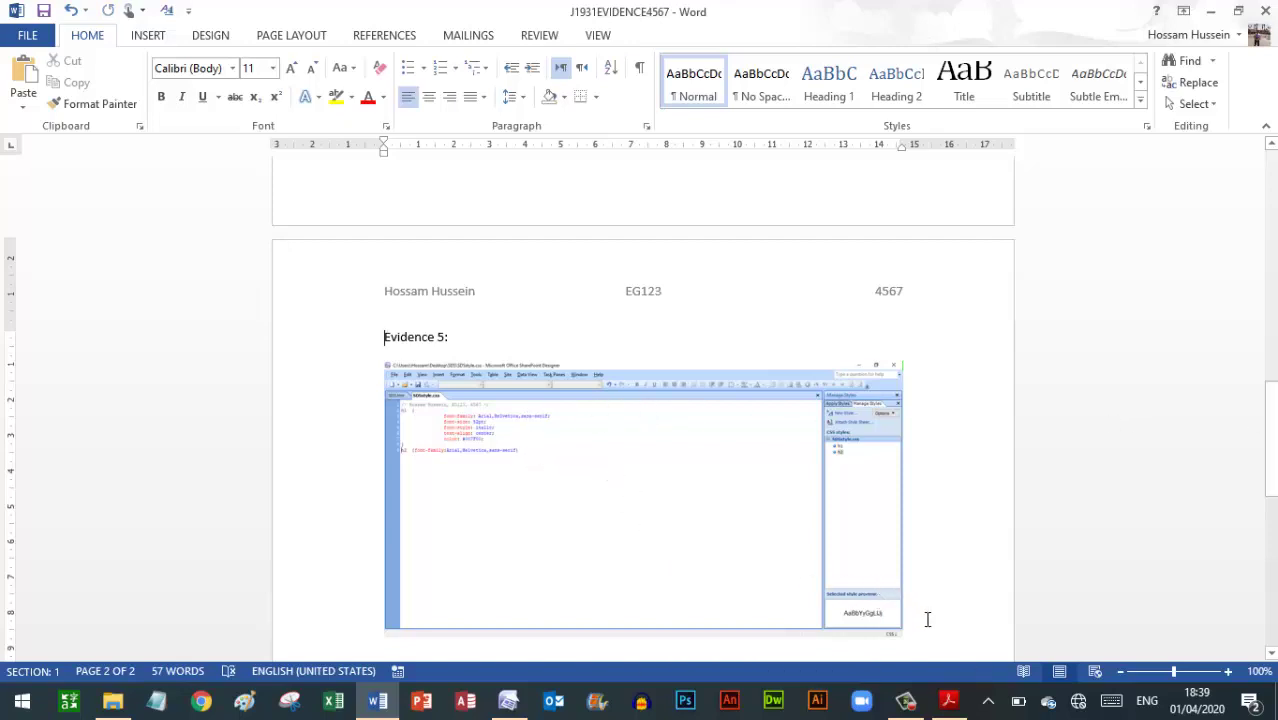
scroll(925, 620, "down", 1)
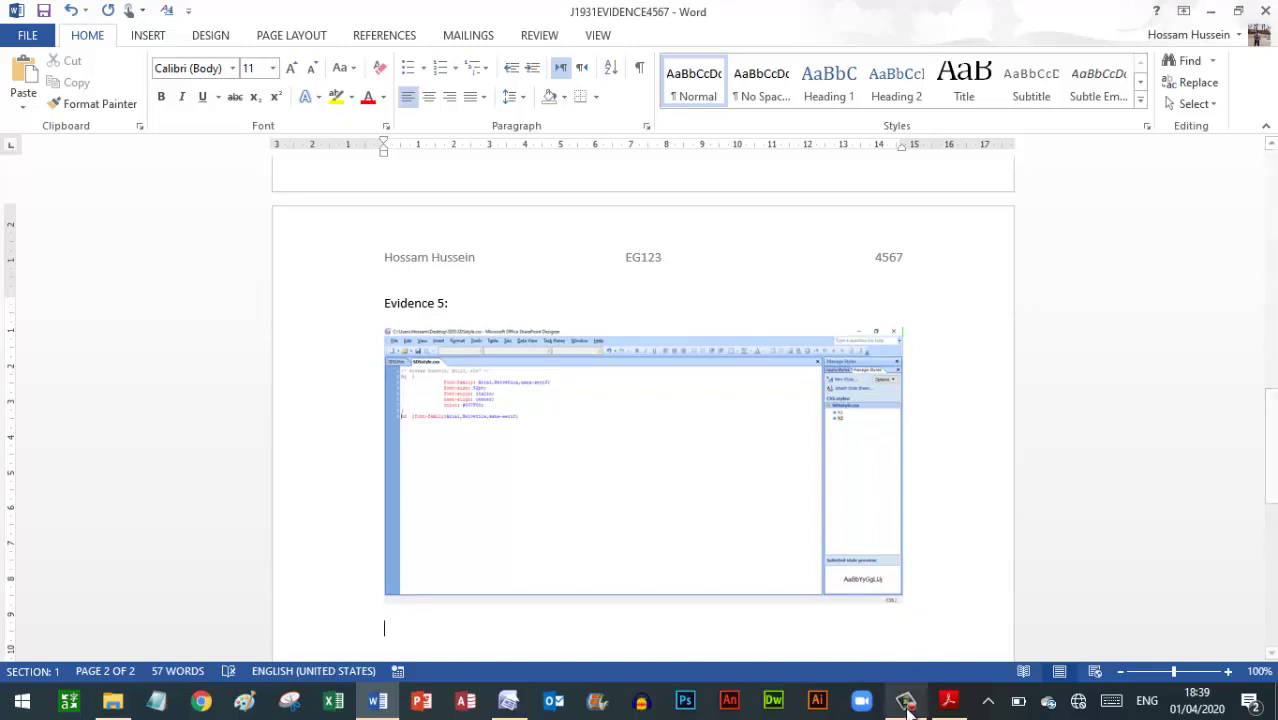
left_click(948, 702)
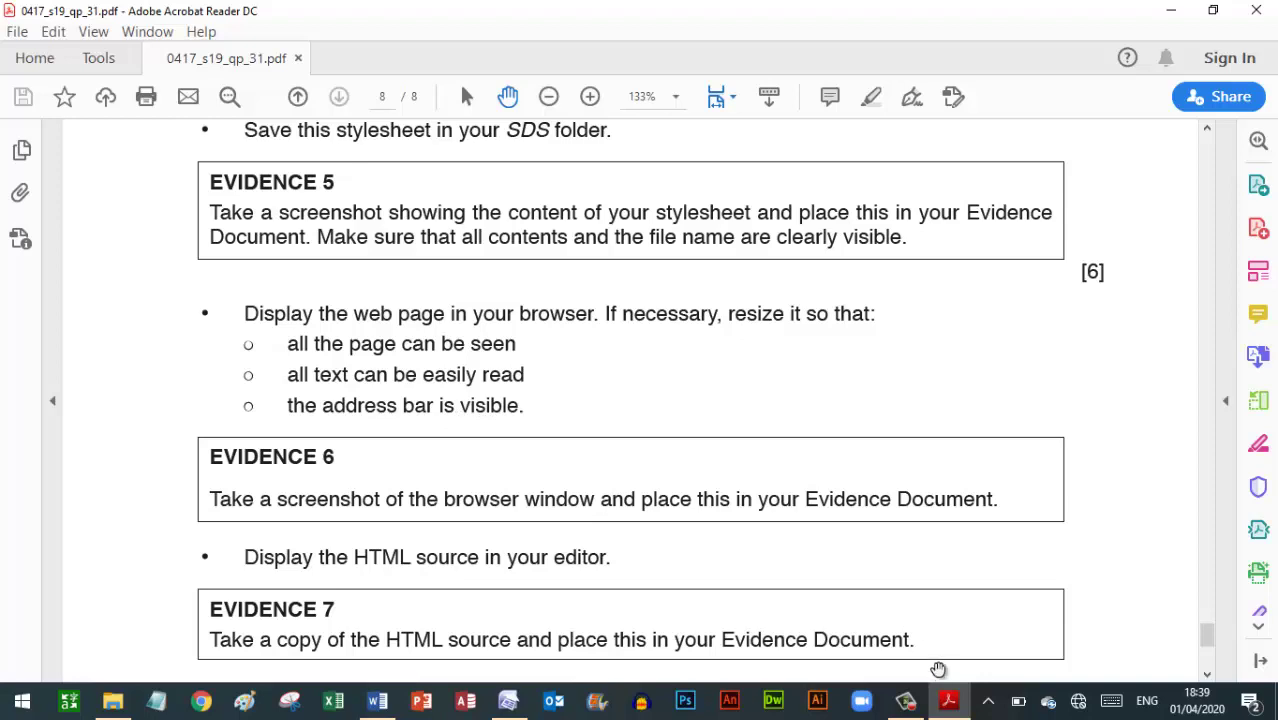
Preview SDS.htm in Internet Explorer, maximised, with the page zoom set to 75%
left_click(529, 708)
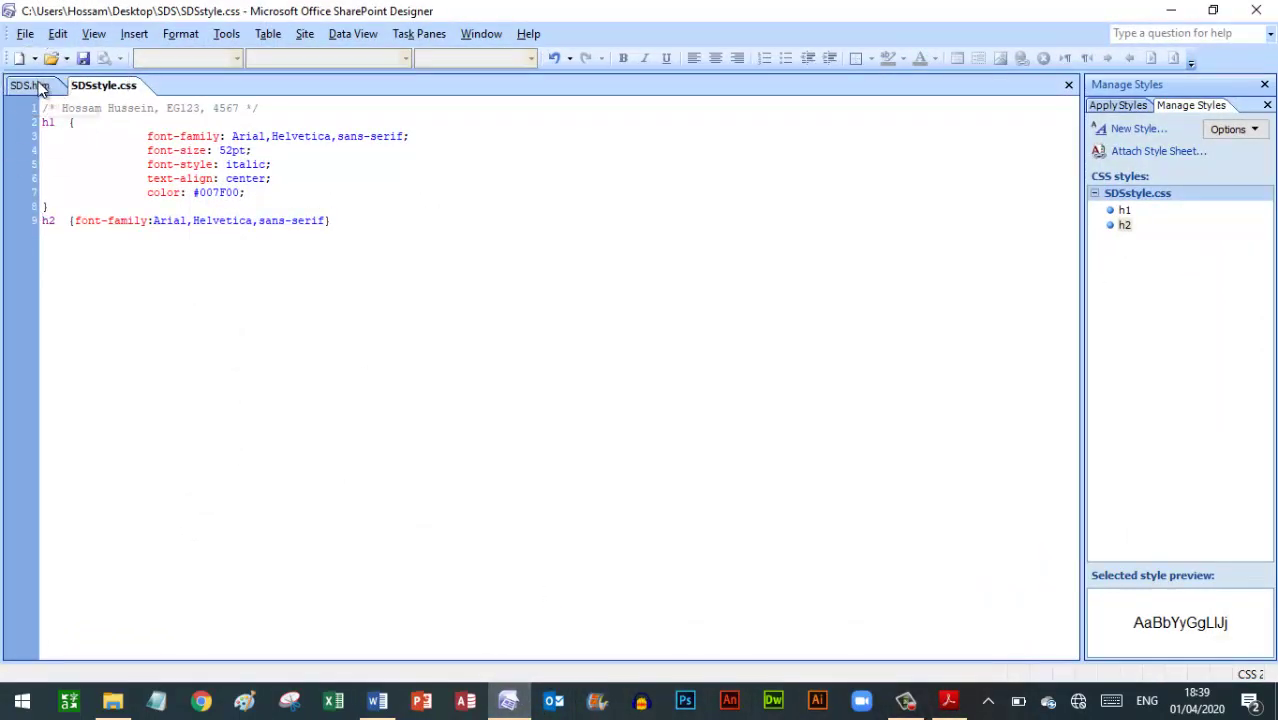
left_click(38, 87)
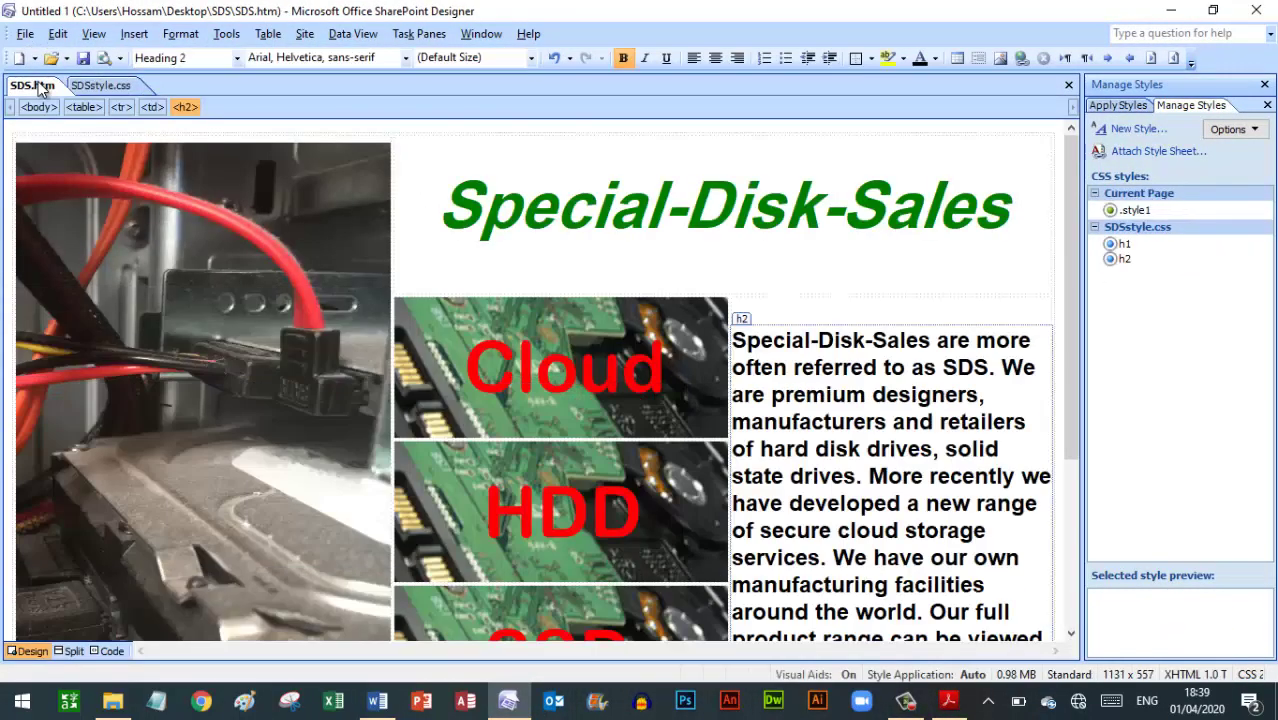
left_click(104, 60)
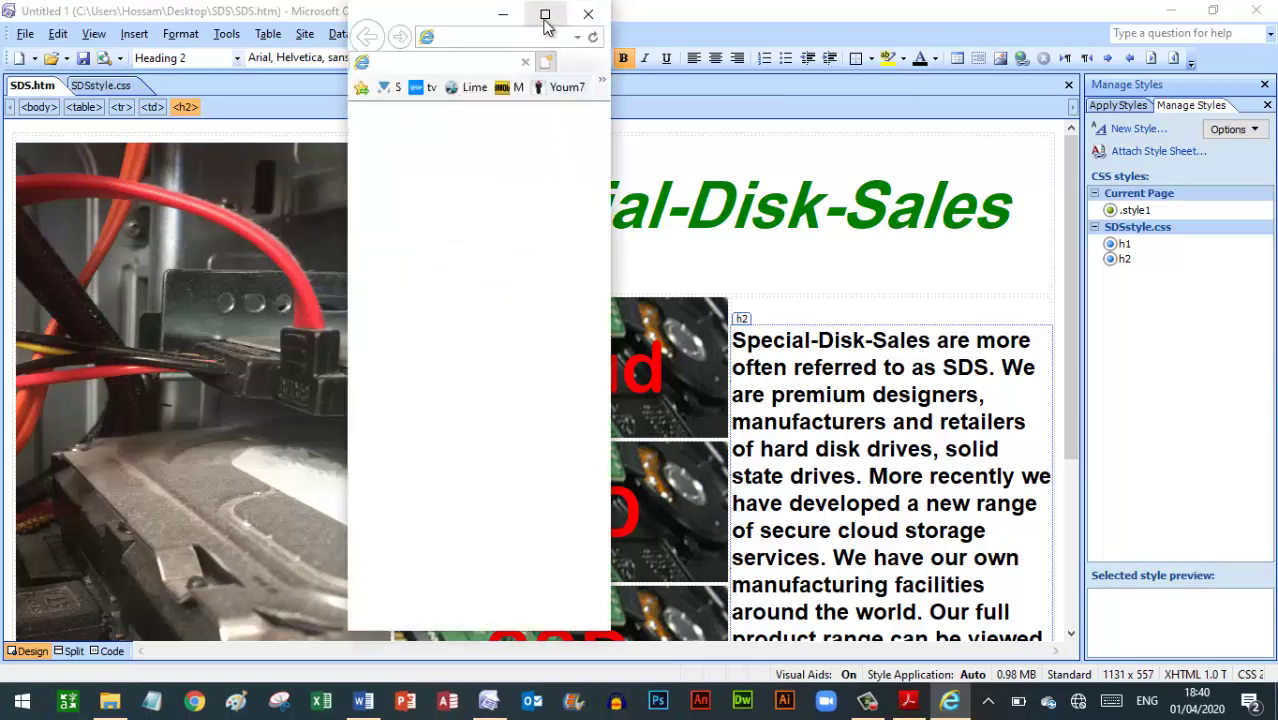
left_click(546, 17)
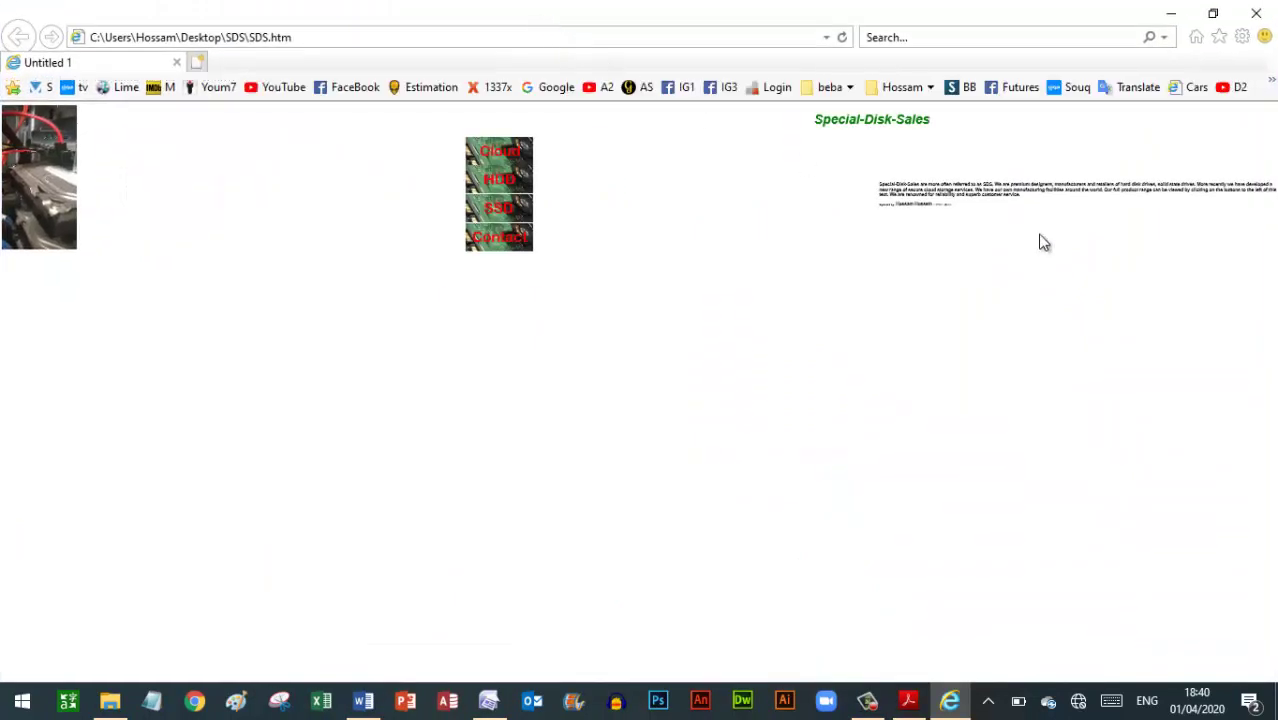
left_click(1242, 37)
mouse_move(1087, 103)
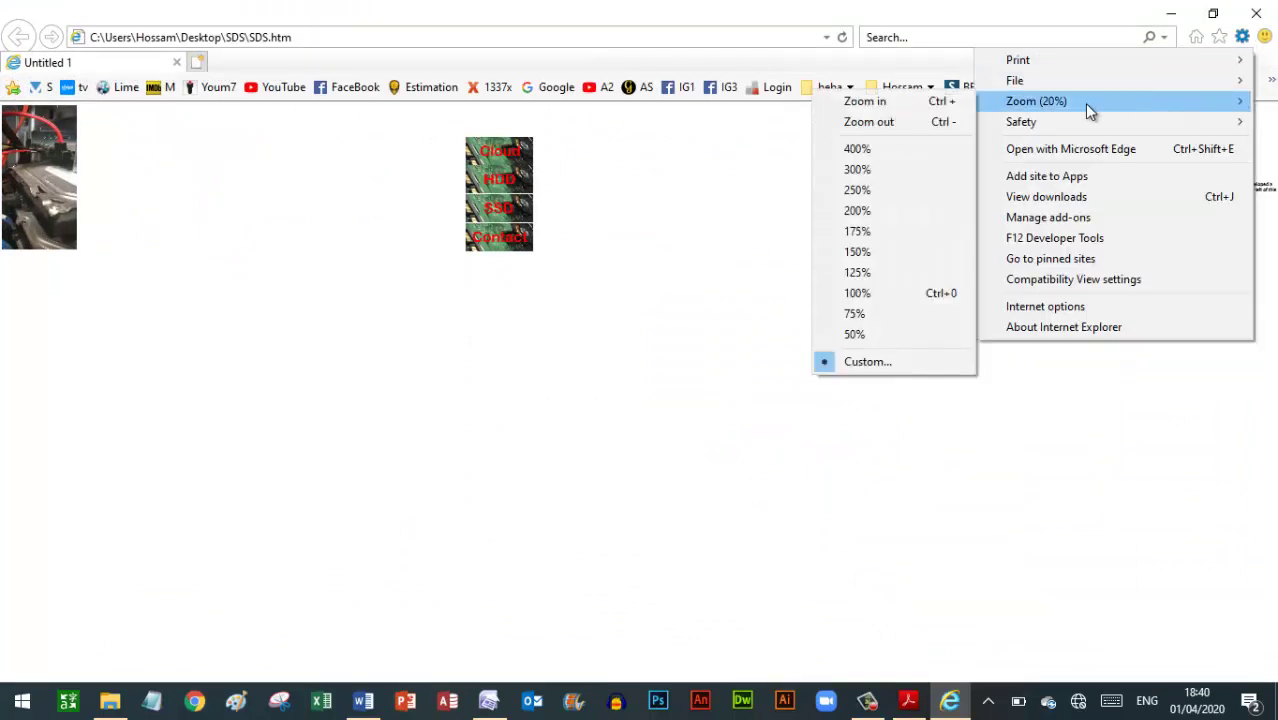
left_click(891, 292)
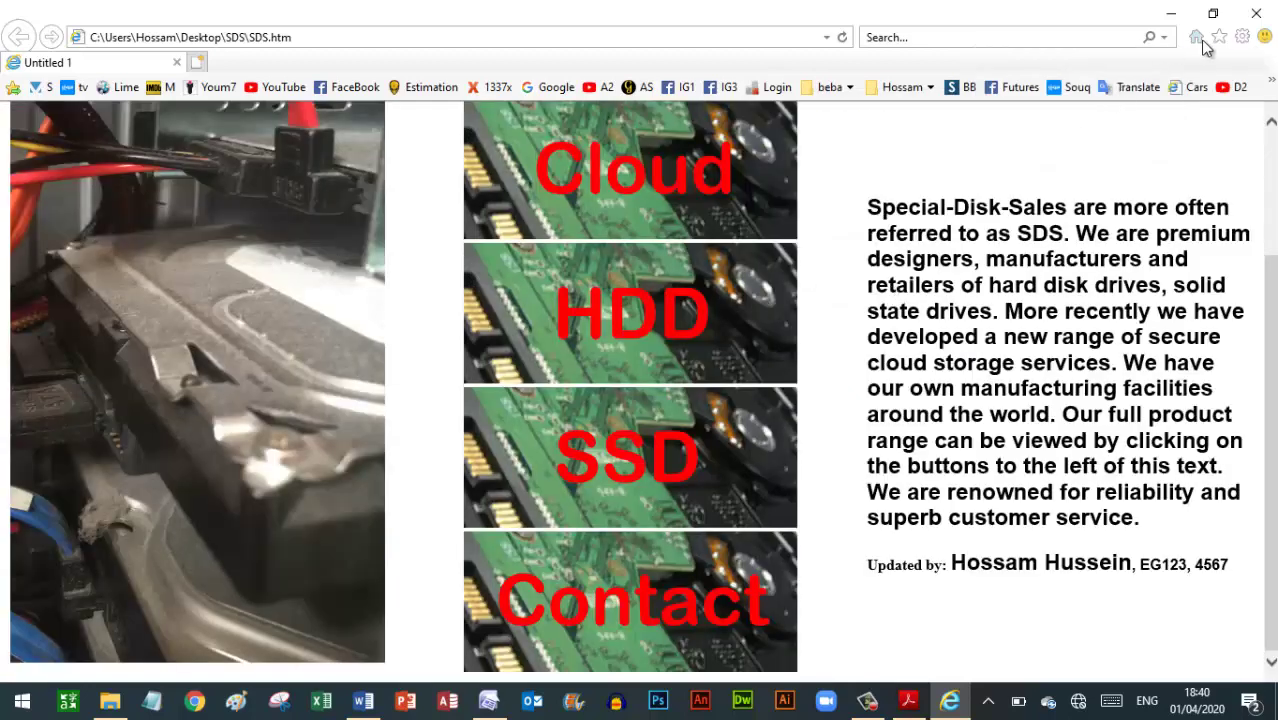
left_click(1242, 38)
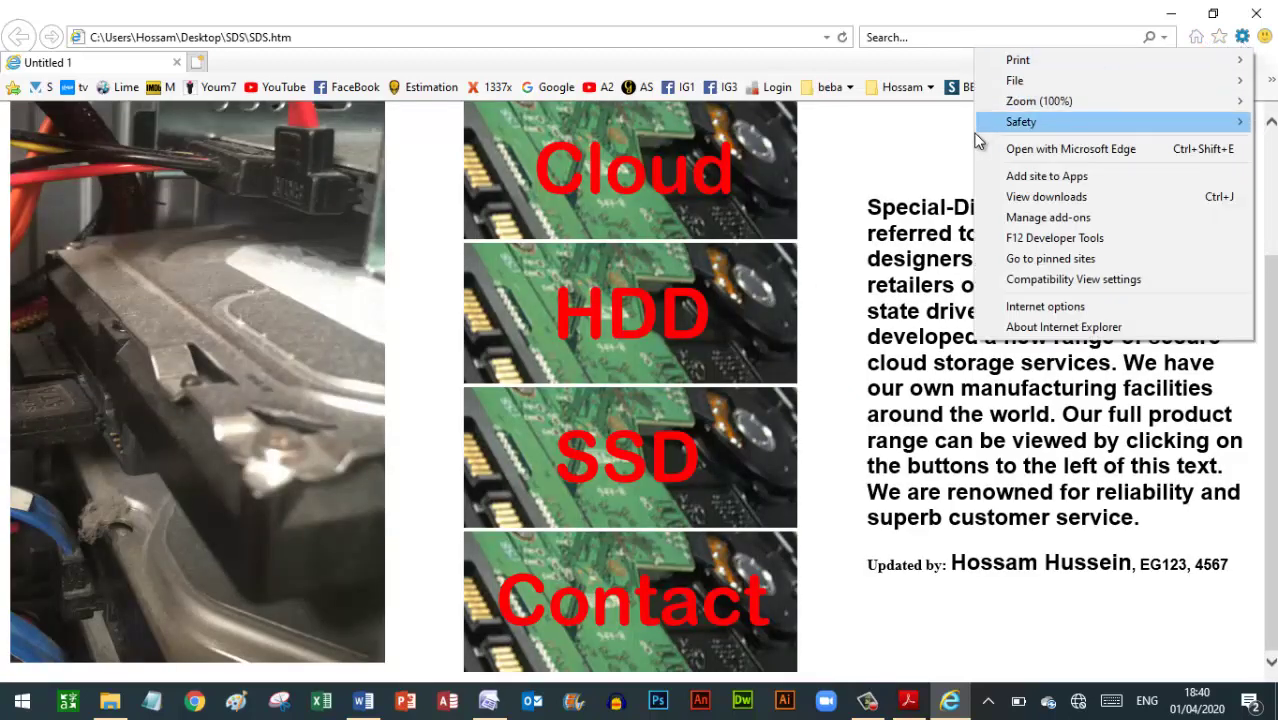
mouse_move(1000, 104)
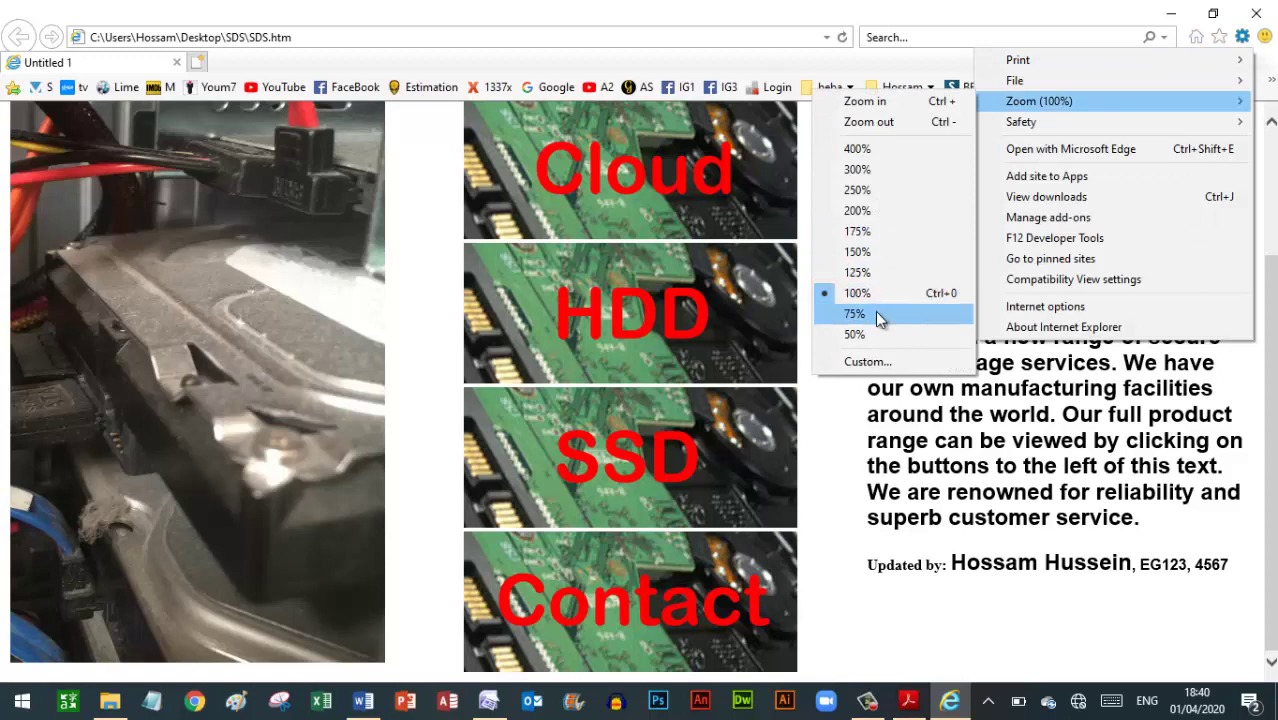
left_click(875, 312)
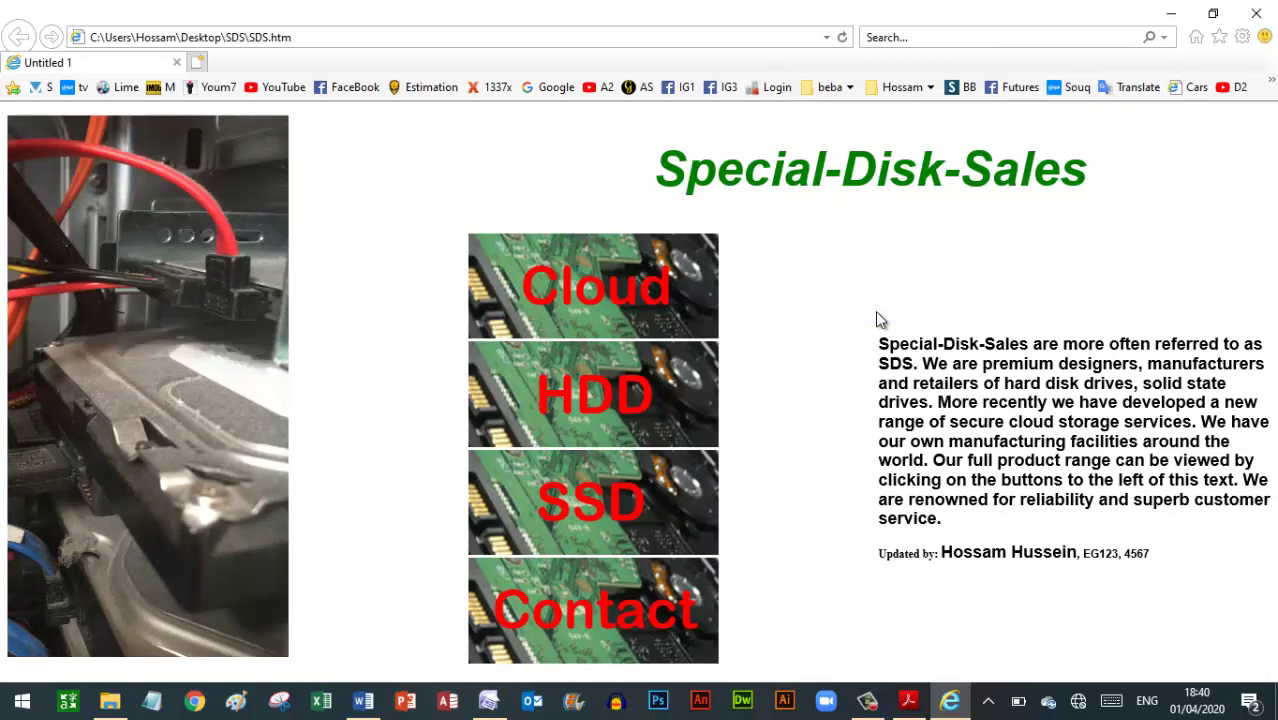
Restore the browser window, make it wider and taller, and move it left so the page fits
left_click(1215, 14)
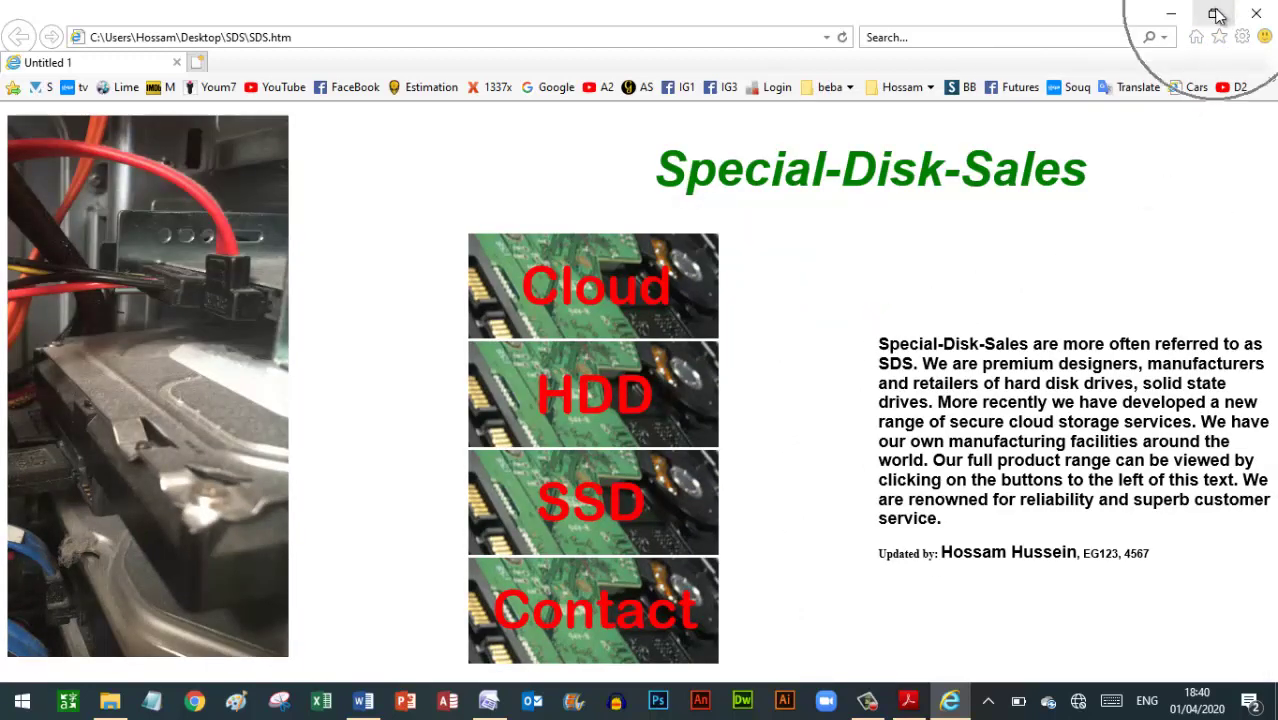
left_click(1215, 14)
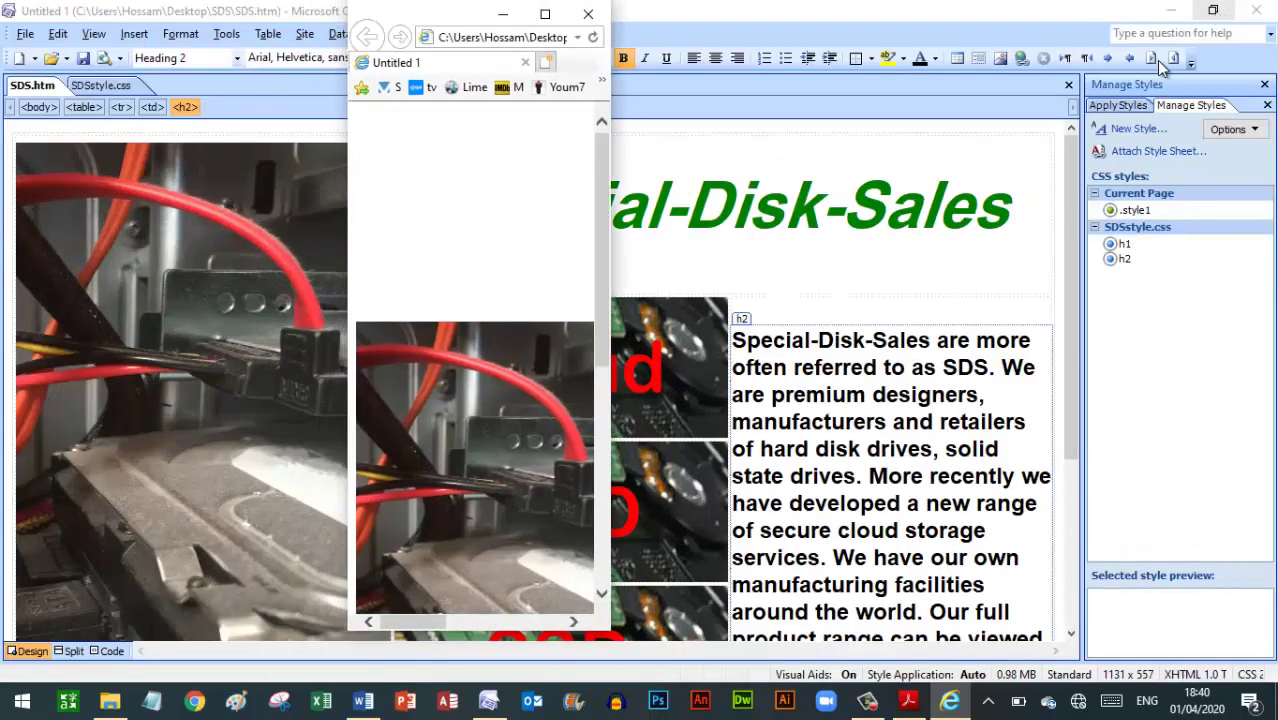
left_click_drag(617, 268, 1237, 277)
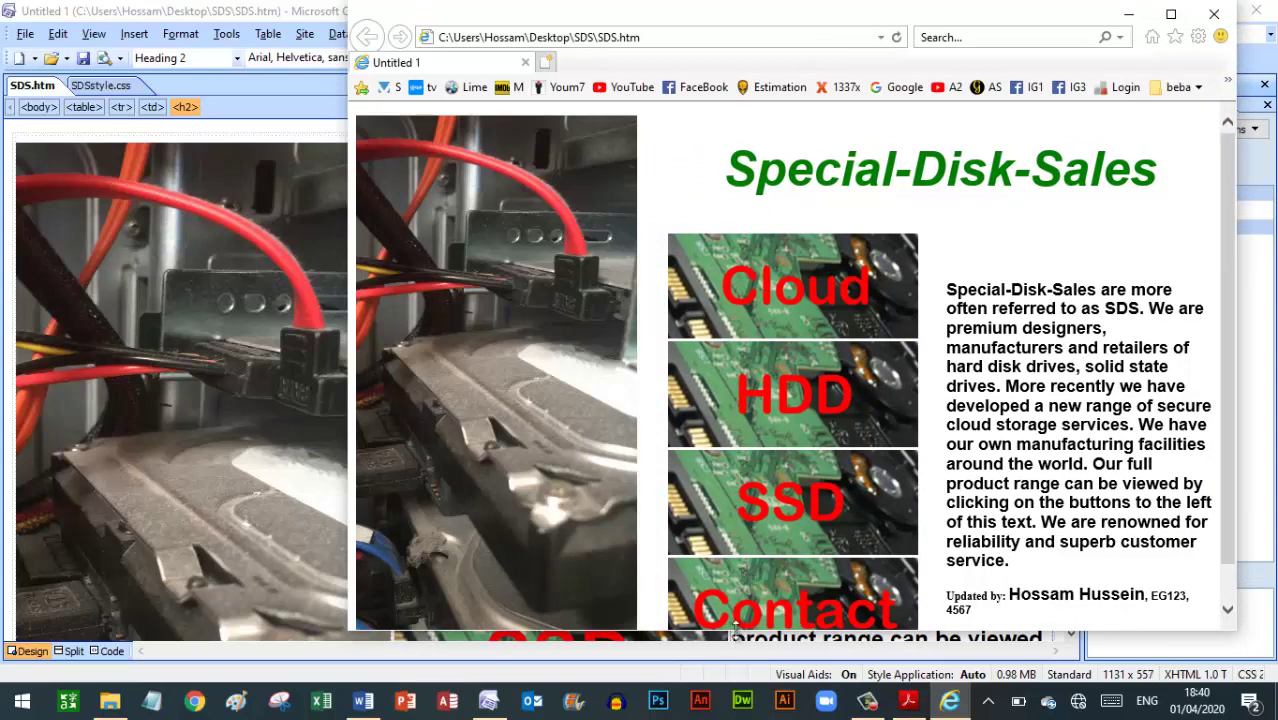
left_click_drag(735, 631, 742, 680)
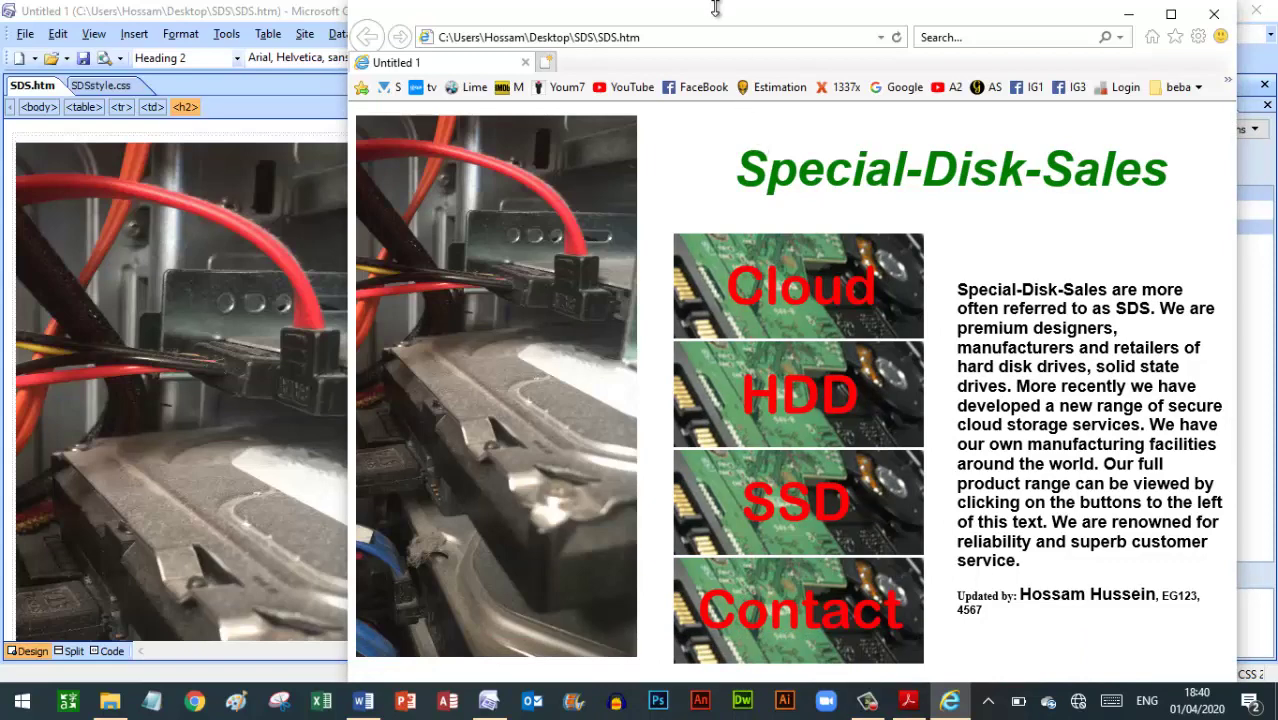
left_click_drag(700, 18, 555, 22)
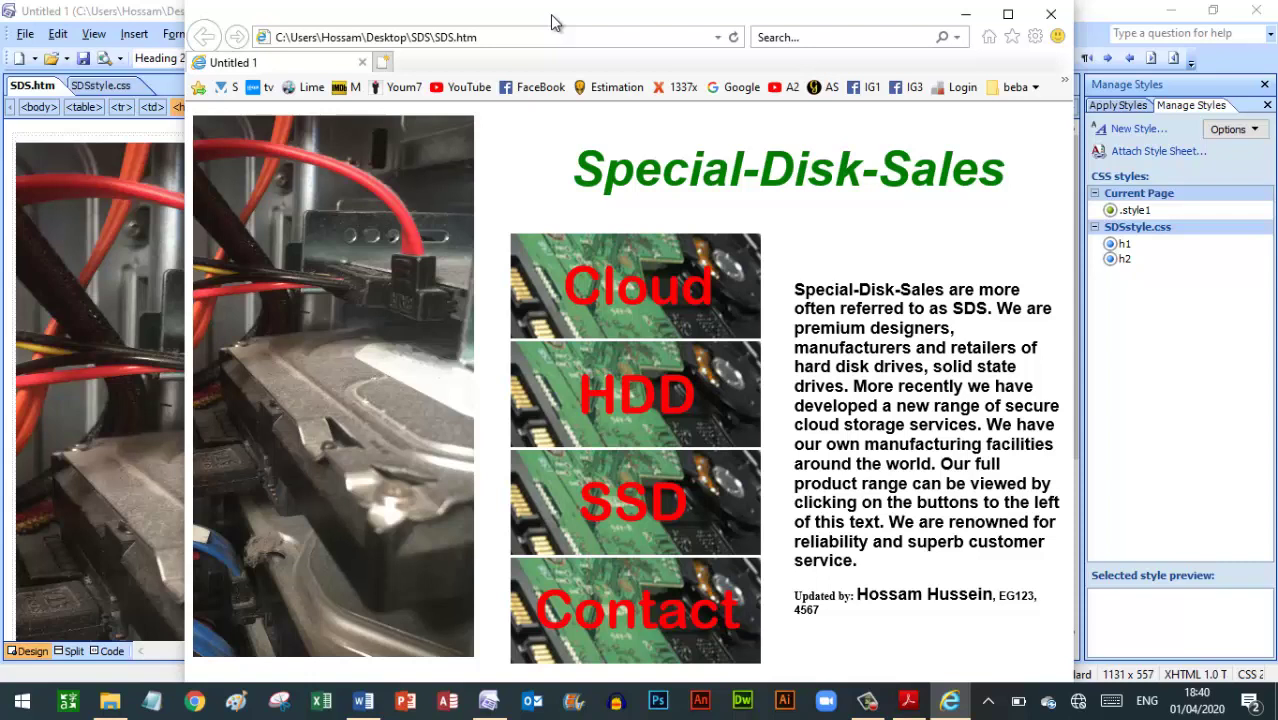
left_click(365, 703)
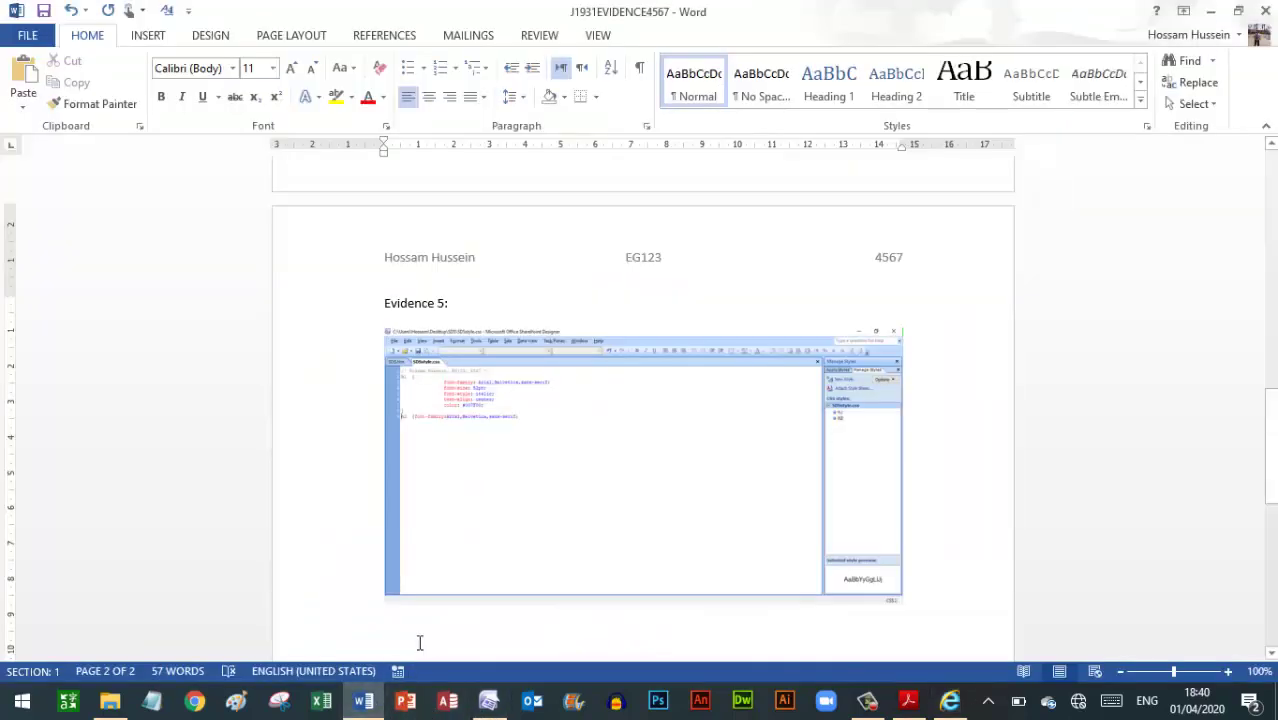
Type an 'Evidence 6:' heading and paste the browser screenshot beneath it
type("Evidence 6:")
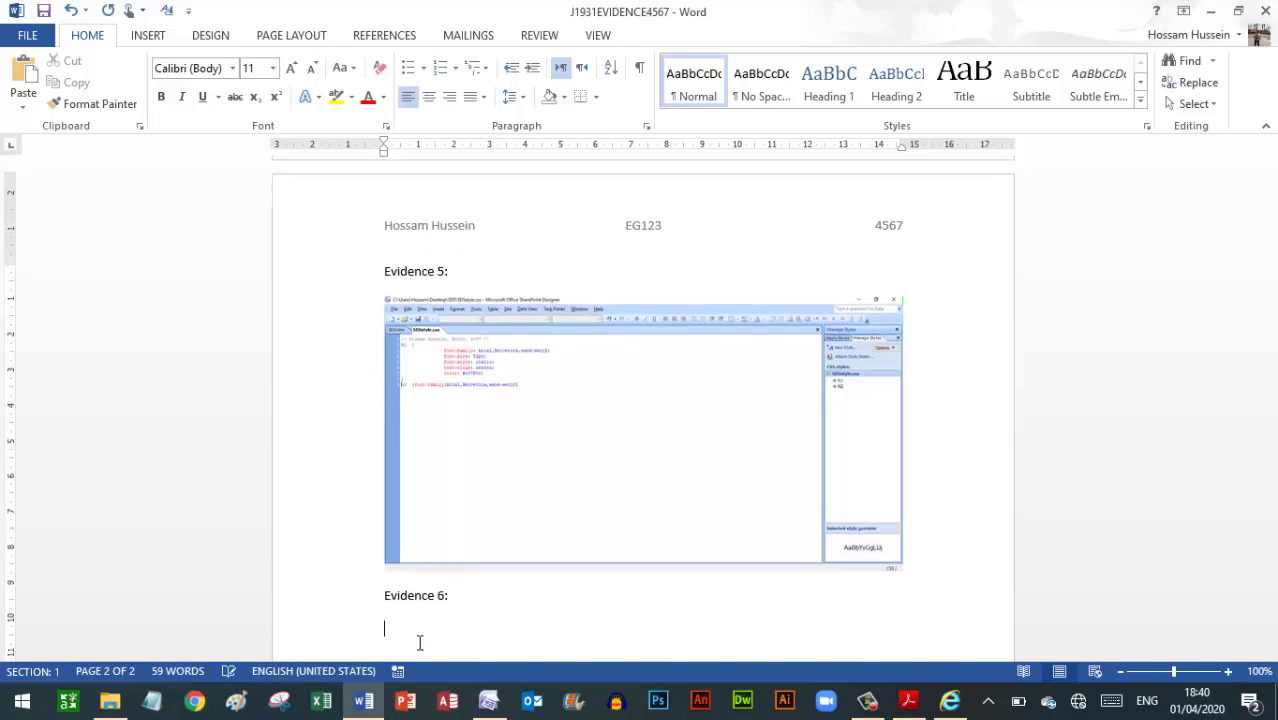
key("ctrl+v")
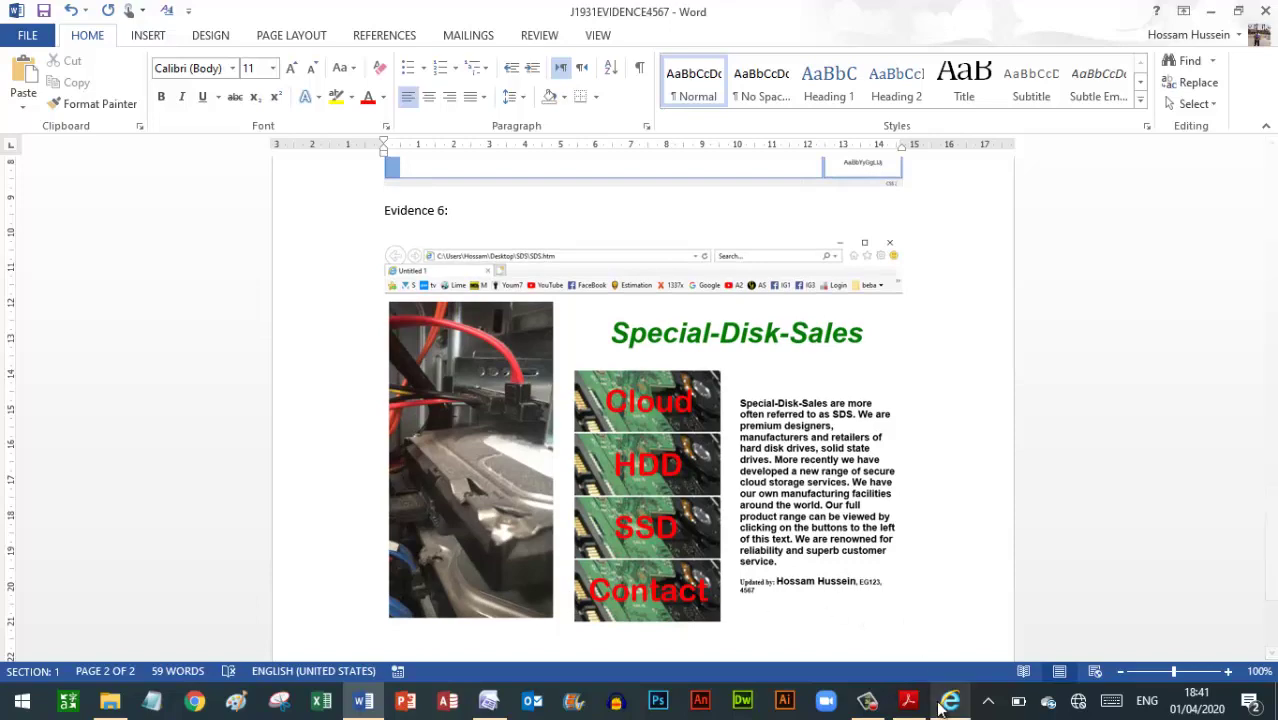
left_click(908, 700)
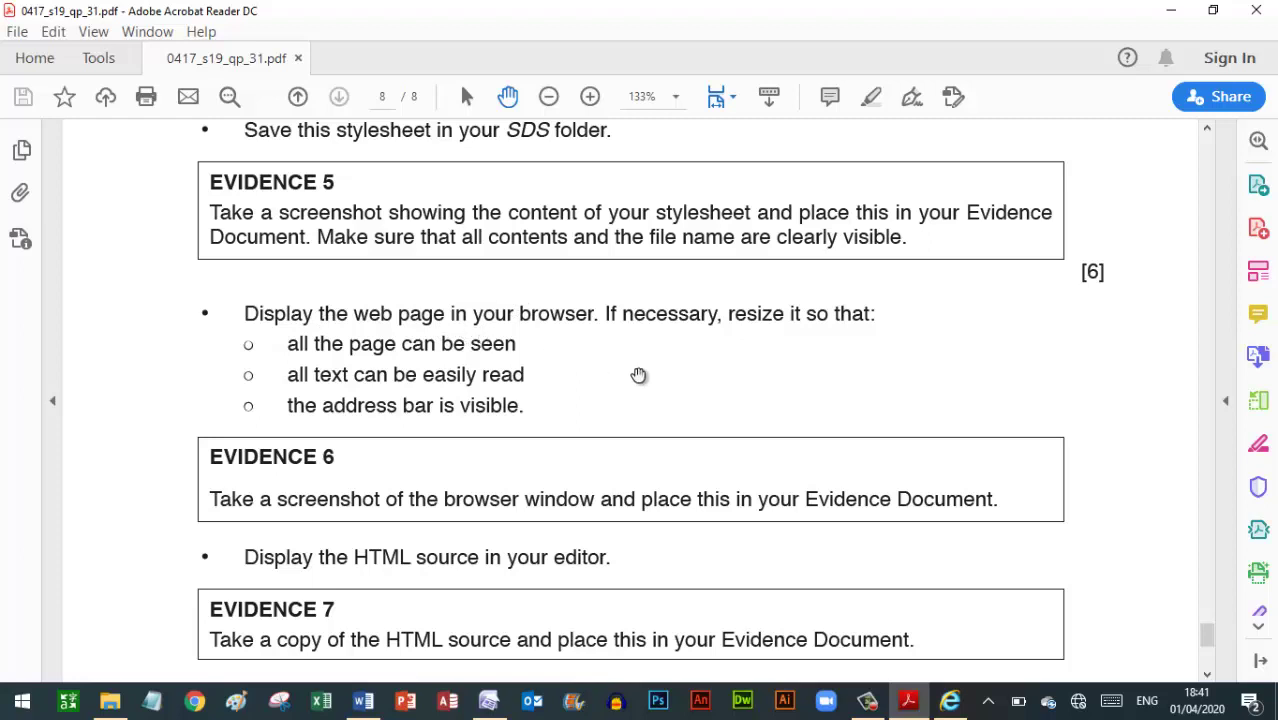
Scroll the exam paper down to the Evidence 7 and Printout 4 instructions
scroll(676, 385, "down", 2)
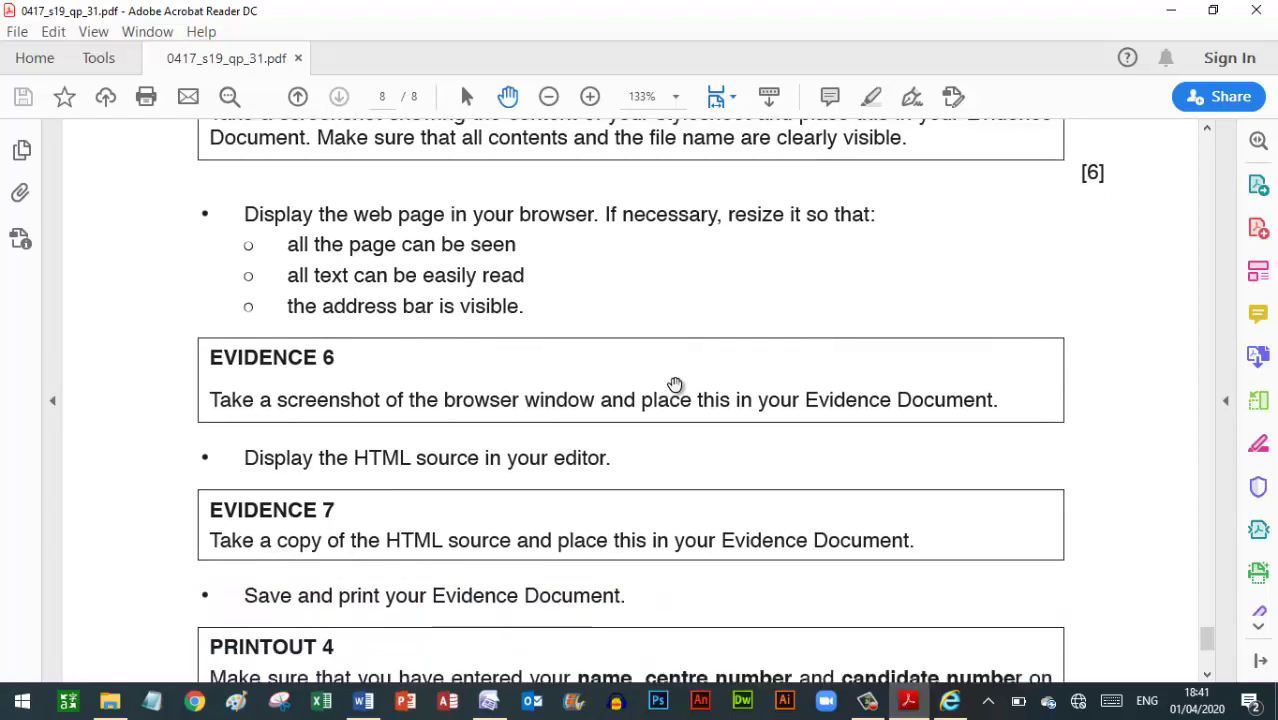
scroll(676, 384, "down", 2)
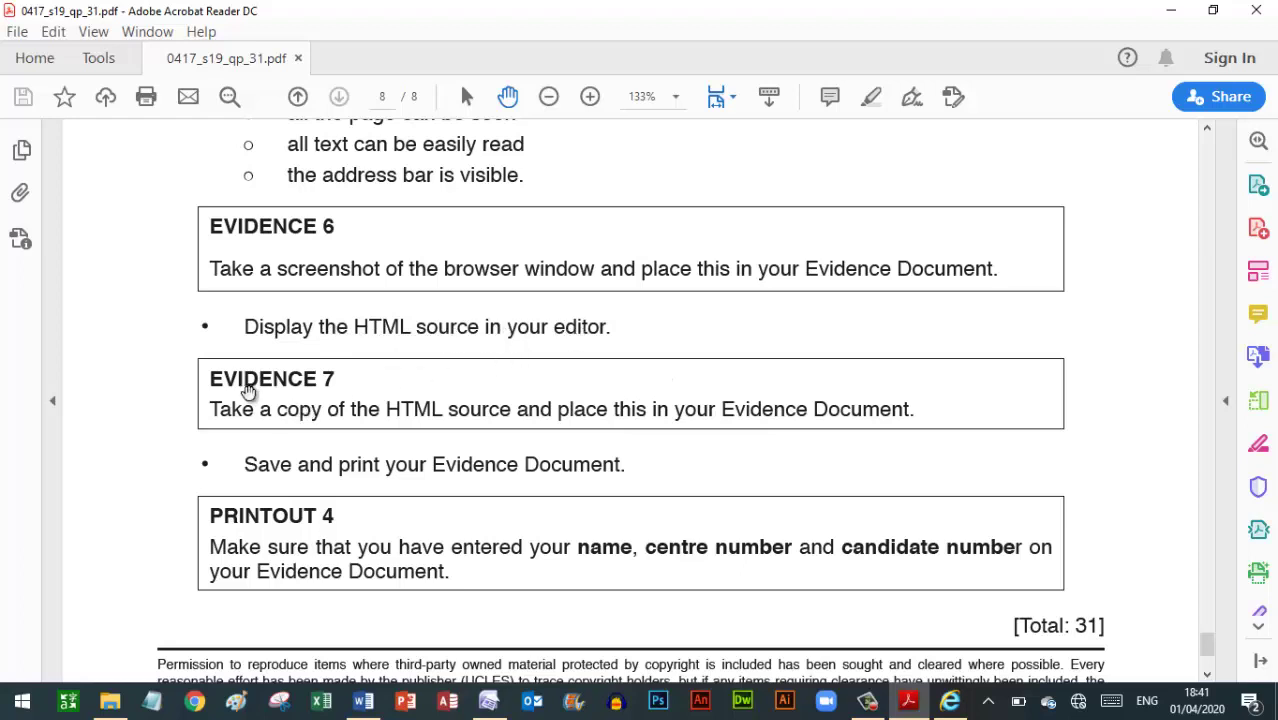
left_click(341, 390)
left_click(486, 704)
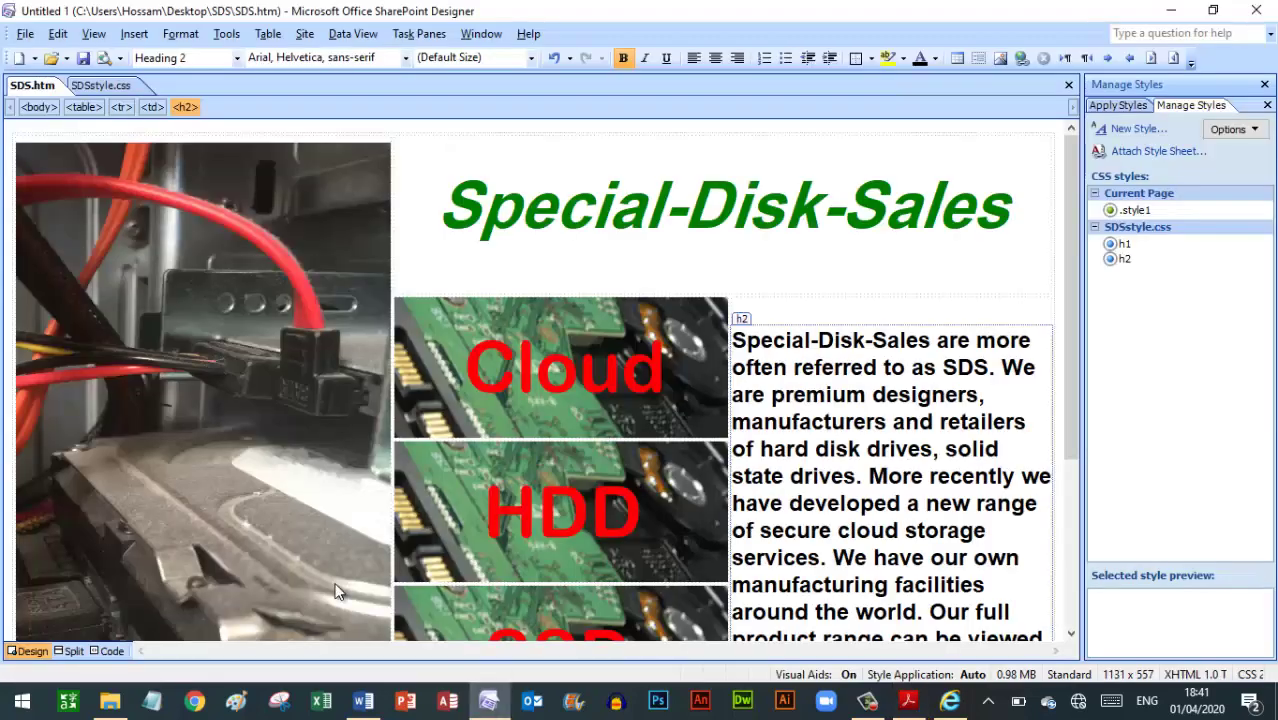
Switch SDS.htm to Code view and select and copy its entire HTML source
left_click(113, 651)
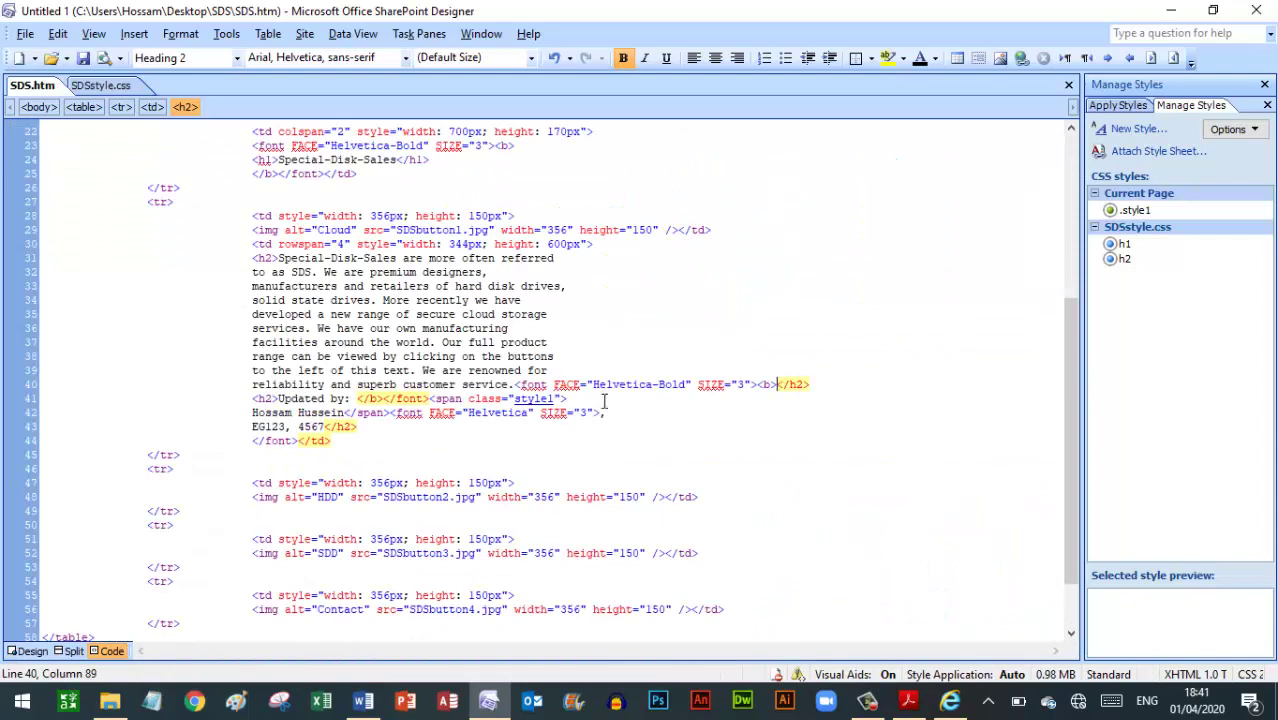
left_click(907, 702)
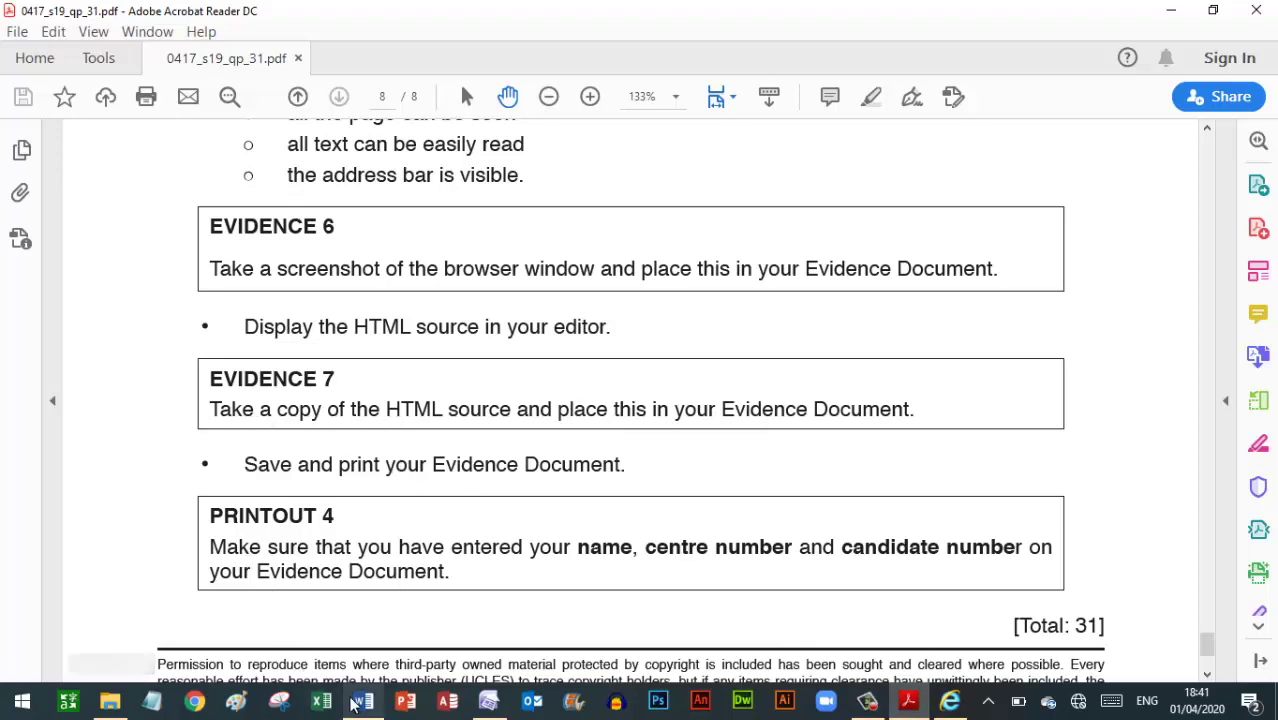
left_click(488, 702)
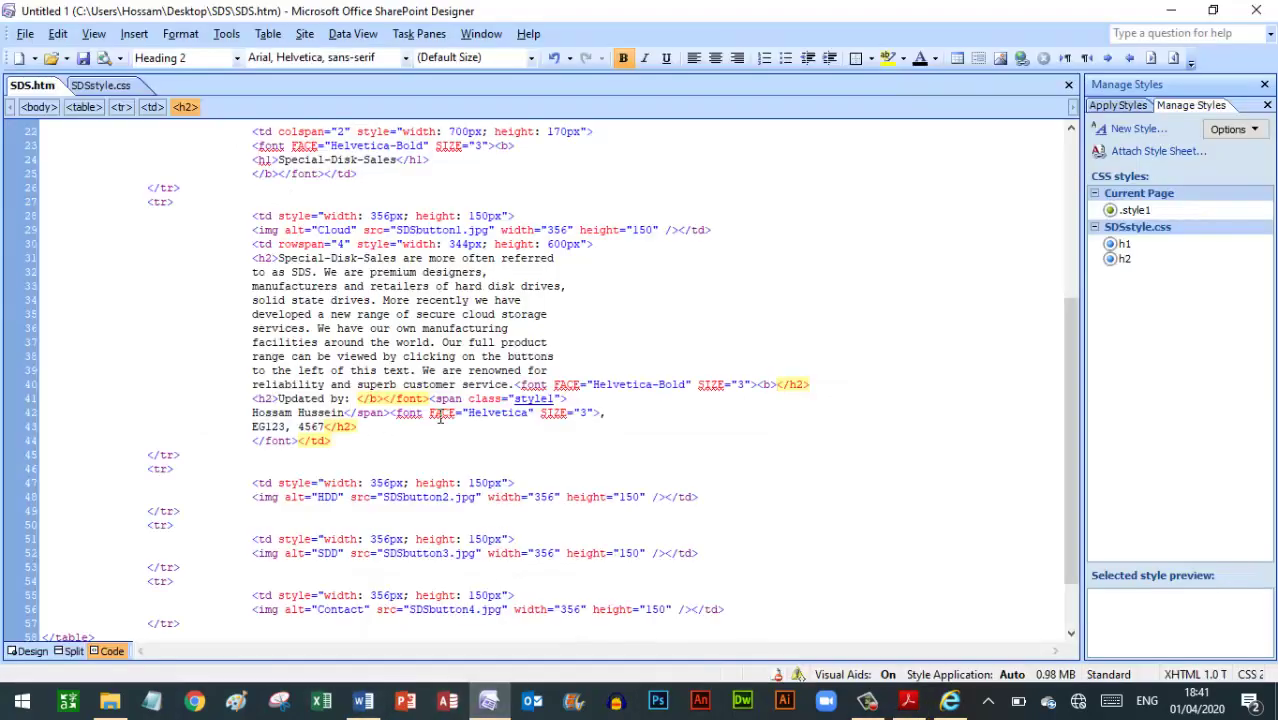
key("ctrl+a")
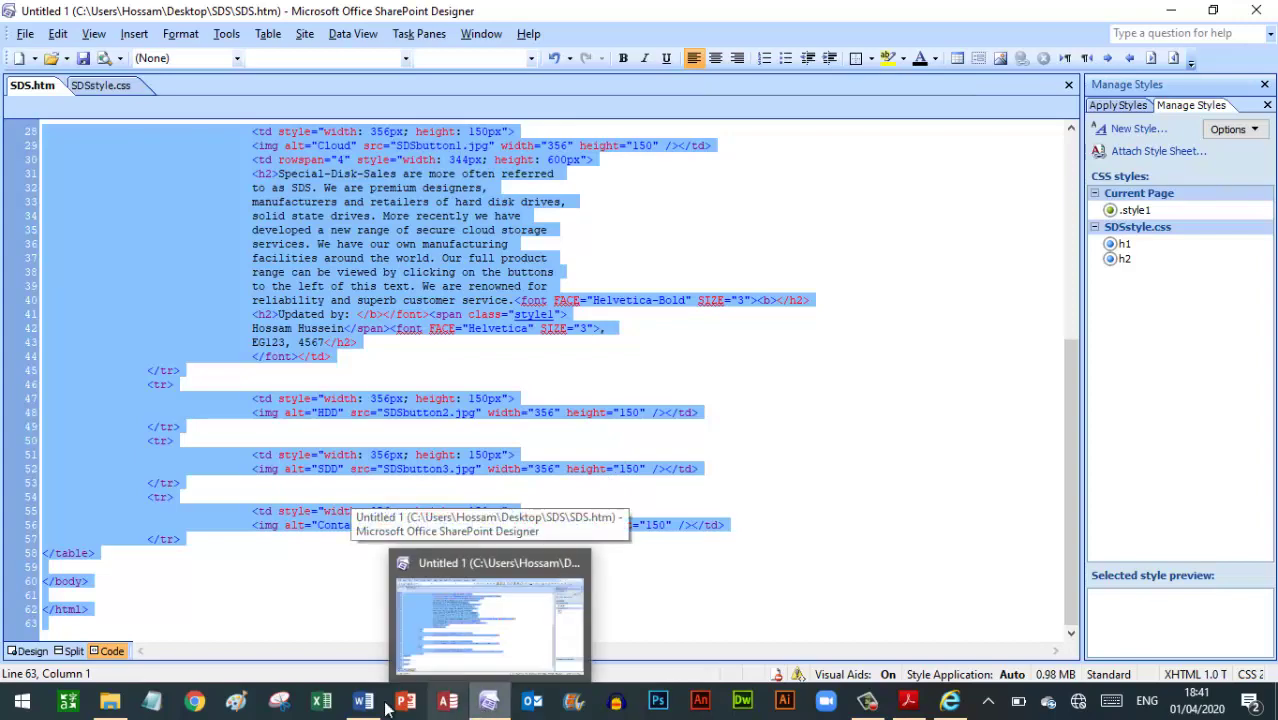
left_click(354, 706)
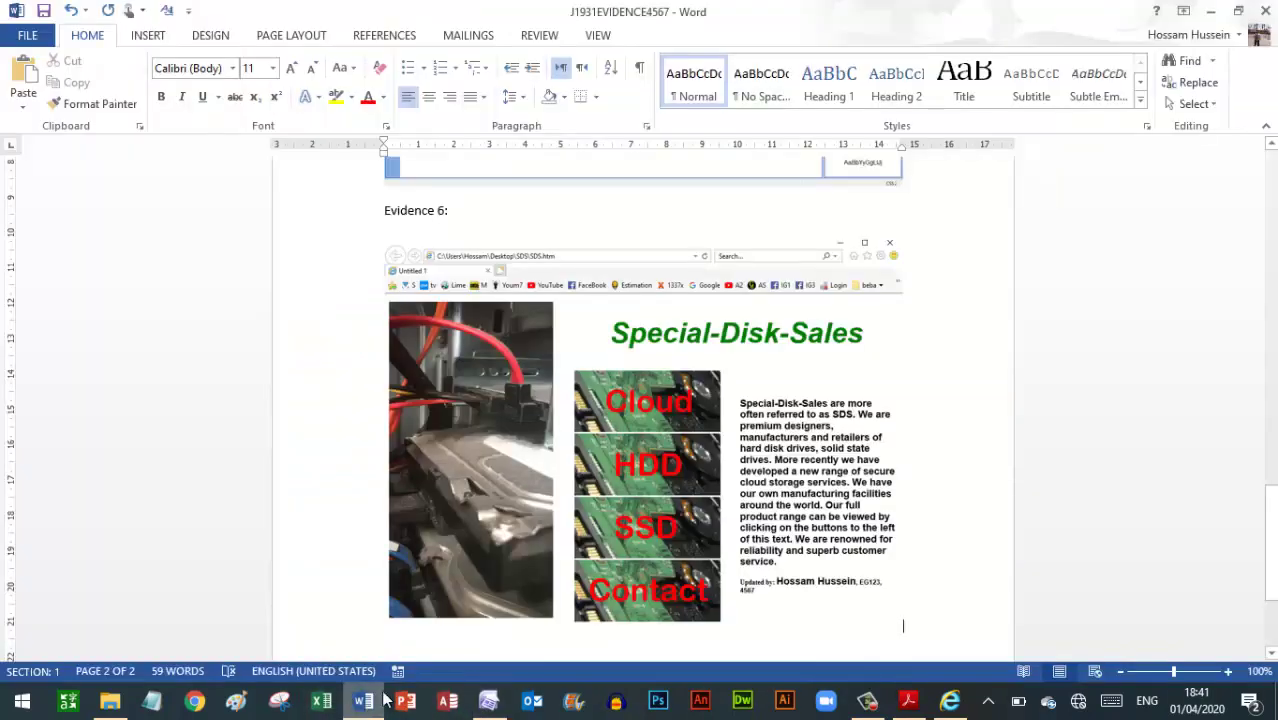
Paste the full SDS.htm HTML source under a new 'Evidence 7:' heading below the Evidence 6 picture
left_click(405, 642)
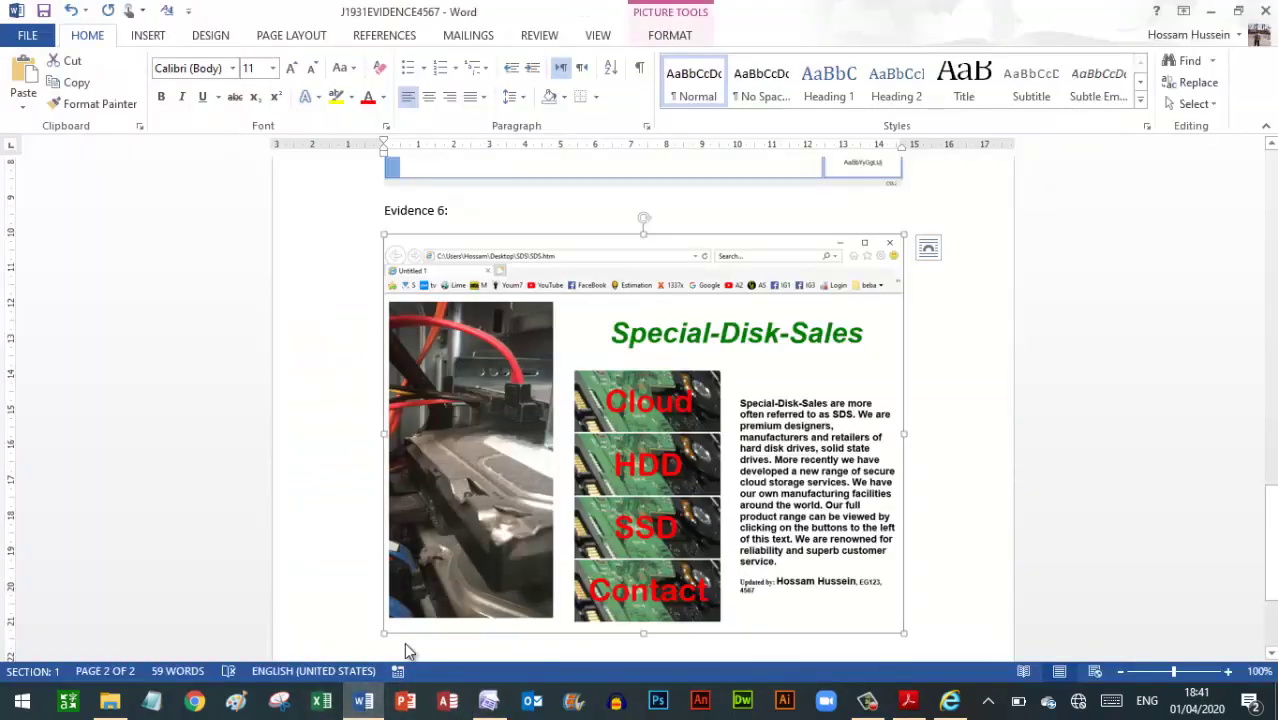
left_click(924, 631)
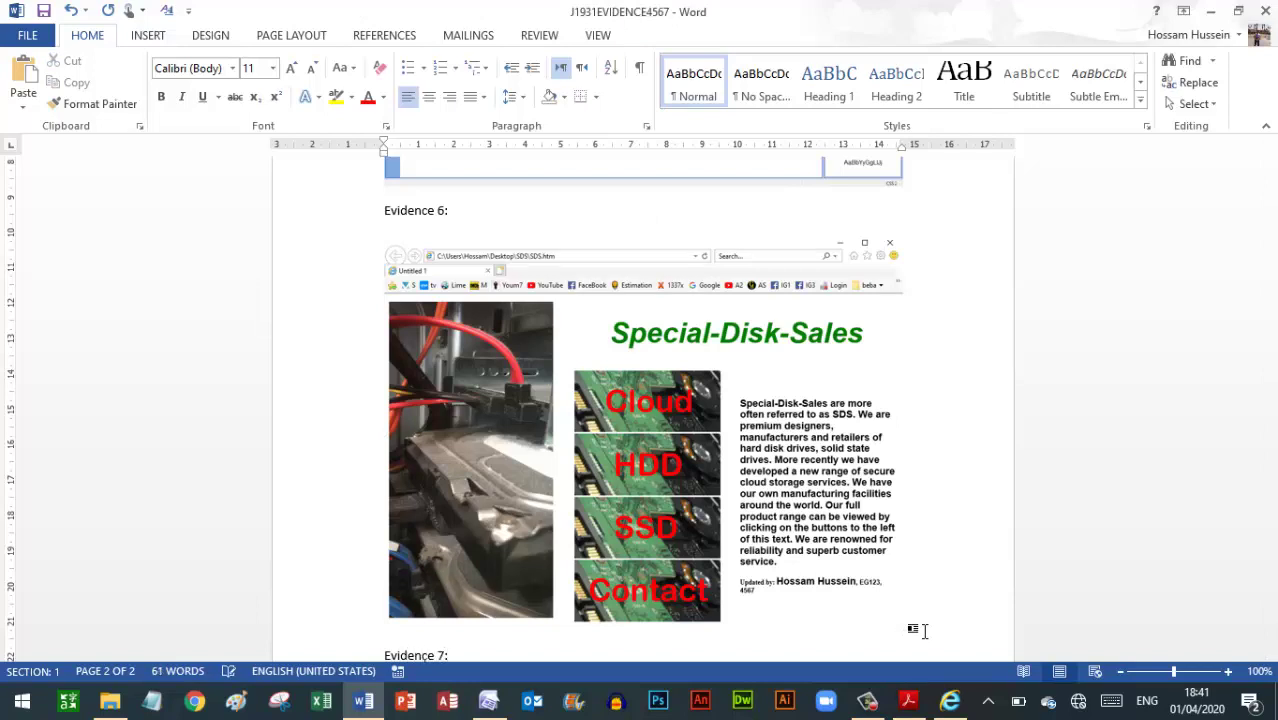
scroll(924, 631, "down", 1)
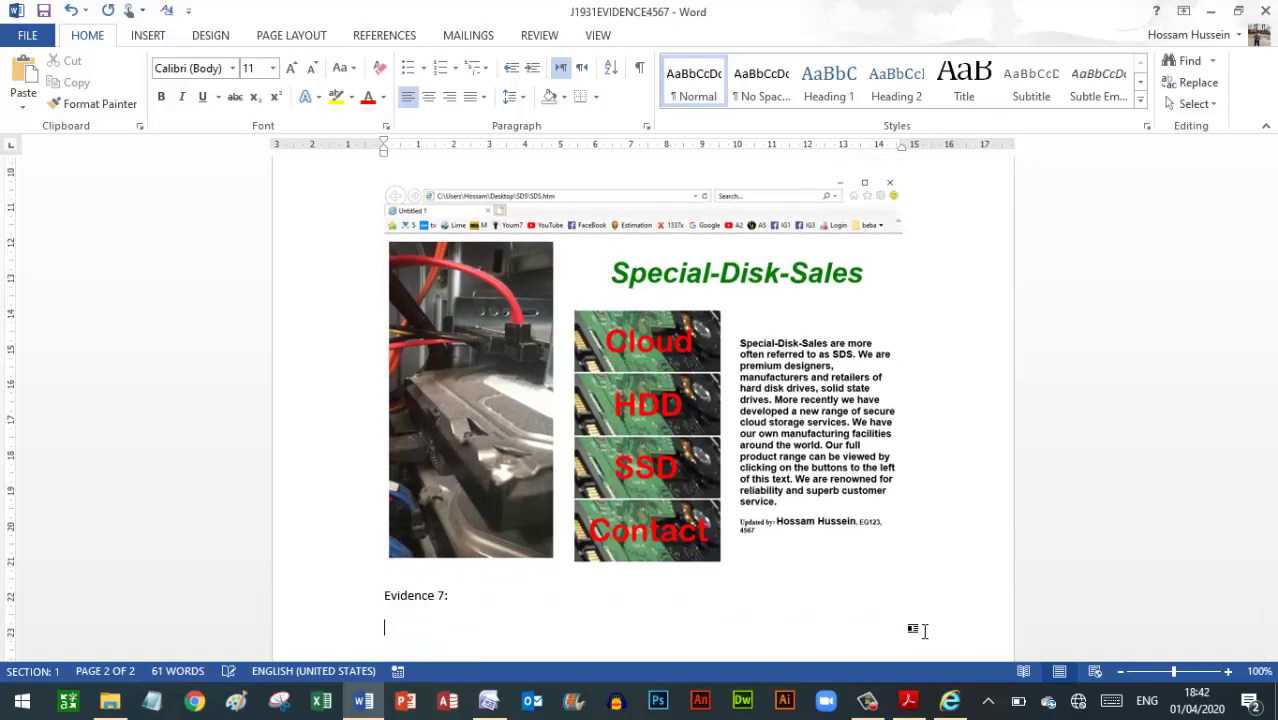
left_click(24, 72)
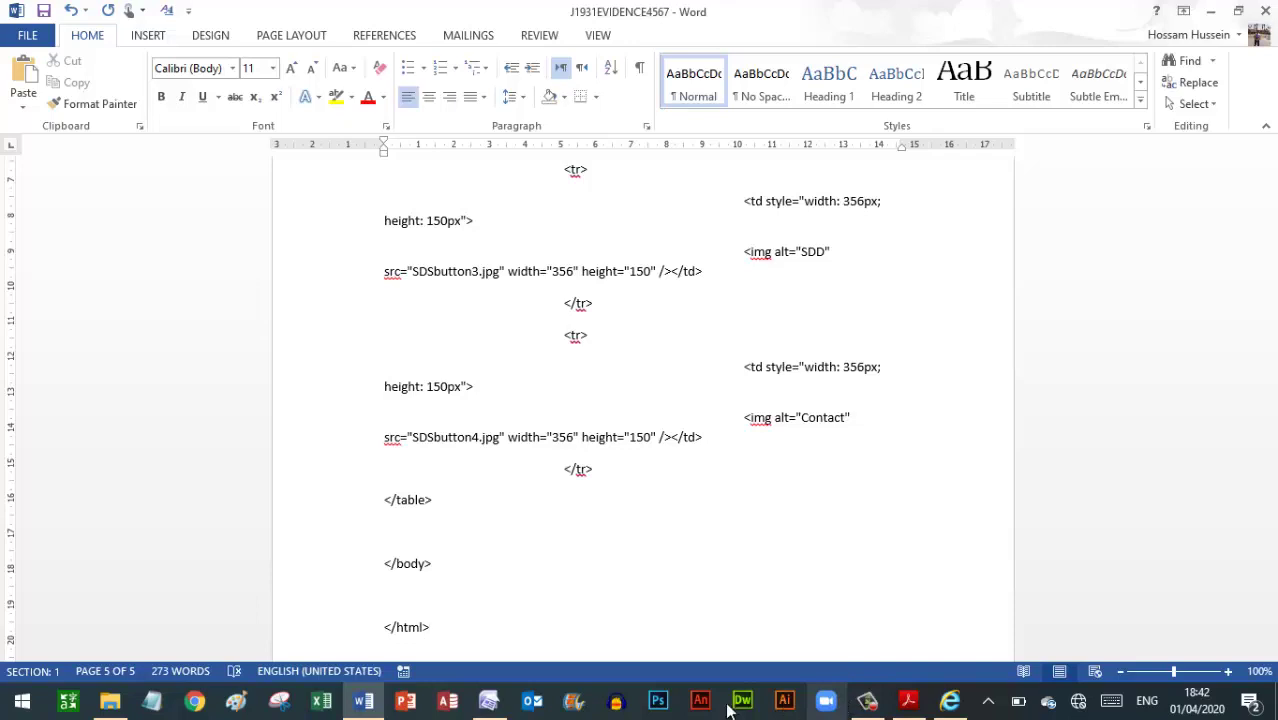
Check the question paper, then save the Word evidence document
left_click(905, 703)
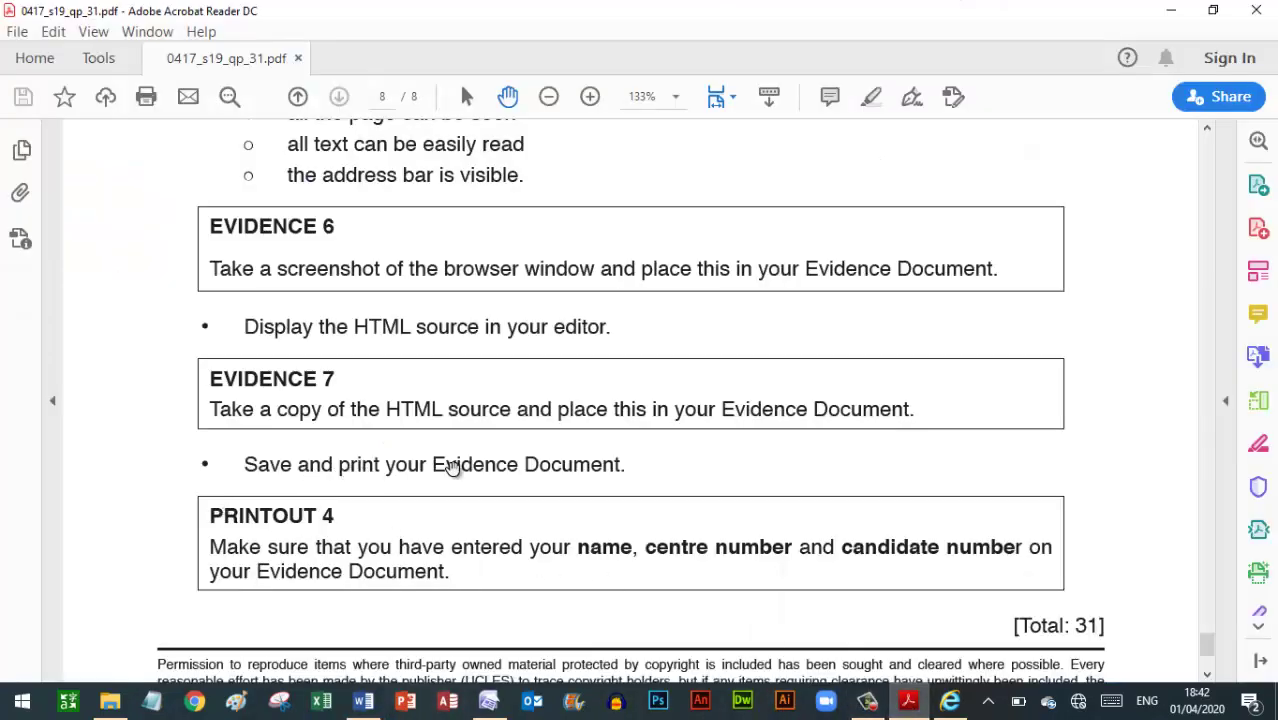
left_click(541, 466)
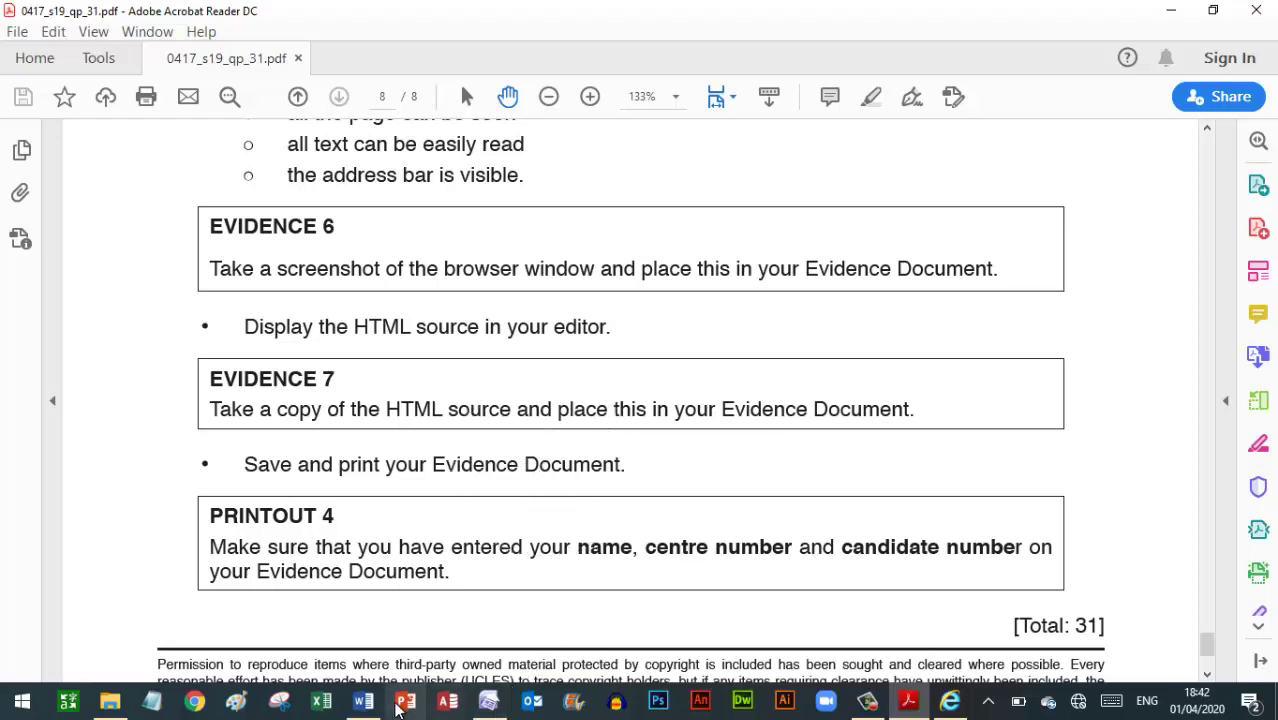
left_click(364, 703)
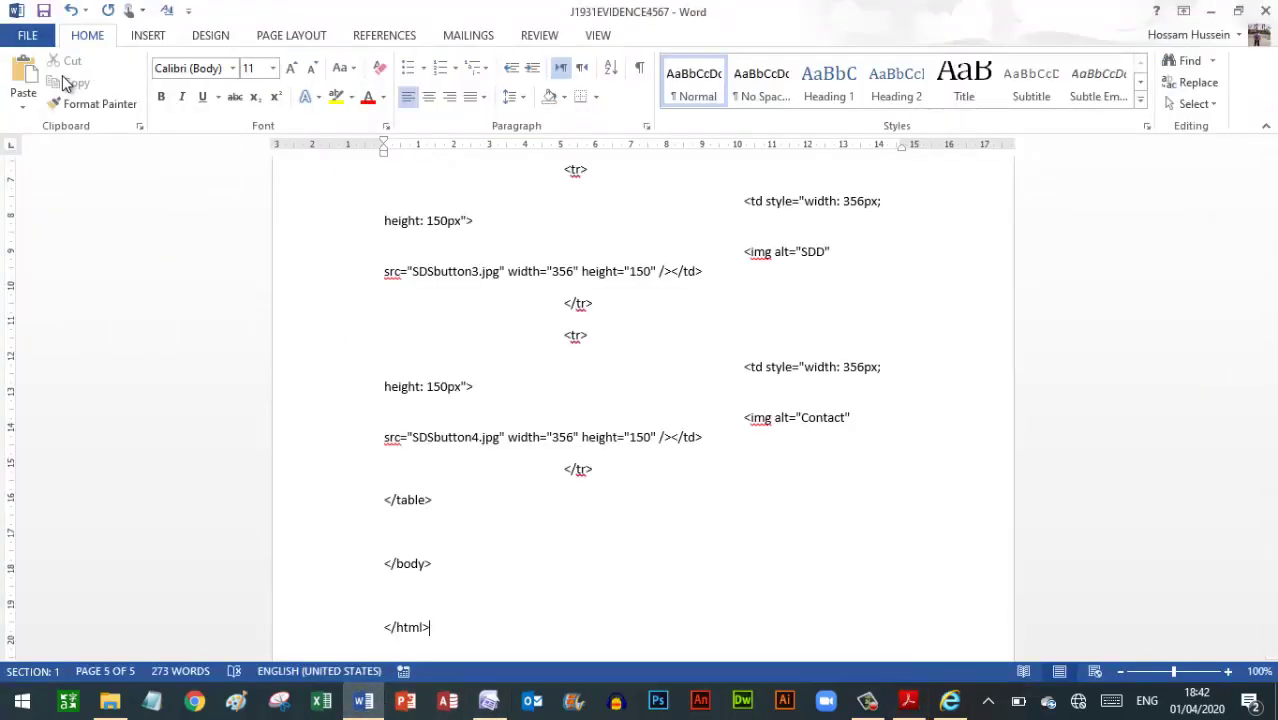
left_click(48, 13)
left_click(41, 42)
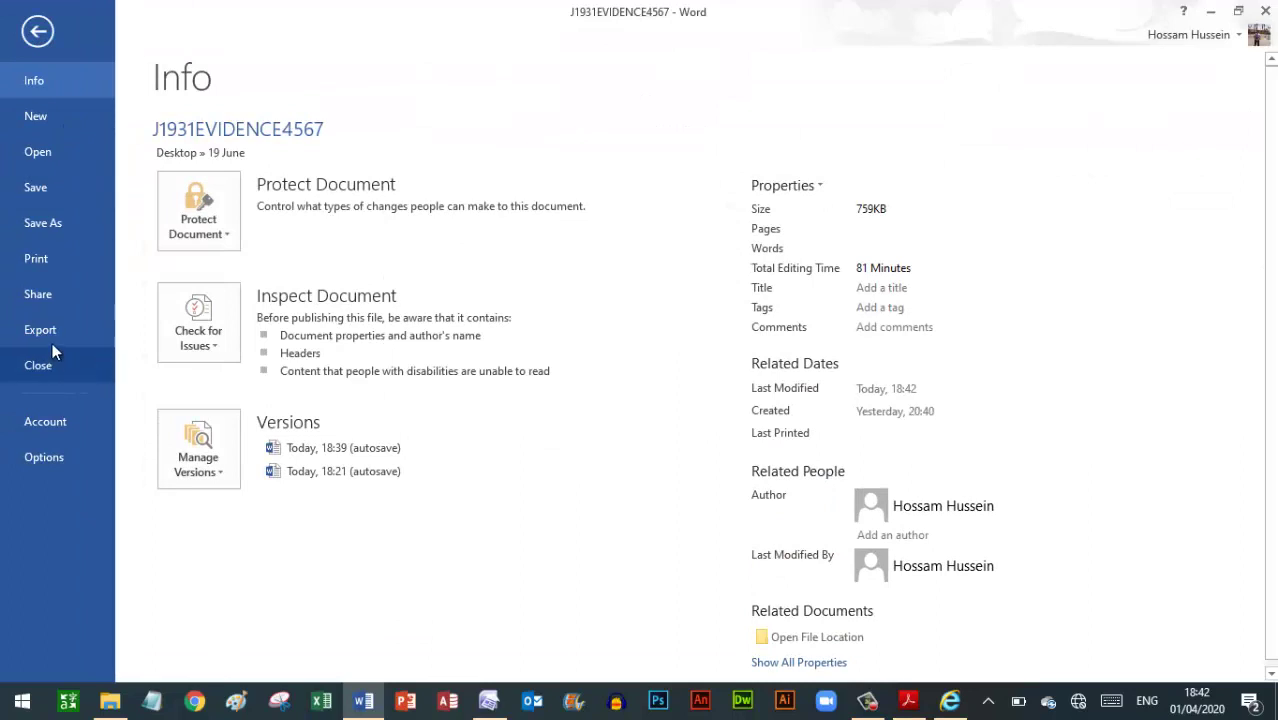
left_click(35, 262)
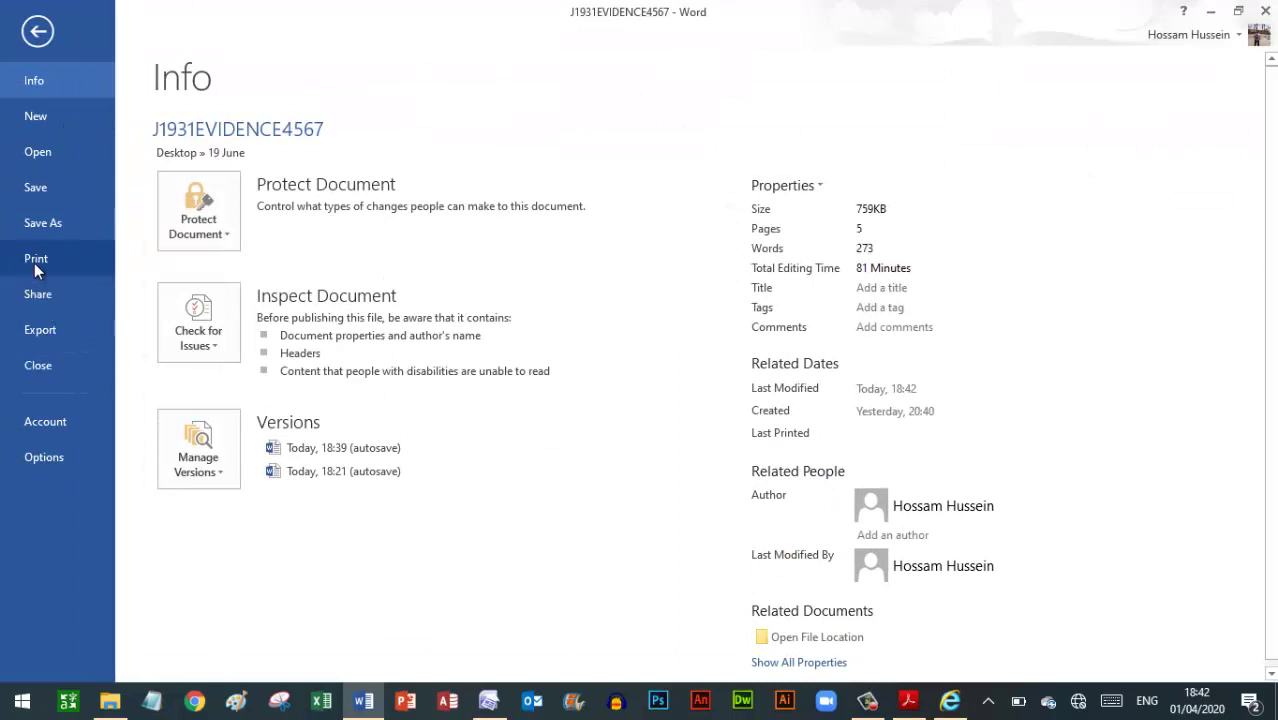
left_click(94, 271)
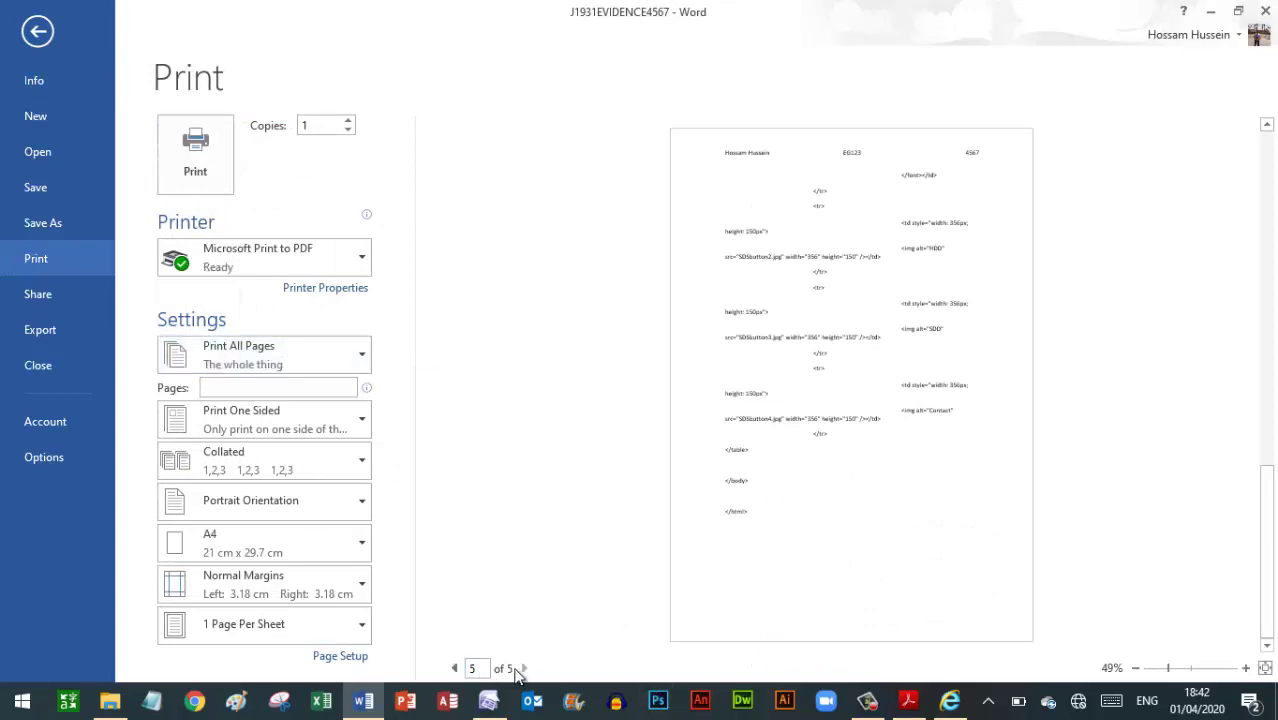
left_click(455, 668)
left_click(455, 668)
left_click(455, 668)
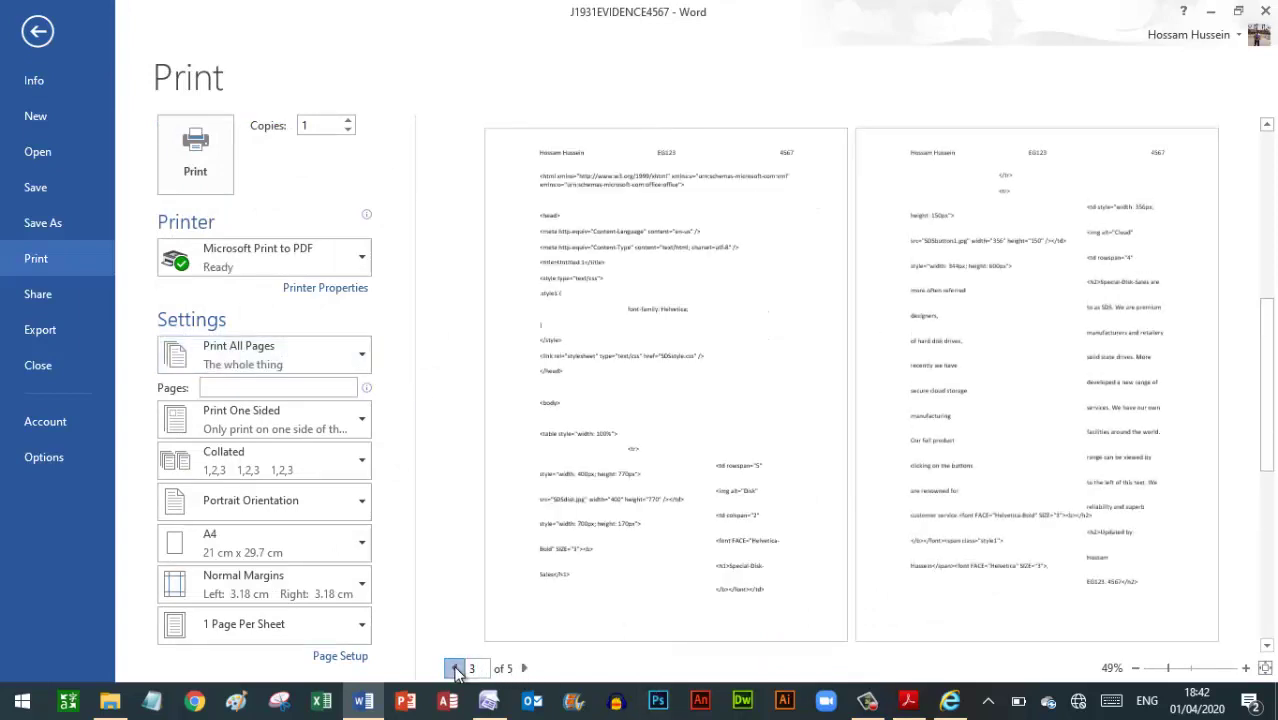
left_click(455, 668)
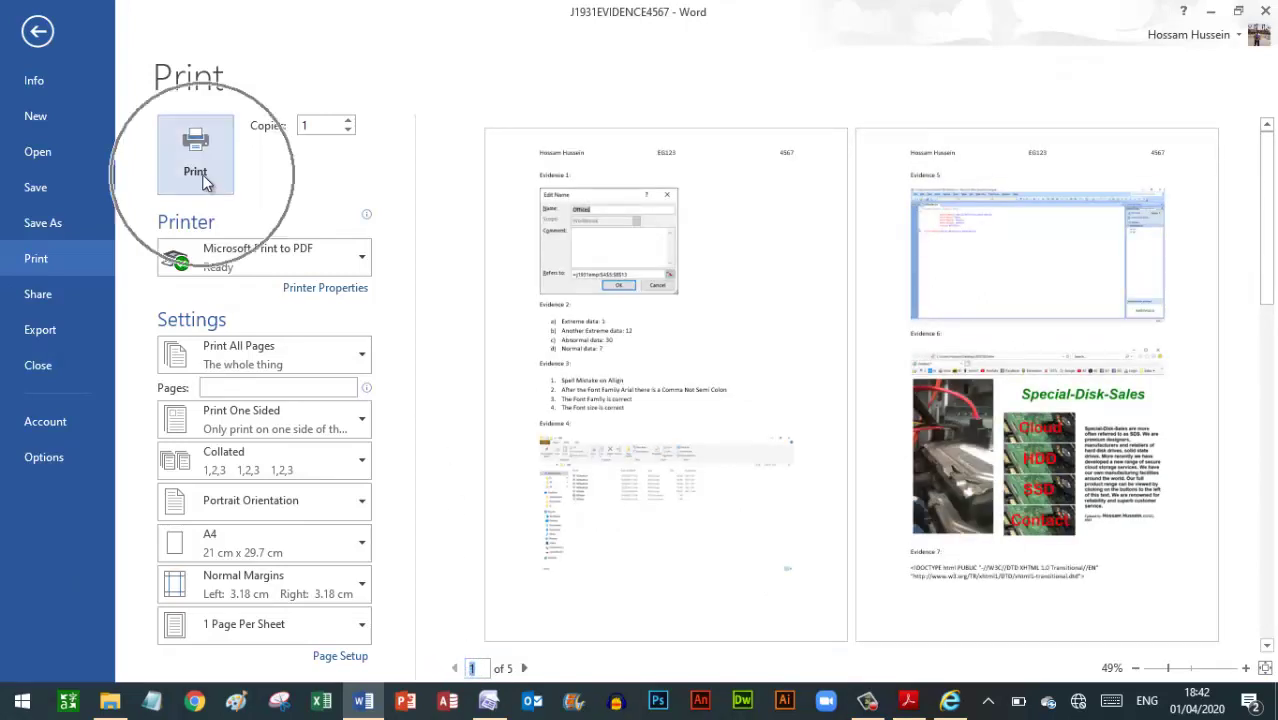
left_click(38, 32)
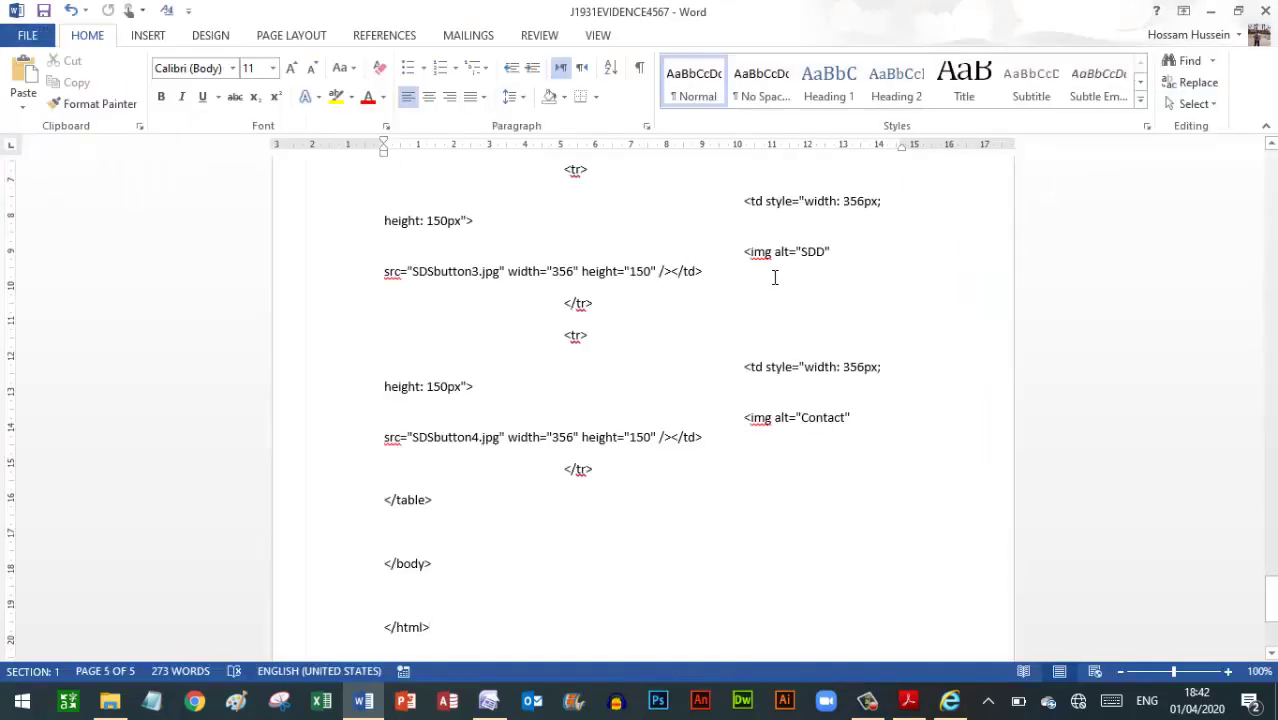